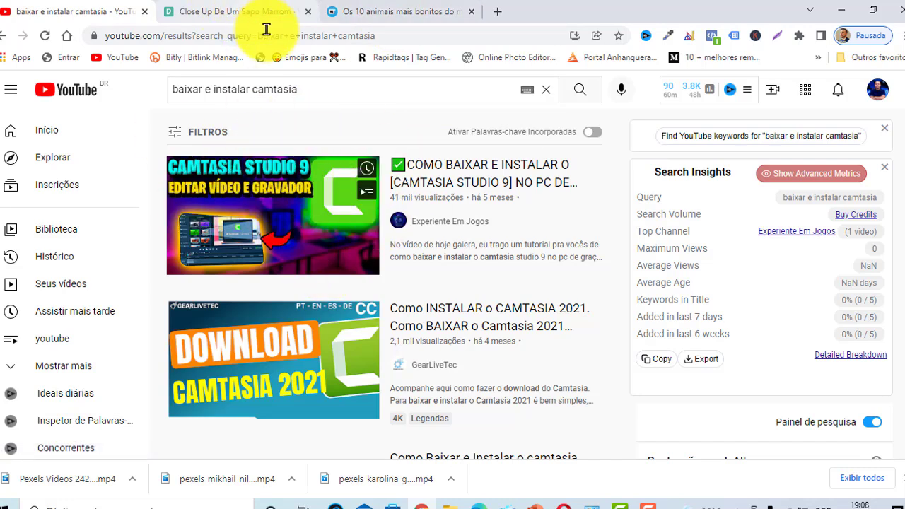
- Close the browser tab with the brown toad video and switch to Camtasia 9
click(309, 12)
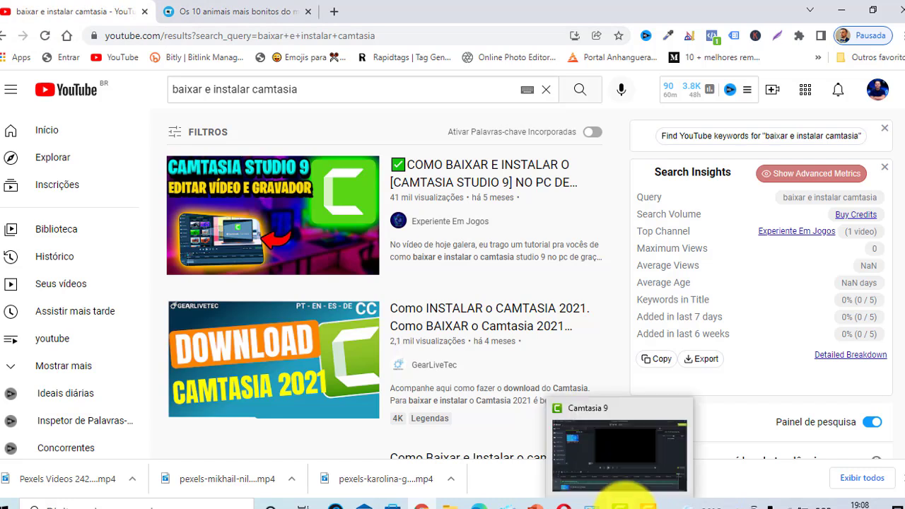
click(621, 504)
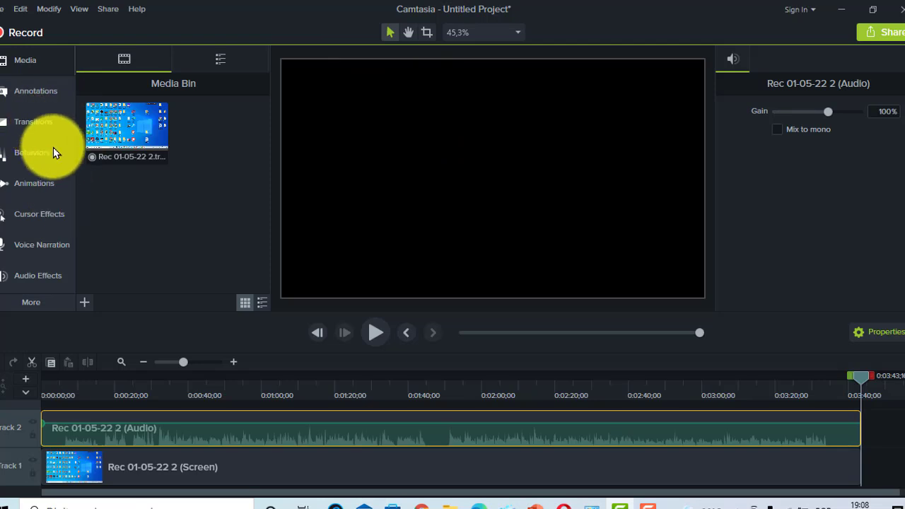
- Delete the recording's audio and screen clips from Track 2 and Track 1 of the timeline
click(12, 32)
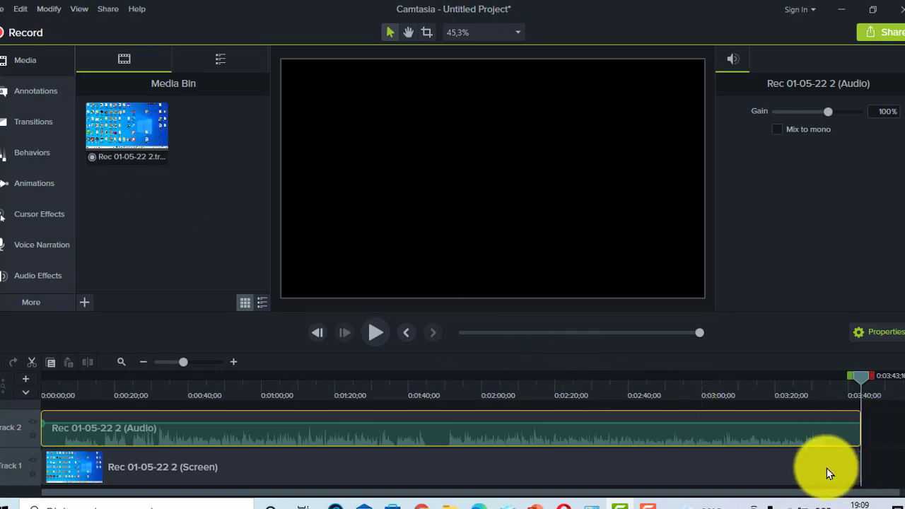
key(ctrl+a)
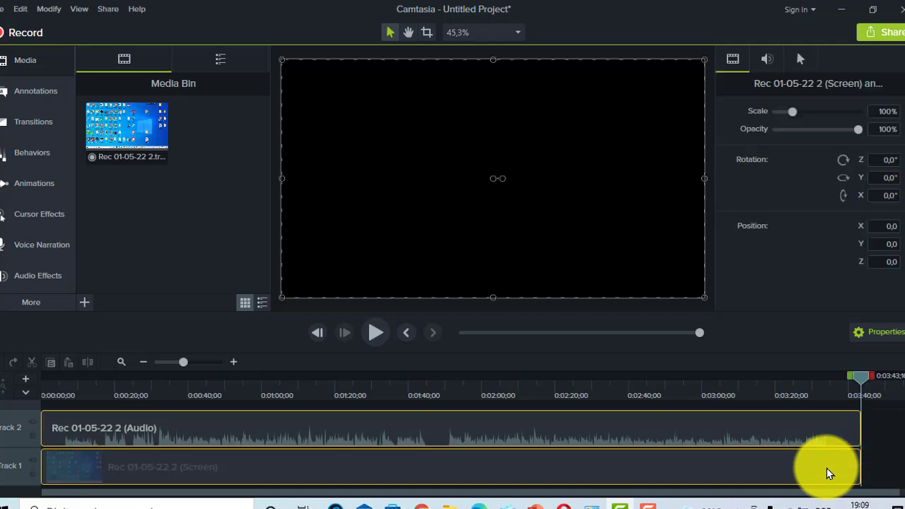
key(Delete)
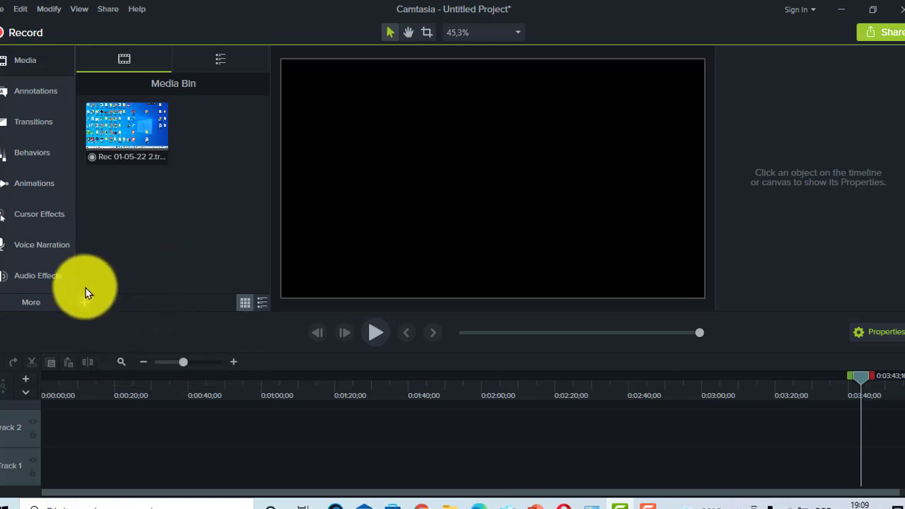
- Import today's three Pexels animal videos from the Downloads folder into the media bin
click(29, 57)
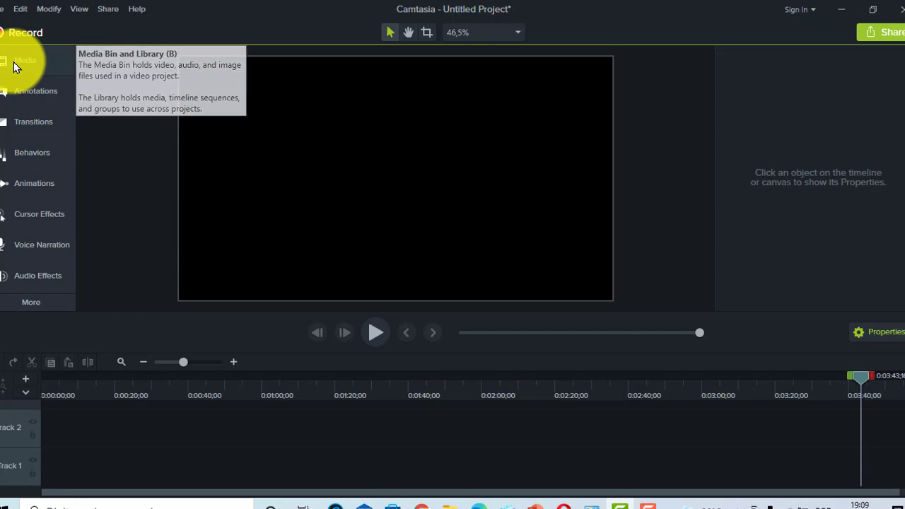
click(14, 65)
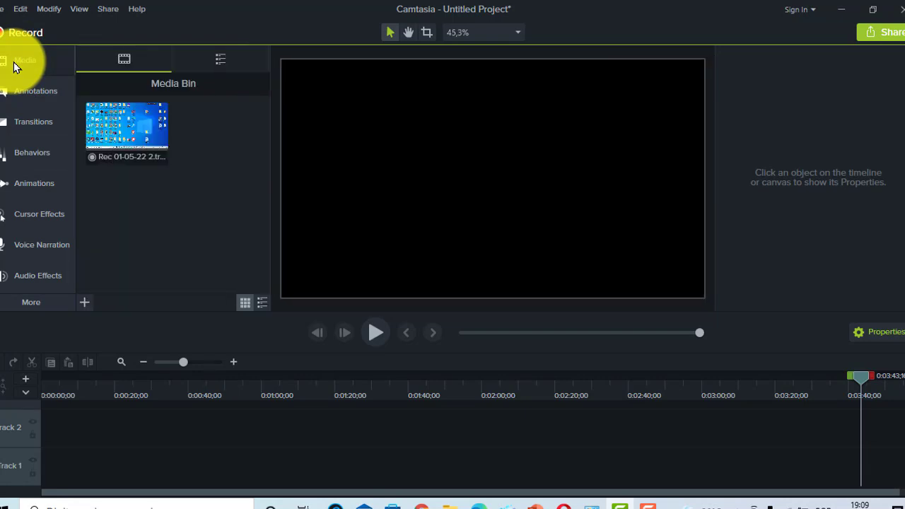
click(85, 306)
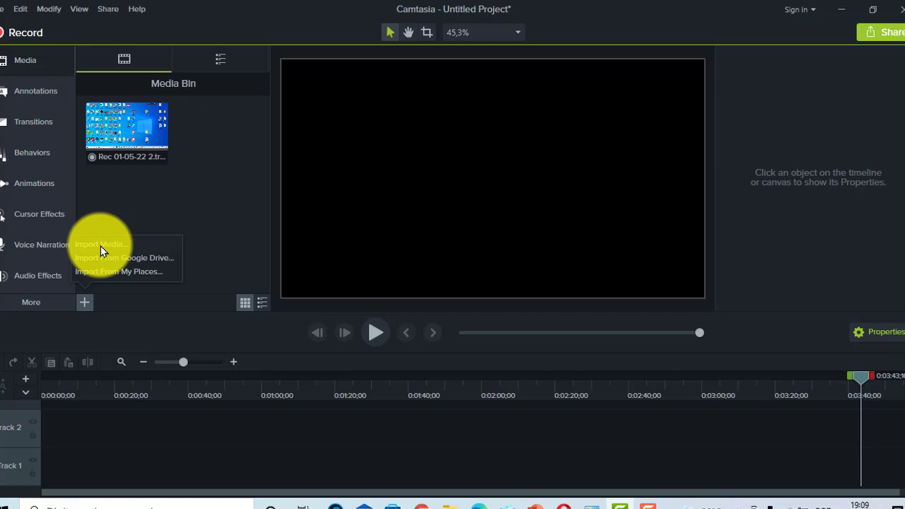
click(101, 246)
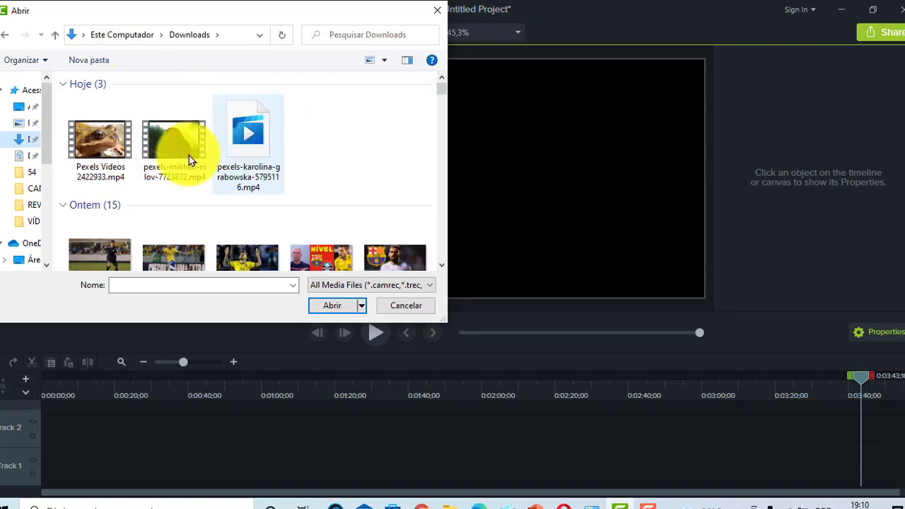
drag(335, 116, 113, 165)
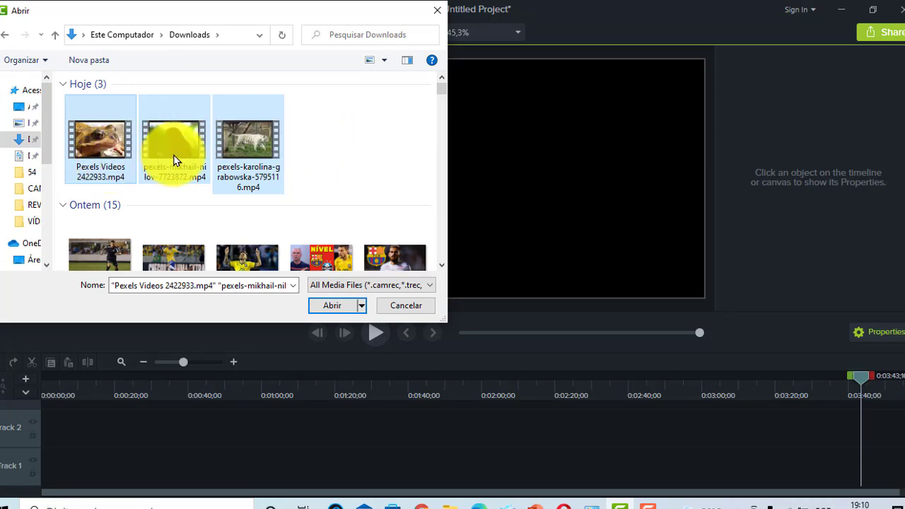
click(327, 306)
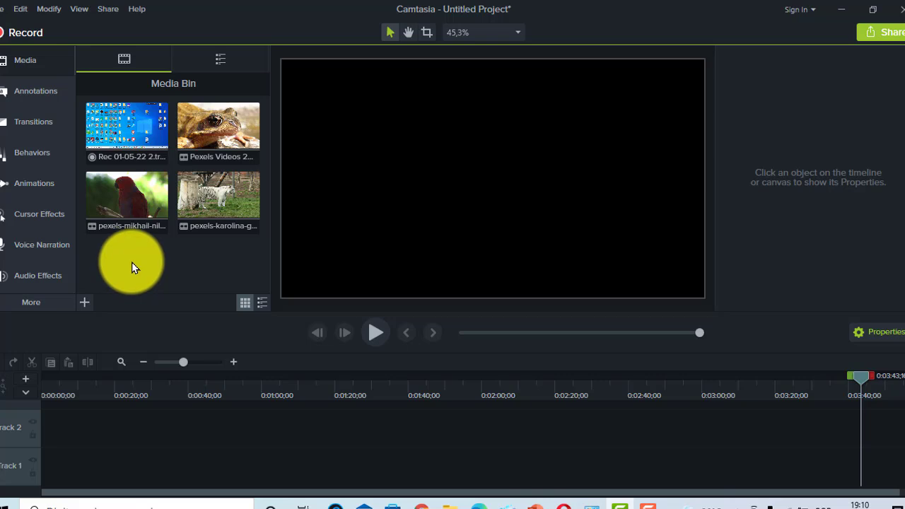
- Place the white tiger video on Track 2 at the very start of the timeline
click(215, 201)
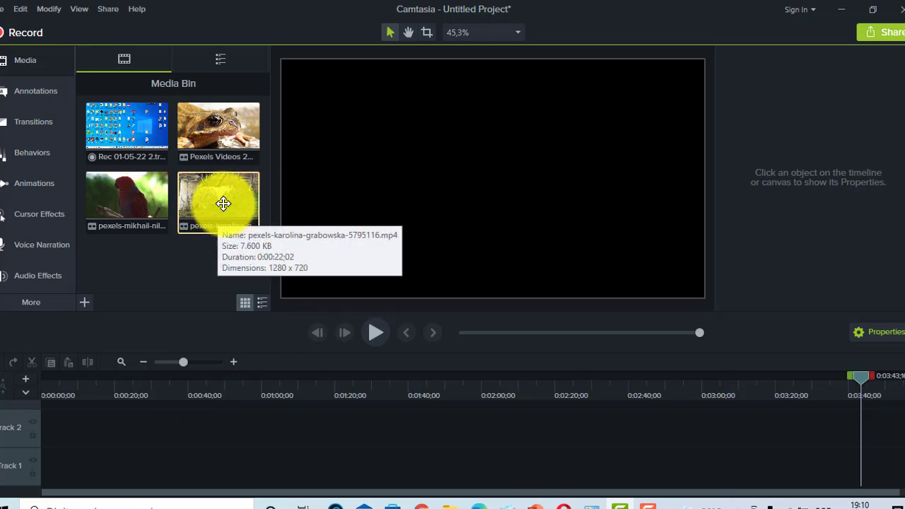
drag(221, 201, 86, 430)
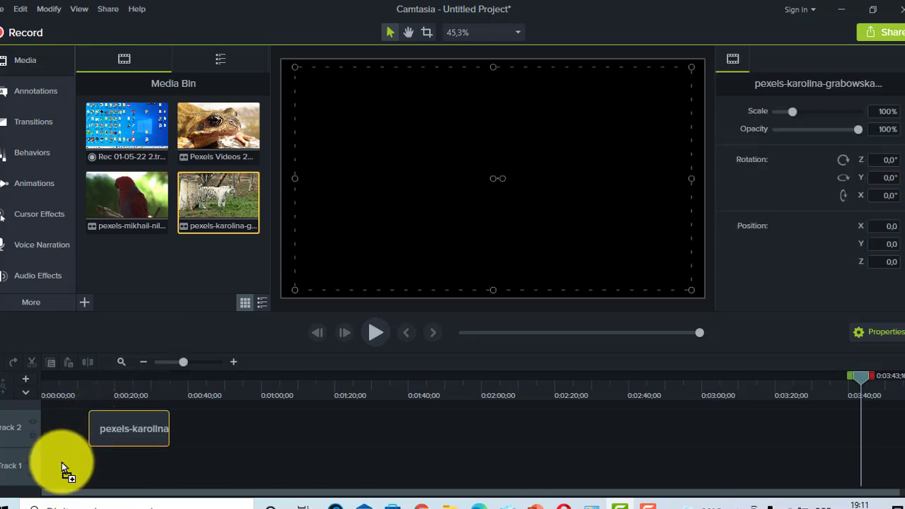
drag(61, 462, 18, 444)
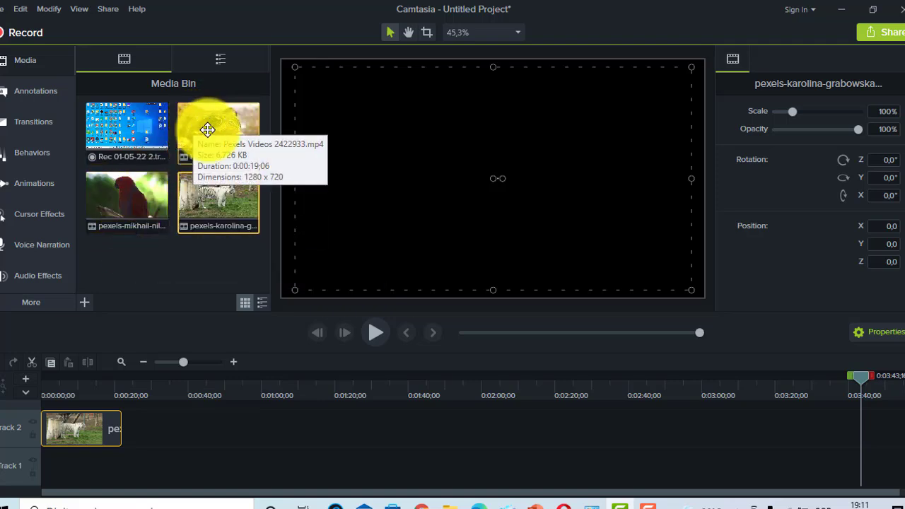
- Add the red parrot video and the toad video to Track 2, end to end after the white tiger clip
drag(127, 205, 125, 443)
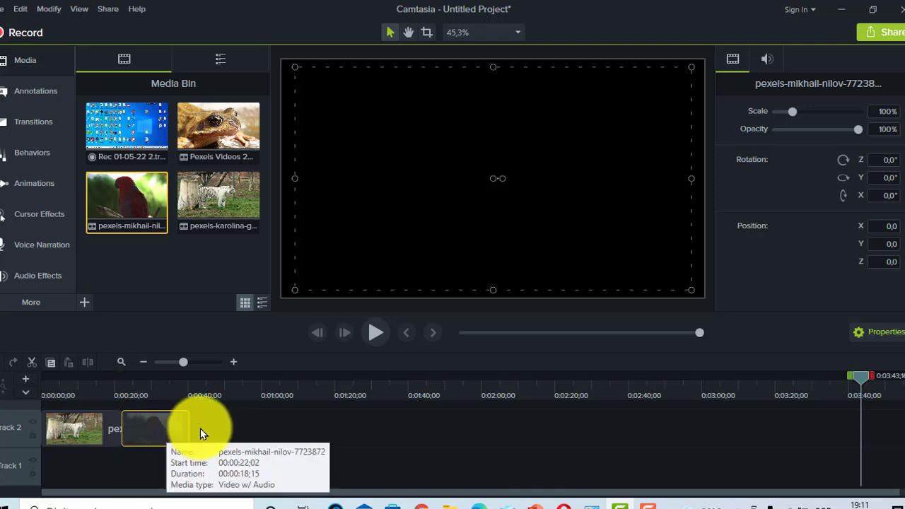
click(231, 427)
click(219, 144)
drag(219, 145, 206, 439)
drag(198, 445, 190, 437)
click(316, 430)
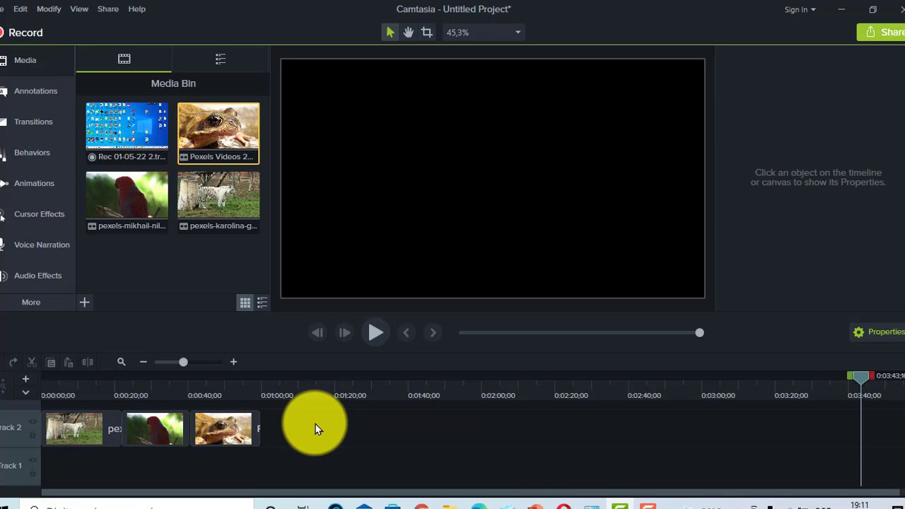
- Set the project's canvas dimensions to 720p HD (1280x720) and return the playhead to the start of the timeline
click(462, 333)
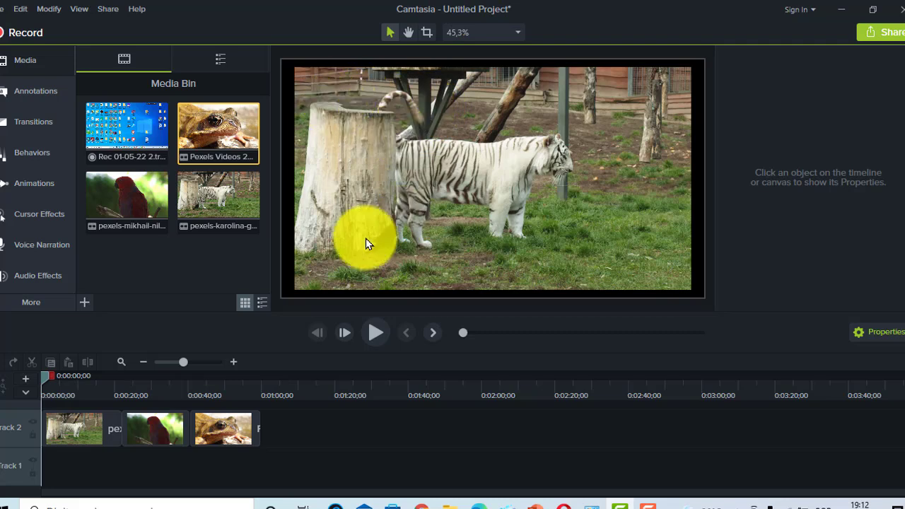
drag(44, 379, 62, 377)
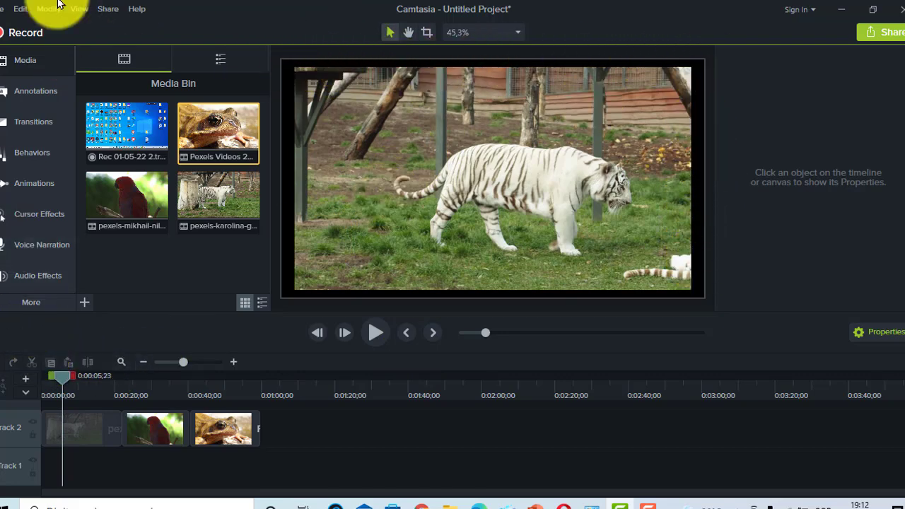
click(2, 10)
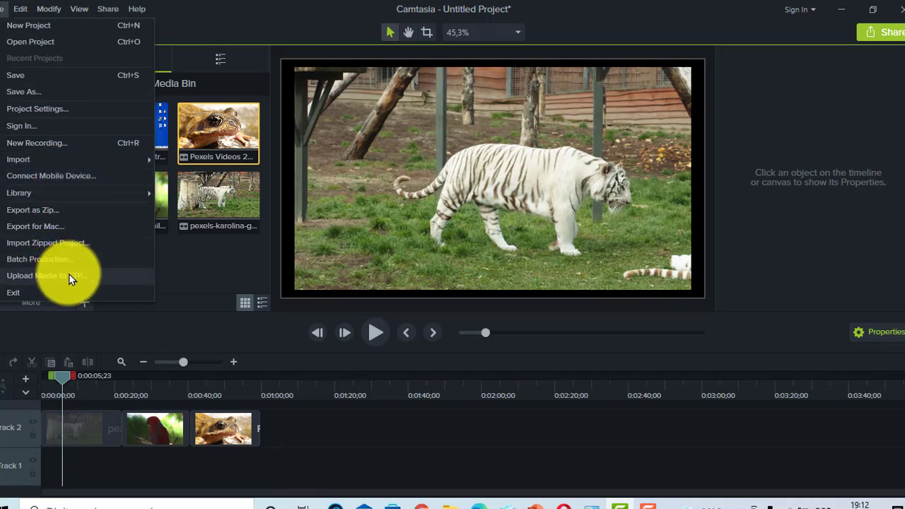
click(42, 111)
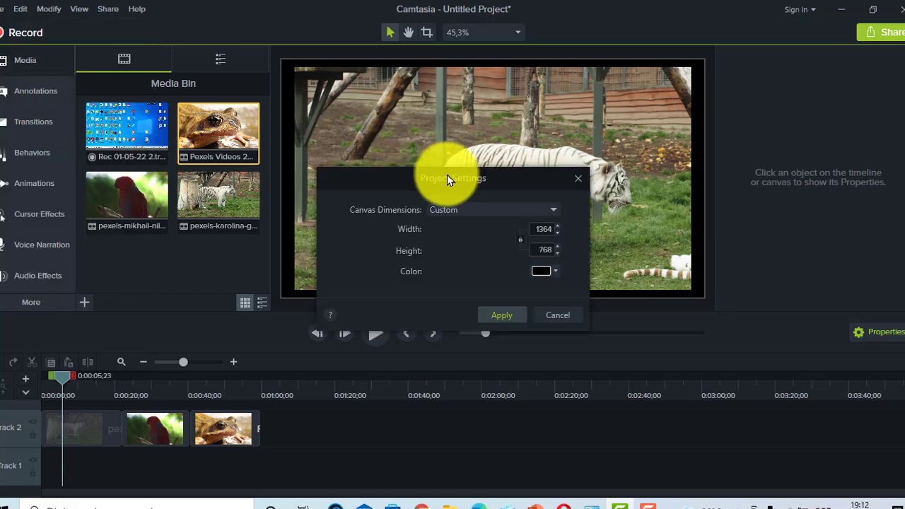
click(509, 209)
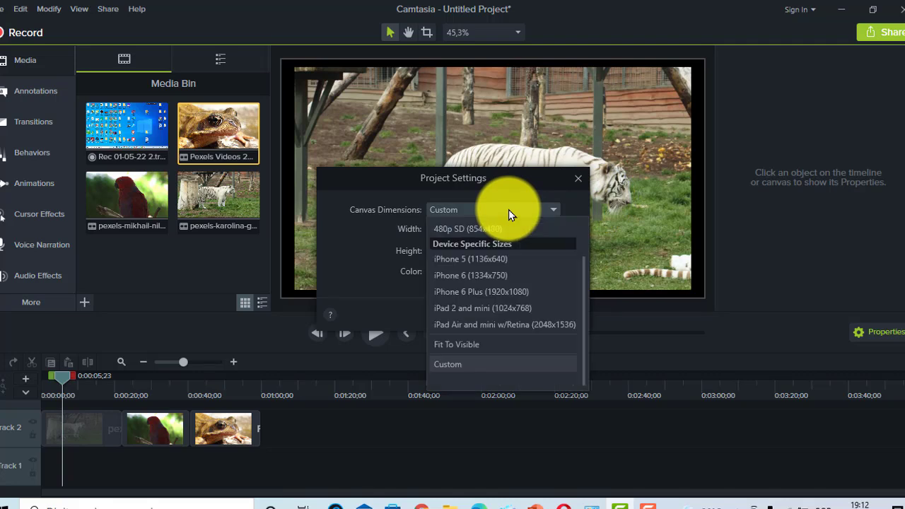
scroll(500, 283, up, 1)
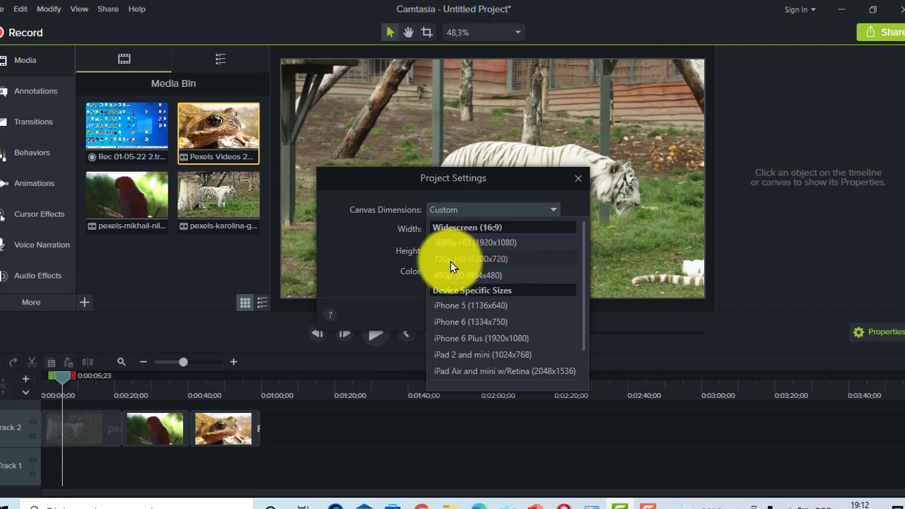
click(493, 262)
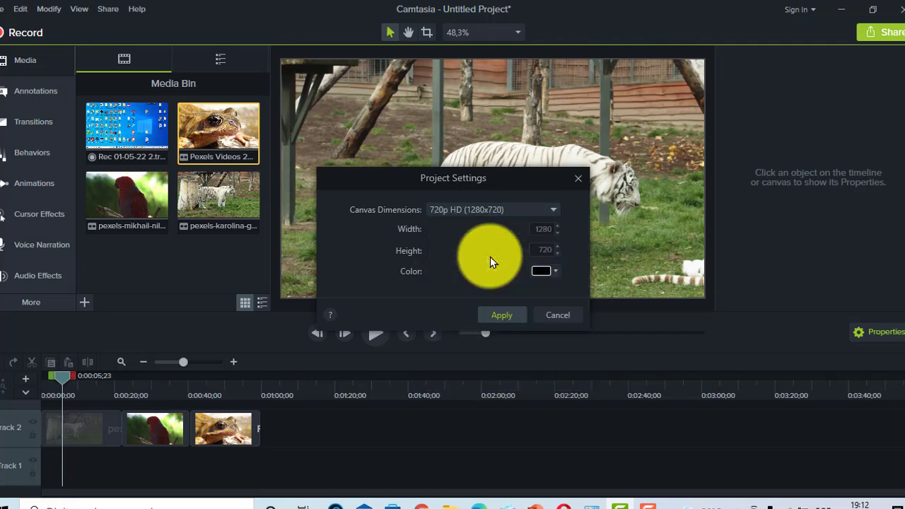
click(501, 315)
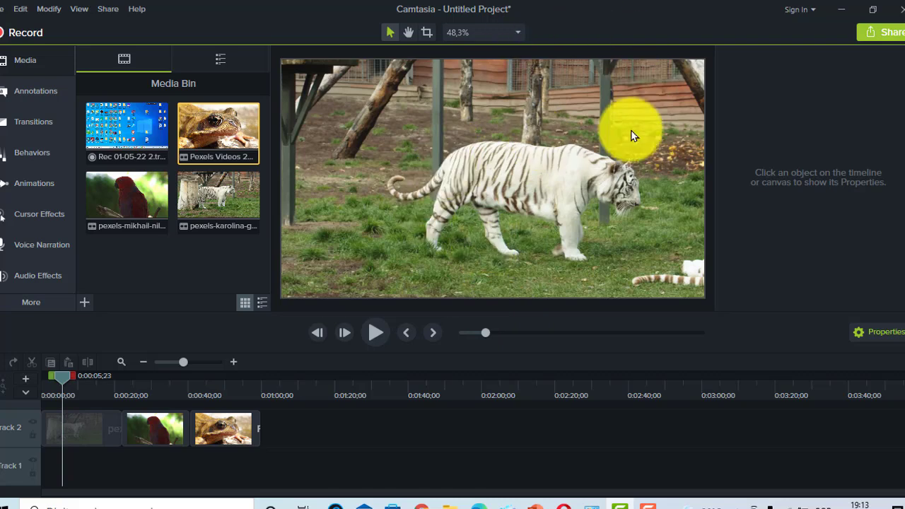
drag(64, 376, 8, 373)
drag(256, 419, 269, 396)
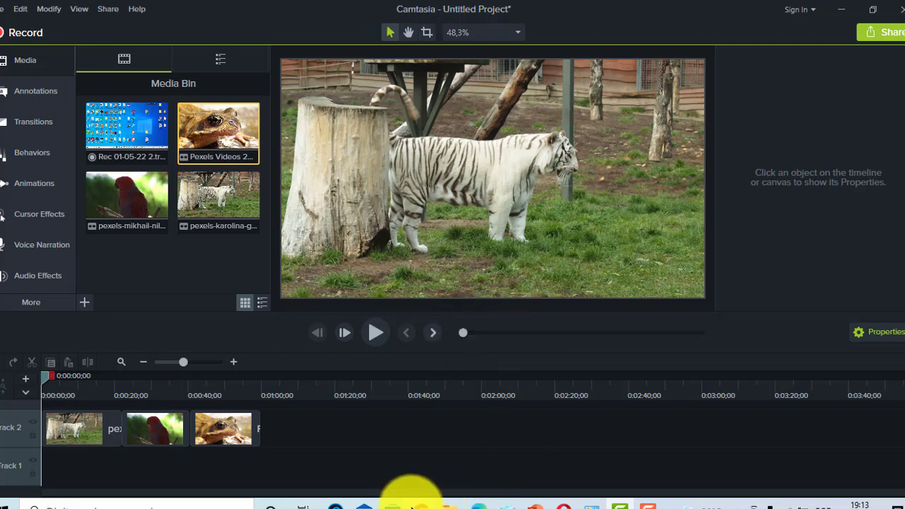
- Switch to the browser and examine the Canaltech article on the 10 most beautiful animals for narration text
click(420, 499)
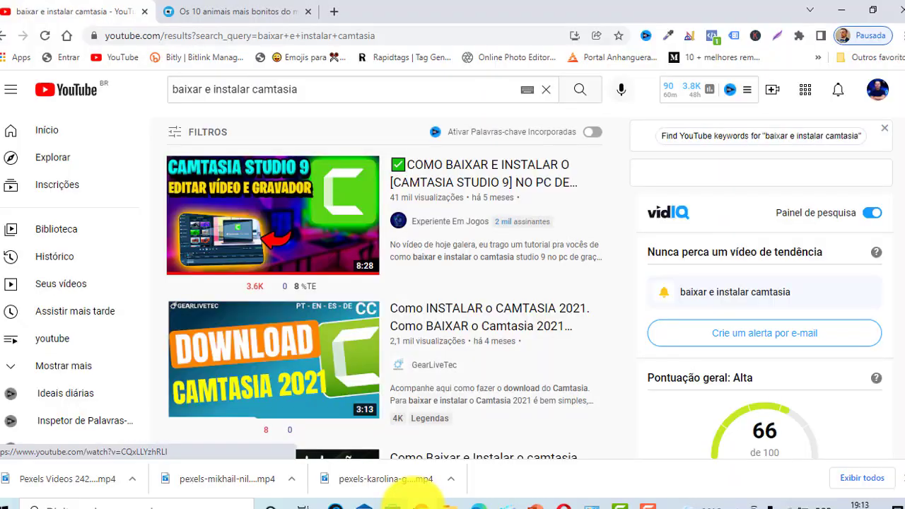
click(219, 8)
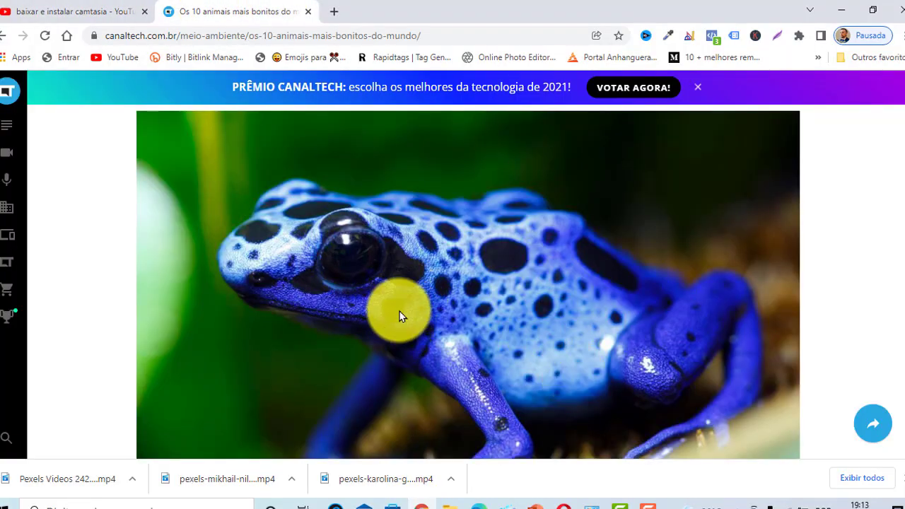
scroll(403, 261, up, 5)
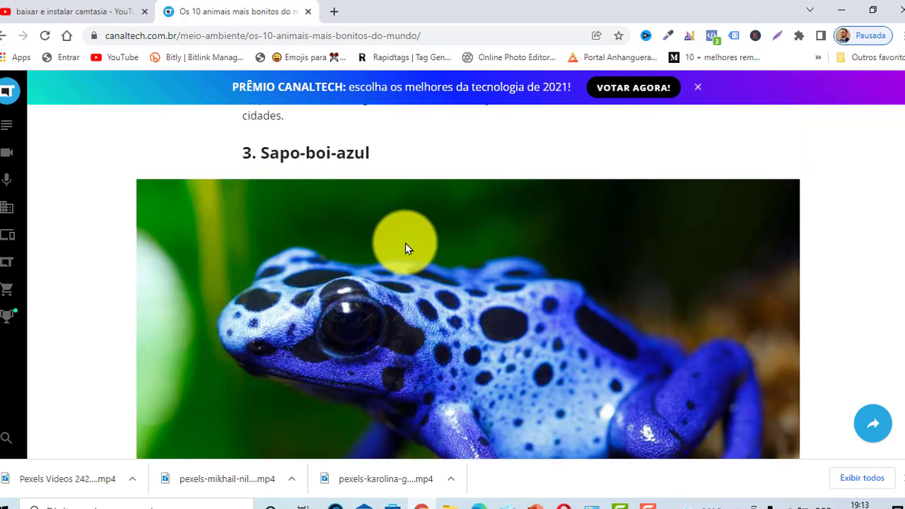
scroll(405, 248, down, 20)
scroll(493, 264, up, 2)
scroll(493, 265, up, 15)
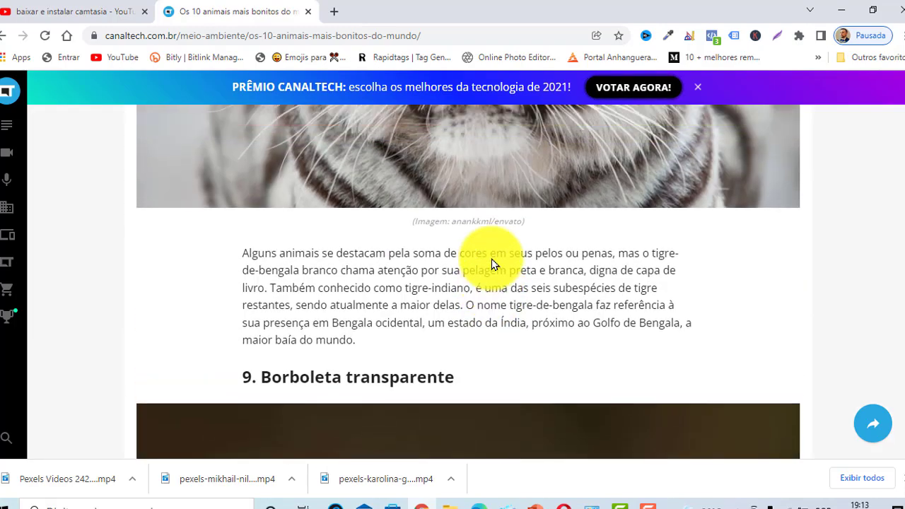
scroll(493, 264, down, 3)
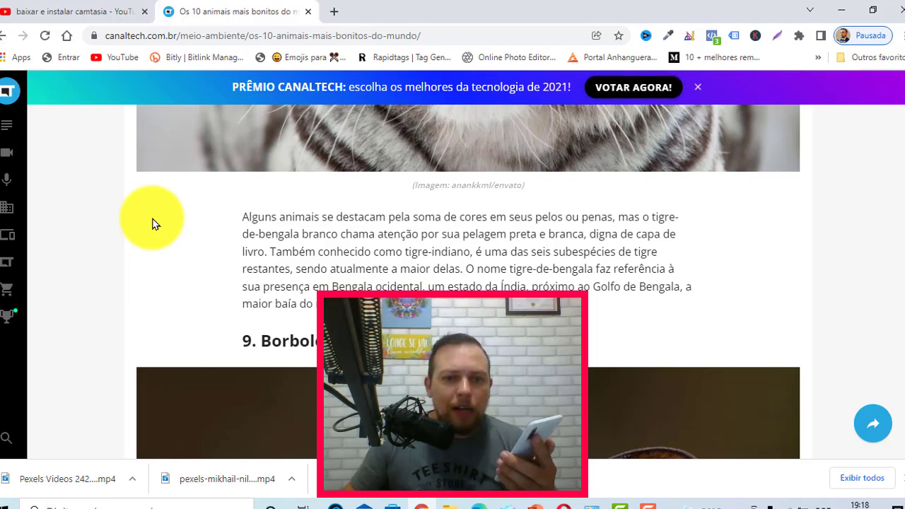
scroll(293, 246, down, 10)
scroll(296, 245, down, 4)
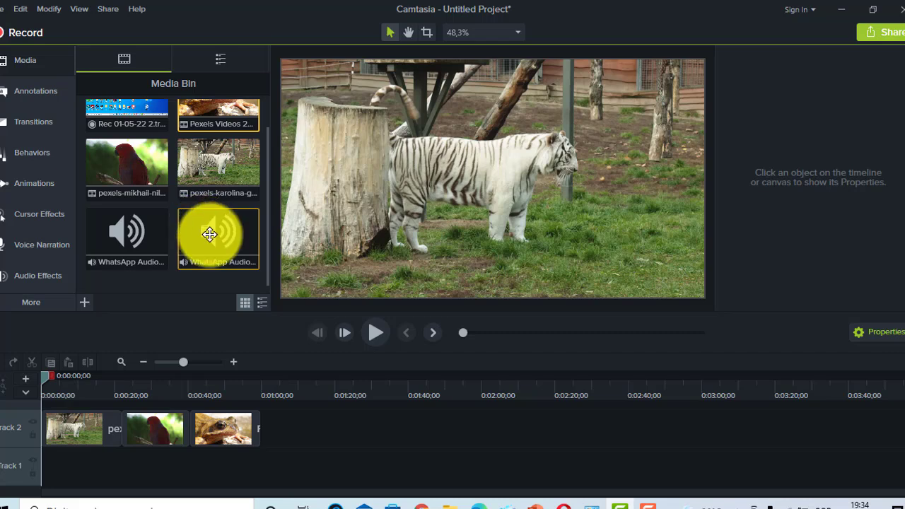
- Place the narration clip WhatsApp Audio 2022-01-05 at 19.24.59 on Track 3 at the very start of the timeline
click(131, 226)
click(192, 228)
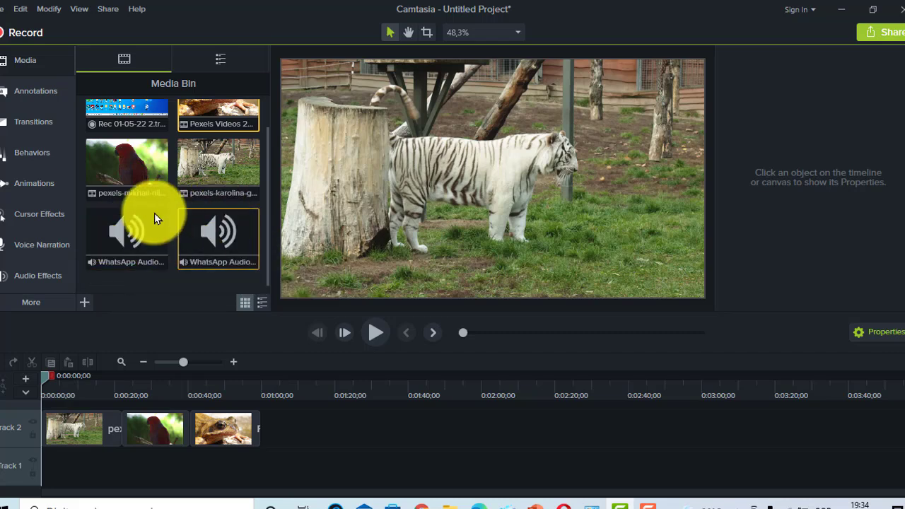
click(125, 244)
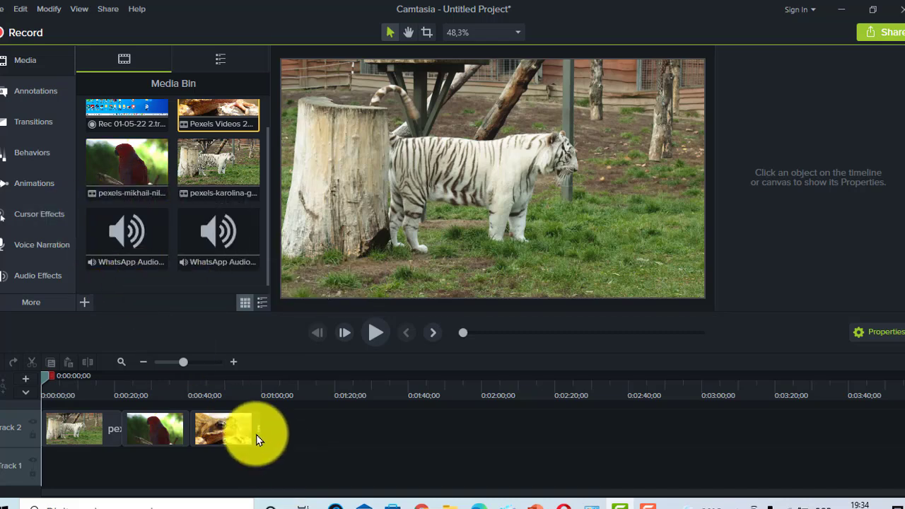
scroll(279, 431, up, 2)
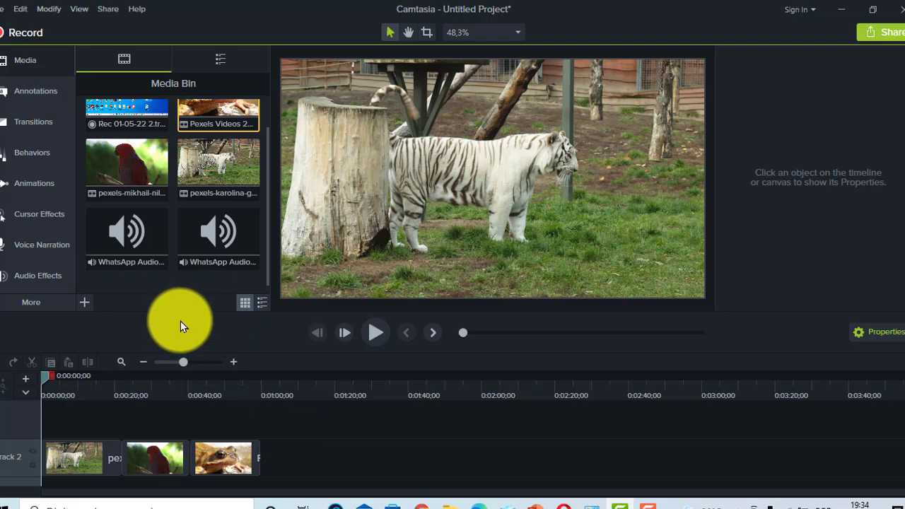
click(125, 242)
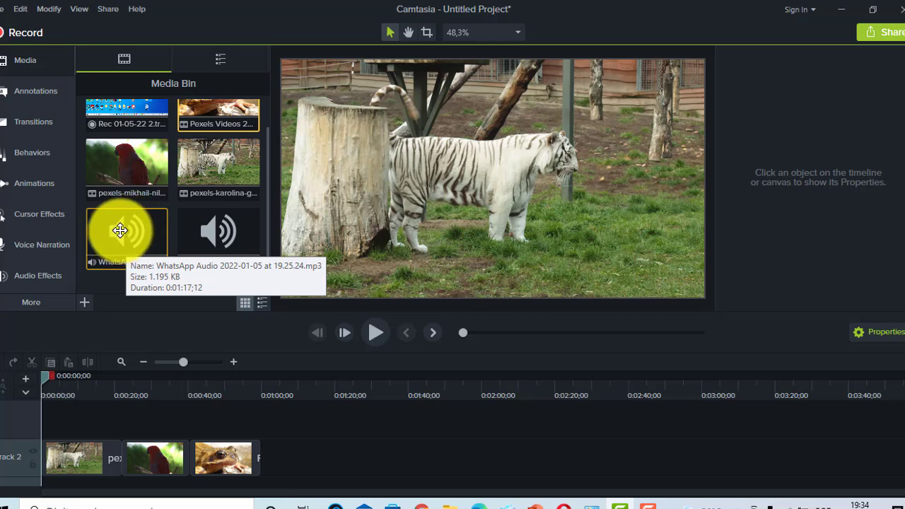
click(208, 230)
click(121, 236)
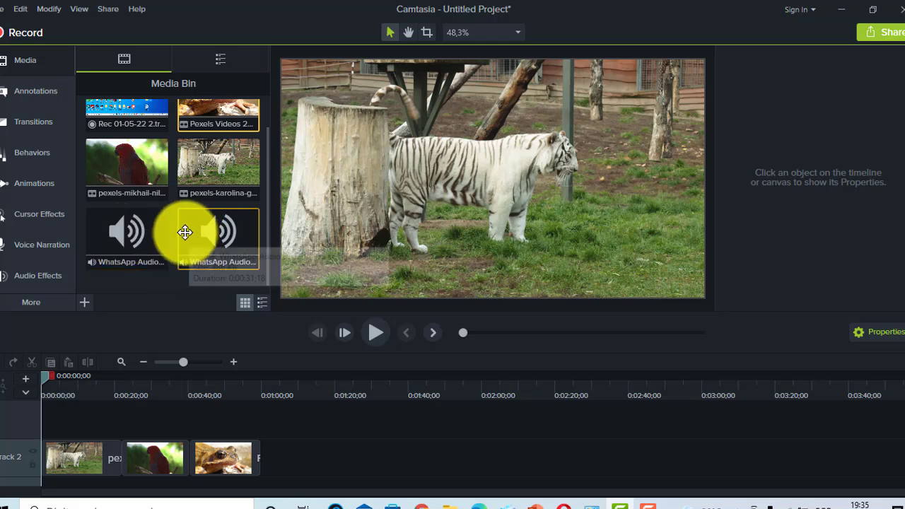
drag(211, 231, 7, 430)
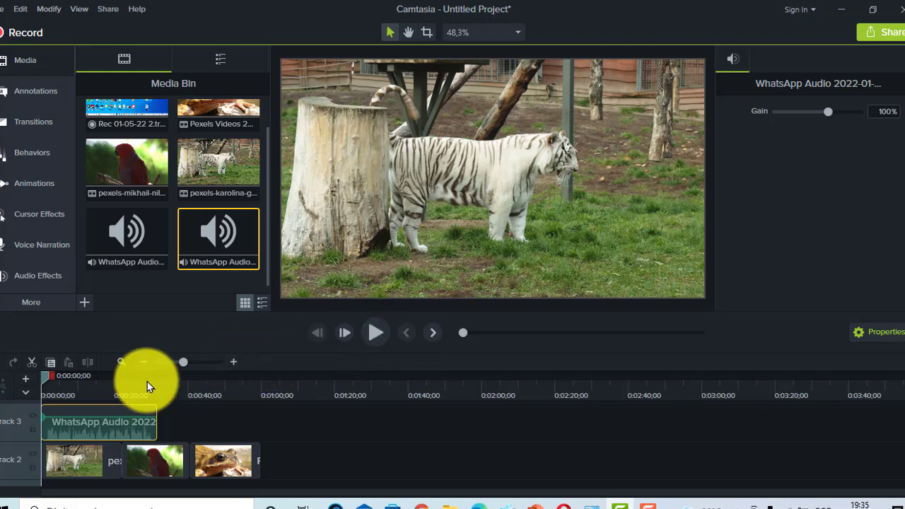
- Play the timeline from the start to check how the narration fits the white tiger clip
click(234, 365)
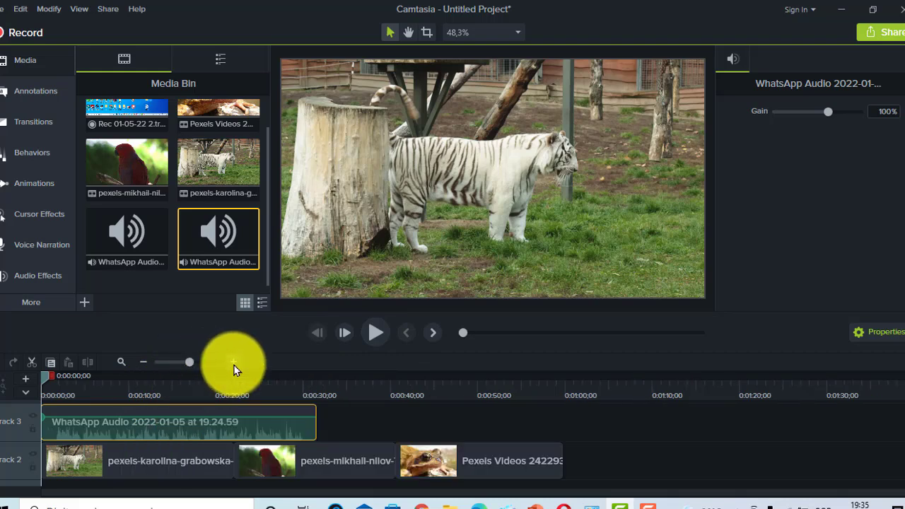
click(234, 364)
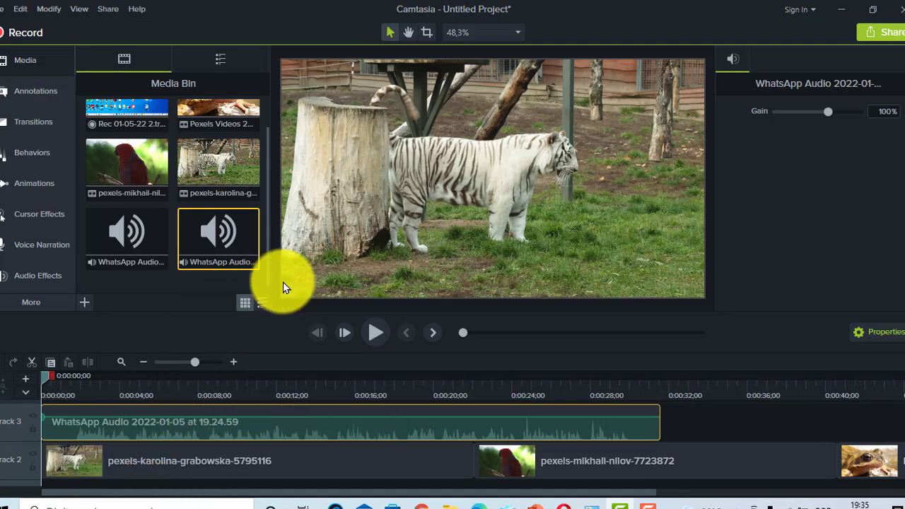
click(377, 328)
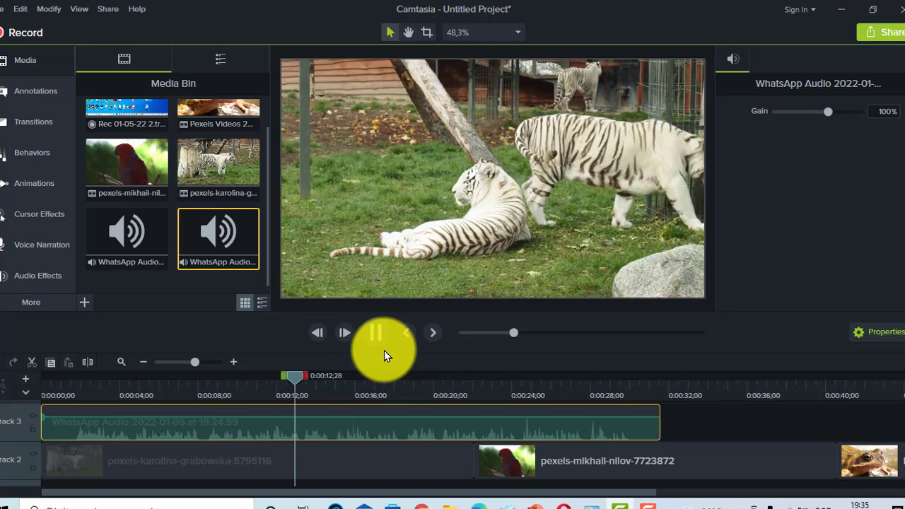
key(space)
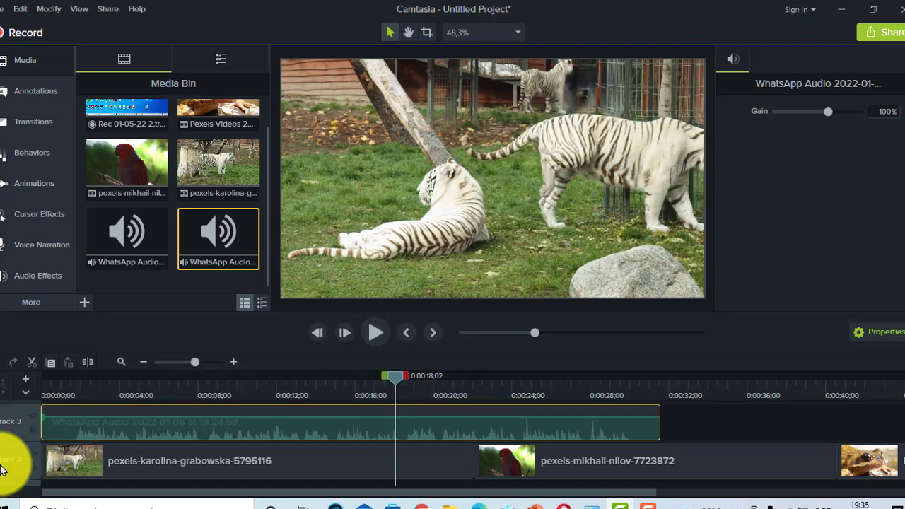
- Trim about 2 seconds off the start of the narration and move it to begin together with the red parrot clip
mouse_move(88, 435)
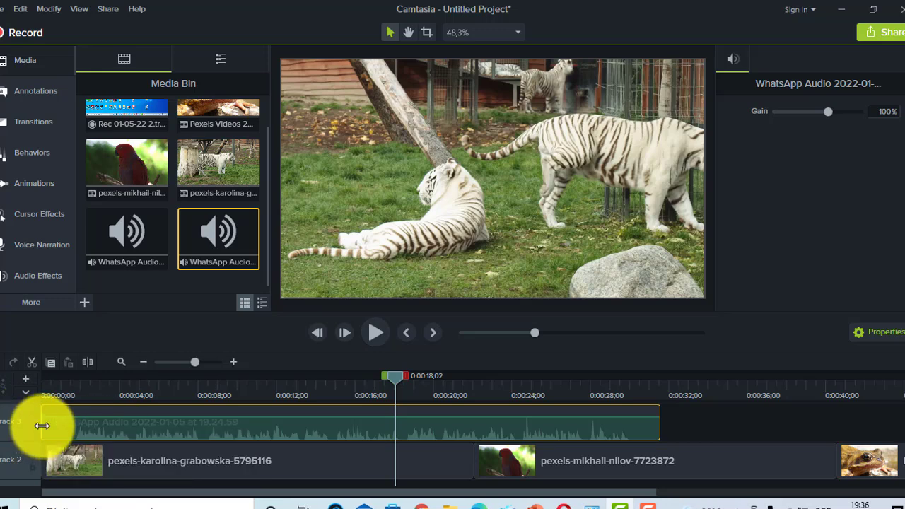
drag(42, 426, 75, 465)
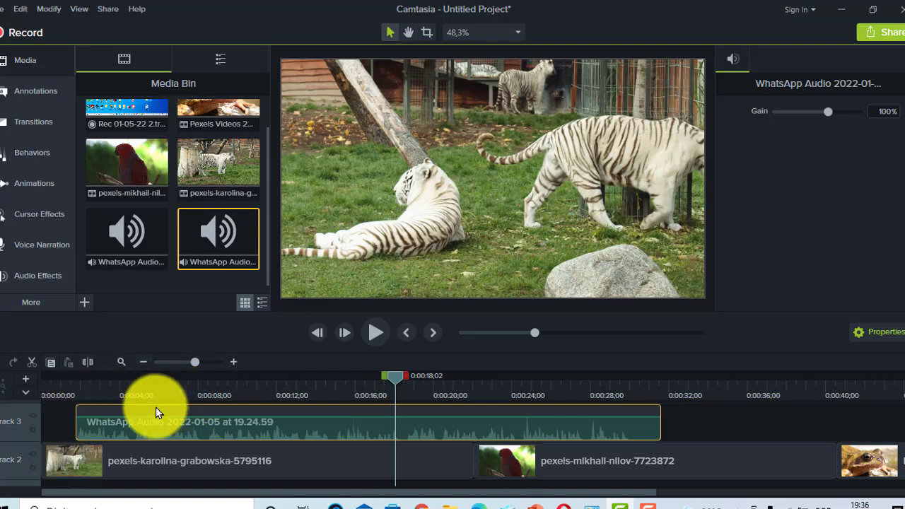
drag(200, 433, 538, 437)
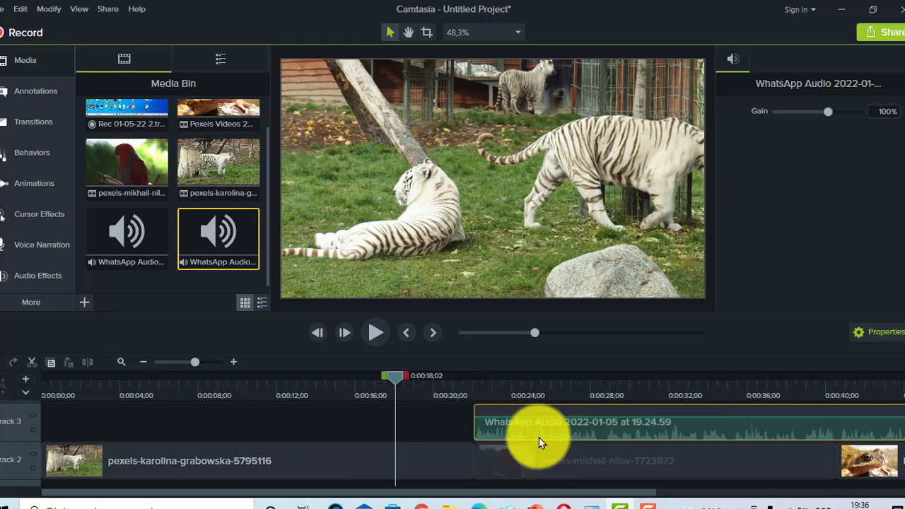
- Trim the end of the narration so it lasts about 28 seconds, and move the toad clip on Track 2 to start where it ends
drag(306, 493, 545, 495)
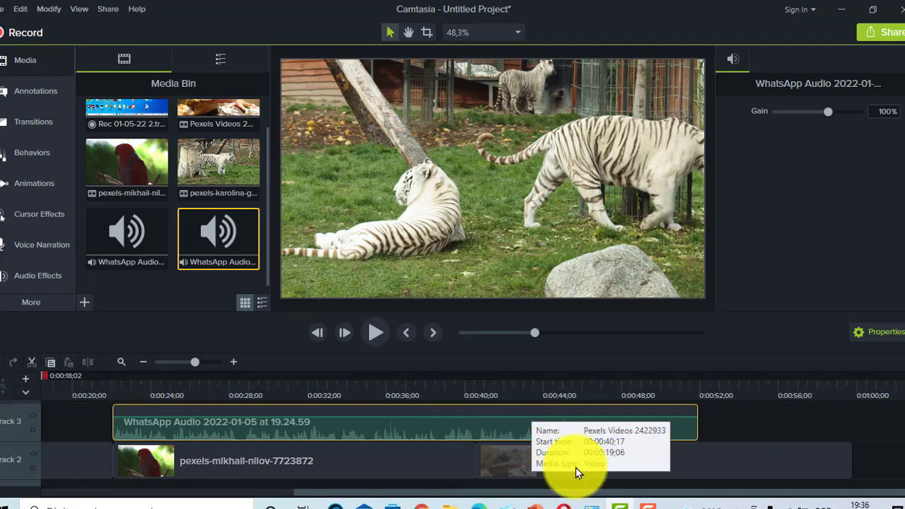
click(503, 464)
drag(538, 461, 722, 472)
click(625, 423)
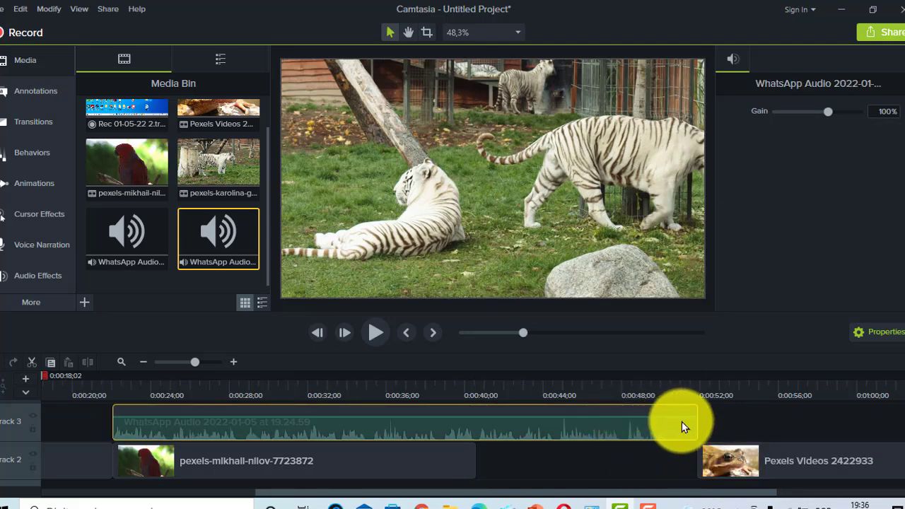
drag(697, 425, 665, 426)
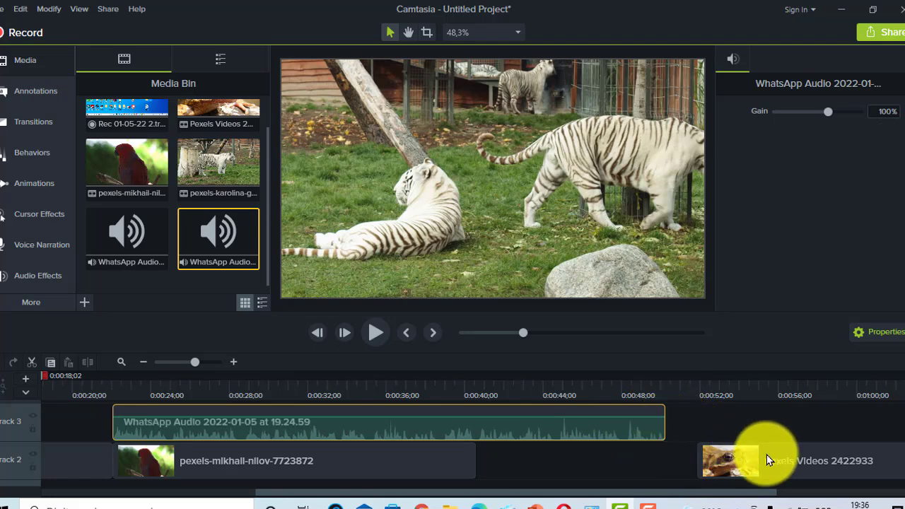
drag(758, 462, 717, 470)
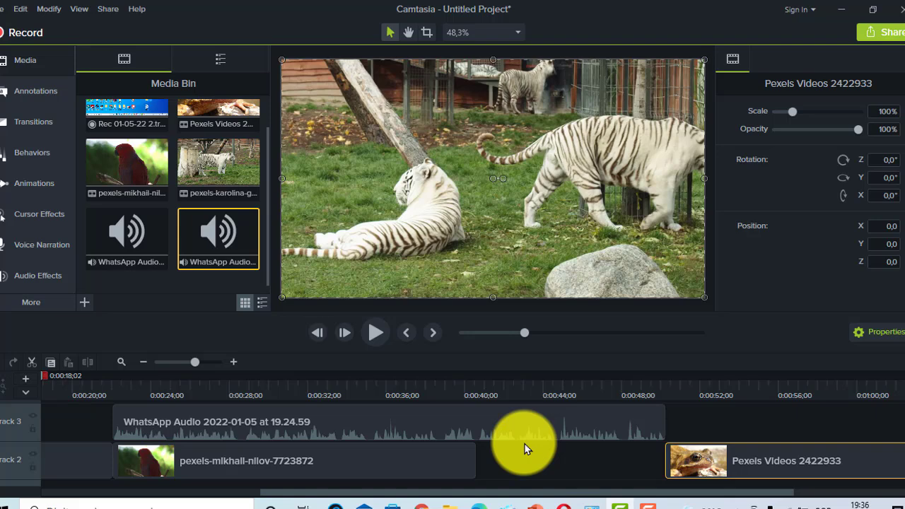
- Shift the toad clip further along Track 2 to leave a wider gap, and copy the red parrot clip
click(328, 459)
drag(764, 464, 890, 469)
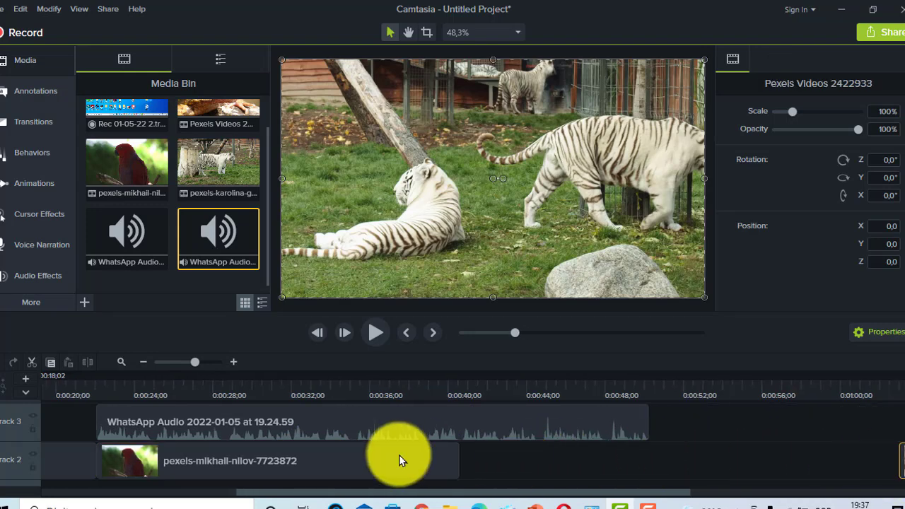
click(331, 464)
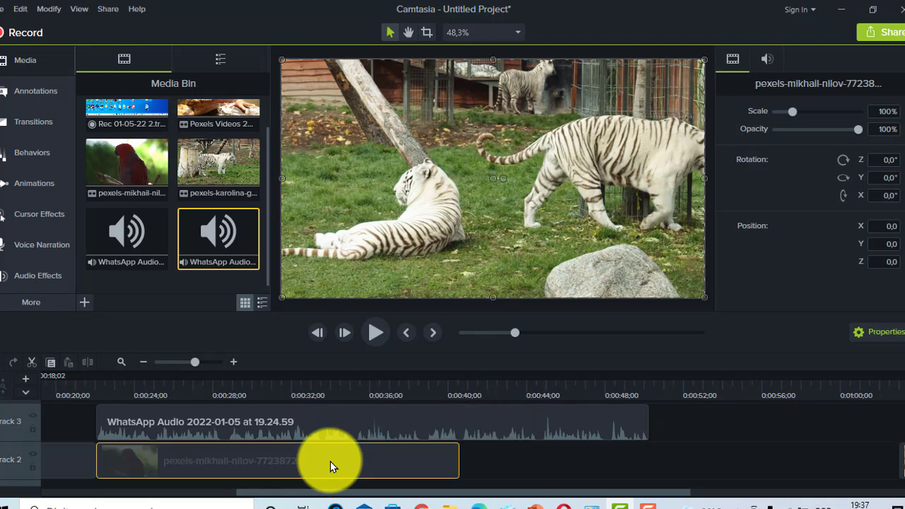
right_click(330, 462)
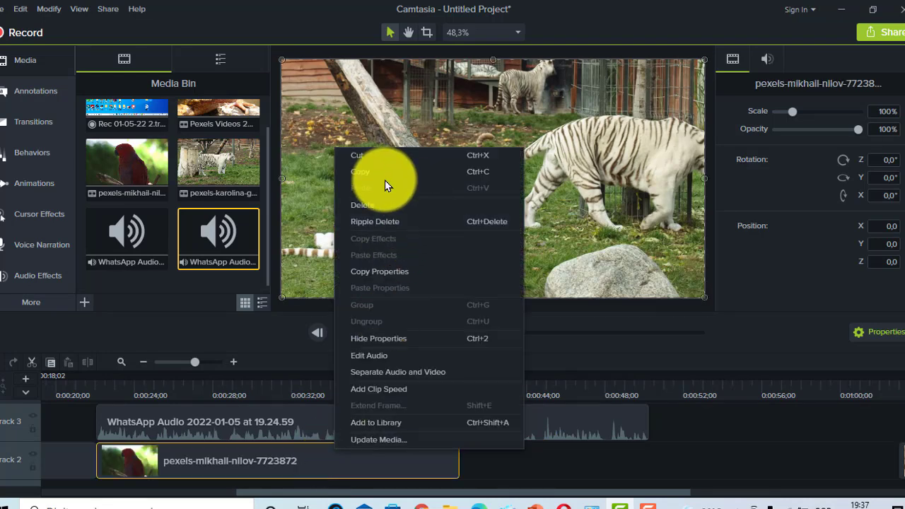
click(390, 271)
click(479, 475)
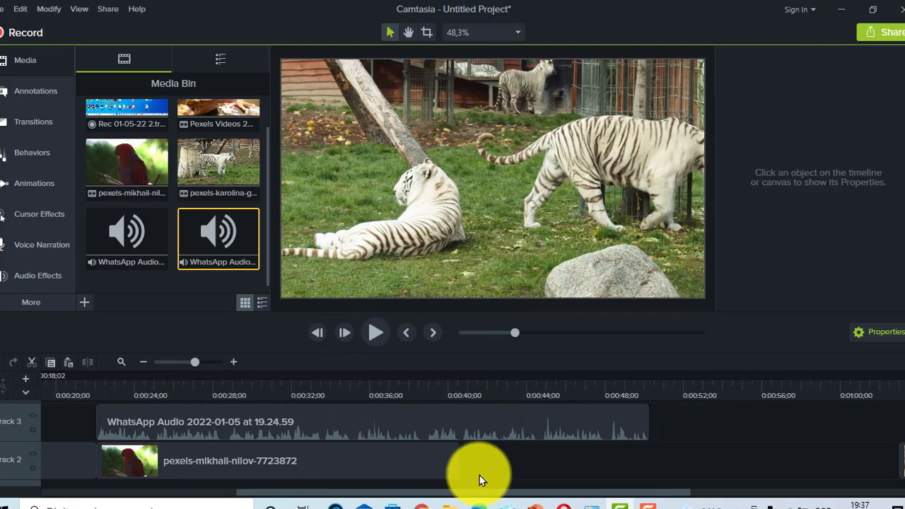
- Paste the copied red parrot clip and place it on Track 2 directly after the original parrot clip
drag(433, 493, 371, 495)
drag(149, 378, 187, 387)
drag(496, 395, 633, 442)
right_click(661, 463)
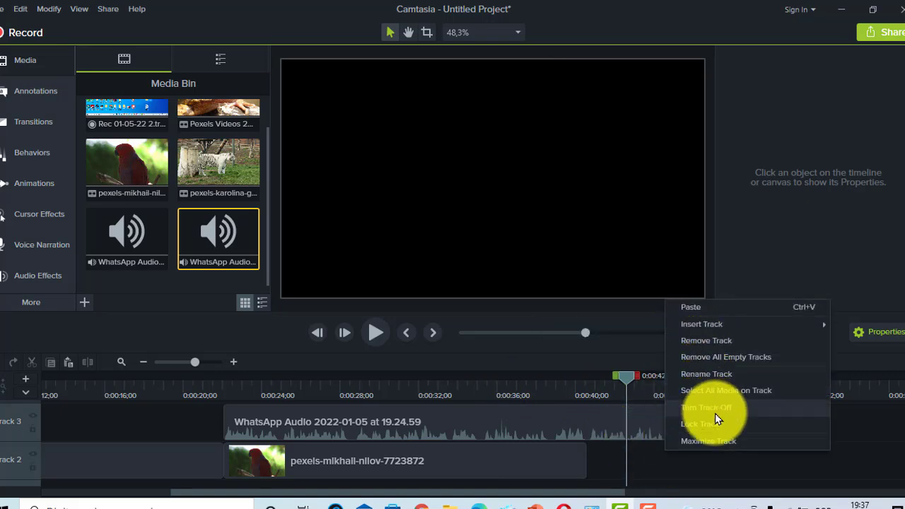
click(653, 471)
right_click(653, 470)
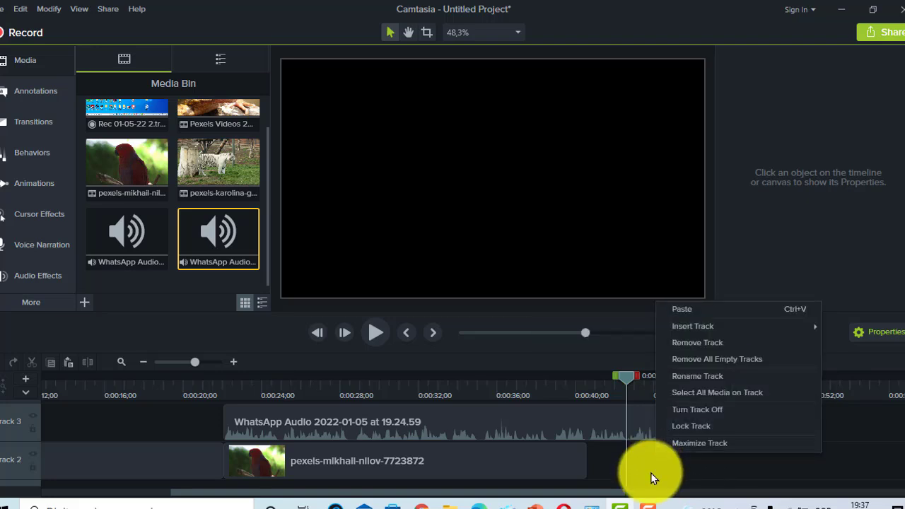
click(651, 472)
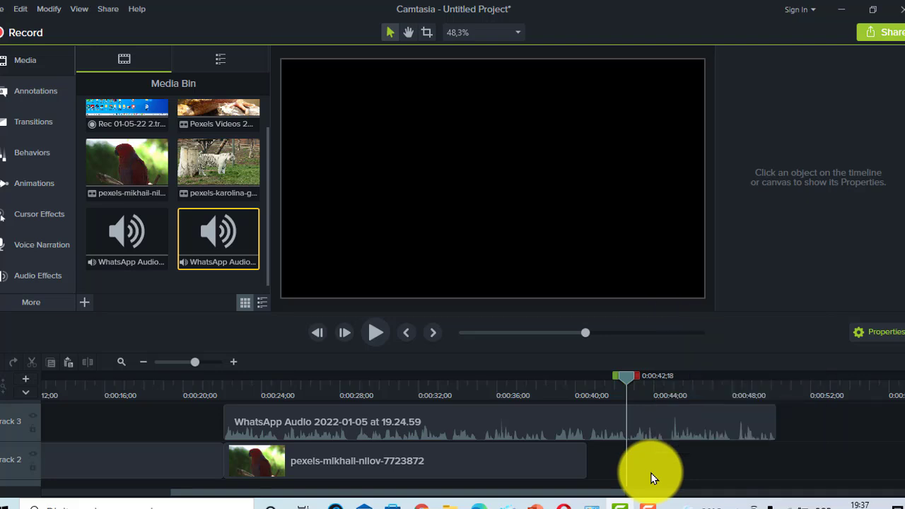
key(ctrl+v)
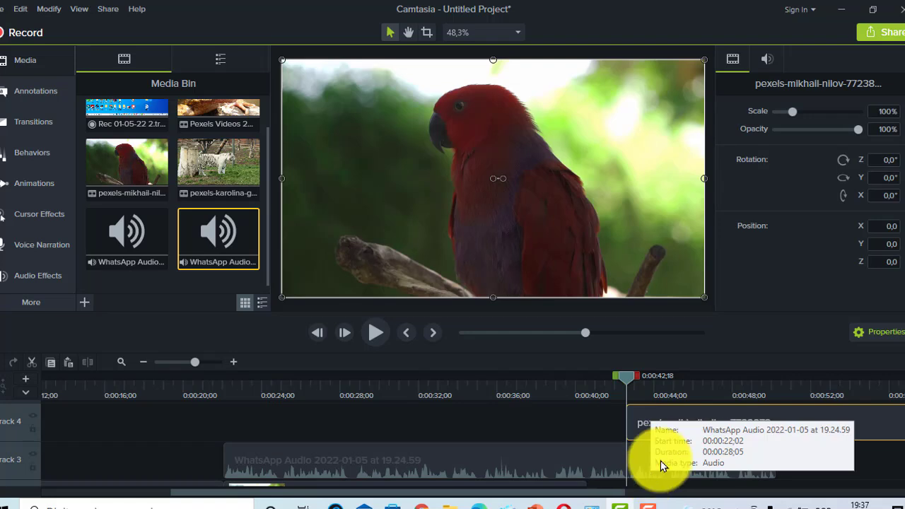
drag(685, 420, 530, 472)
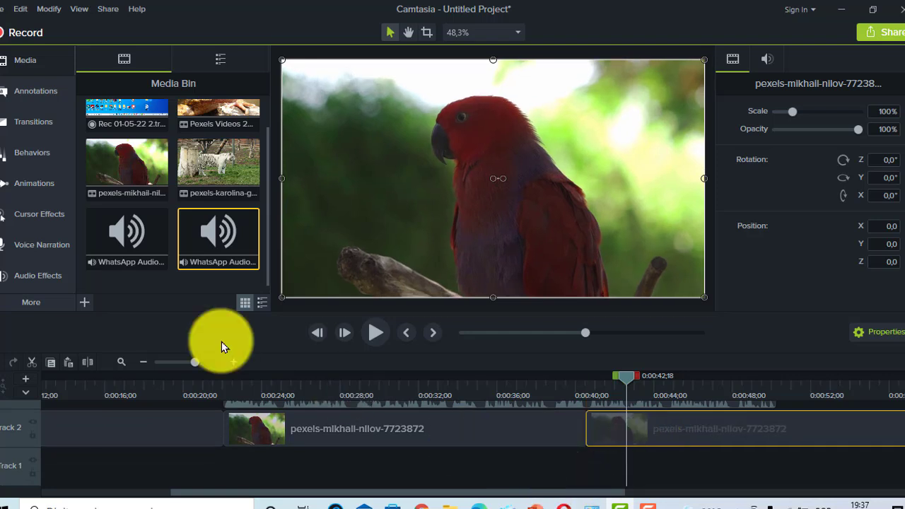
- Shorten the second red parrot clip so that it ends together with the narration on Track 3
click(141, 362)
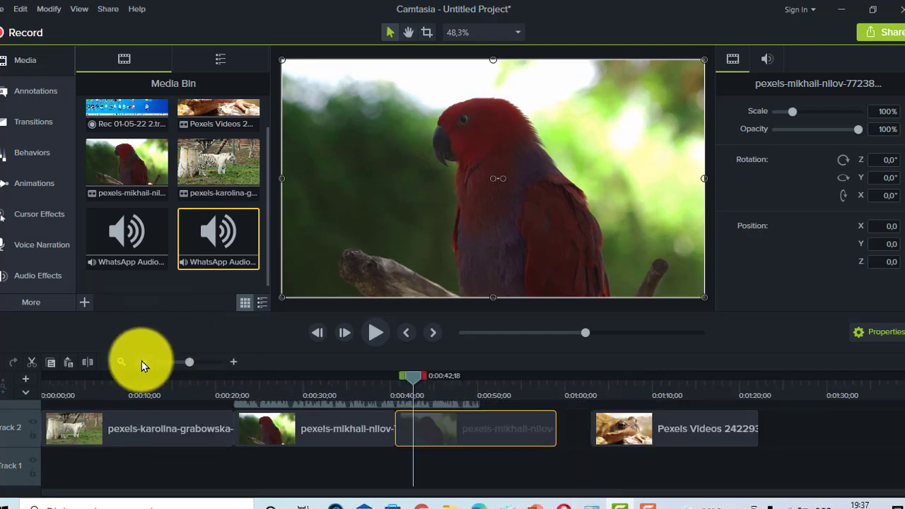
scroll(499, 463, up, 1)
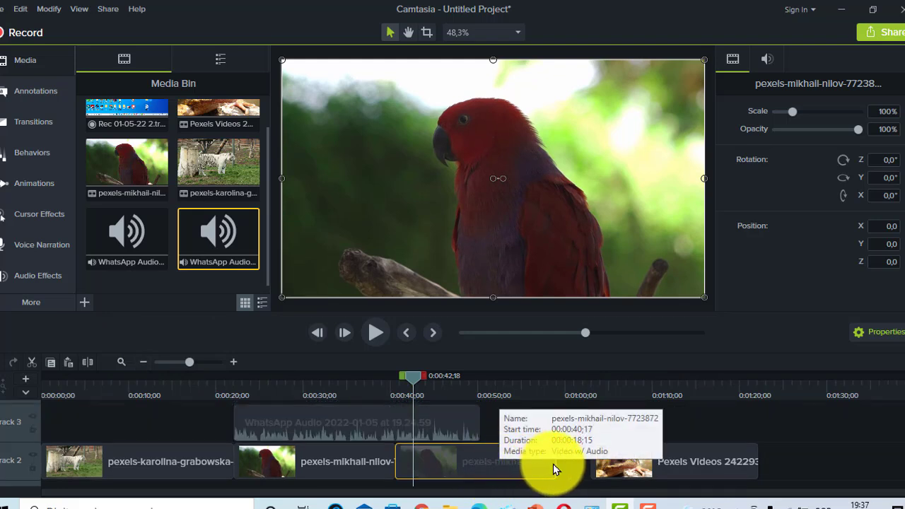
drag(552, 467, 471, 459)
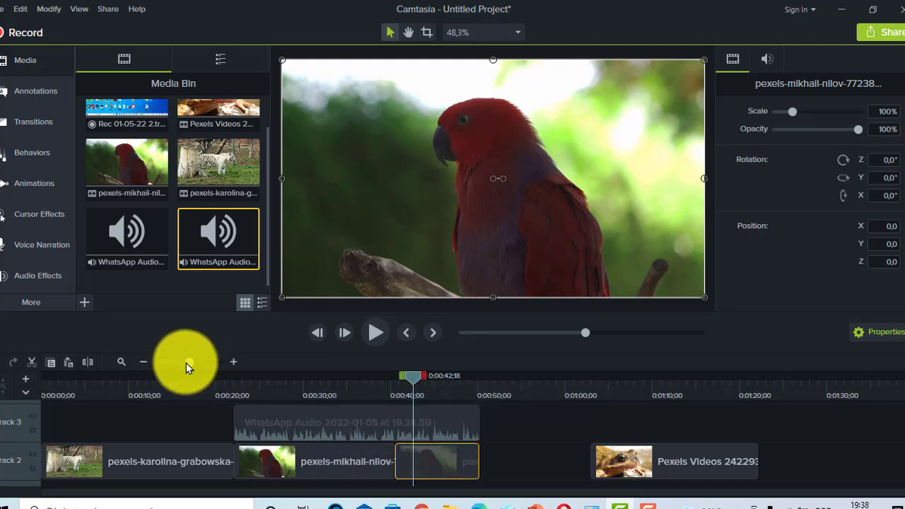
- Add WhatsApp Audio 2022-01-05 at 19.25.24 to Track 3 after the first narration, and move the playhead along it to 0:01:40;22
drag(126, 239, 583, 463)
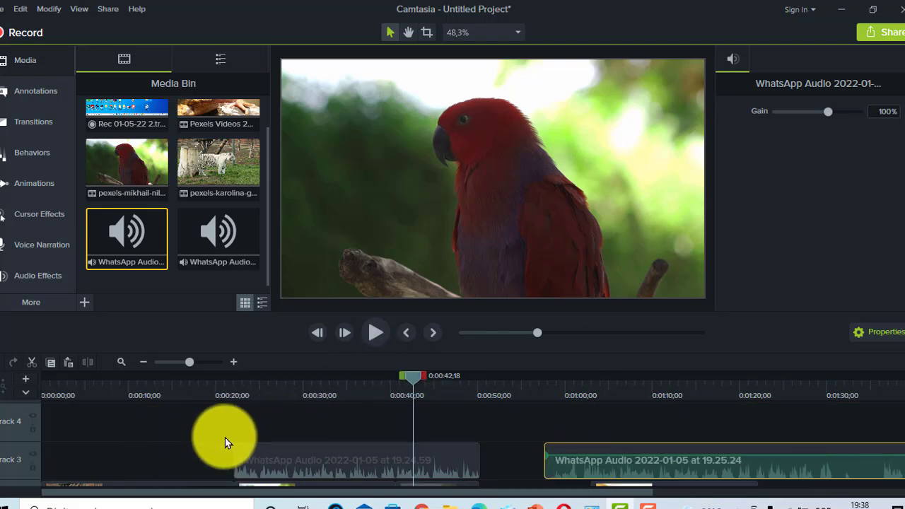
drag(415, 379, 427, 379)
drag(558, 393, 653, 388)
mouse_move(419, 495)
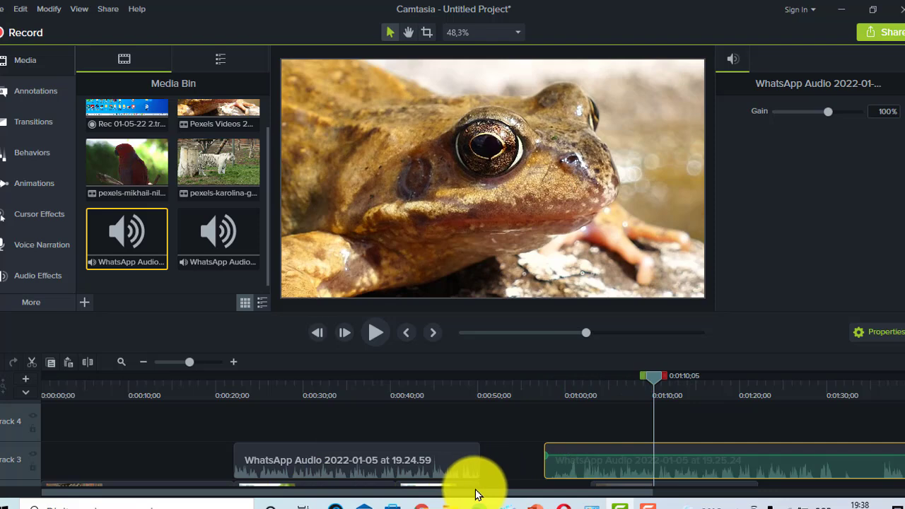
scroll(535, 495, right, 3)
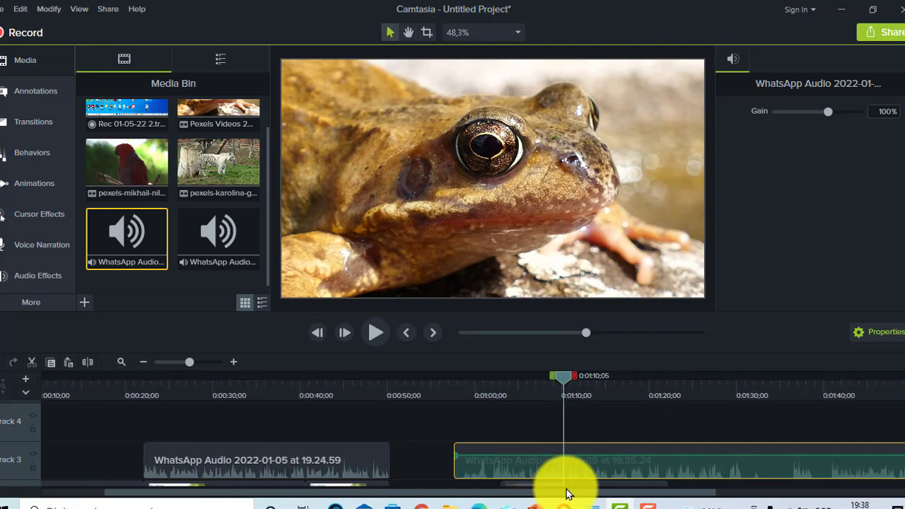
scroll(616, 481, right, 5)
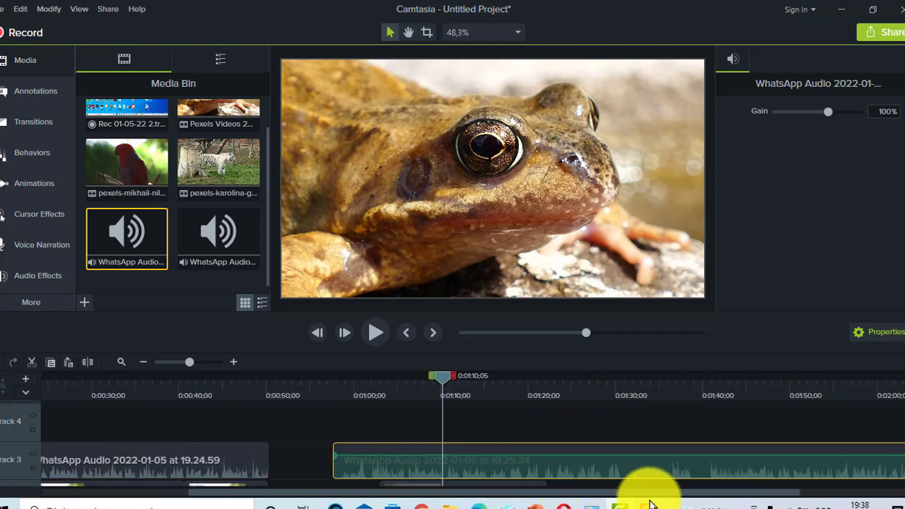
drag(666, 503, 754, 500)
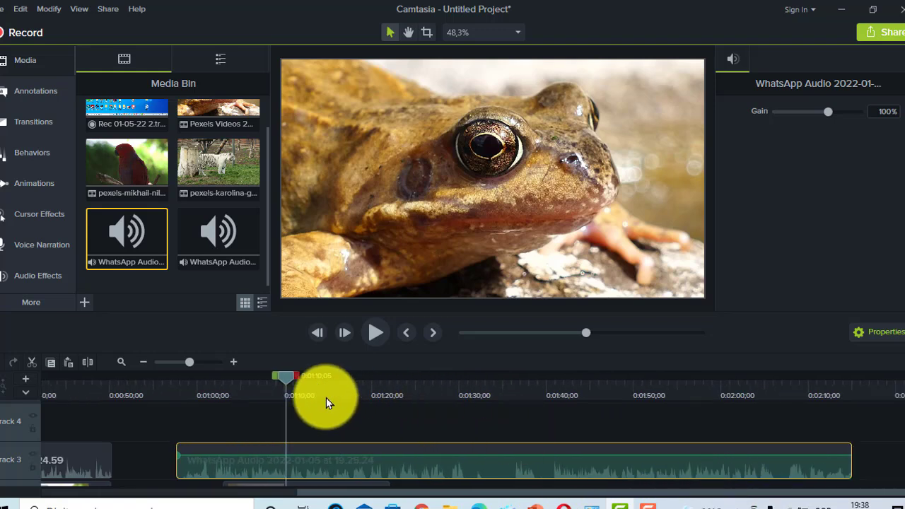
drag(289, 379, 556, 398)
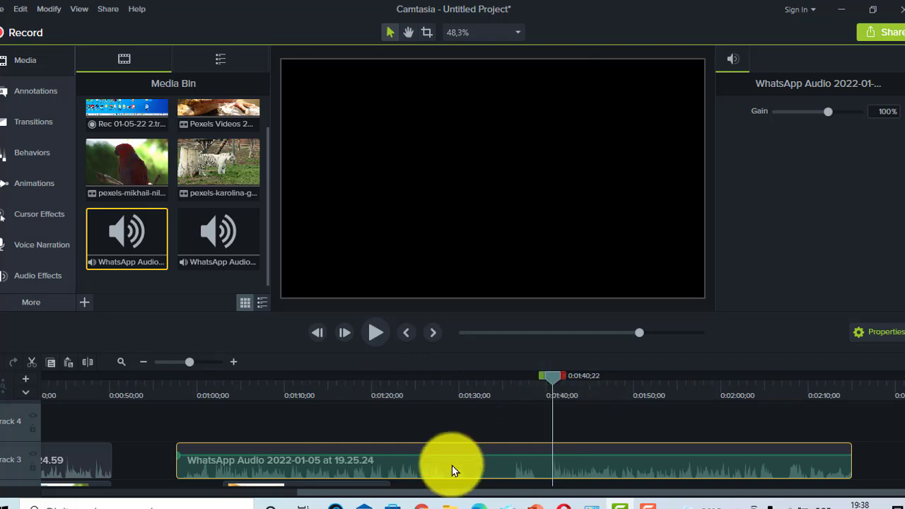
- Trim the start of WhatsApp Audio 2022-01-05 at 19.25.24 to the playhead at 0:01:40;22 and play the part that is kept
drag(177, 458, 551, 469)
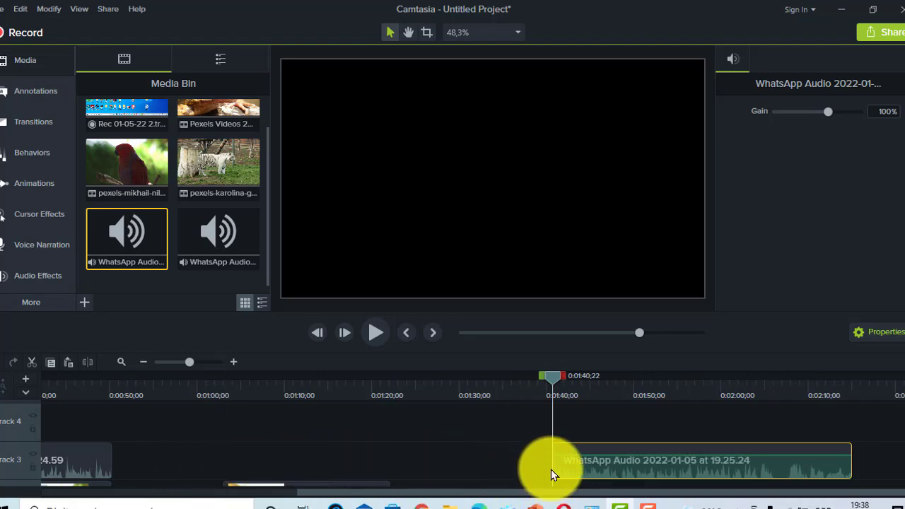
click(364, 333)
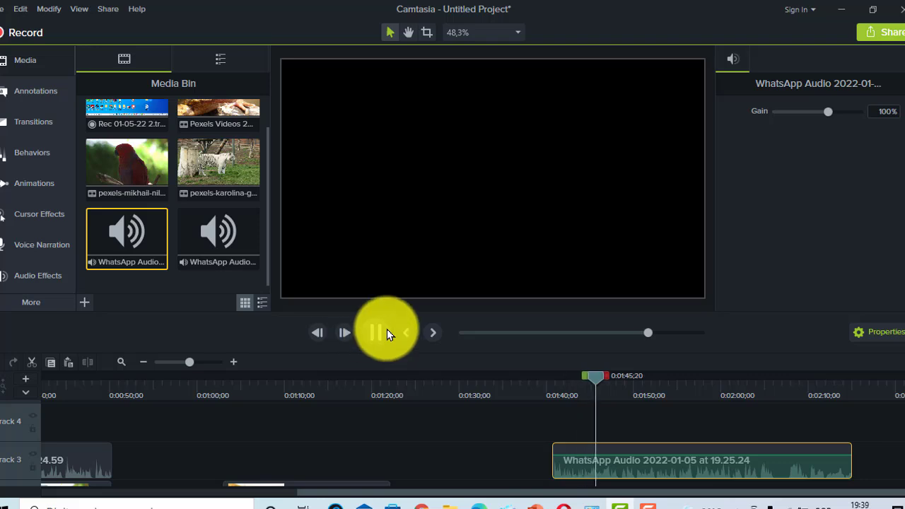
click(383, 333)
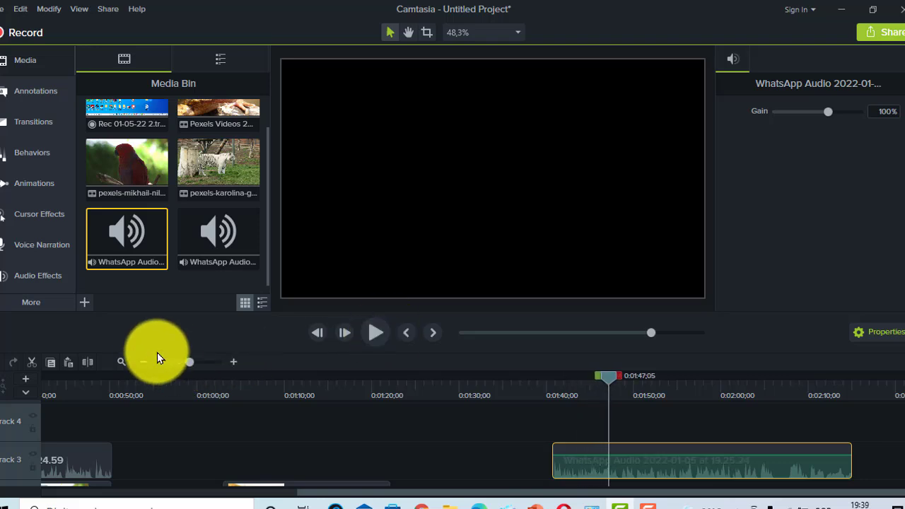
- Move the trimmed 19.25.24 narration to the very start of Track 4
click(144, 362)
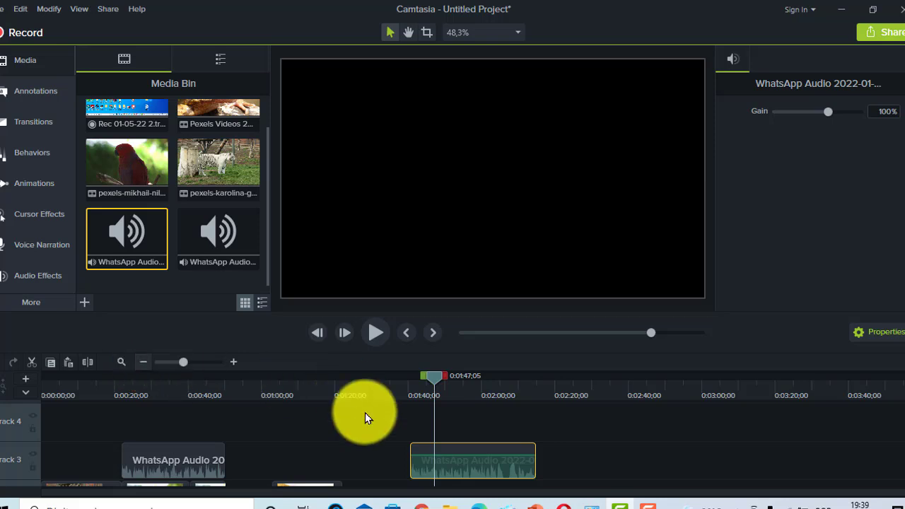
scroll(375, 424, down, 2)
scroll(479, 460, up, 2)
drag(463, 455, 66, 464)
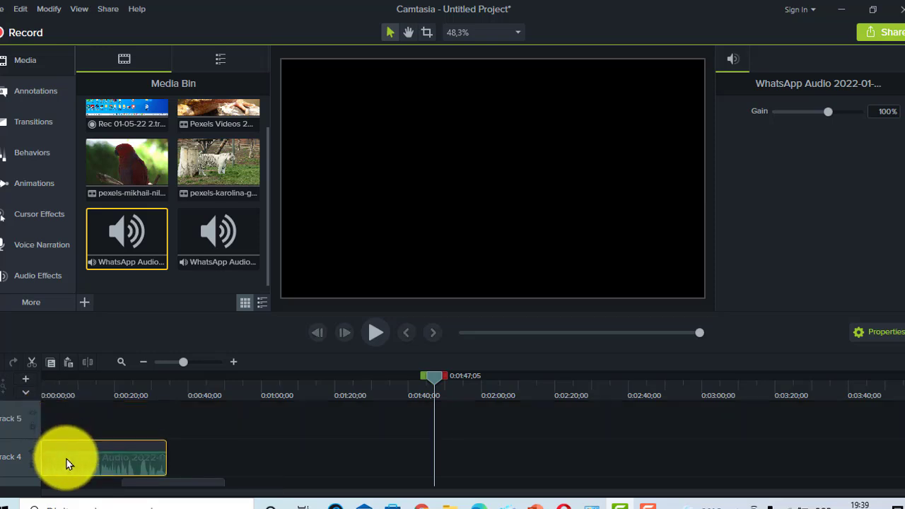
- Shift the toad clip, and the two parrot clips together with their narration, further along the timeline to leave room after the tiger clip
scroll(169, 443, down, 3)
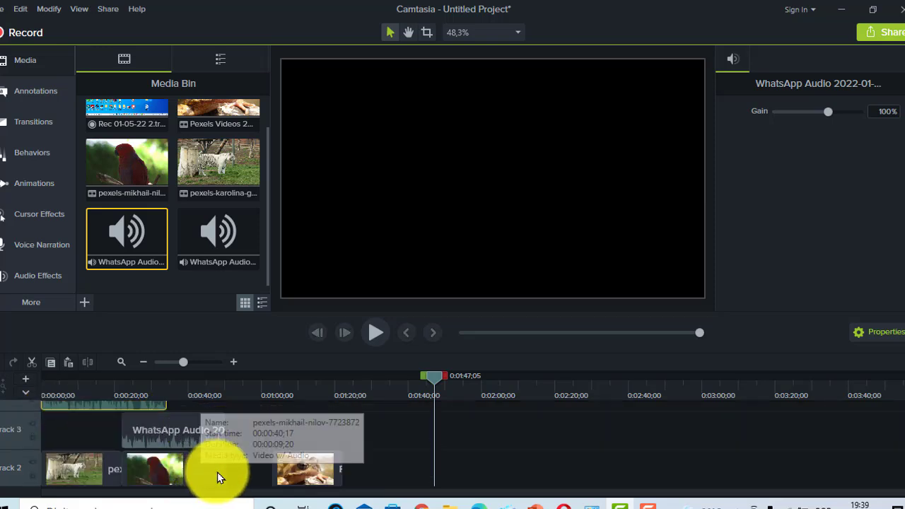
click(311, 470)
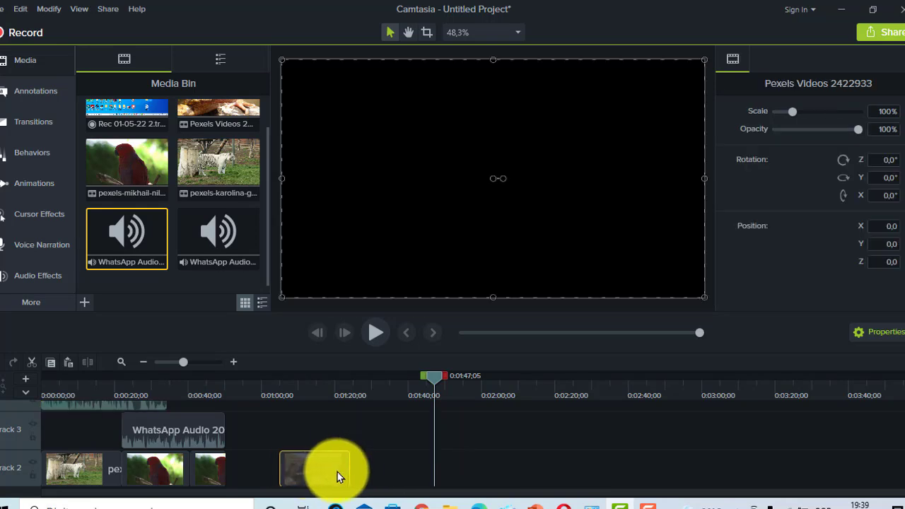
drag(381, 480, 408, 424)
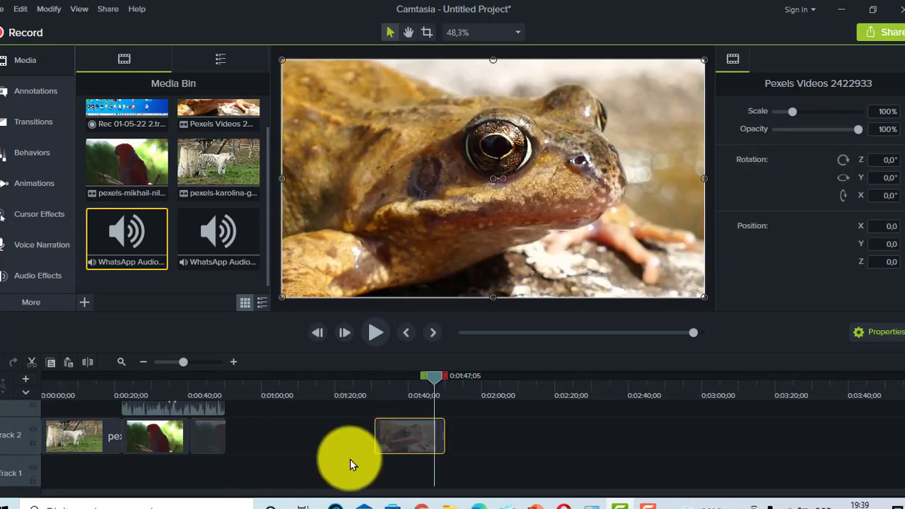
scroll(328, 460, up, 1)
drag(282, 435, 213, 453)
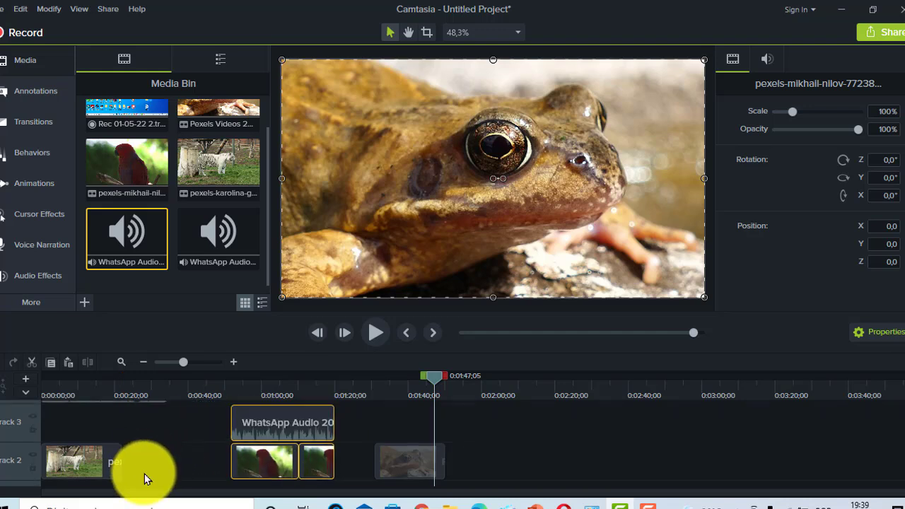
- Move the 19.25.24 narration from Track 4 down to the start of Track 3, above the white tiger clip
scroll(145, 475, up, 1)
drag(117, 426, 112, 449)
scroll(173, 468, down, 1)
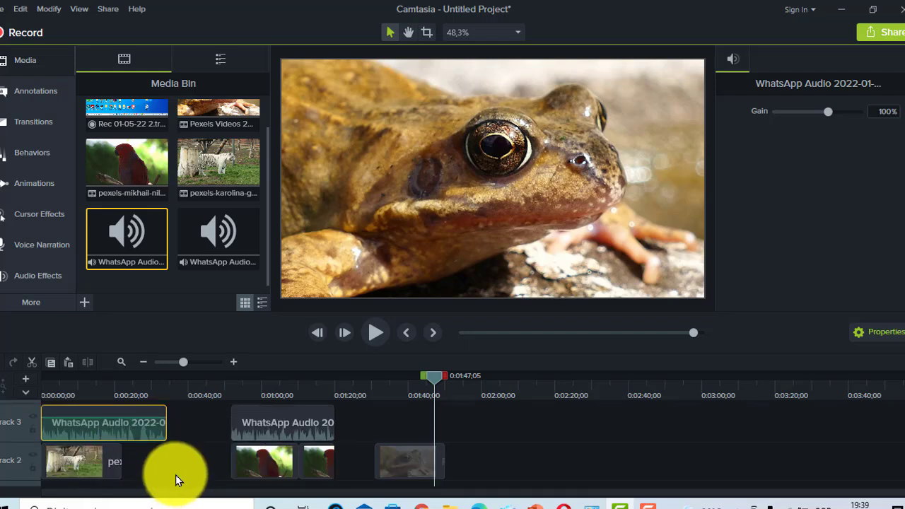
- Duplicate the white tiger clip directly after the original on Track 2 and shorten the copy to end with the narration above it
click(85, 464)
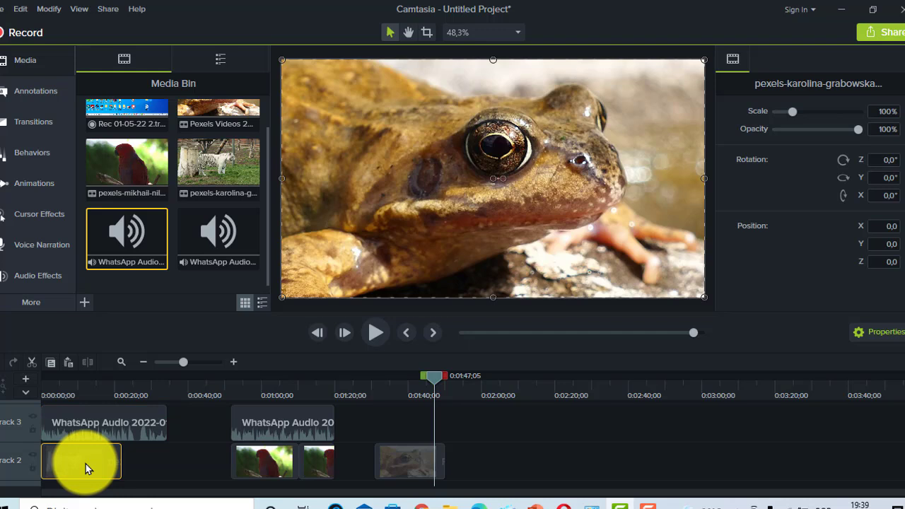
right_click(86, 464)
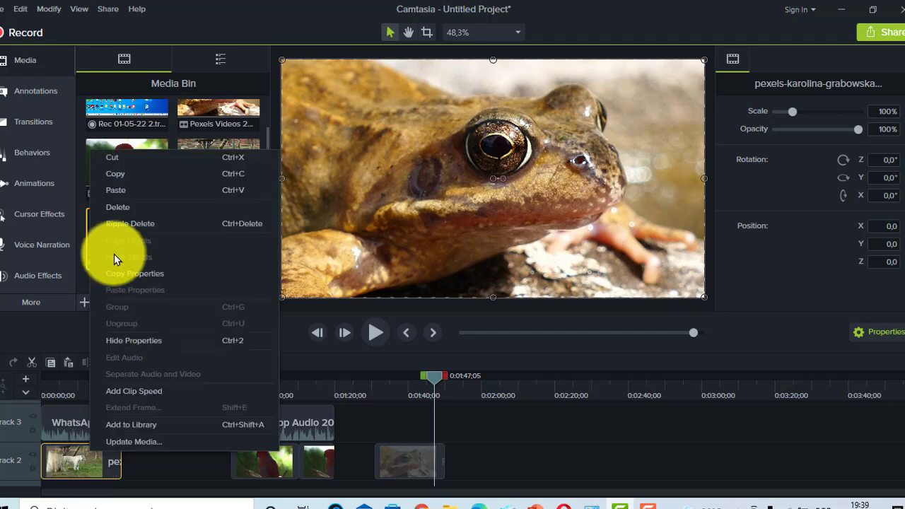
click(124, 179)
click(173, 459)
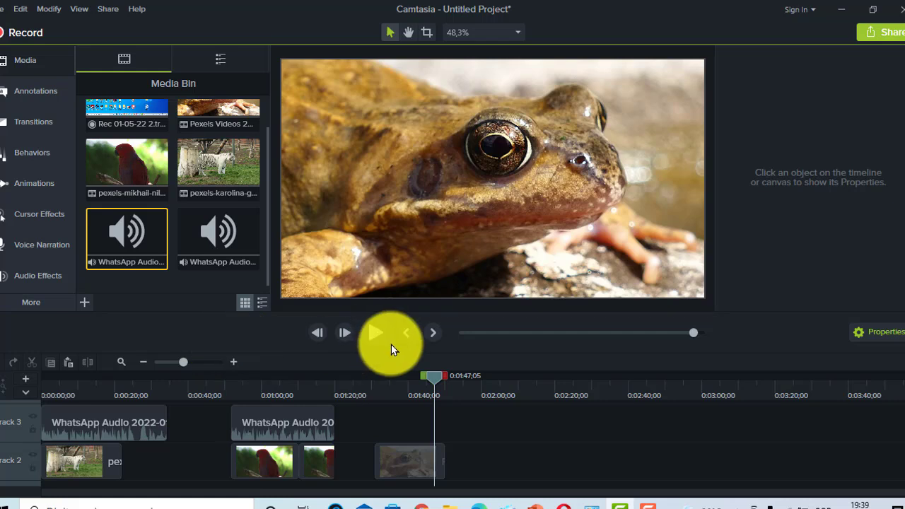
drag(440, 379, 164, 436)
click(98, 385)
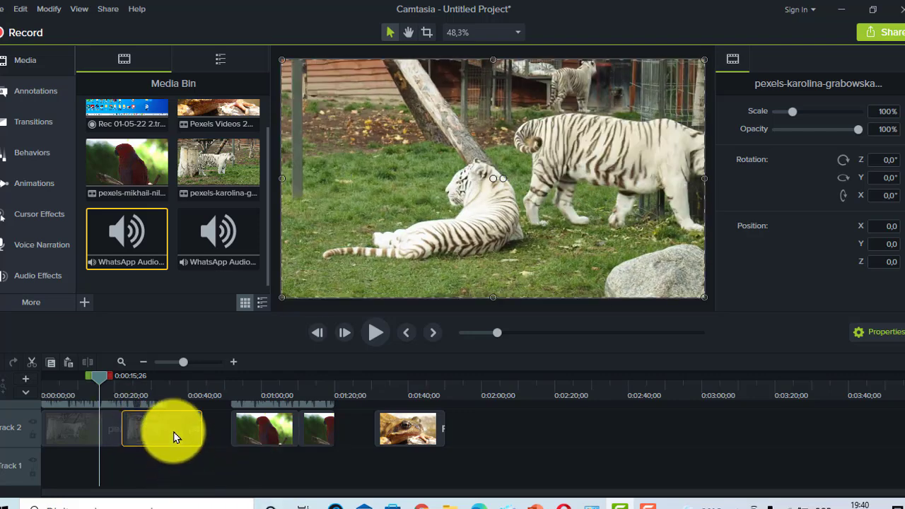
scroll(173, 434, up, 1)
drag(202, 470, 166, 467)
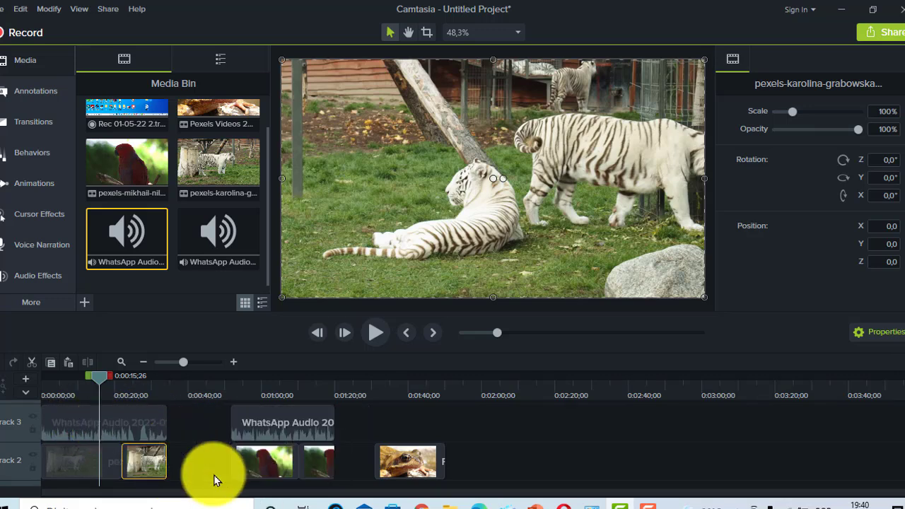
- Play back the narration over the second tiger clip and trim the narration's end to 0:00:25;17
click(105, 380)
mouse_move(124, 383)
mouse_down()
mouse_move(160, 391)
mouse_move(137, 390)
mouse_up()
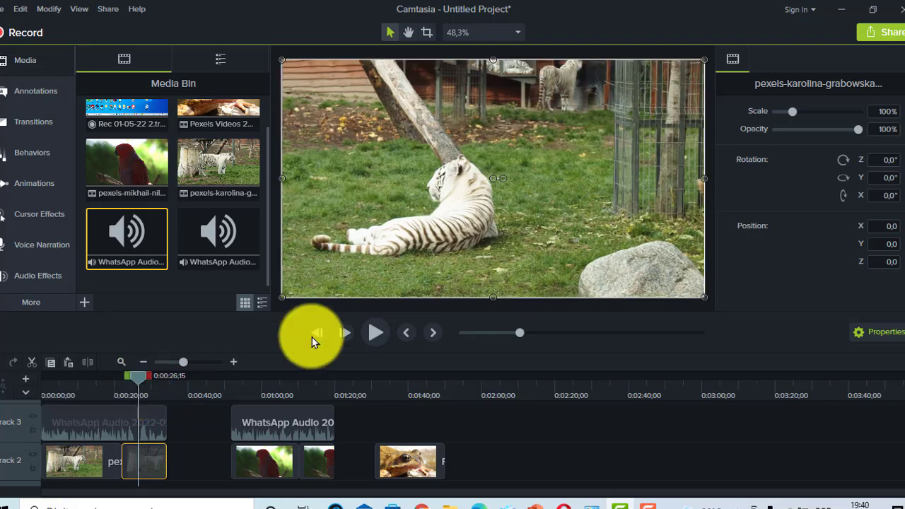
click(406, 328)
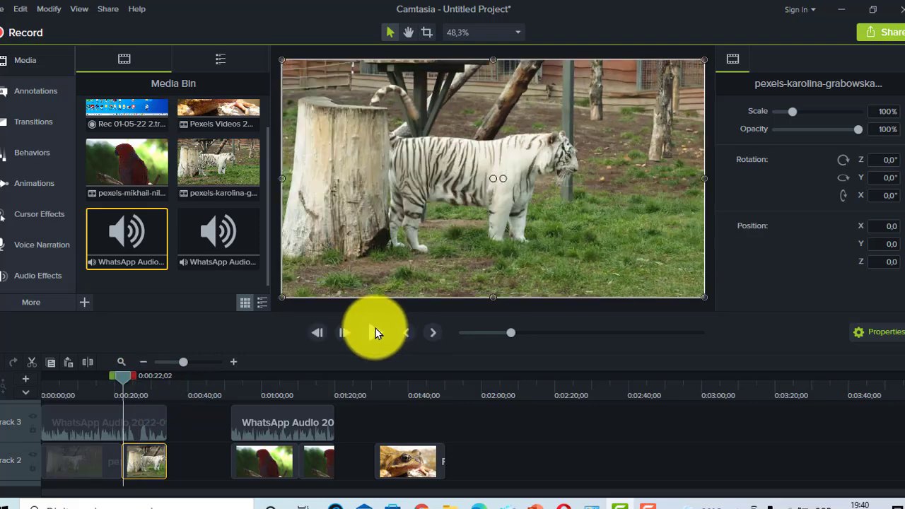
click(378, 333)
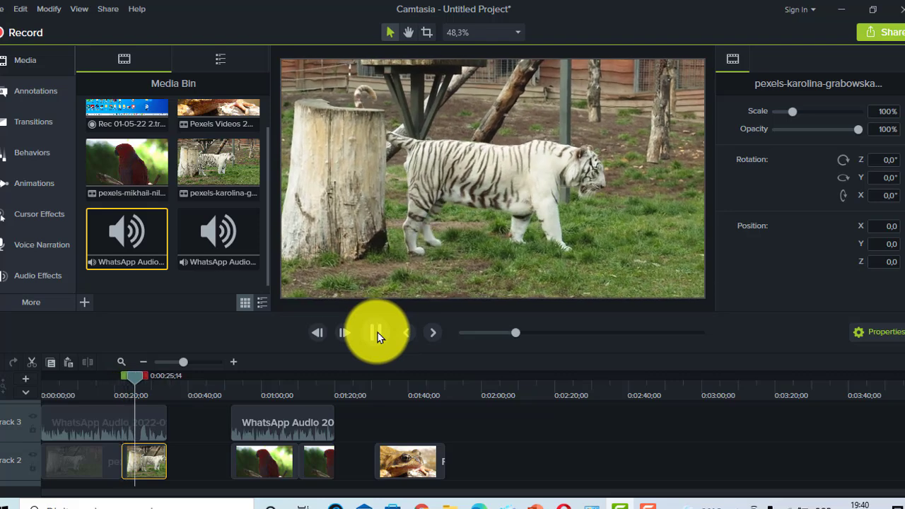
key(space)
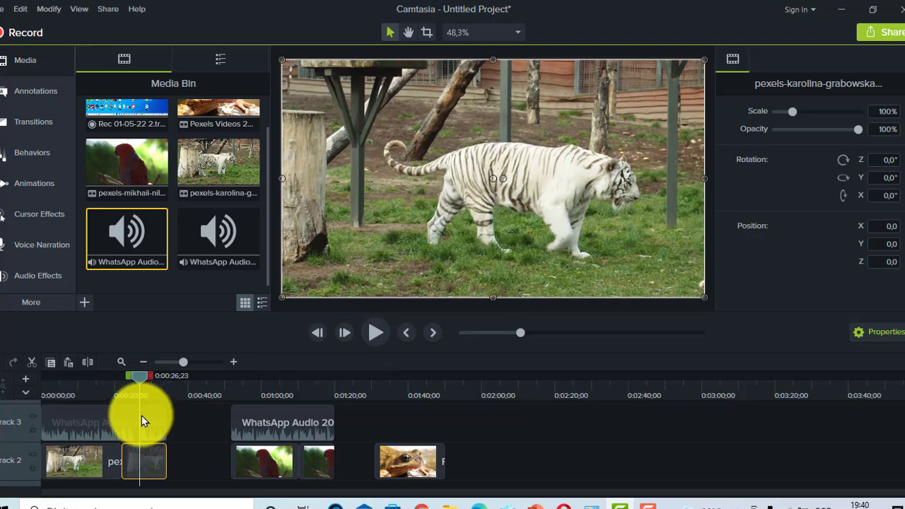
click(136, 378)
click(135, 379)
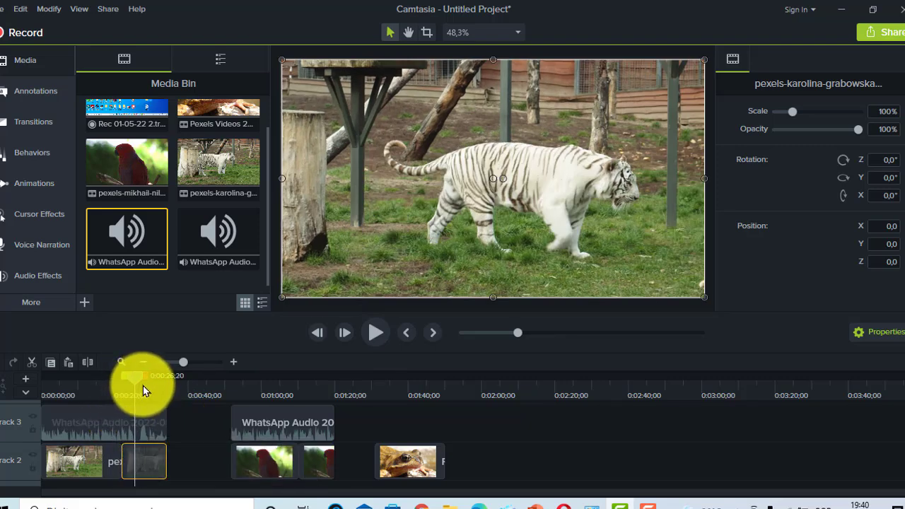
click(139, 386)
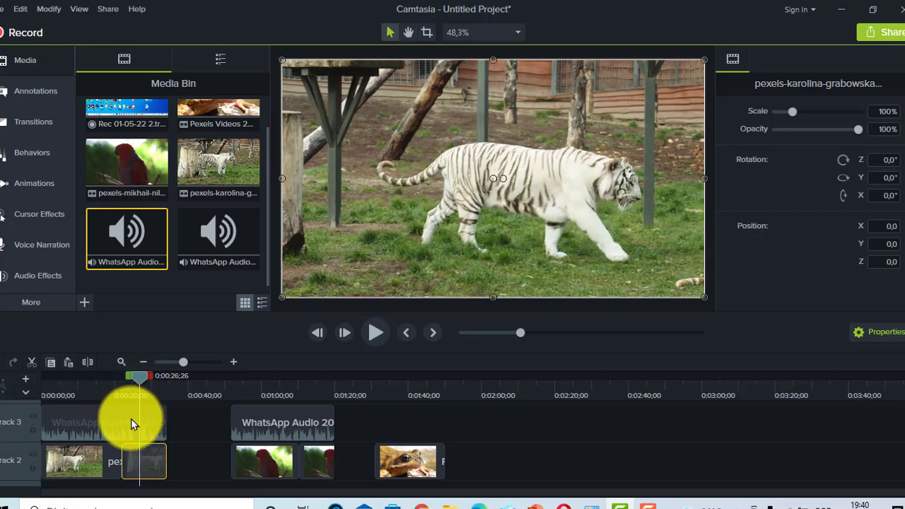
click(121, 423)
drag(153, 426, 138, 434)
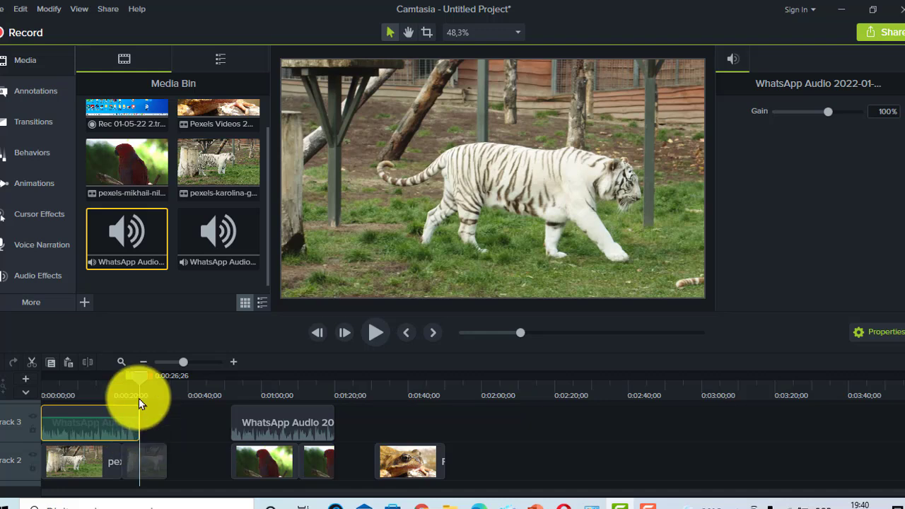
drag(137, 378, 133, 382)
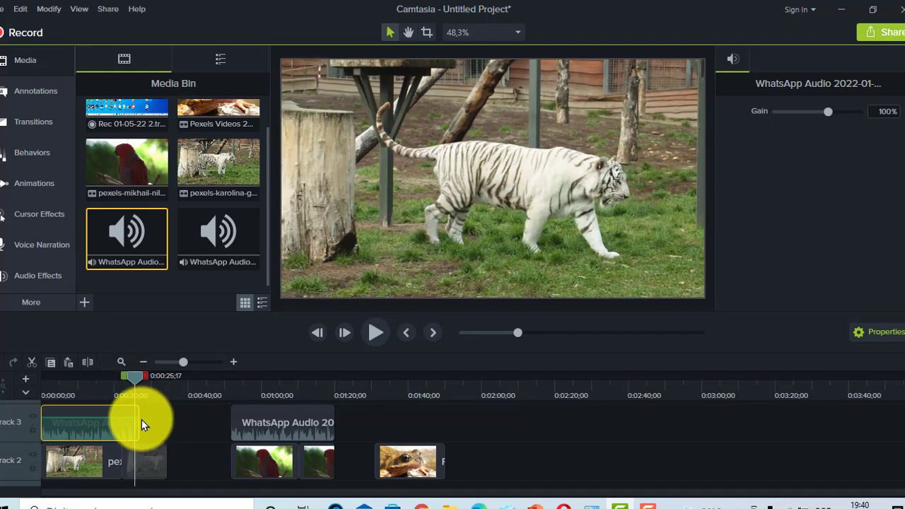
drag(138, 419, 134, 419)
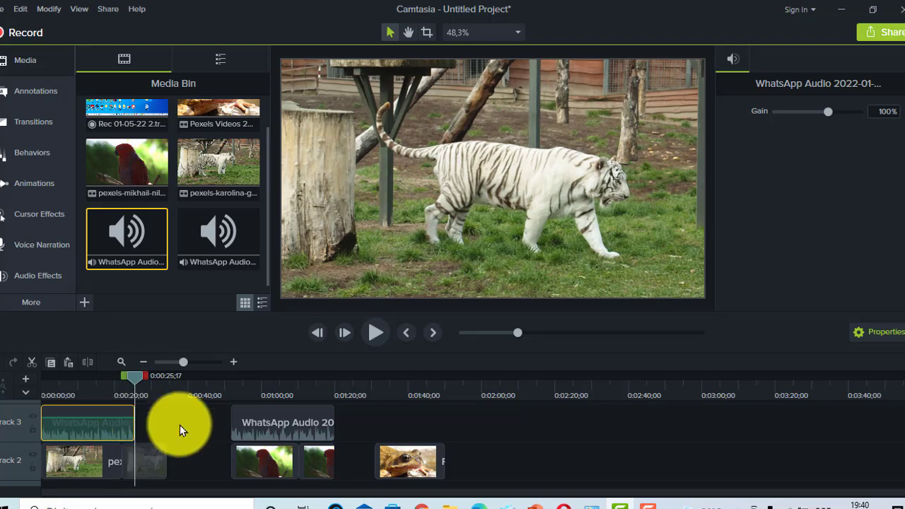
- Shorten the second white tiger clip so that it ends with the narration at 0:00:25;17
click(229, 370)
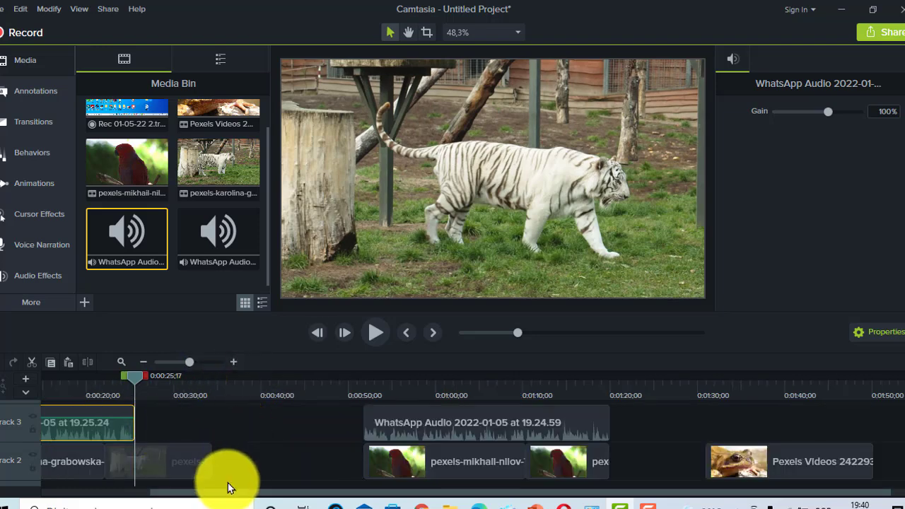
drag(218, 498, 178, 495)
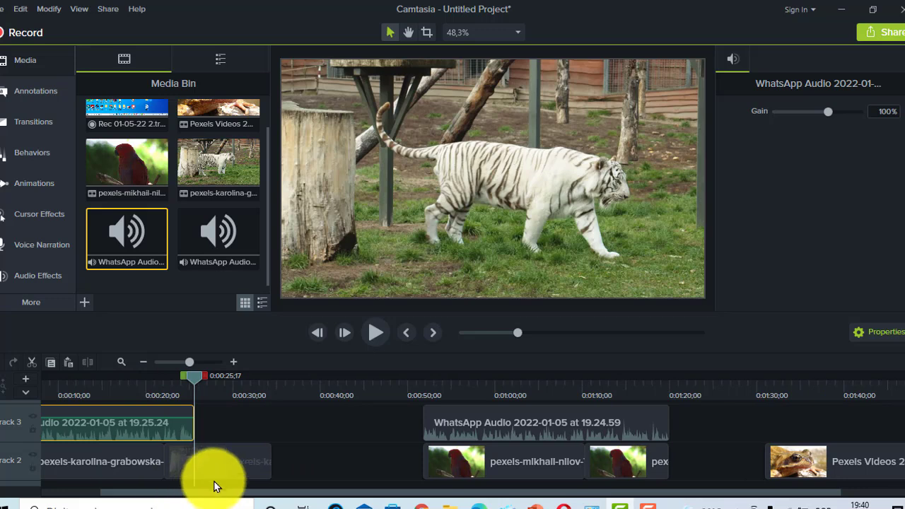
click(223, 472)
drag(270, 463, 193, 466)
click(246, 437)
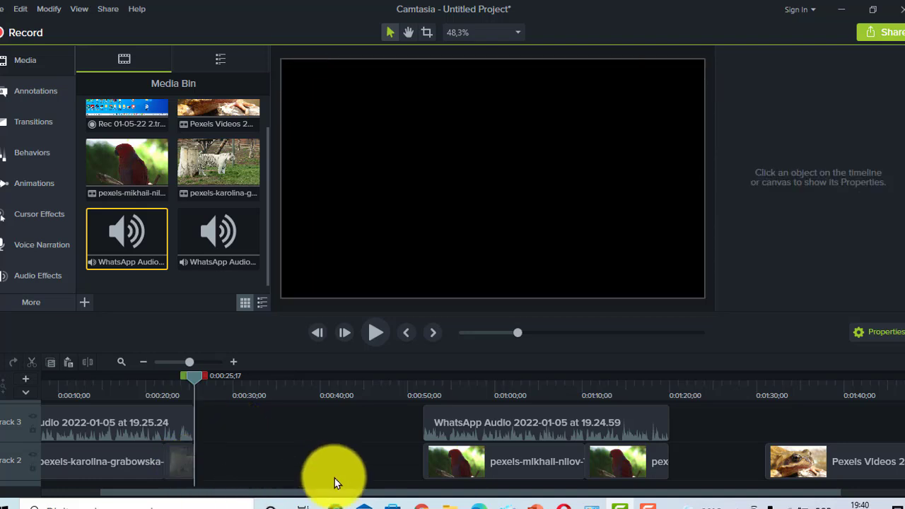
- Move the two parrot clips and the 19.24.59 narration together so they start directly after the tiger section at 0:00:25;17
drag(425, 452, 283, 450)
drag(338, 463, 341, 465)
scroll(341, 465, up, 2)
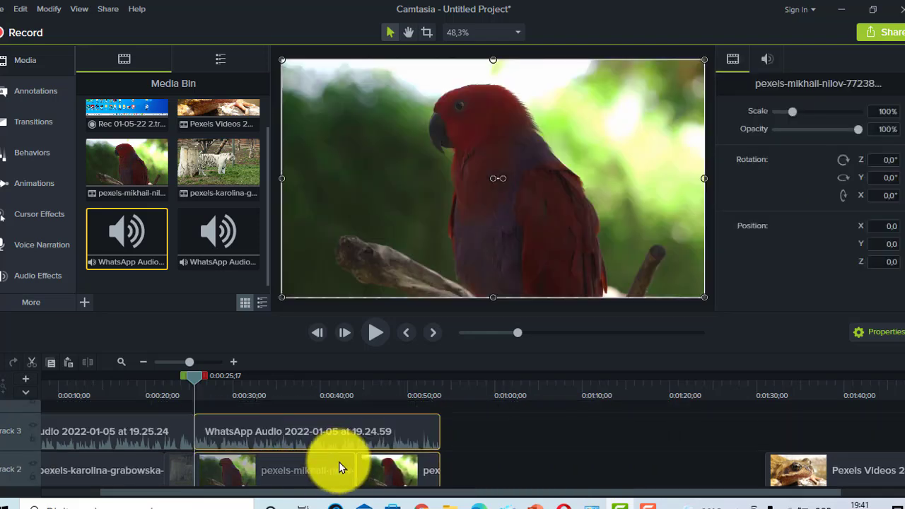
- Move the toad clip on Track 2 directly after the second parrot clip
click(145, 362)
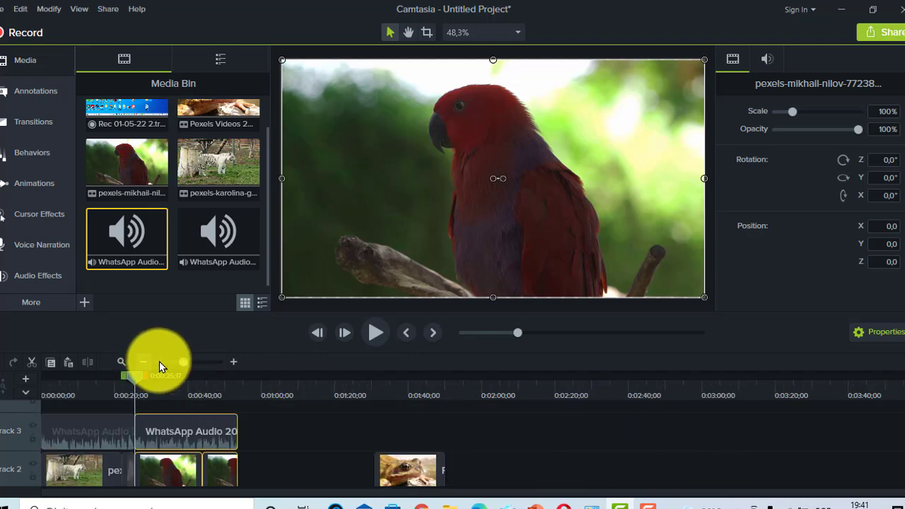
scroll(425, 450, down, 1)
click(413, 445)
drag(348, 453, 274, 454)
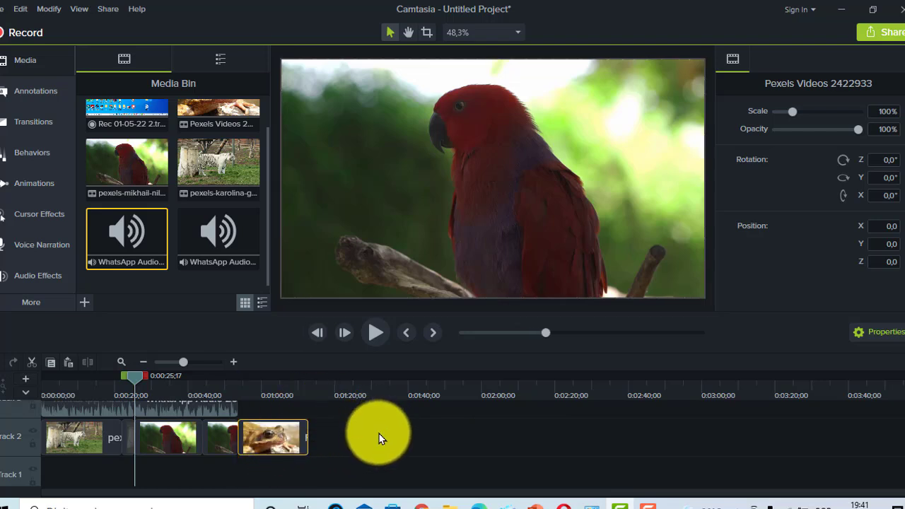
click(375, 444)
scroll(332, 435, up, 1)
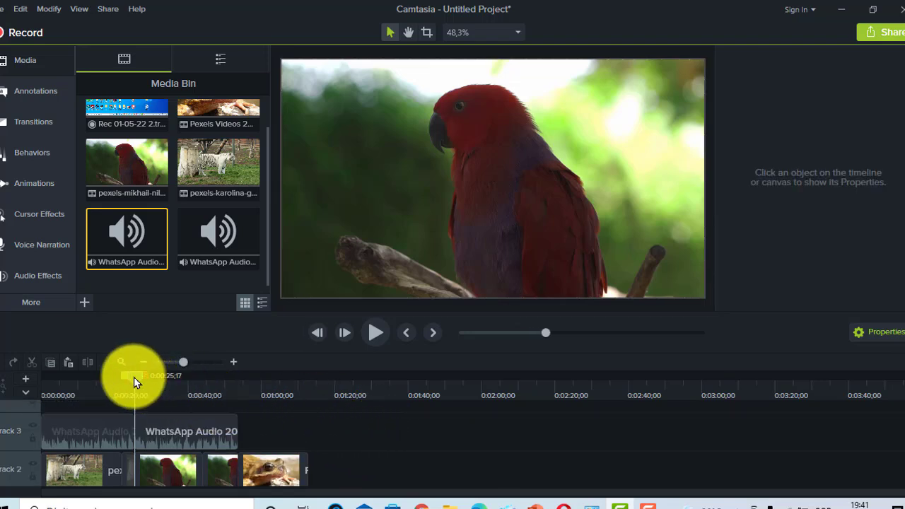
- Return the playhead to 0:00:00;00 and shift all clips and narrations together later to leave a gap at the start
drag(137, 377, 97, 378)
drag(29, 387, 16, 384)
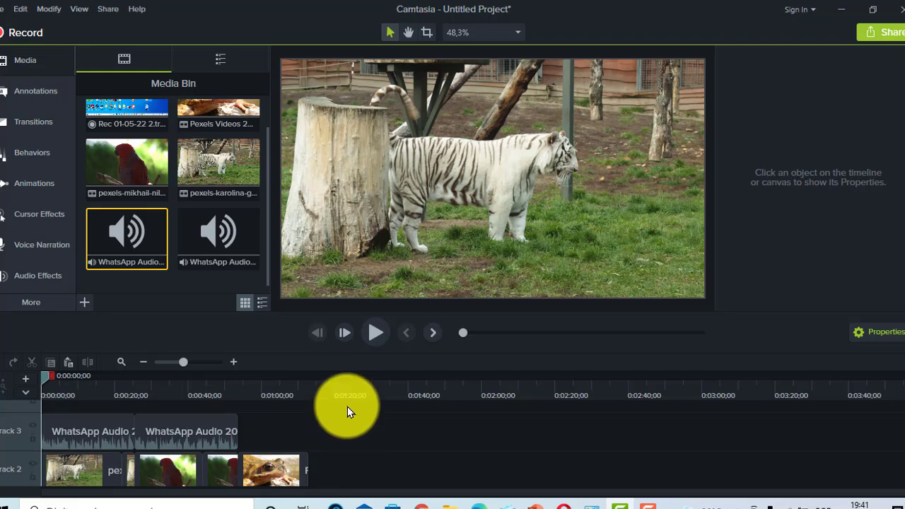
scroll(349, 456, up, 1)
scroll(353, 444, down, 1)
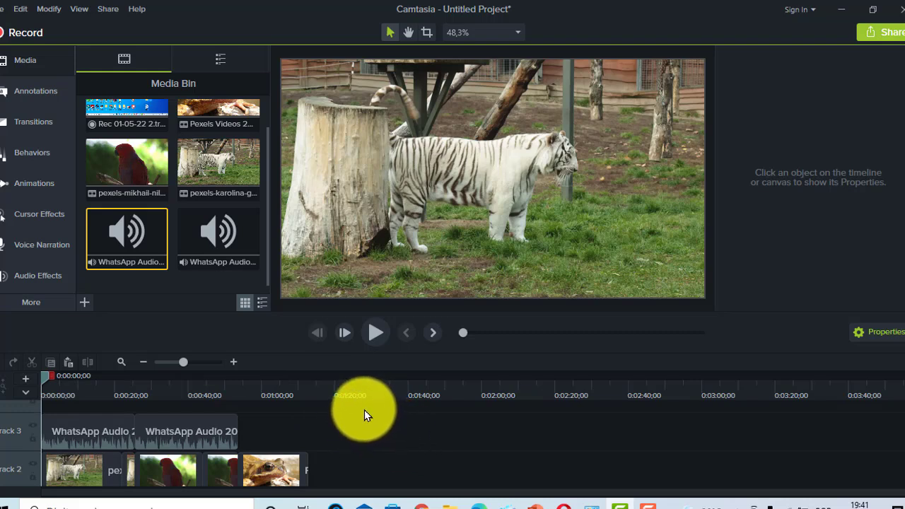
drag(361, 430, 43, 463)
drag(72, 433, 103, 437)
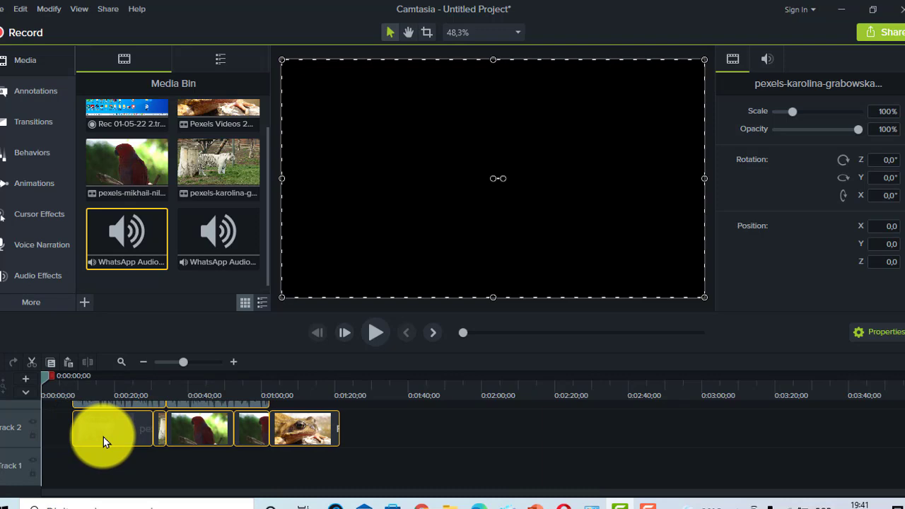
click(49, 433)
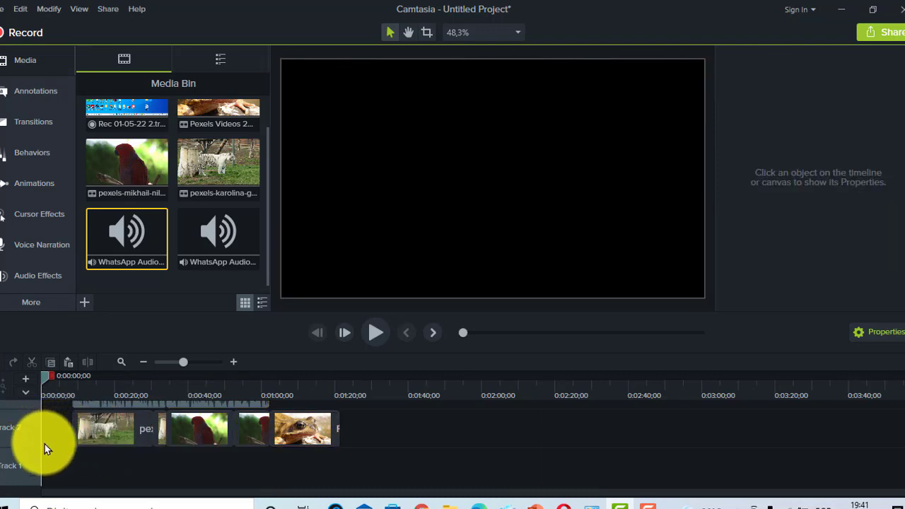
- Add a plain white text callout at the start of Track 2 and stretch it to fill the 8;17 gap before the tiger clip
scroll(50, 456, up, 3)
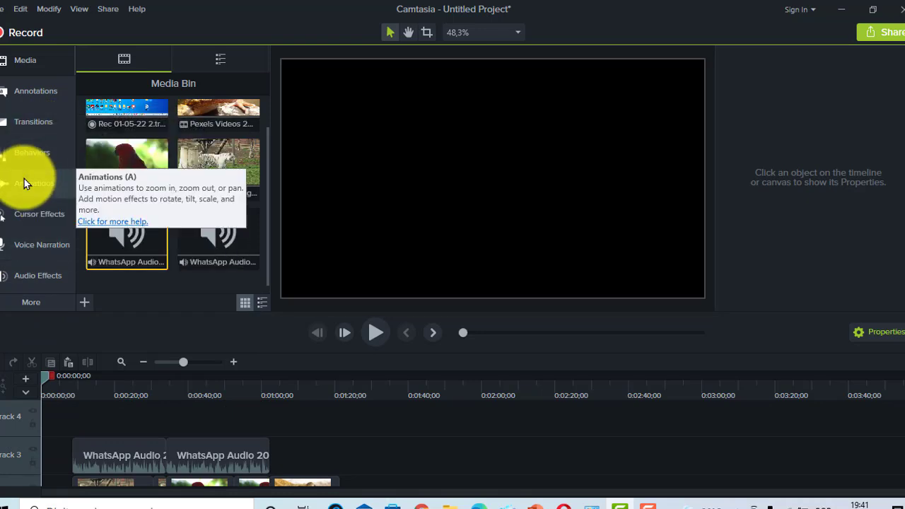
click(29, 95)
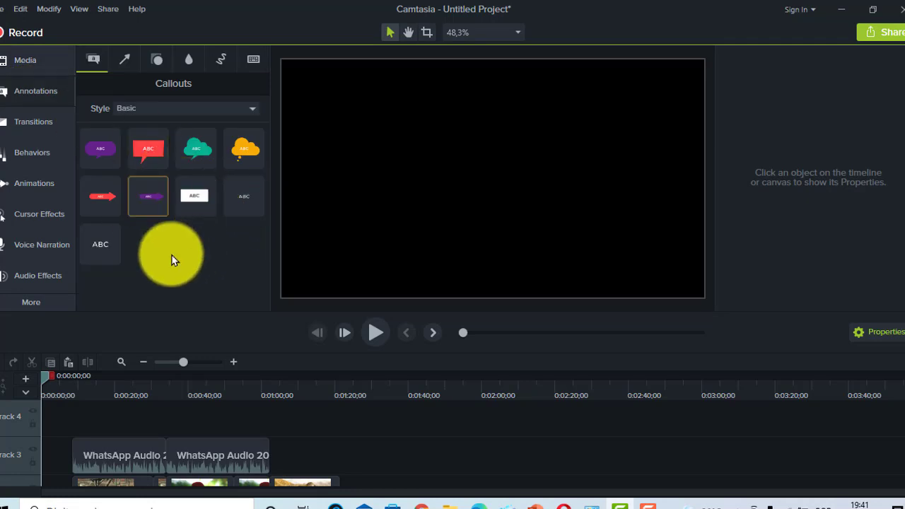
click(96, 245)
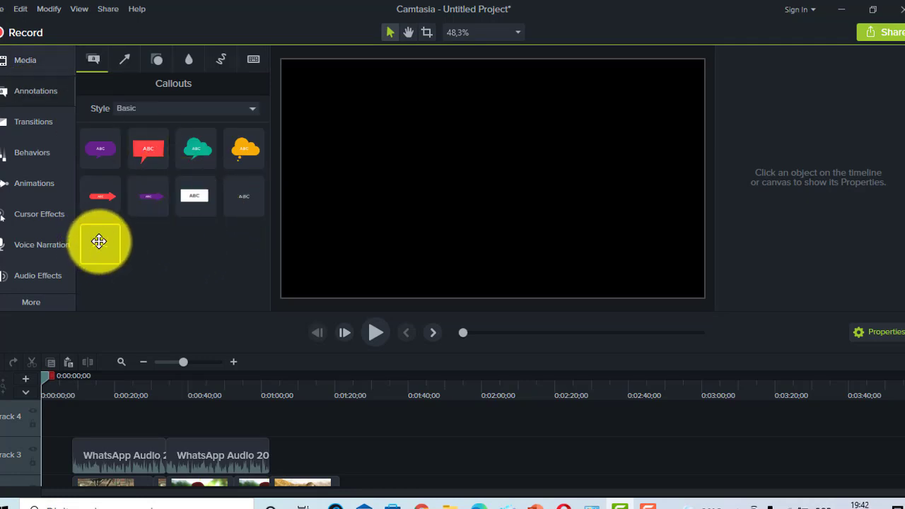
drag(94, 303, 55, 434)
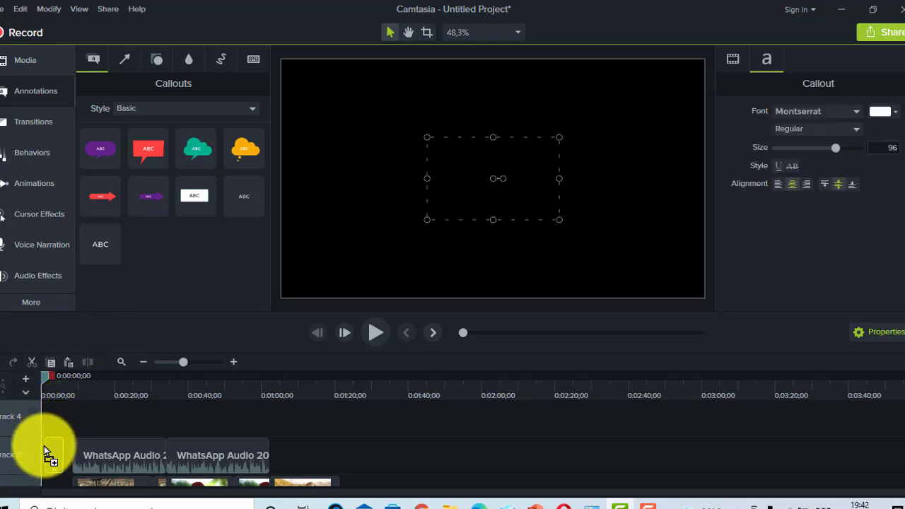
drag(40, 451, 70, 429)
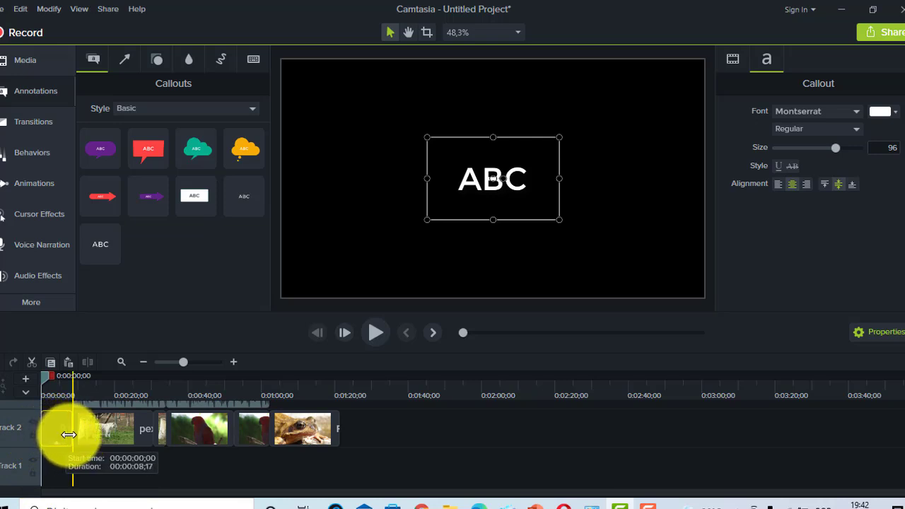
- Replace the opening callout's text with "OS 10 ANIMAIS MAIS BONITOS DO MUNDO"
double_click(522, 177)
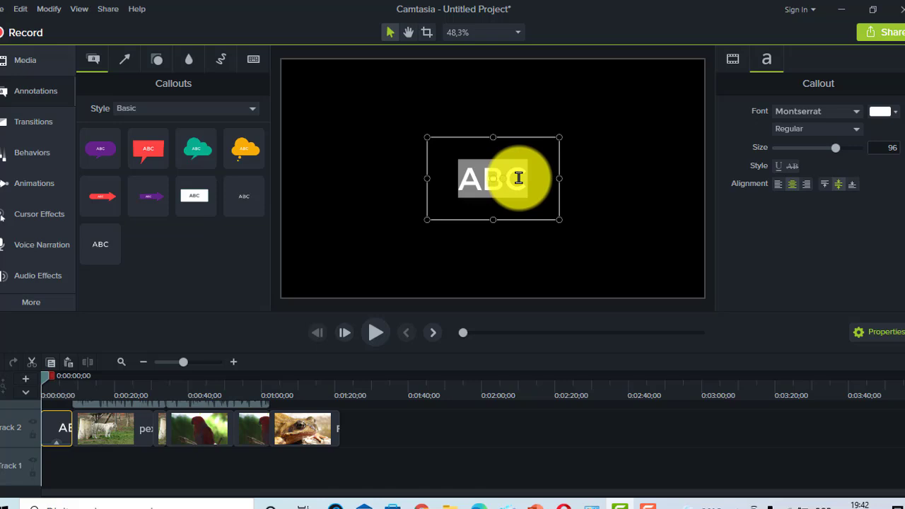
key(BackSpace)
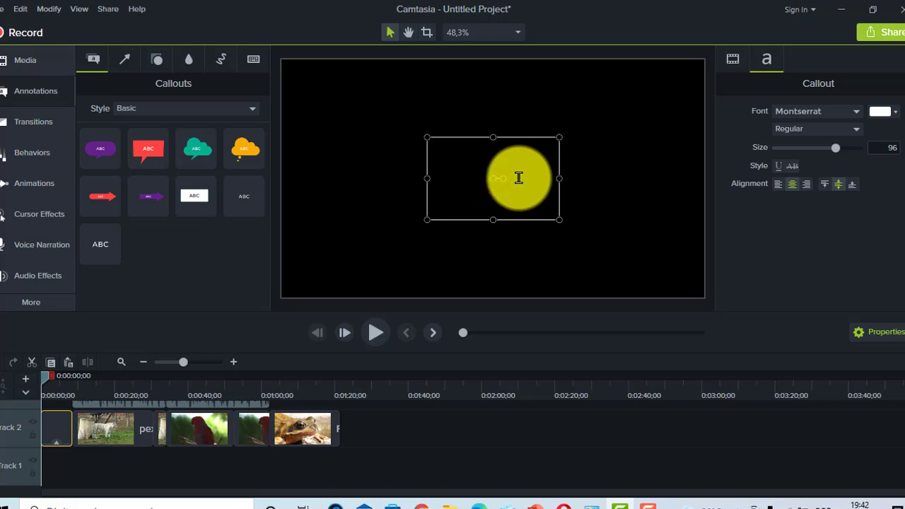
text(OS 10 ANIMAIS MAIS BONITOS DO MUNDO)
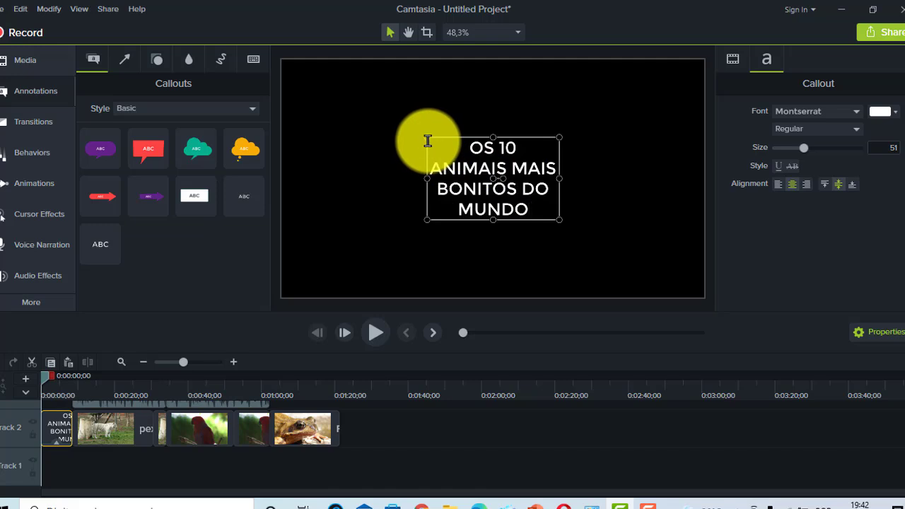
- Enlarge the title's text box so the text fits on two lines, centre it in the frame, and play back the opening
drag(427, 137, 283, 97)
drag(559, 218, 669, 261)
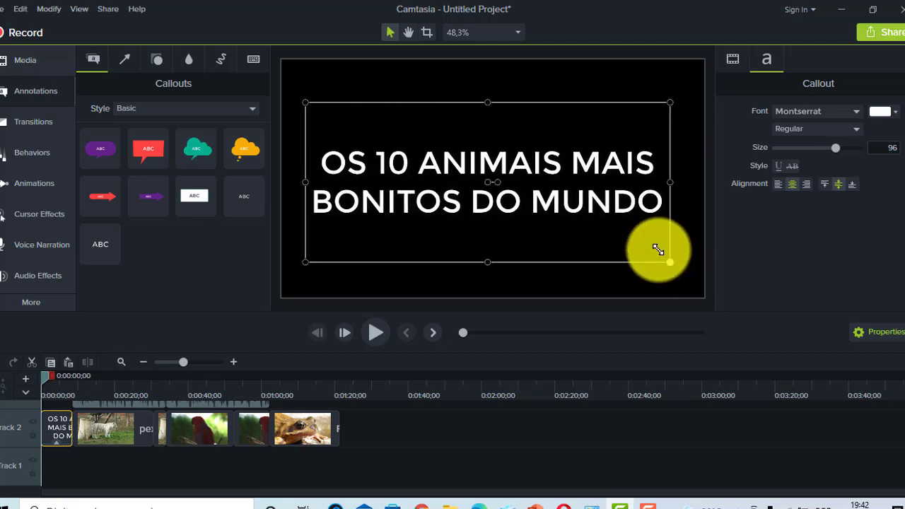
mouse_move(560, 192)
mouse_down()
mouse_move(552, 188)
mouse_move(566, 192)
mouse_up()
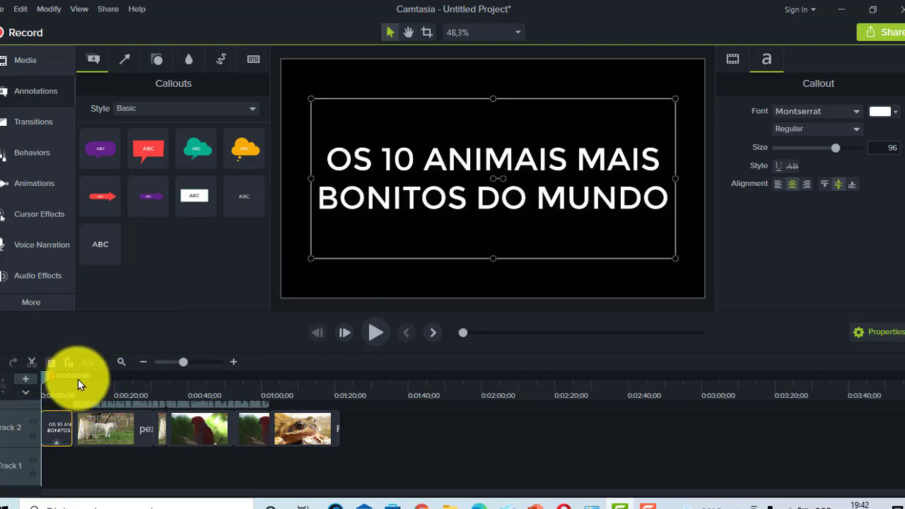
click(379, 335)
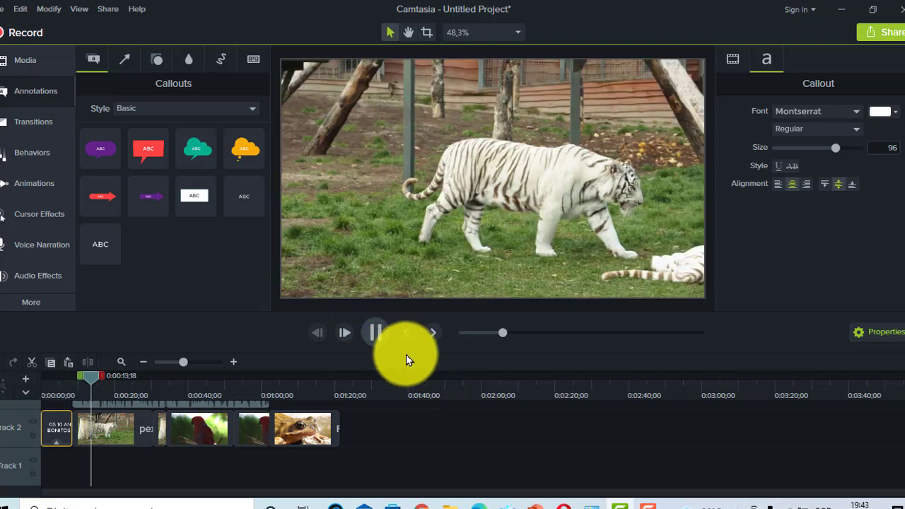
click(385, 346)
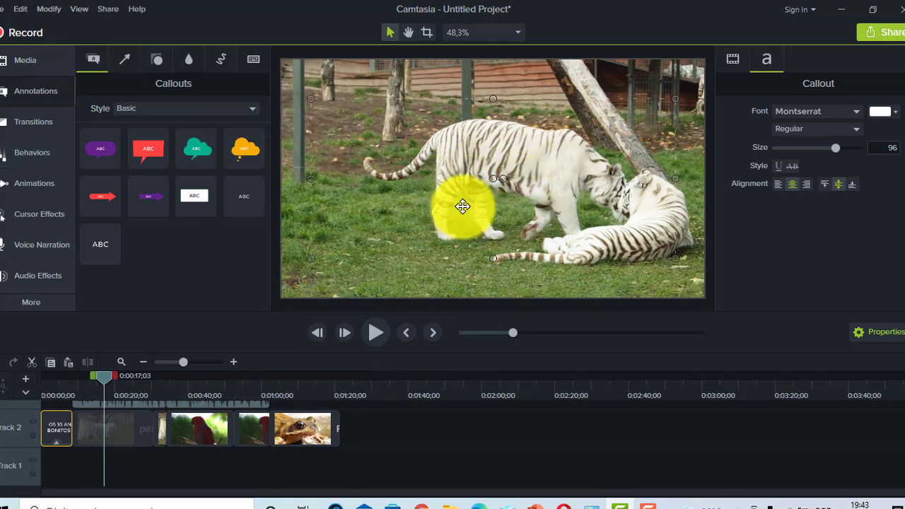
- Place a white rectangle callout with dark text on Track 4 at the start of the first tiger clip, 0:00:08;17
click(144, 361)
drag(71, 388, 68, 386)
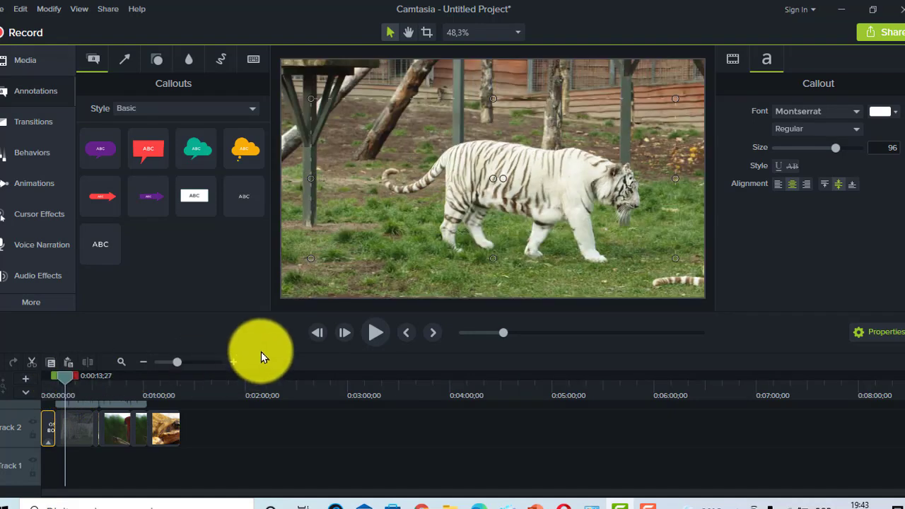
click(237, 363)
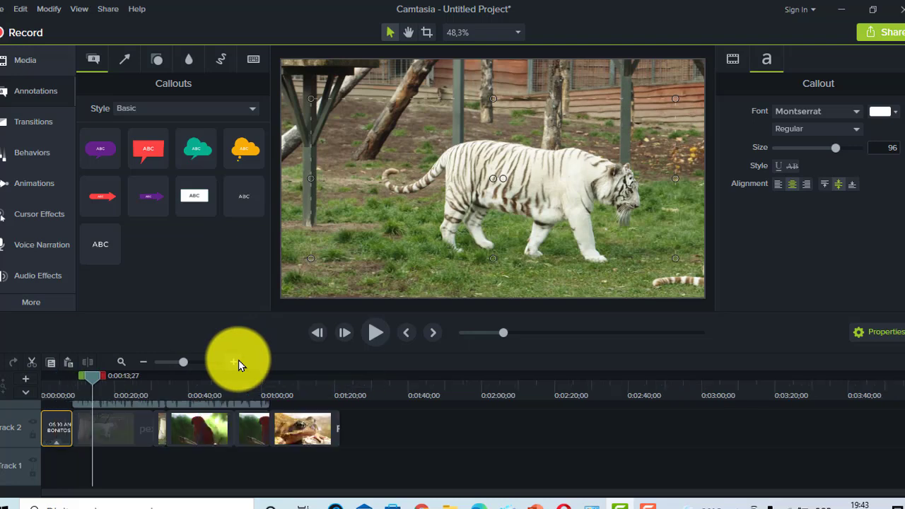
click(237, 363)
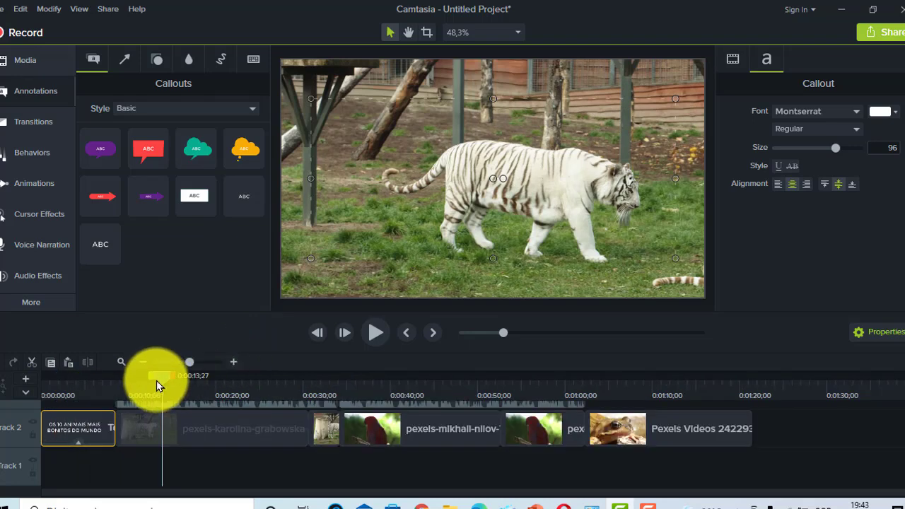
drag(163, 379, 116, 418)
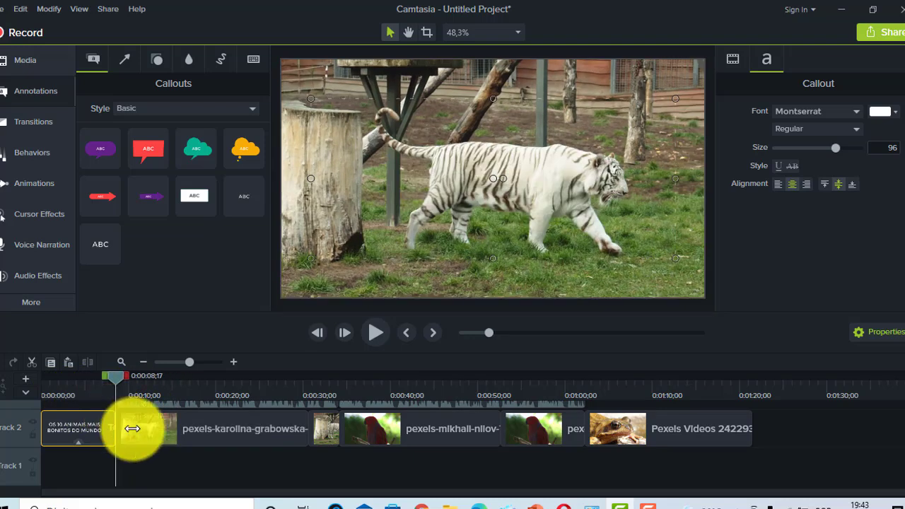
click(157, 432)
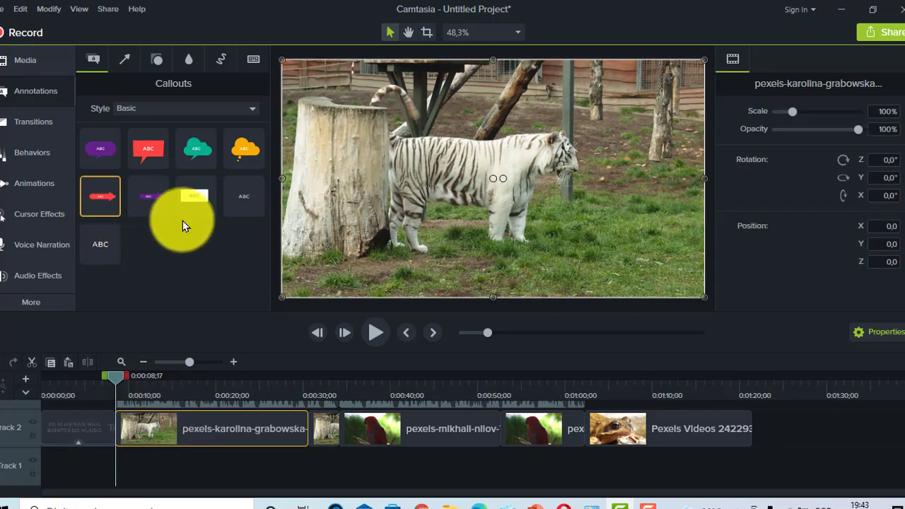
drag(188, 196, 120, 424)
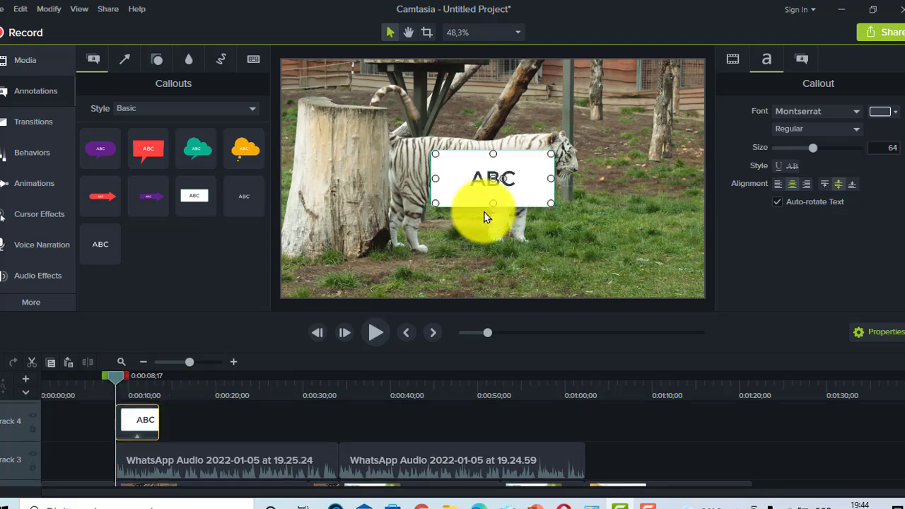
- Move the white callout to the lower left of the video frame and change its text to "#1 - TIGRE DE BENGALA"
drag(521, 178, 385, 277)
drag(385, 276, 386, 266)
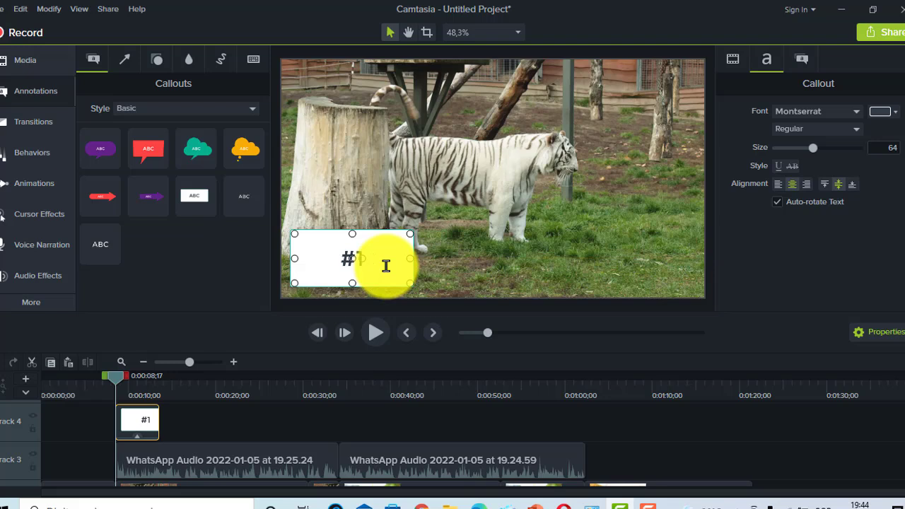
text(GRE DE BENGALA)
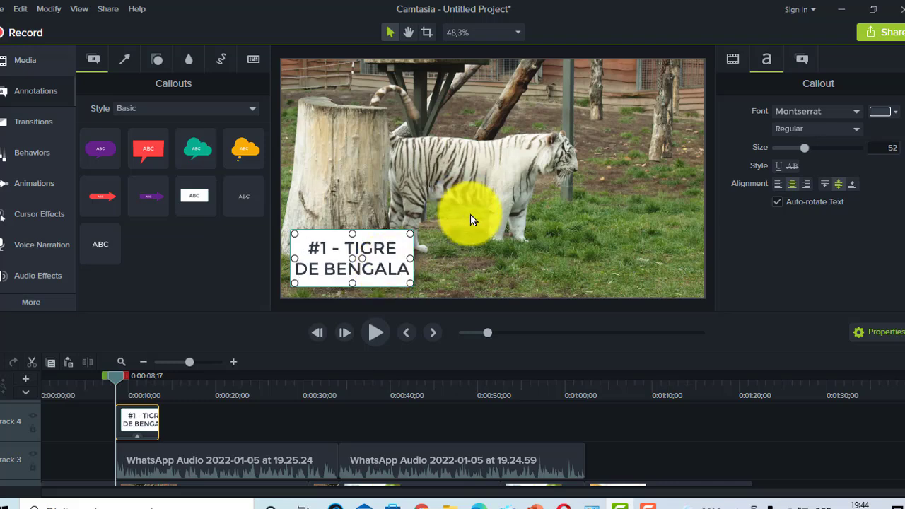
- Reshape the tiger callout into a thin one-line banner and snap it into the video frame's lower-left corner
drag(412, 258, 575, 269)
drag(390, 246, 377, 252)
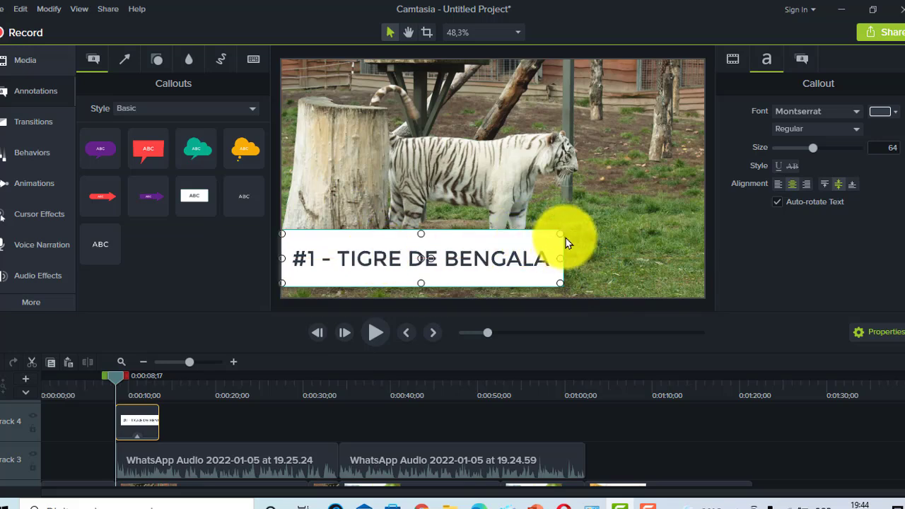
mouse_move(540, 244)
mouse_down()
mouse_move(505, 257)
mouse_move(525, 252)
mouse_up()
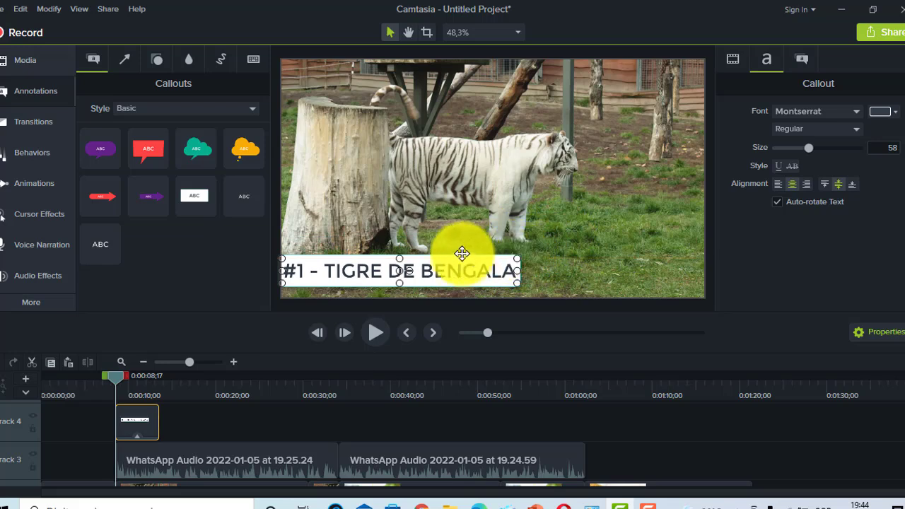
mouse_move(448, 266)
mouse_down()
mouse_move(544, 272)
mouse_move(433, 274)
mouse_move(455, 278)
mouse_up()
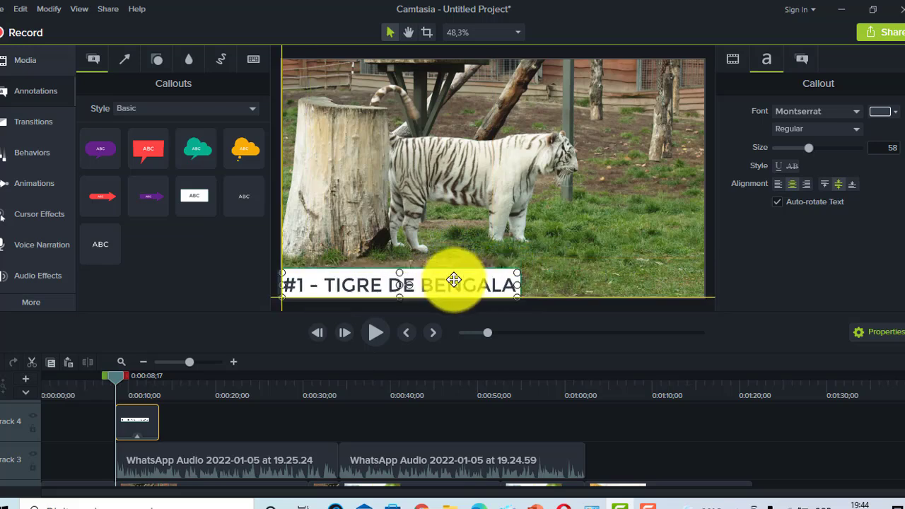
click(565, 255)
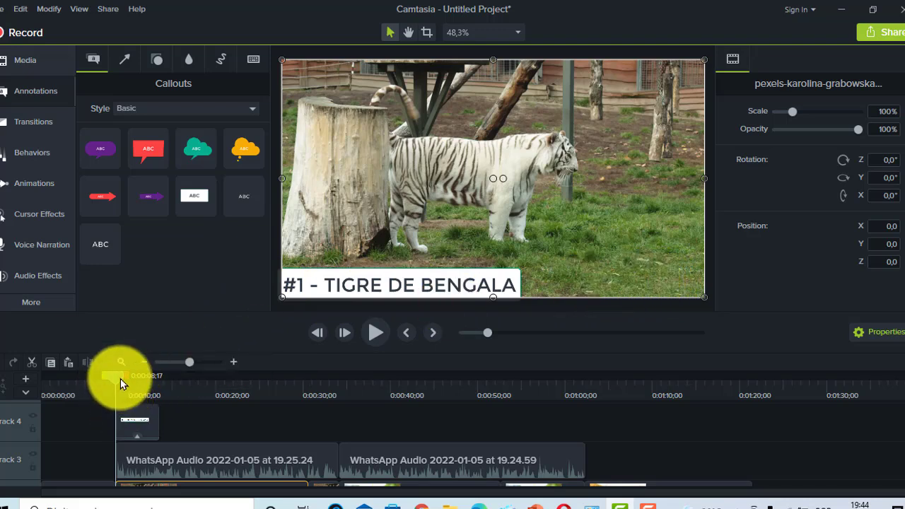
- Copy the tiger callout and paste it on Track 4 at the start of the first parrot clip, 0:00:34;04
drag(116, 385, 254, 398)
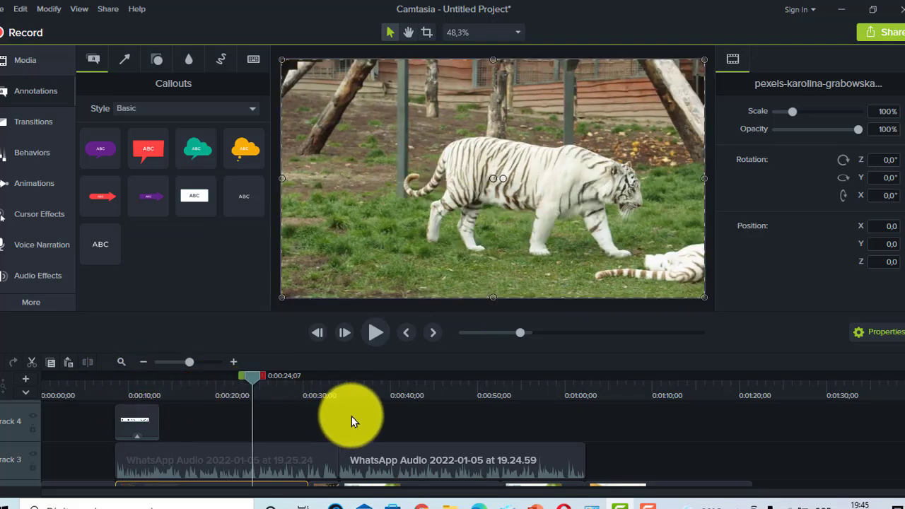
click(351, 416)
scroll(418, 433, down, 1)
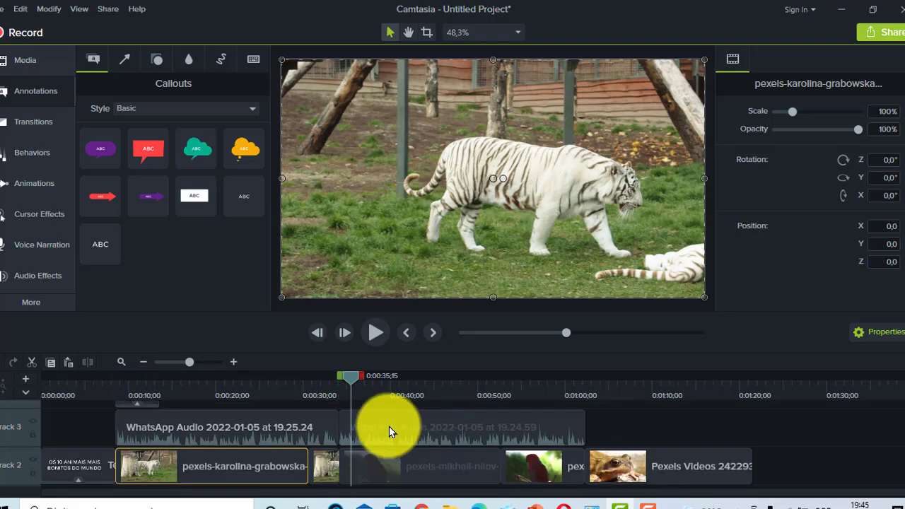
click(396, 467)
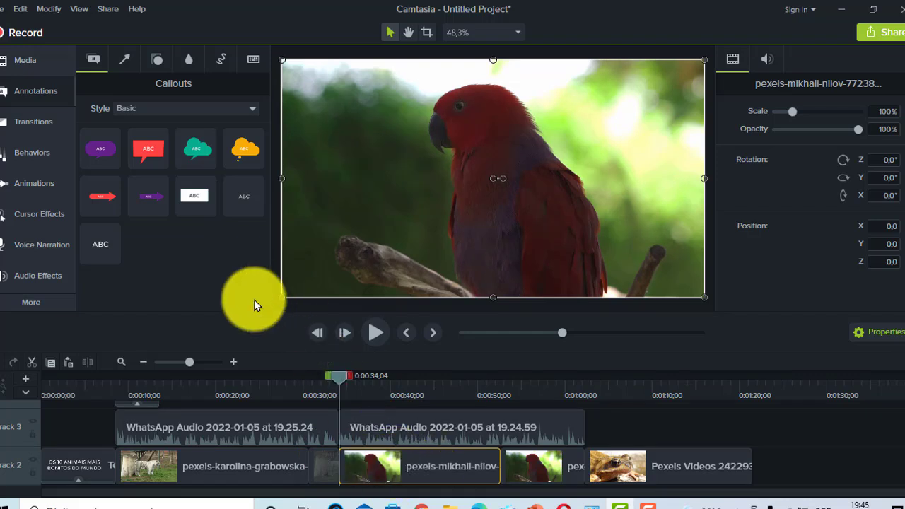
scroll(176, 437, up, 2)
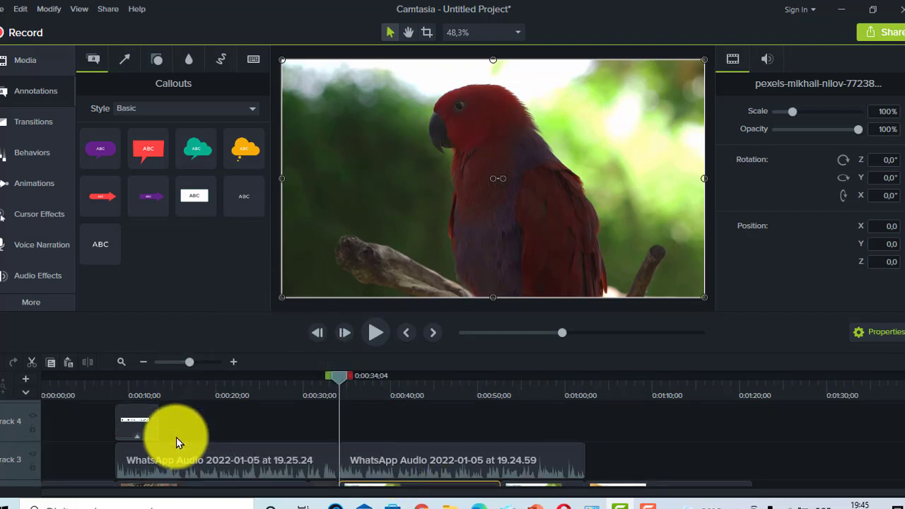
click(142, 420)
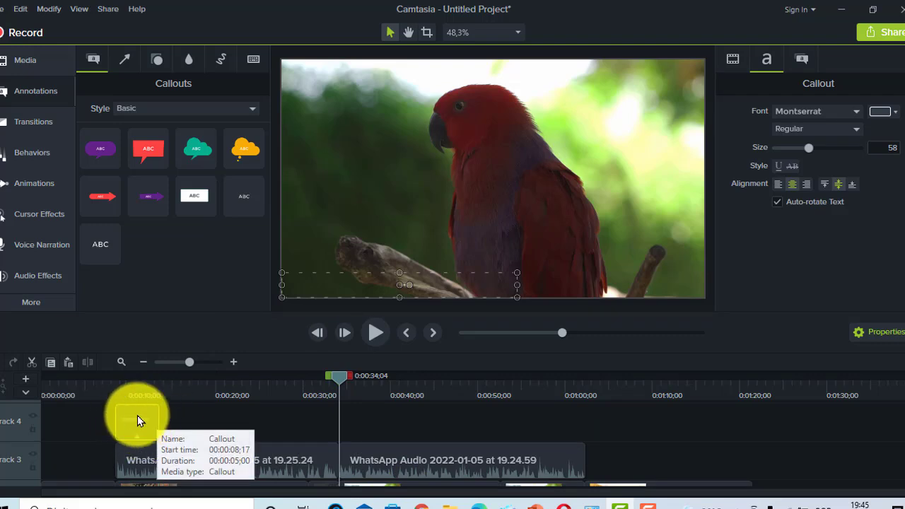
right_click(137, 418)
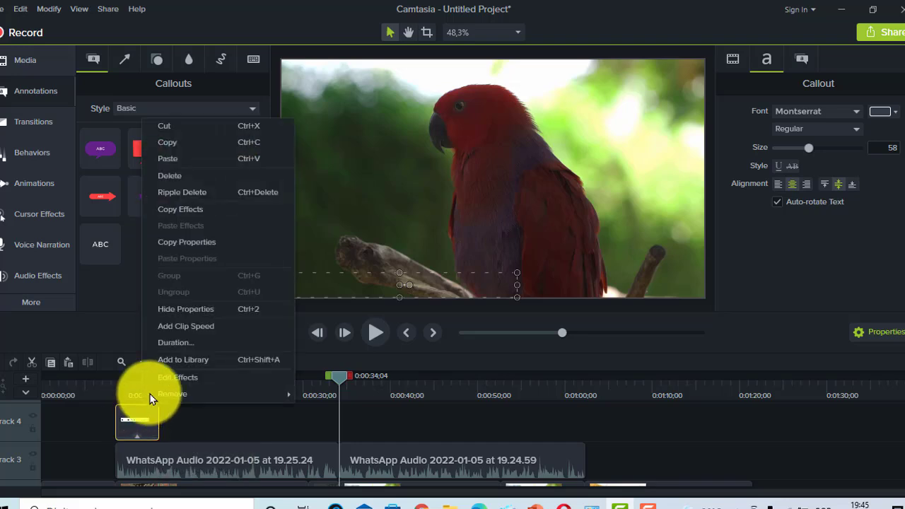
click(173, 142)
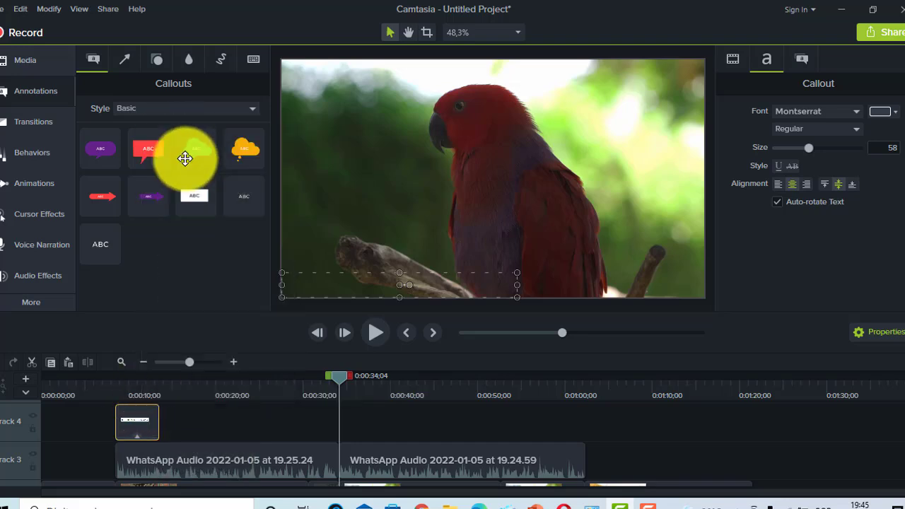
click(375, 410)
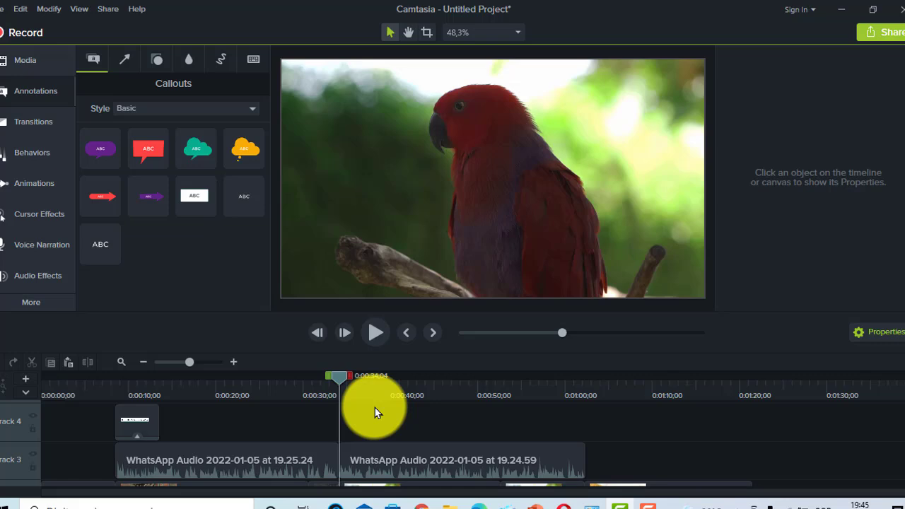
key(ctrl+v)
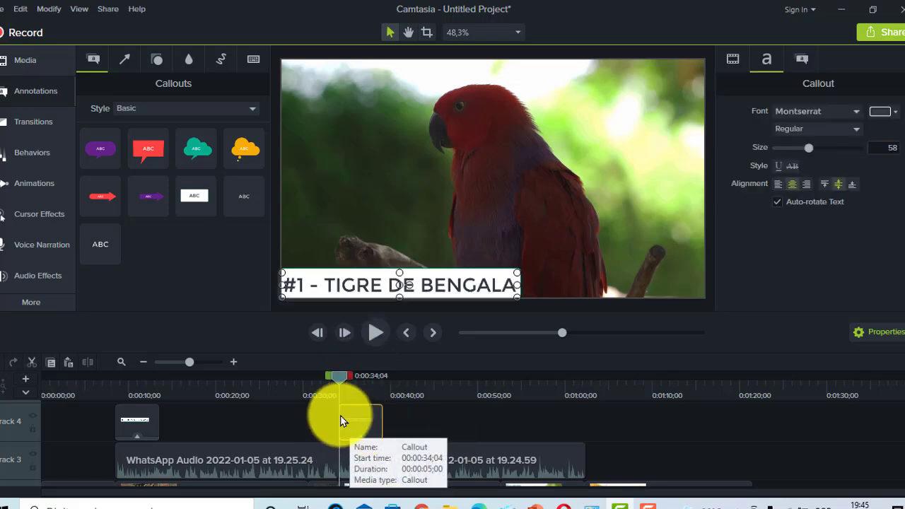
- Replace the text of the pasted callout over the first parrot clip with "2# ARARA VERMELHA"
click(235, 363)
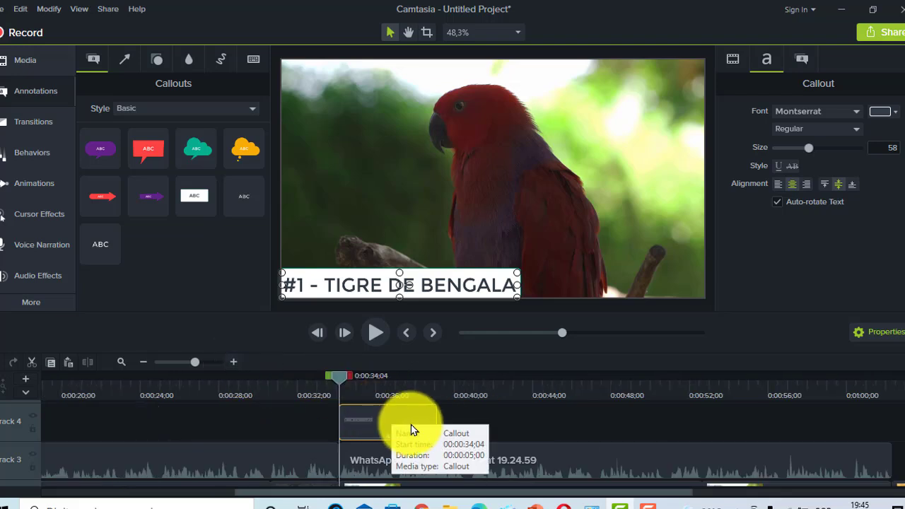
double_click(470, 283)
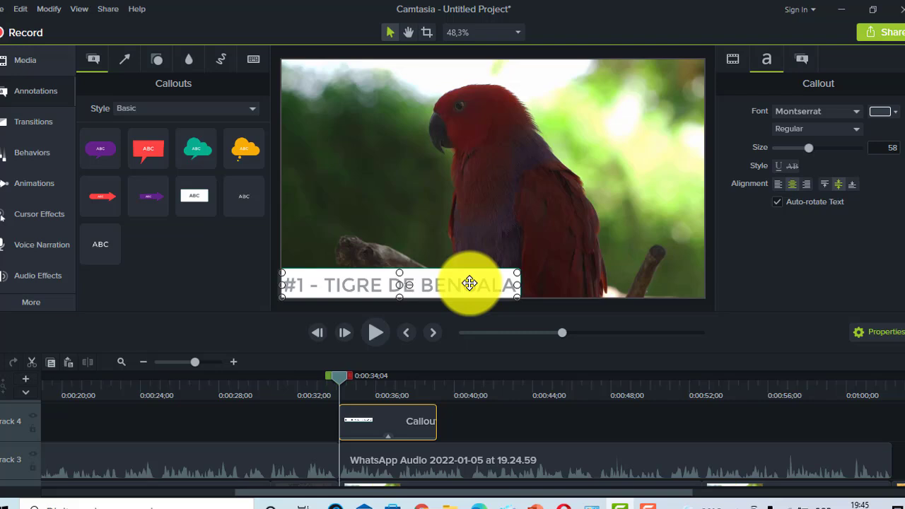
text(2)
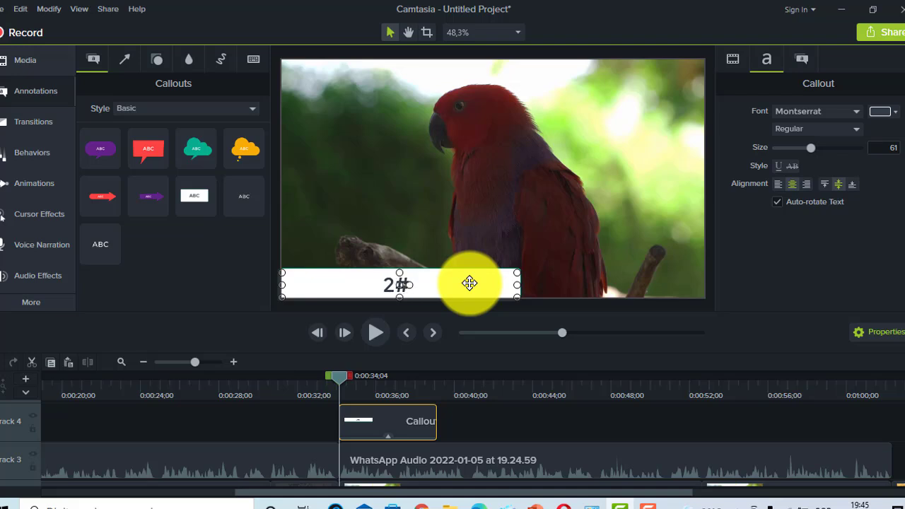
text(# aRARA)
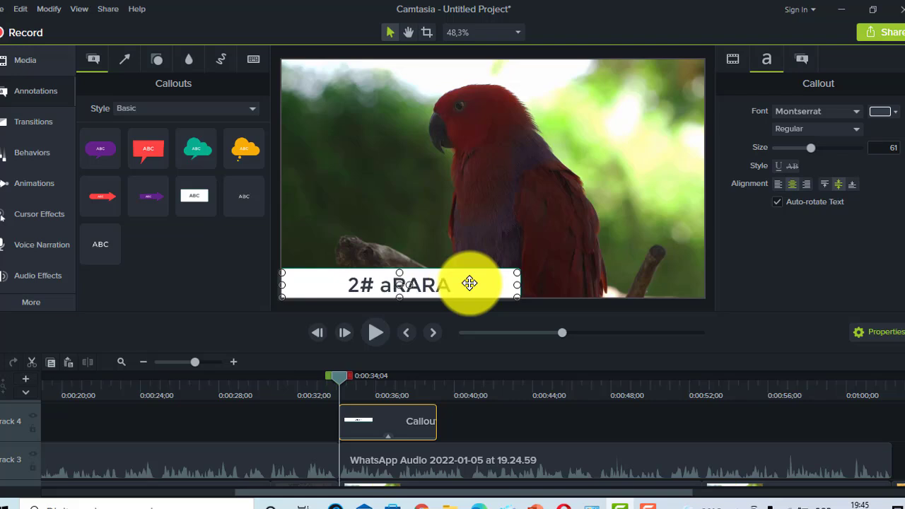
key(BackSpace)
key(BackSpace)
key(BackSpace)
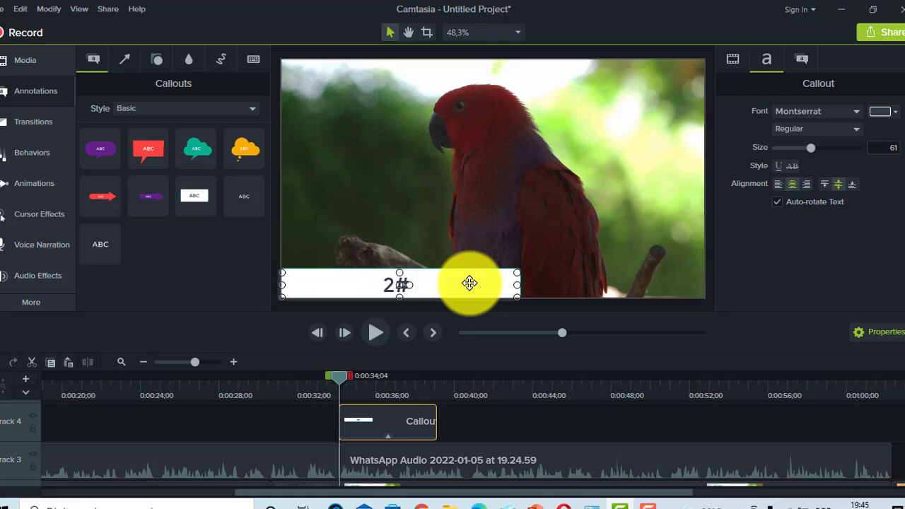
text(RARA VERMELHA)
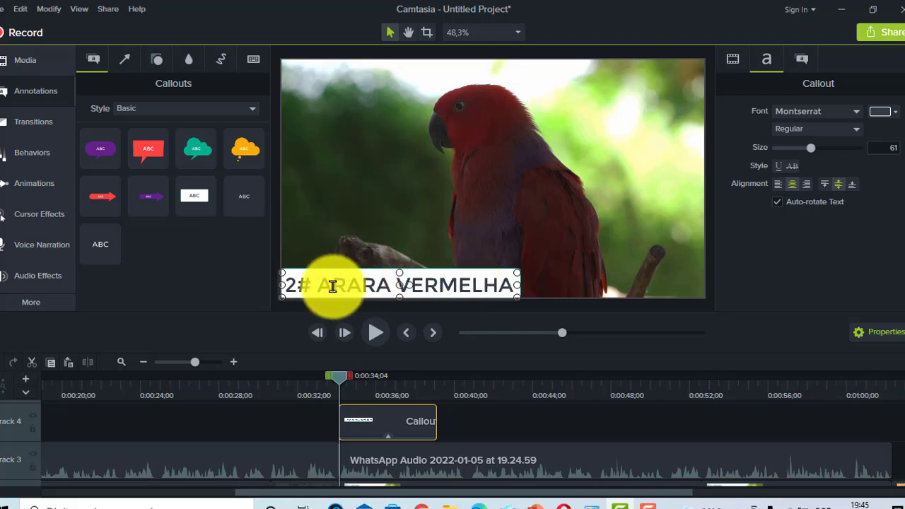
- Correct the numbering in the parrot callout so its text reads "#2 - ARARA VERMELHA"
click(296, 285)
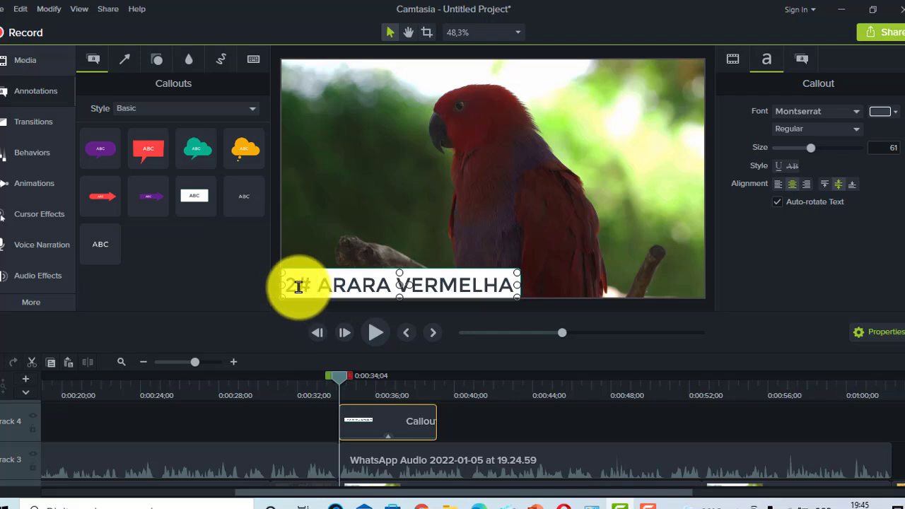
key(BackSpace)
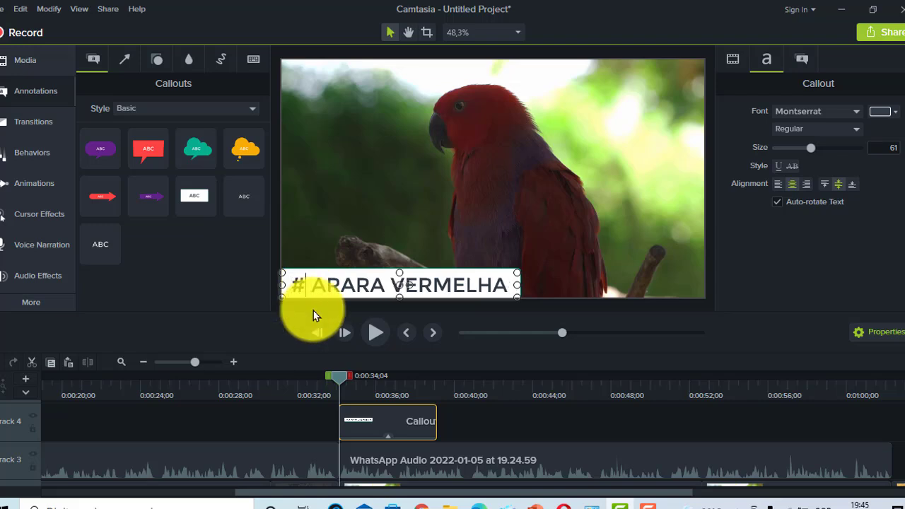
key(Right)
text(2)
click(320, 284)
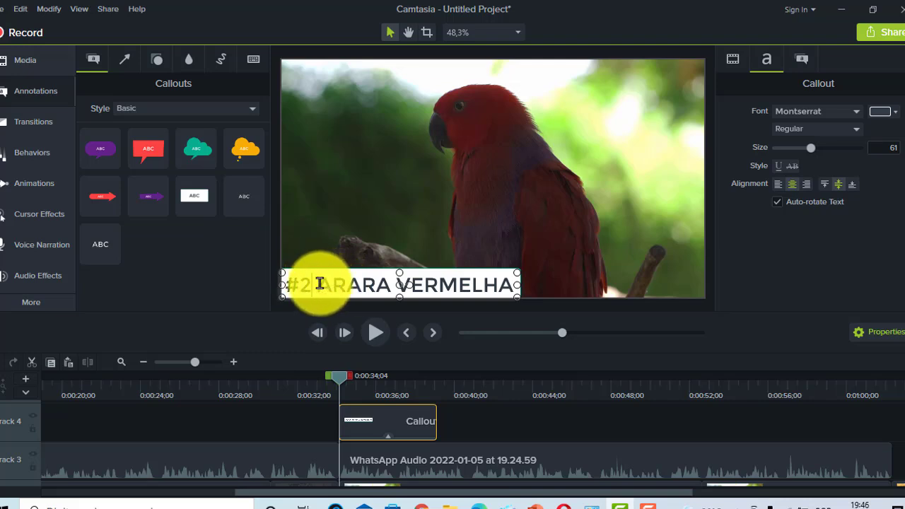
text(-)
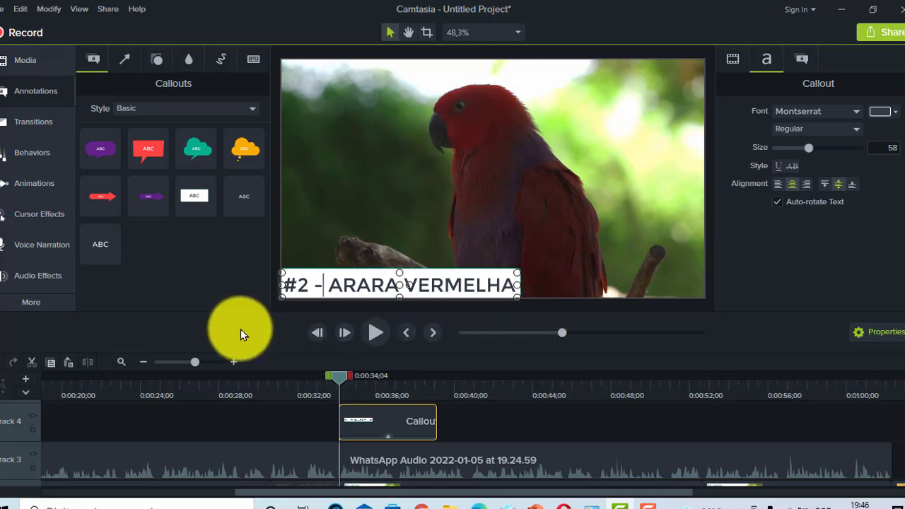
click(478, 423)
- Scrub through the timeline to examine the cuts between the opening title and the tiger, parrot and frog clips
click(342, 386)
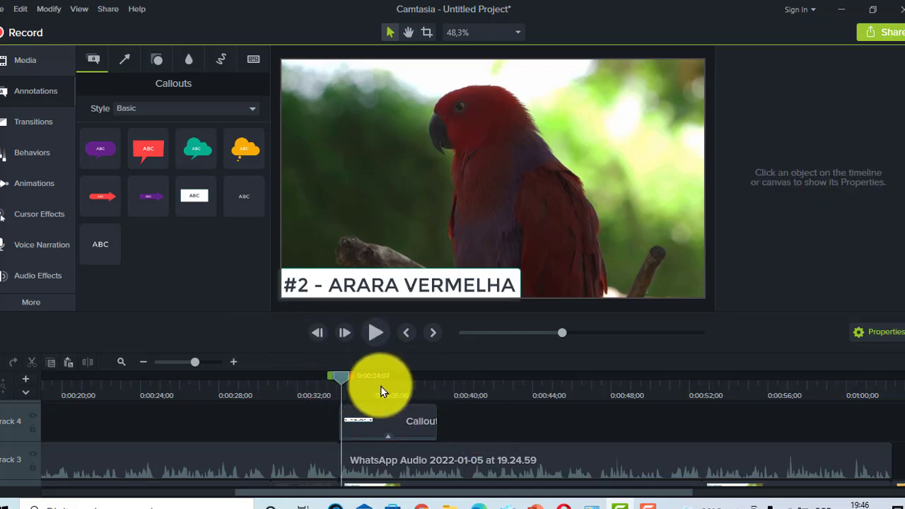
click(101, 383)
drag(166, 340, 140, 357)
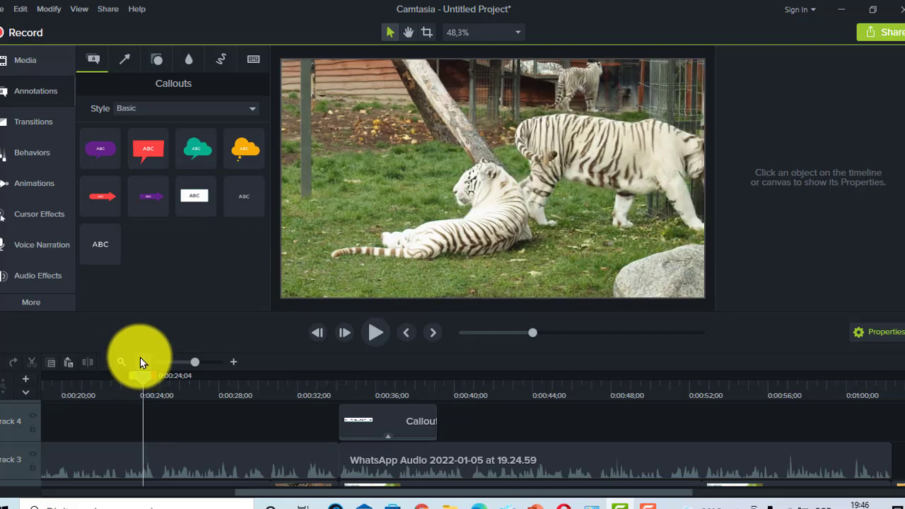
click(140, 358)
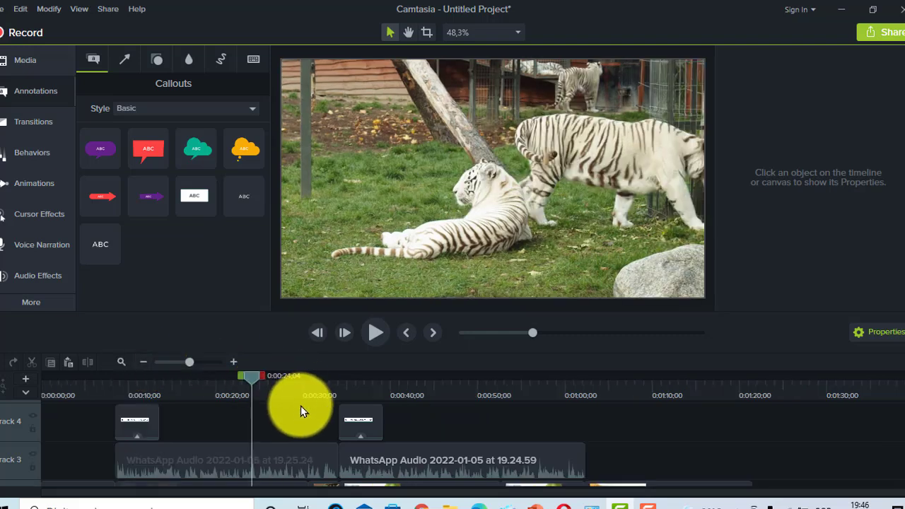
scroll(301, 405, down, 2)
click(264, 378)
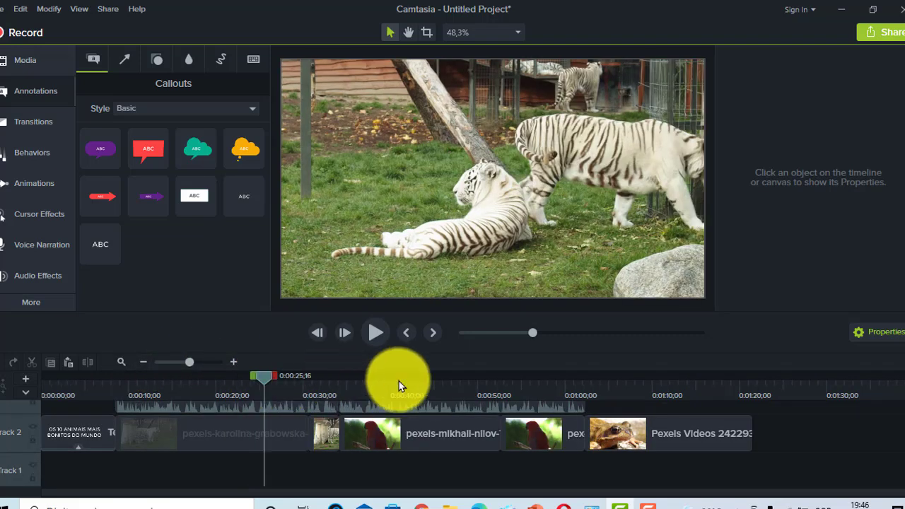
drag(449, 378, 688, 437)
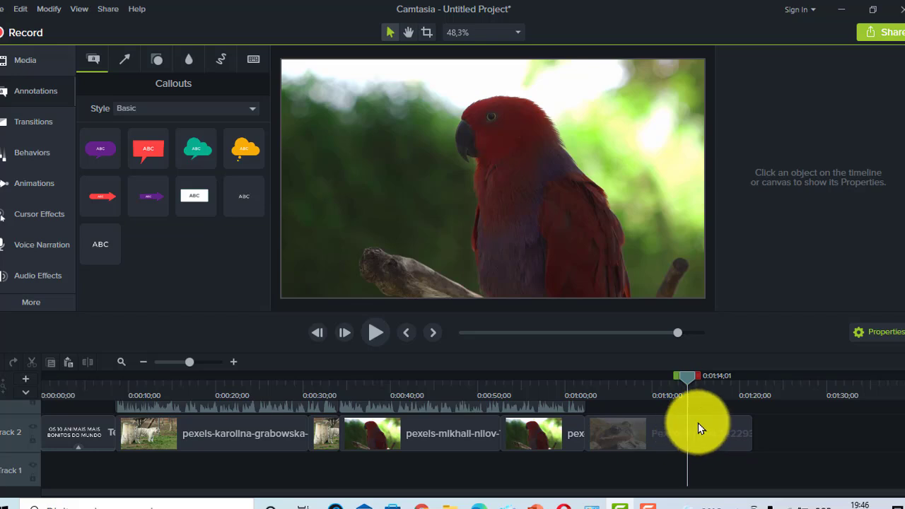
scroll(717, 412, up, 1)
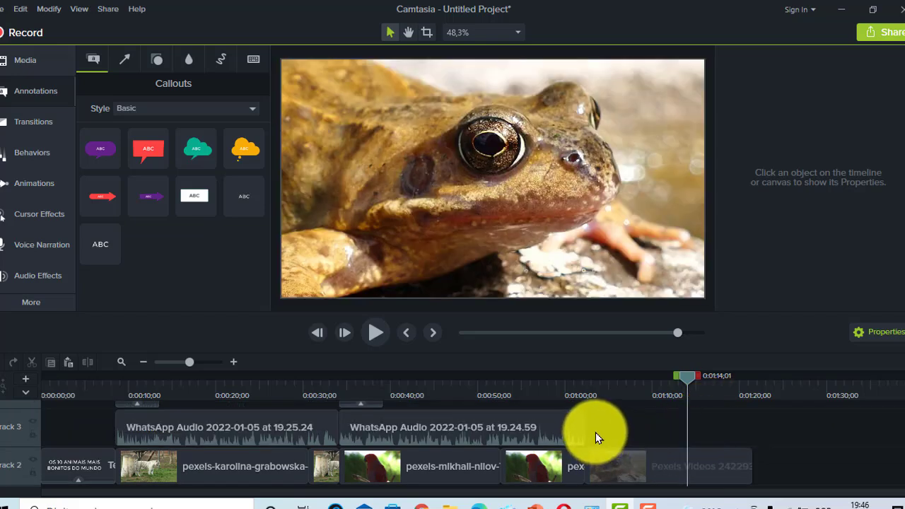
drag(690, 378, 680, 379)
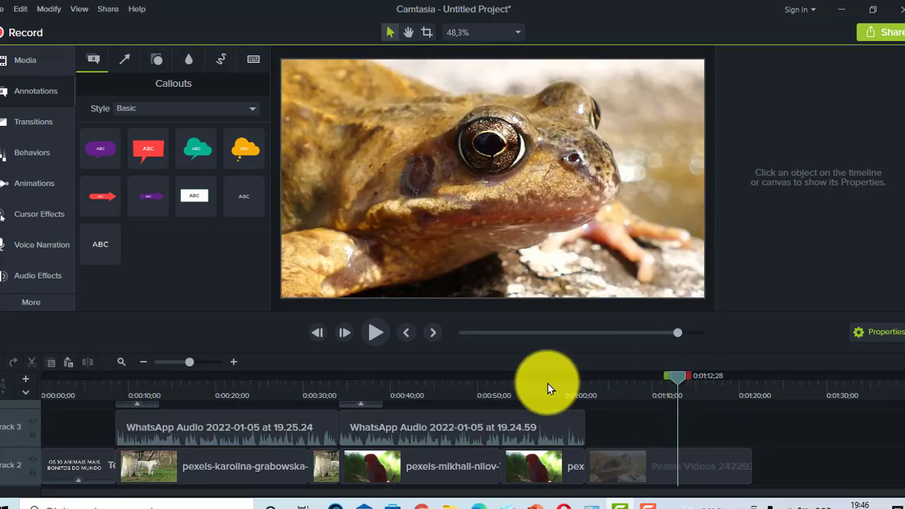
click(111, 427)
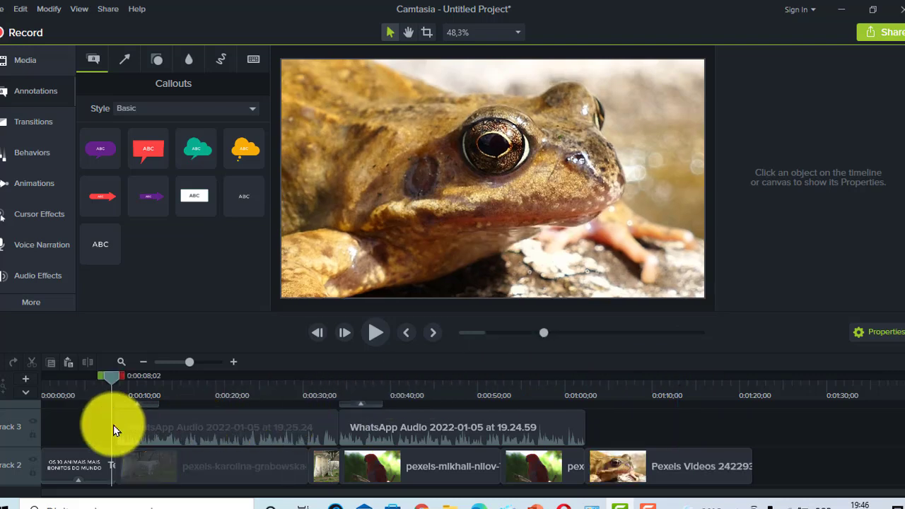
drag(113, 469, 370, 345)
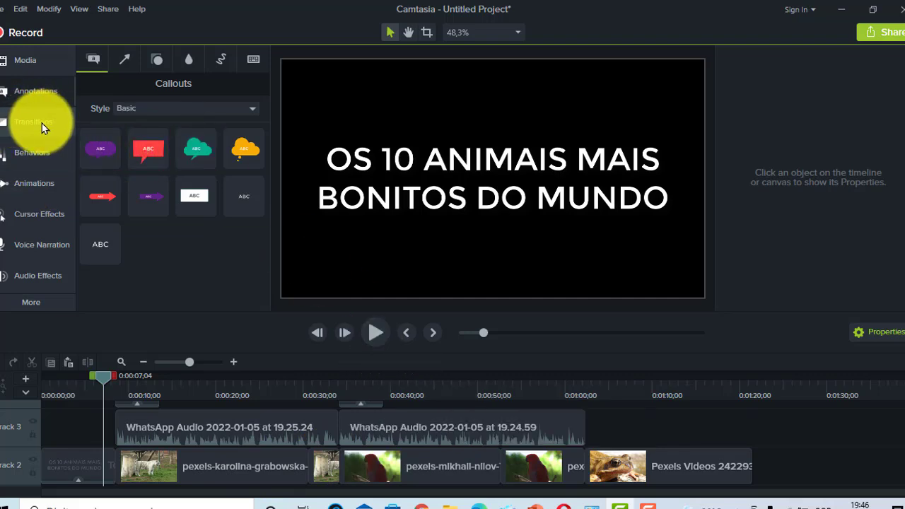
- Add a Random bars transition between the opening title and the first tiger clip on Track 2
click(18, 126)
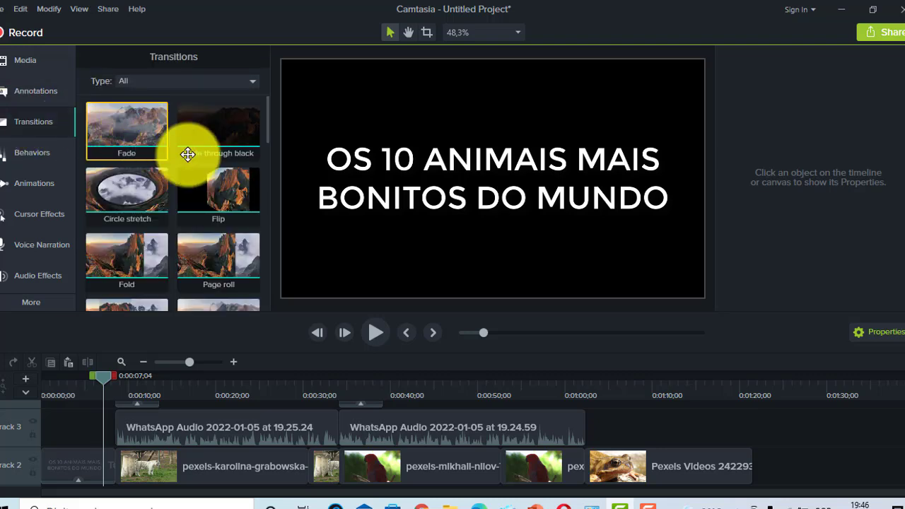
scroll(198, 178, down, 2)
scroll(170, 240, down, 5)
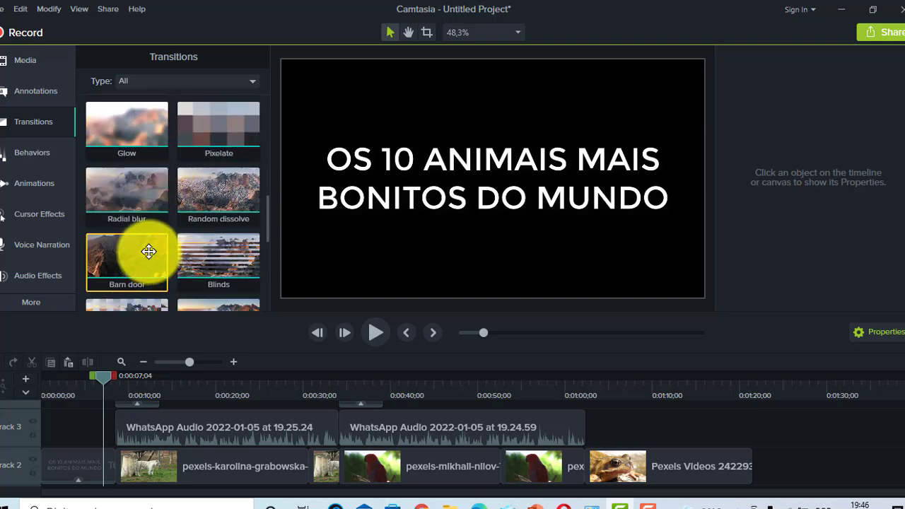
scroll(150, 244, down, 1)
scroll(149, 241, down, 2)
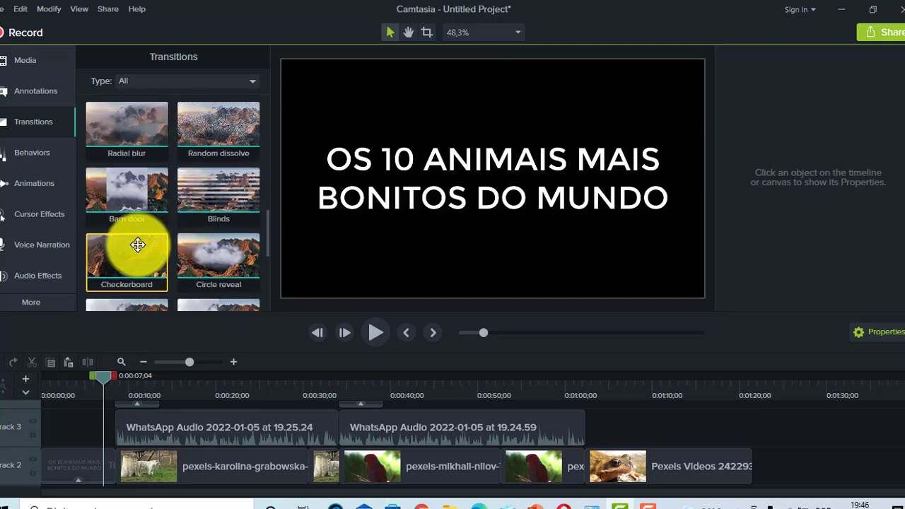
scroll(131, 233, down, 3)
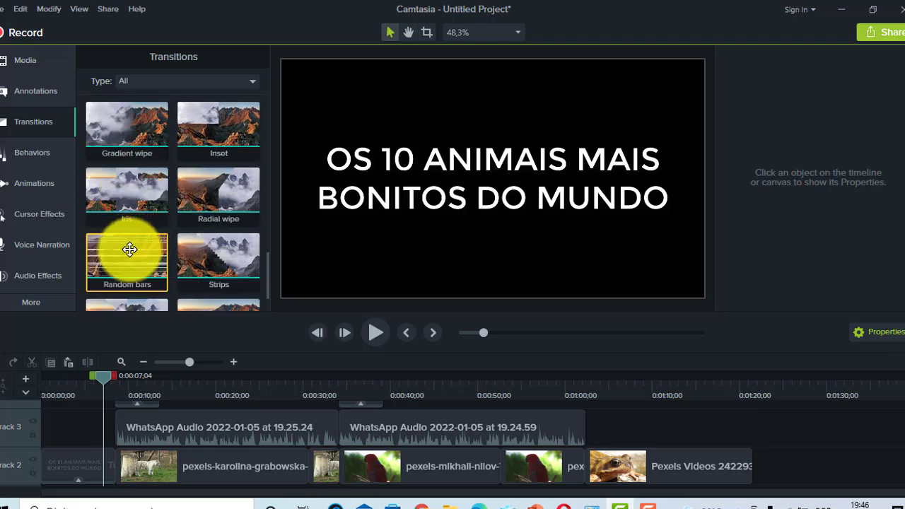
scroll(129, 246, down, 1)
drag(130, 220, 118, 468)
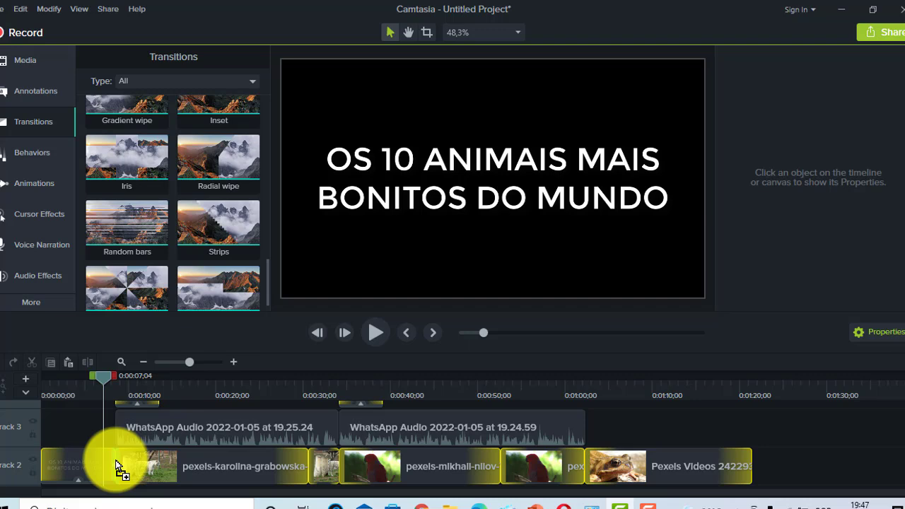
drag(118, 467, 117, 464)
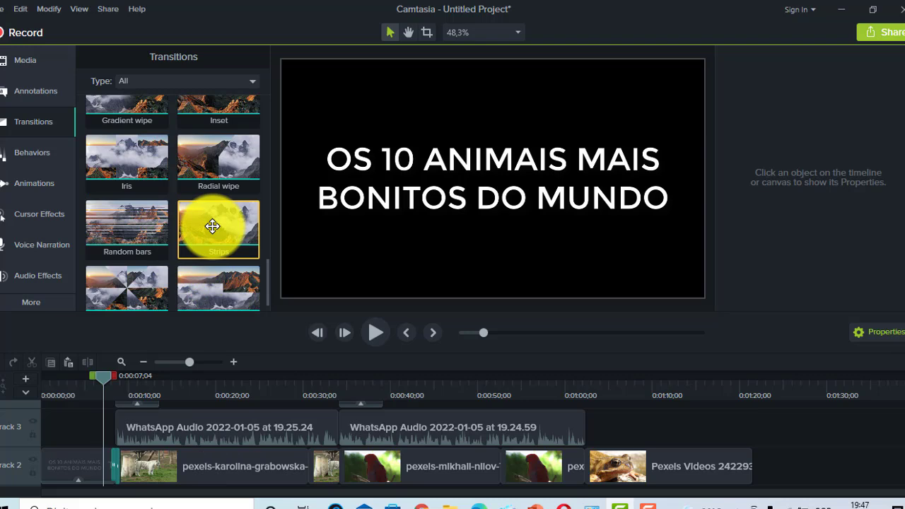
- Add a Fade transition between the first and second tiger clips on Track 2
scroll(163, 215, down, 1)
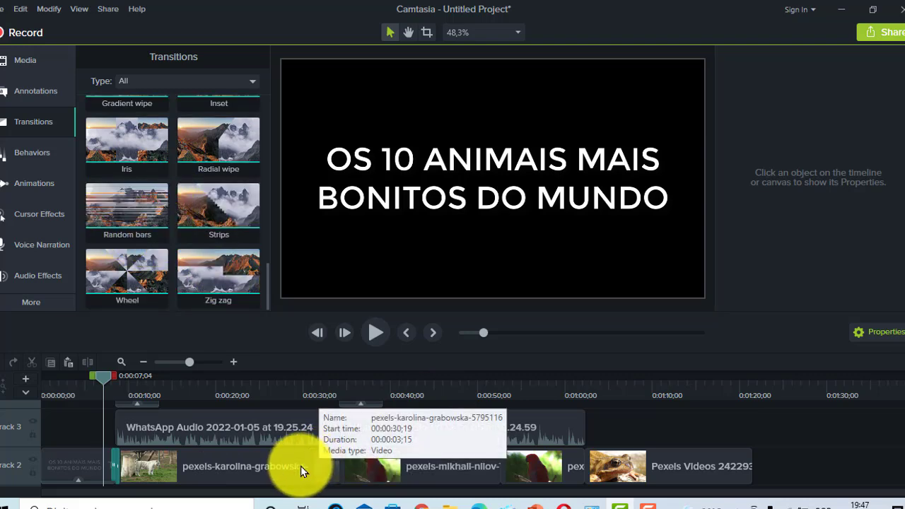
scroll(122, 206, up, 3)
scroll(125, 198, down, 3)
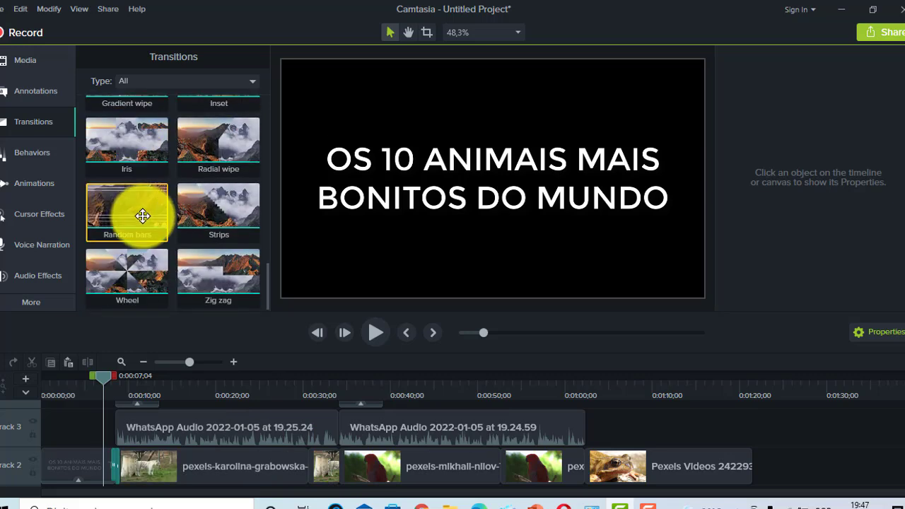
scroll(145, 215, up, 2)
scroll(141, 215, up, 2)
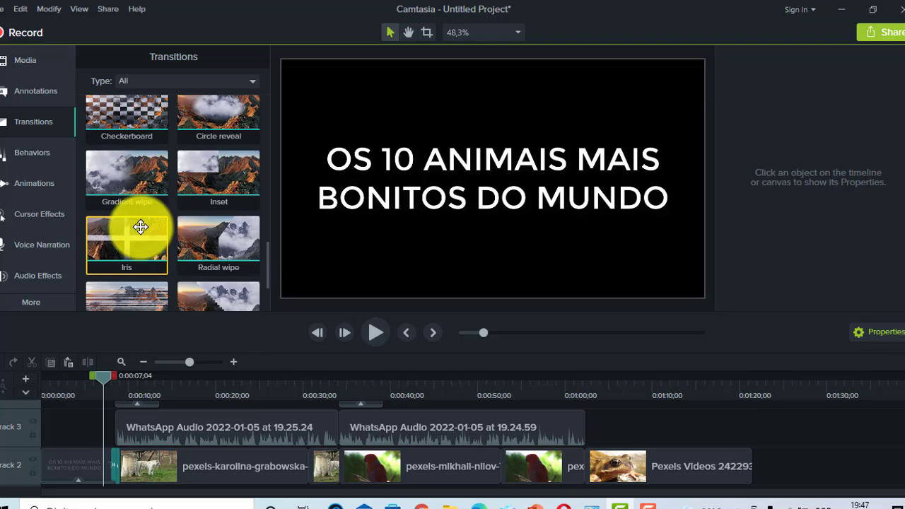
scroll(131, 218, down, 2)
scroll(134, 201, down, 2)
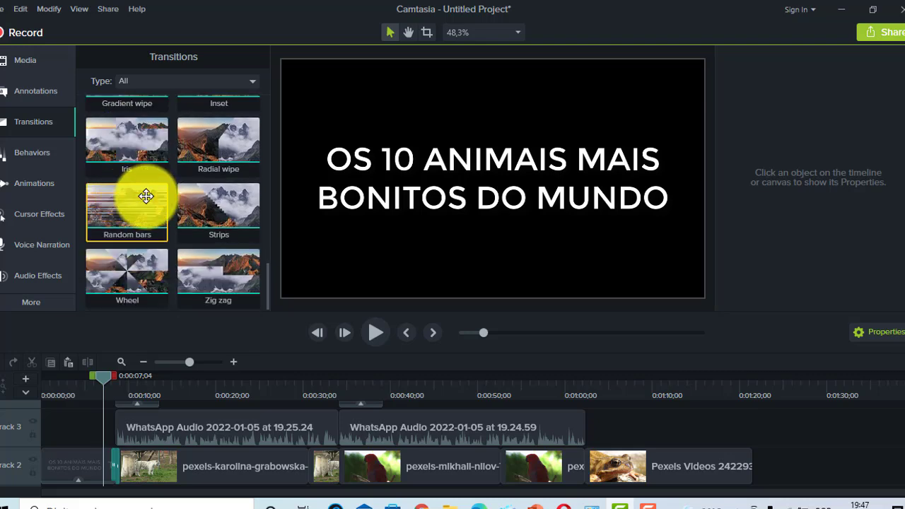
scroll(152, 205, up, 10)
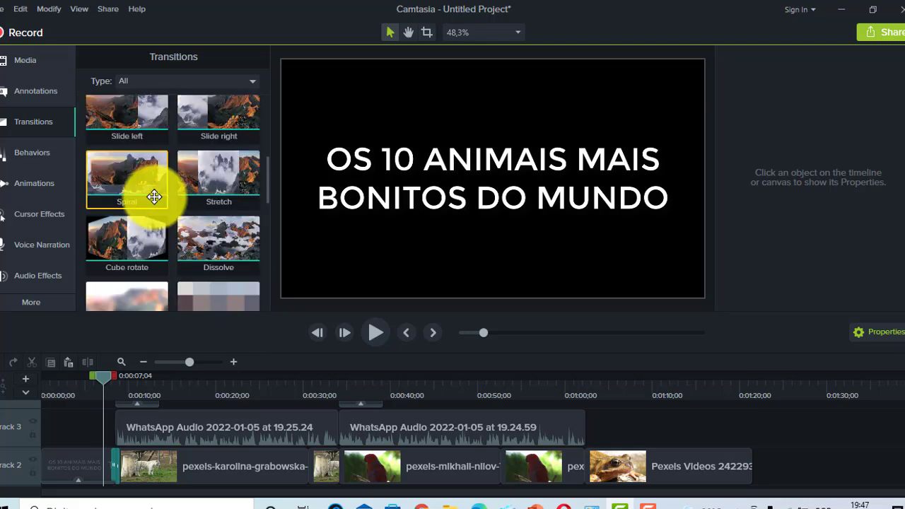
scroll(154, 195, down, 4)
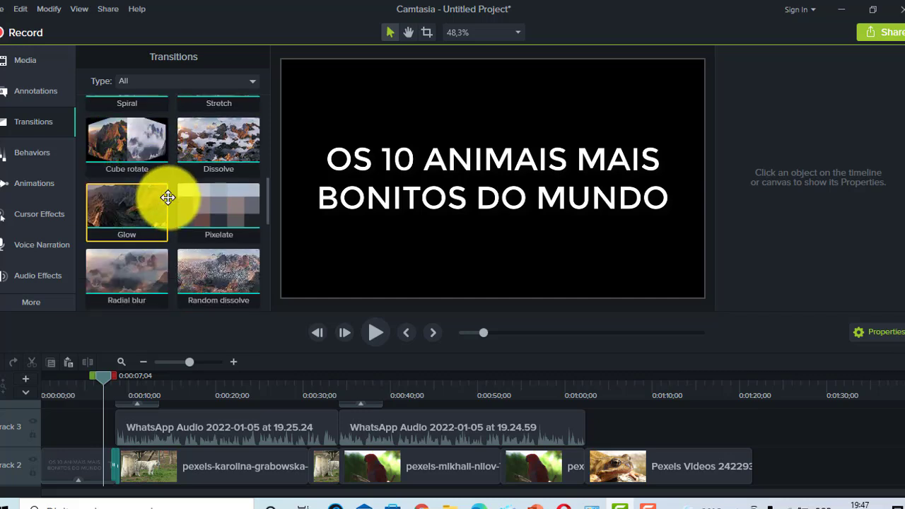
scroll(166, 198, up, 1)
scroll(164, 196, up, 6)
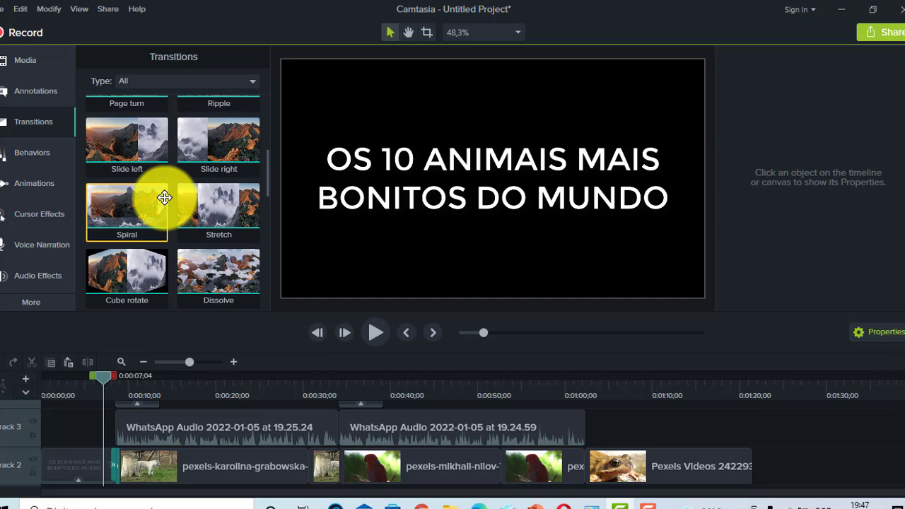
scroll(198, 202, up, 1)
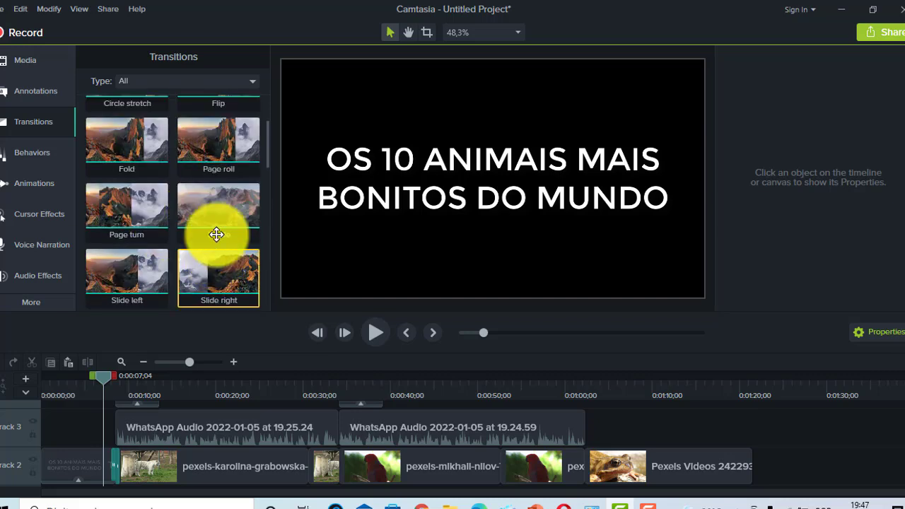
scroll(203, 204, up, 4)
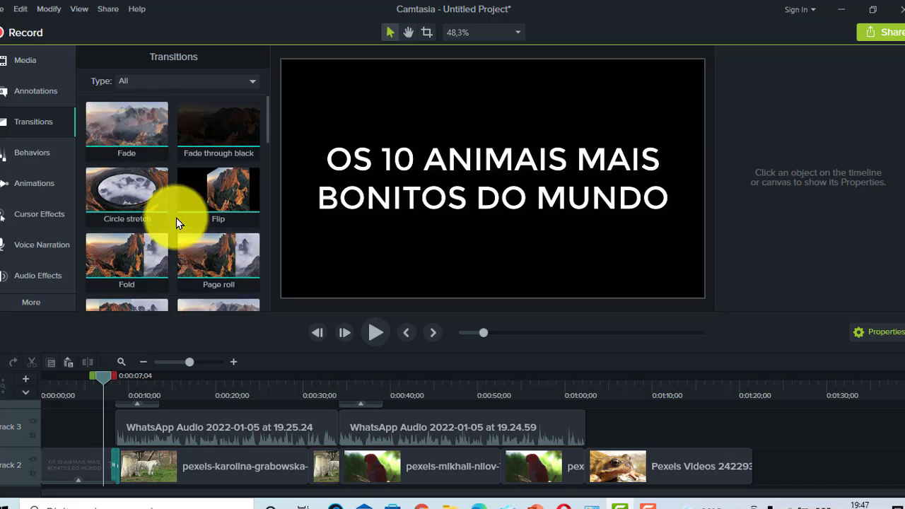
drag(117, 116, 305, 470)
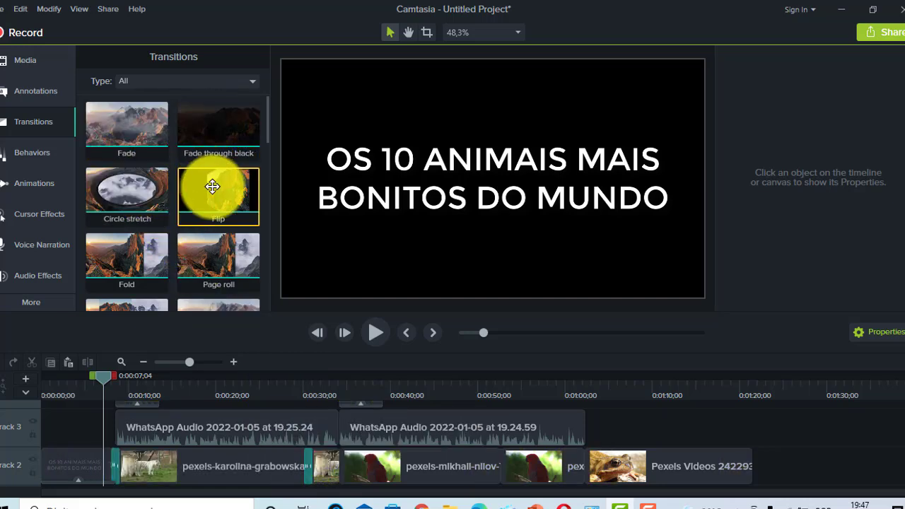
- Add a Circle stretch transition between the second tiger clip and the first parrot clip, and a Fade between the two parrot clips on Track 2
drag(131, 189, 345, 469)
drag(125, 137, 497, 467)
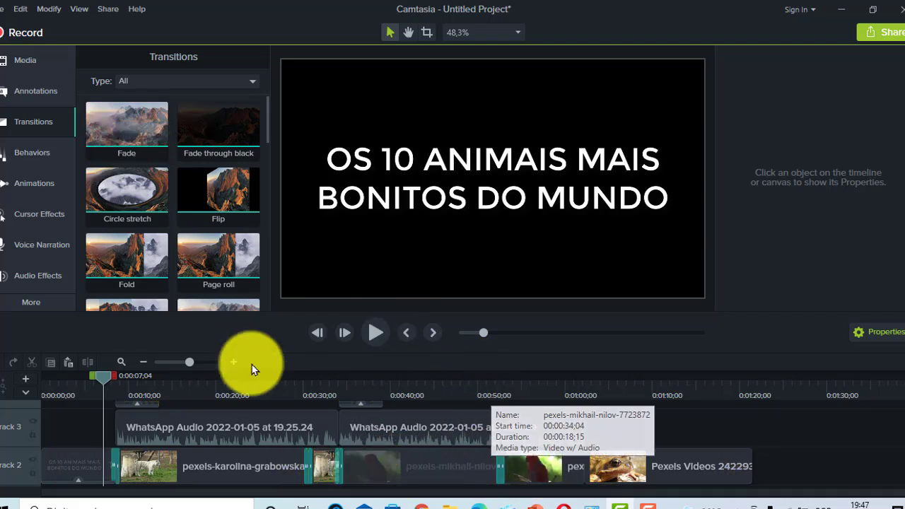
- Add a Stretch transition between the second parrot clip and the frog clip on Track 2
scroll(177, 186, down, 5)
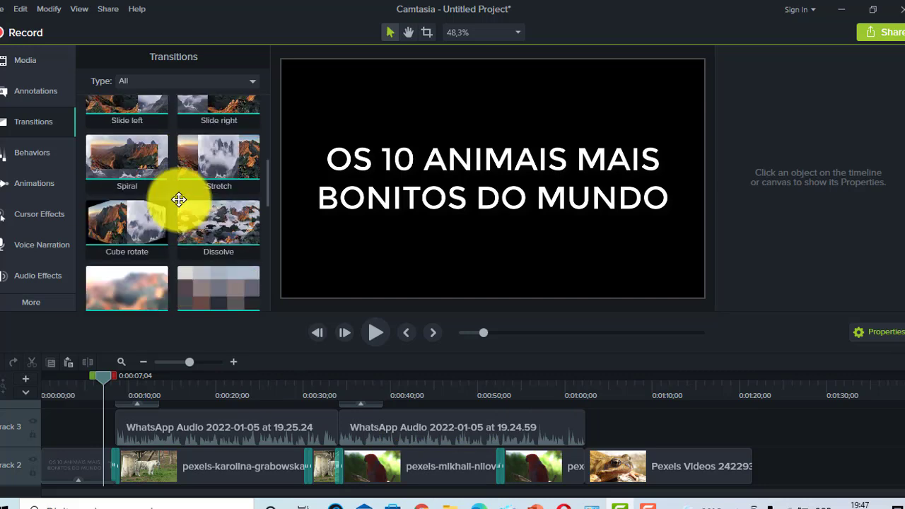
drag(208, 143, 592, 469)
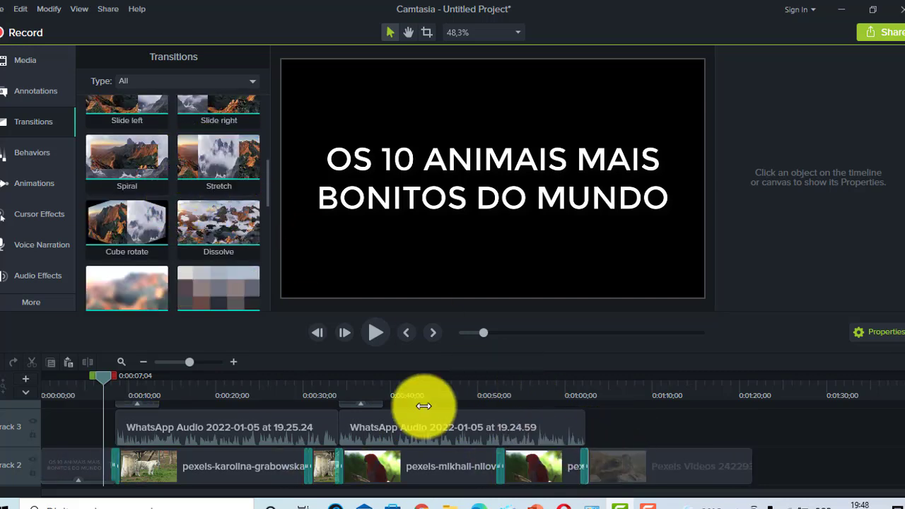
scroll(99, 473, up, 1)
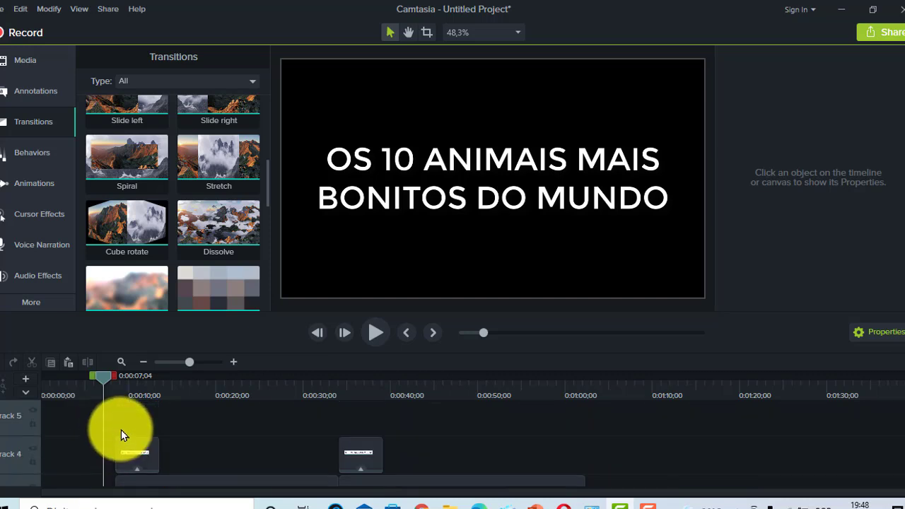
scroll(121, 430, down, 2)
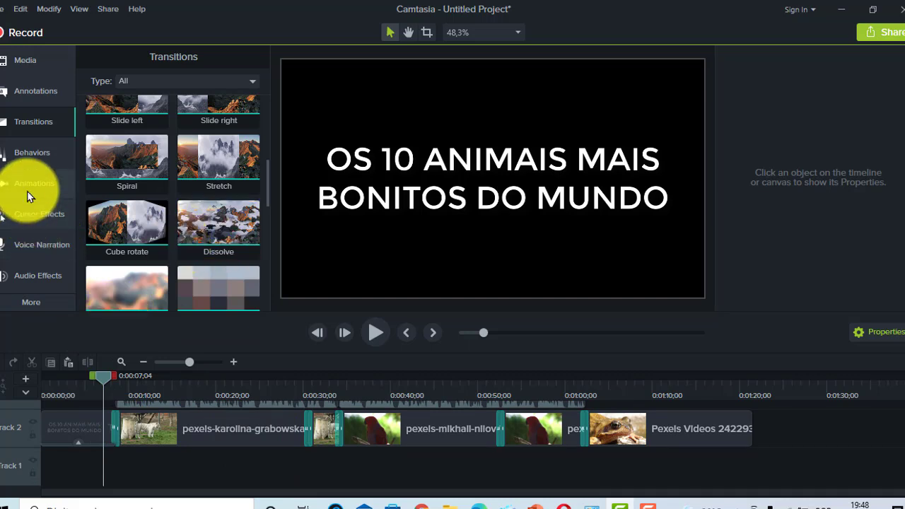
- Import the music file "Positive Fuse - French Fuse.mp3" from the Downloads folder into the media bin
click(16, 63)
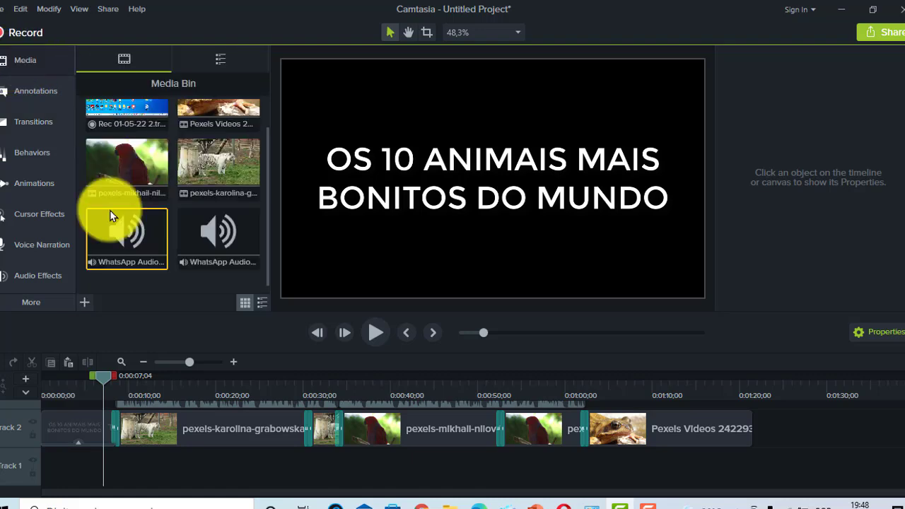
click(84, 305)
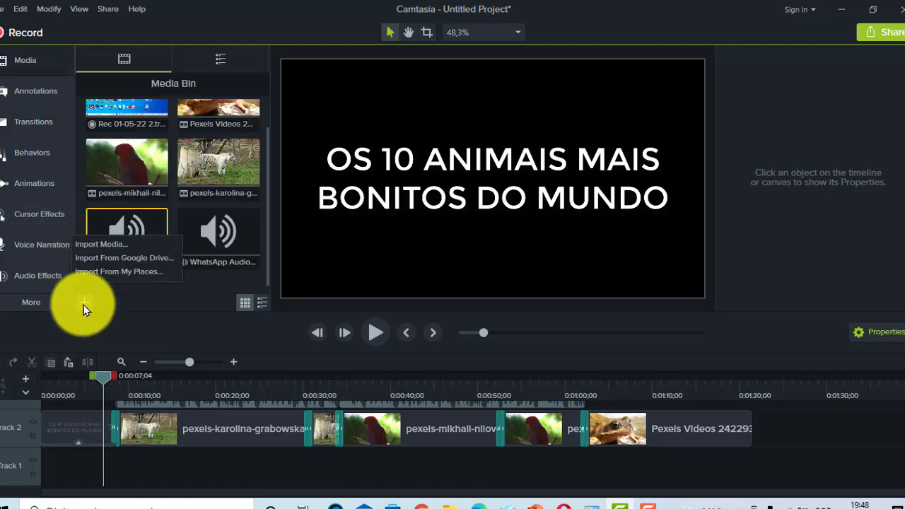
click(148, 307)
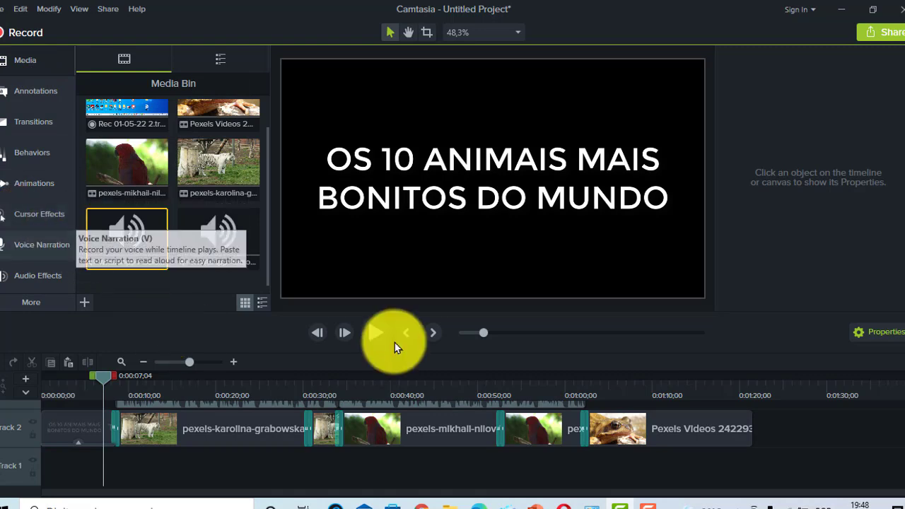
click(85, 302)
click(98, 245)
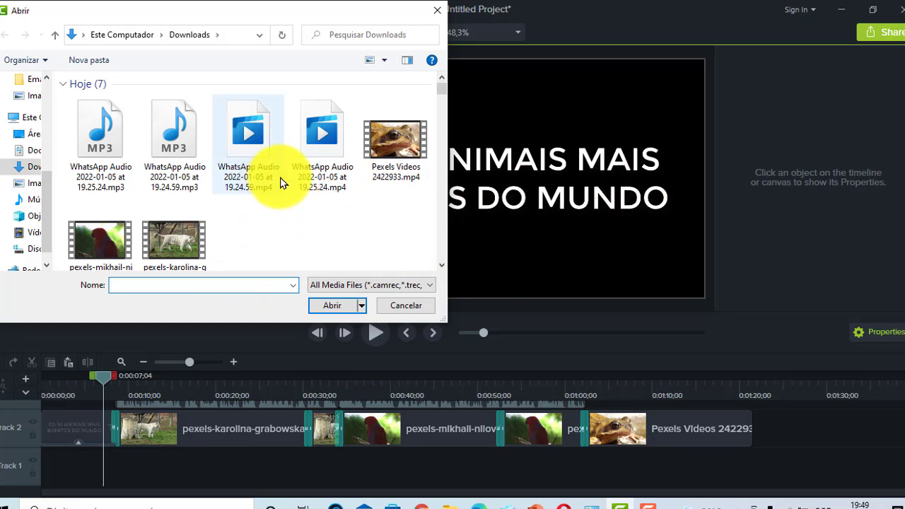
scroll(269, 191, down, 1)
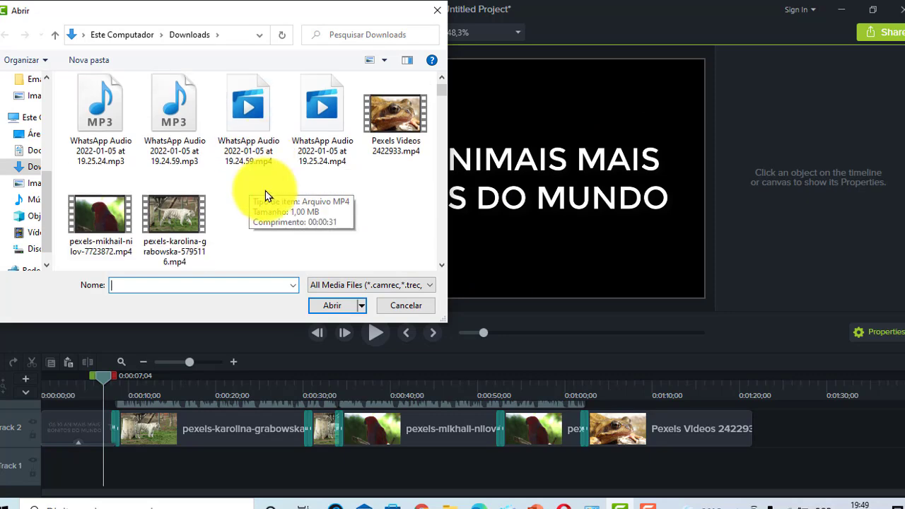
scroll(266, 195, down, 10)
scroll(278, 188, down, 3)
scroll(300, 198, down, 2)
scroll(299, 198, up, 2)
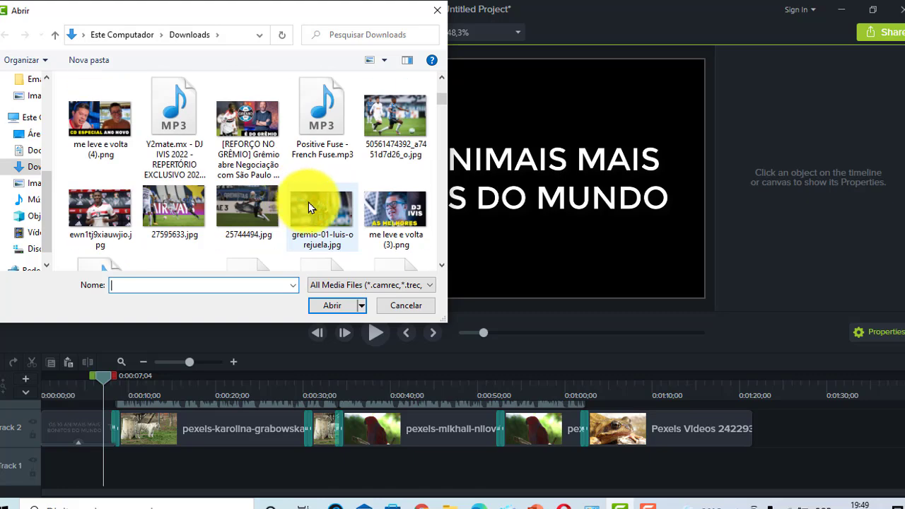
click(322, 135)
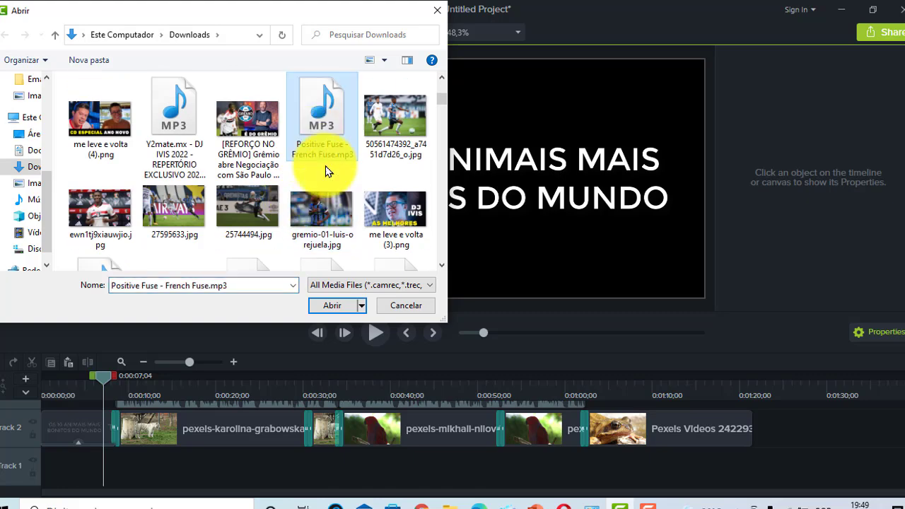
click(328, 312)
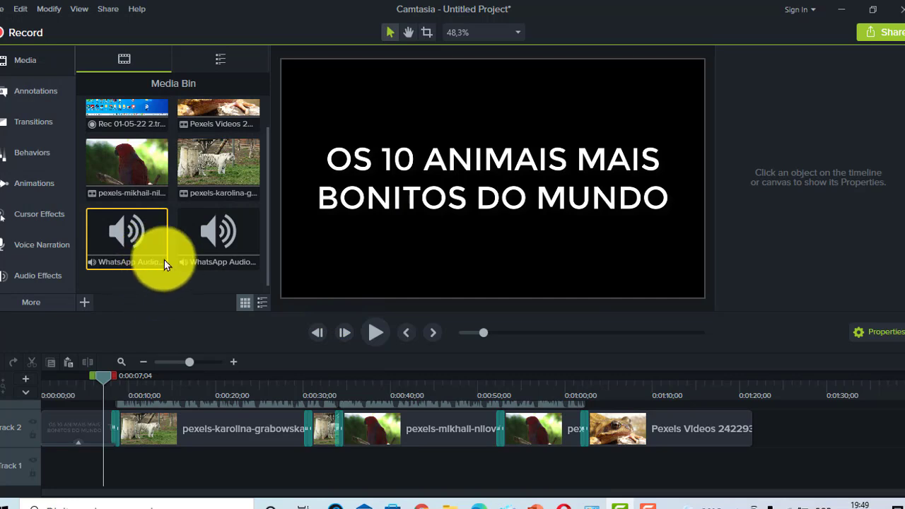
- Place the Positive Fuse music at the start of Track 1 and trim its end to match the end of the frog clip
scroll(145, 261, down, 1)
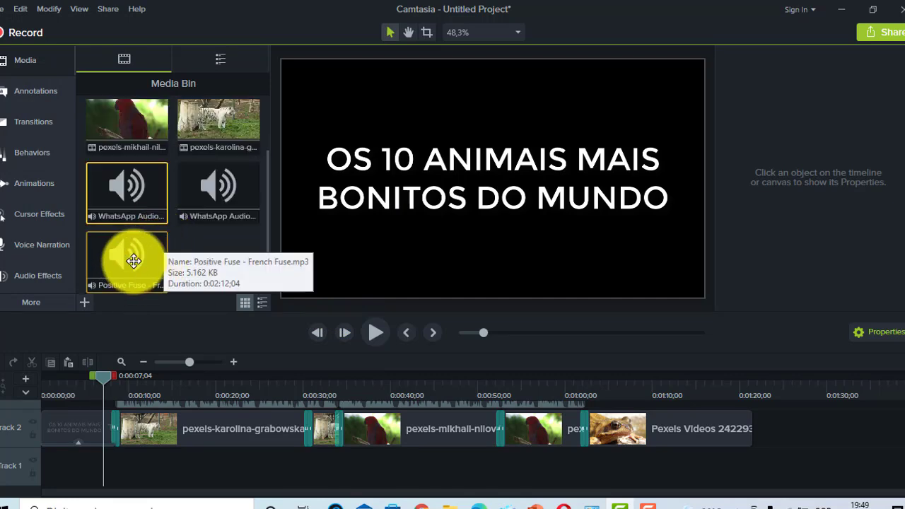
drag(130, 263, 7, 471)
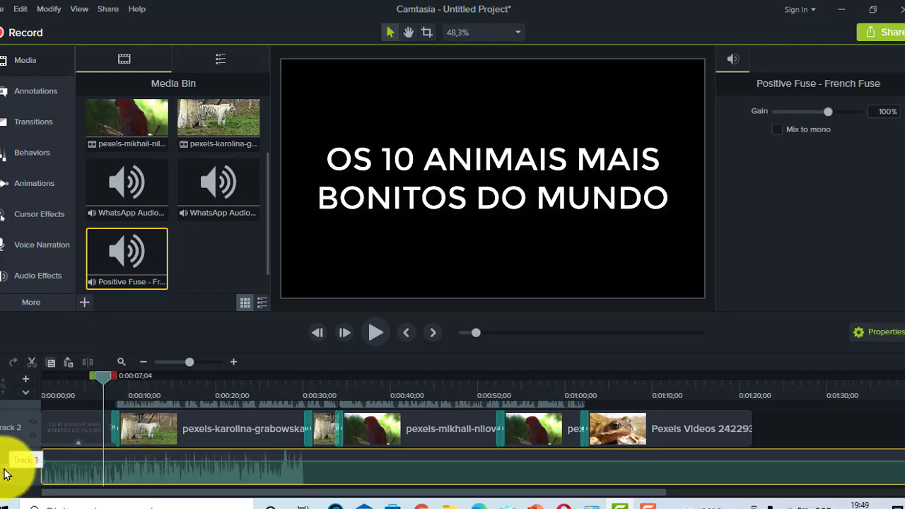
click(140, 365)
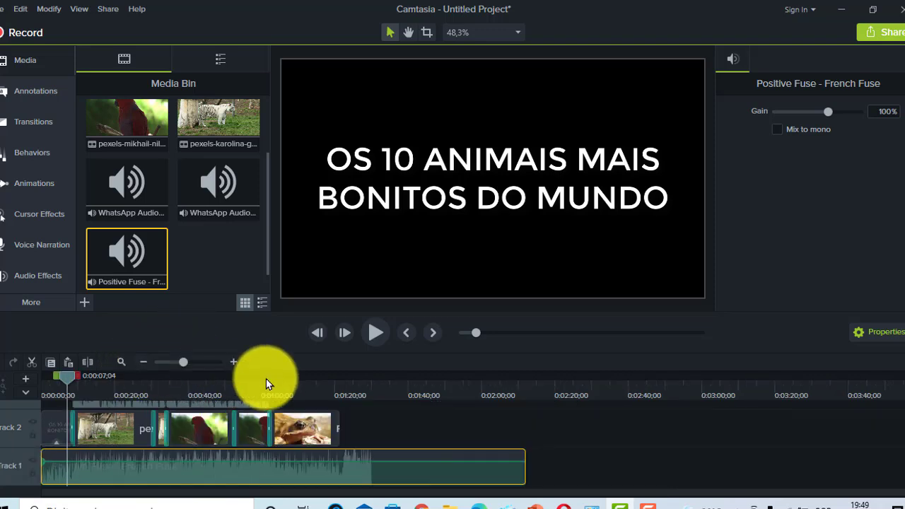
drag(525, 471, 339, 472)
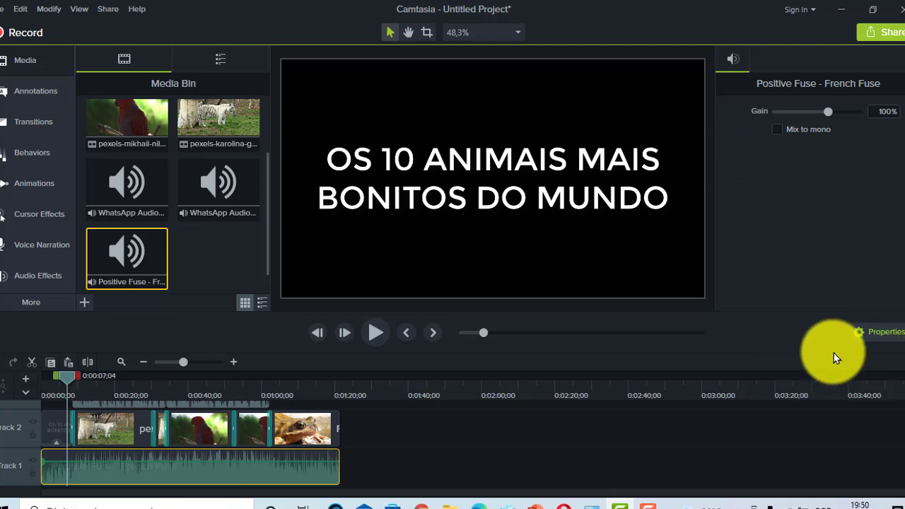
- Set the gain of the Positive Fuse background music to 10%
click(864, 330)
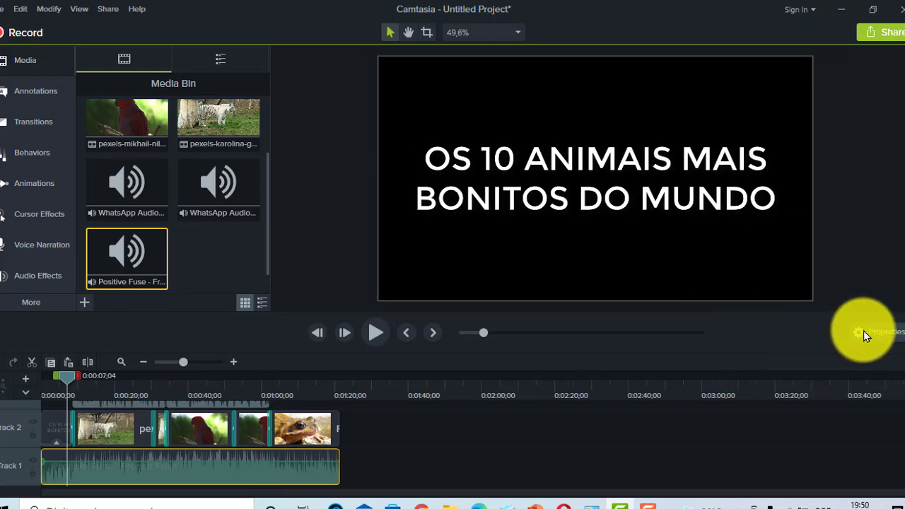
click(863, 330)
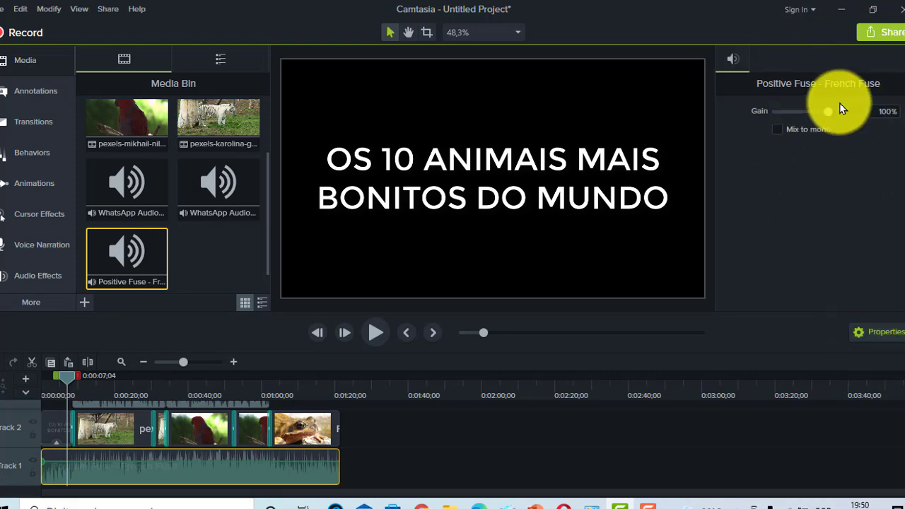
click(894, 109)
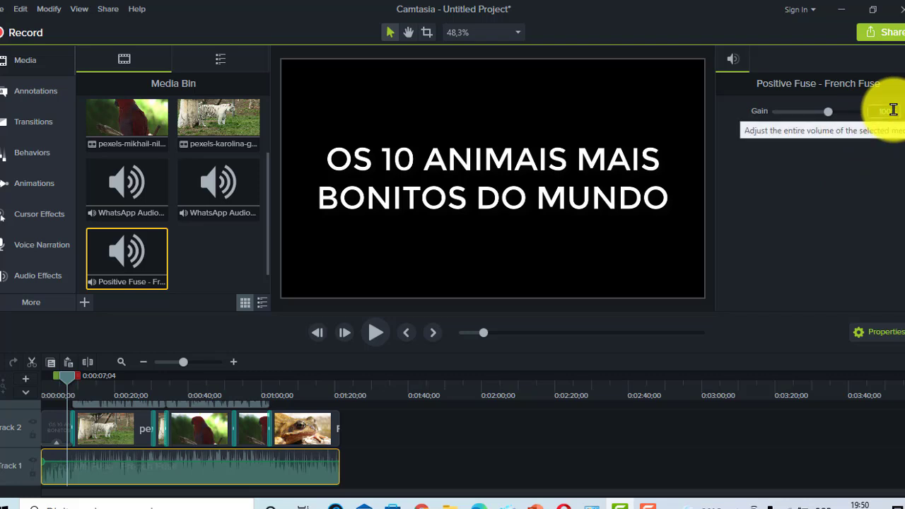
key(Return)
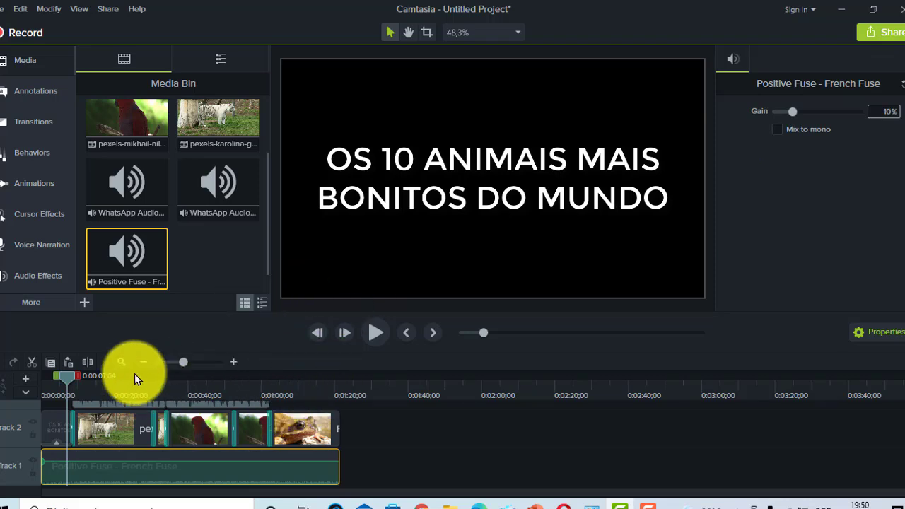
- Play the video from the beginning to check the title, tiger clip and narration against the background music
drag(64, 380, 14, 384)
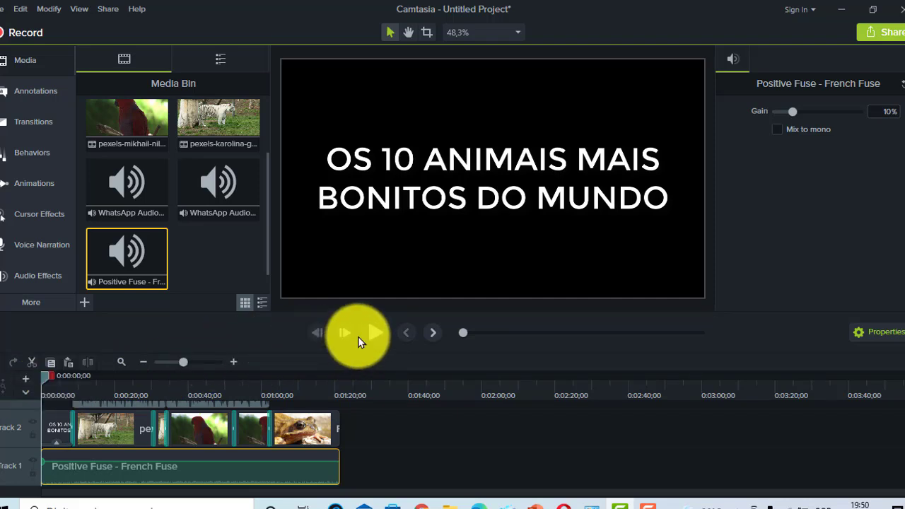
click(140, 362)
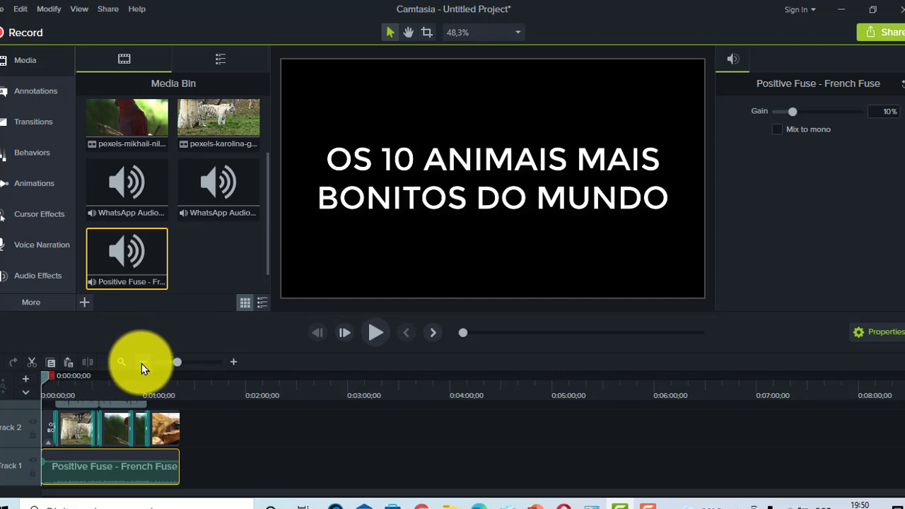
click(373, 333)
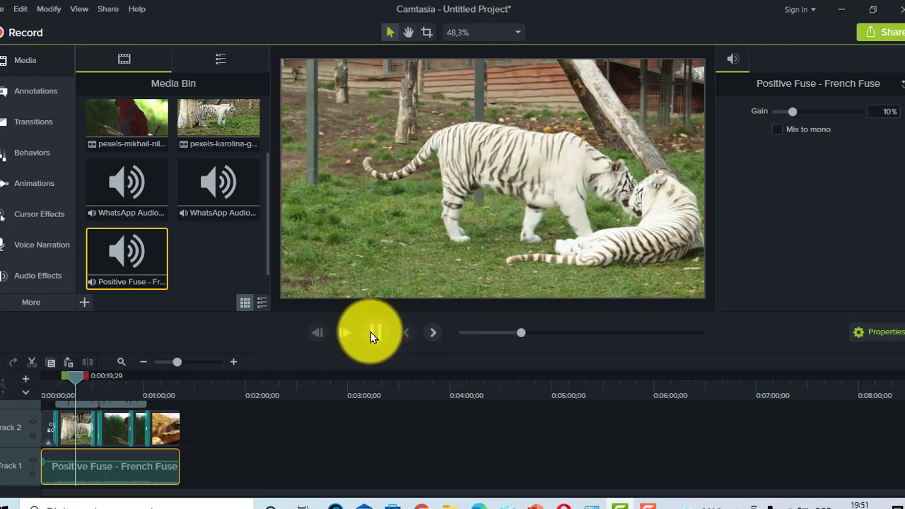
click(371, 332)
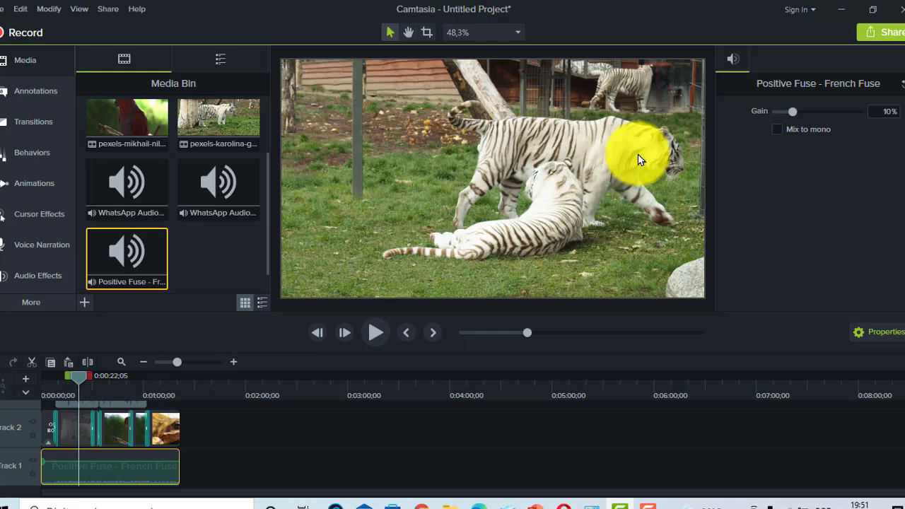
drag(213, 125, 258, 76)
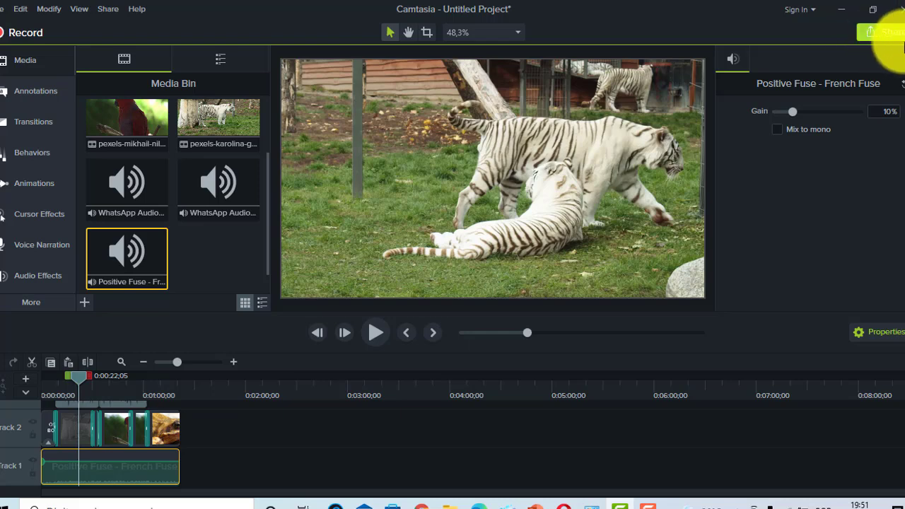
- Start exporting the project to a local file with the MP4 only (up to 1080p) production preset
click(873, 32)
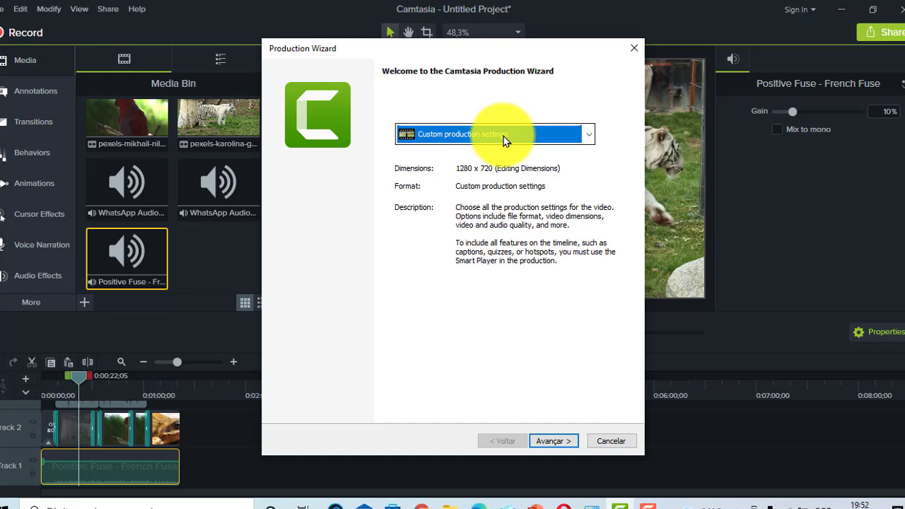
click(504, 140)
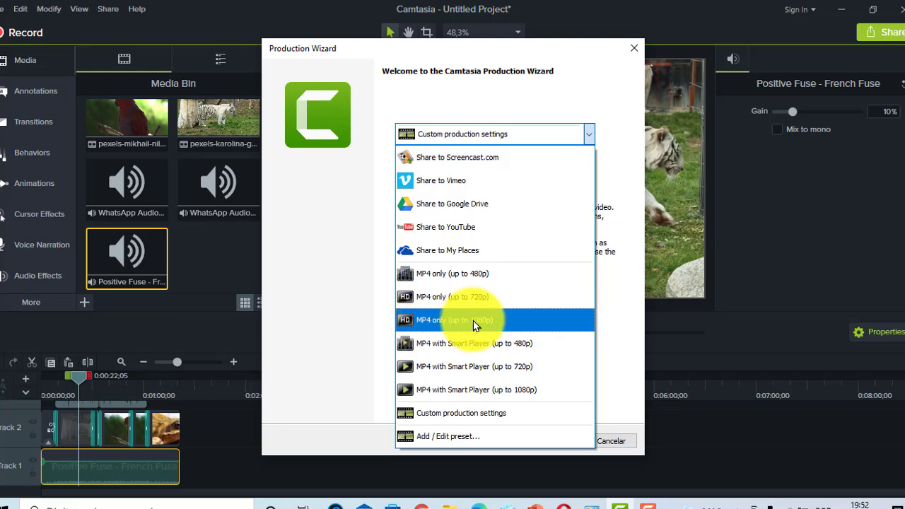
click(433, 319)
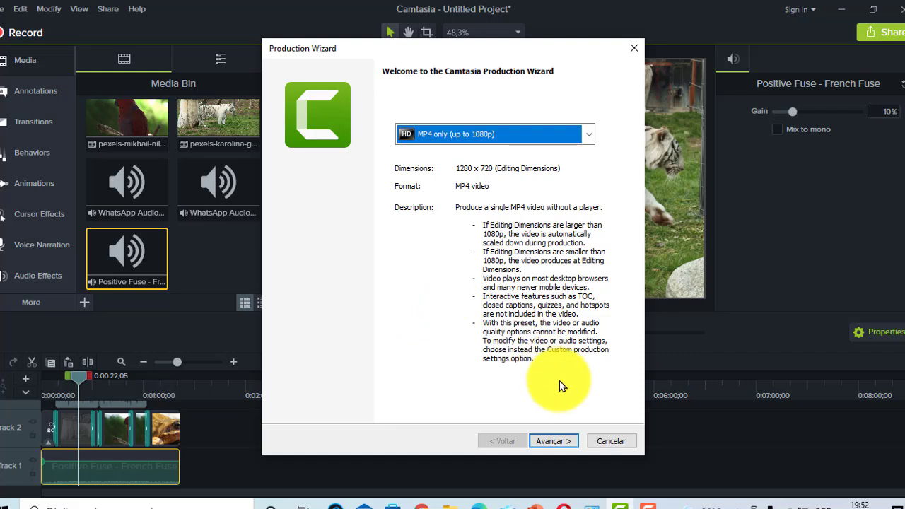
click(564, 440)
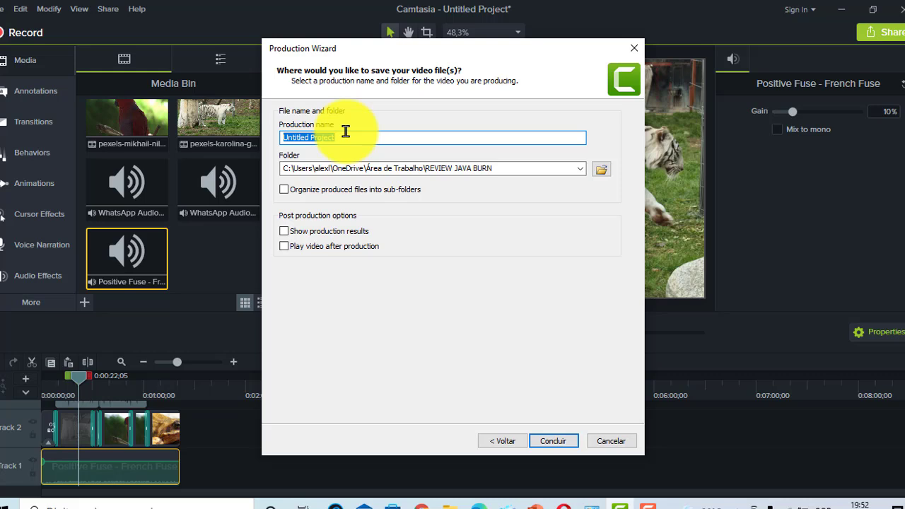
- Name the production "10 ANIMAIS MAIS LINDOS DO MUNDO" and set the Downloads folder as its save location
text(10 ANIMAIS MAIS LINDOS DO MUNDO)
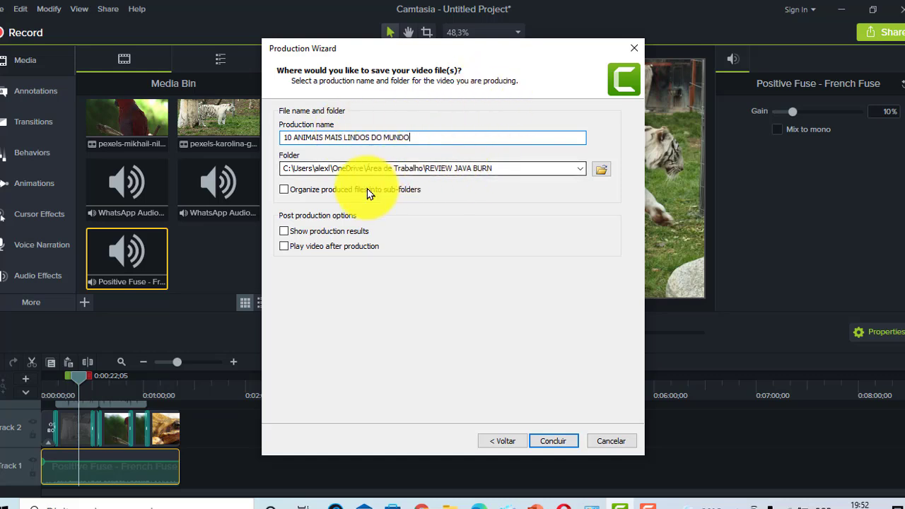
click(601, 170)
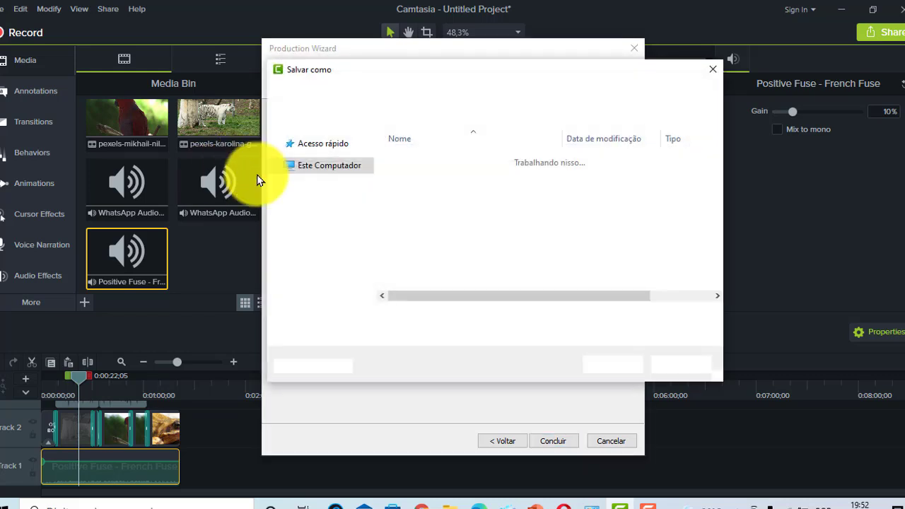
scroll(312, 189, up, 1)
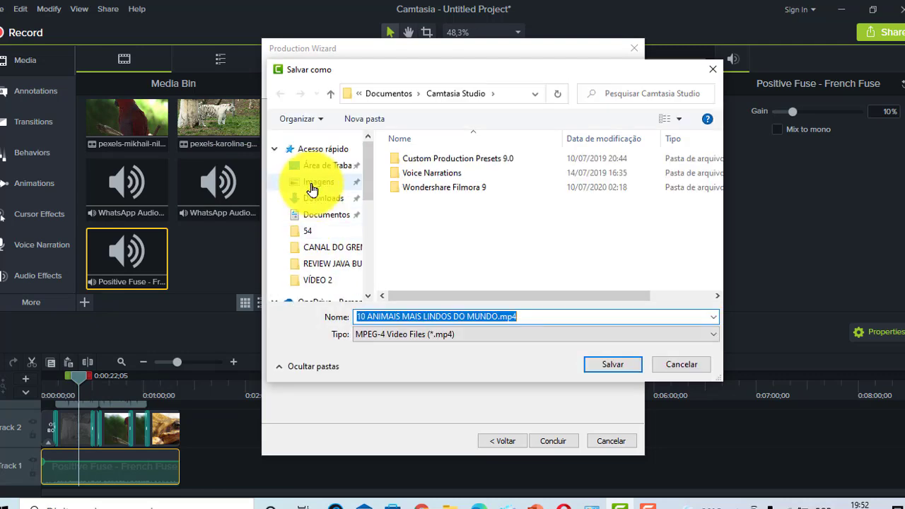
click(311, 197)
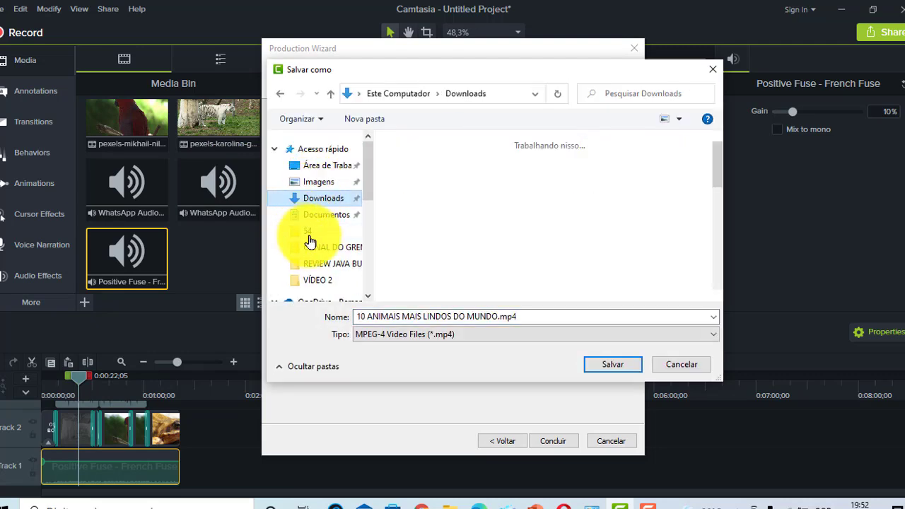
drag(374, 219, 315, 214)
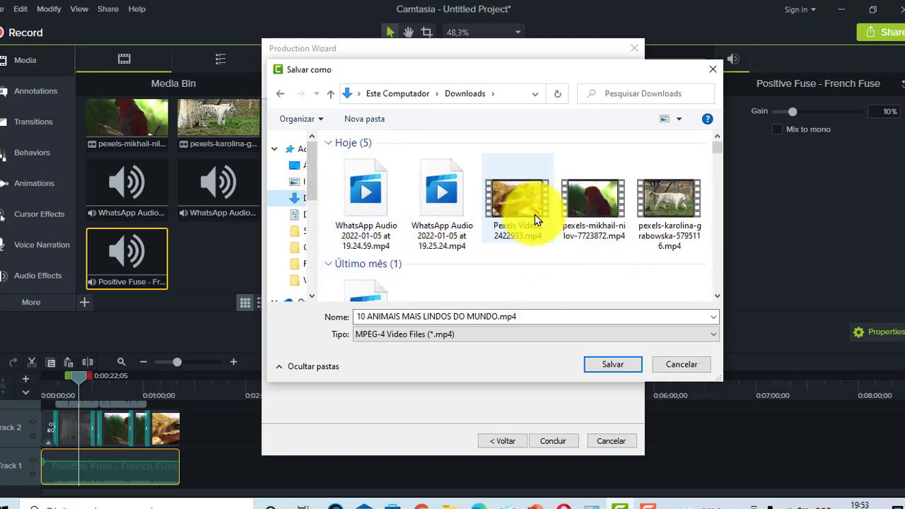
click(612, 368)
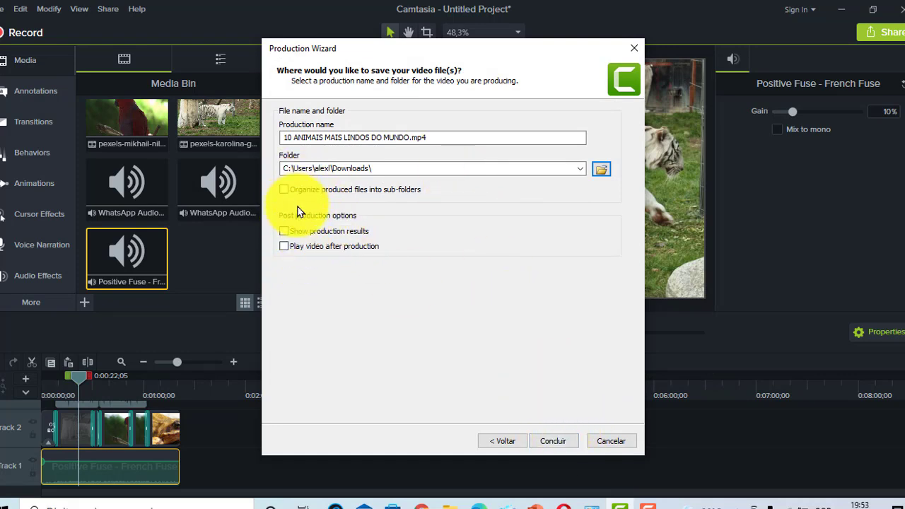
- Finish the production wizard and start rendering the video
click(553, 443)
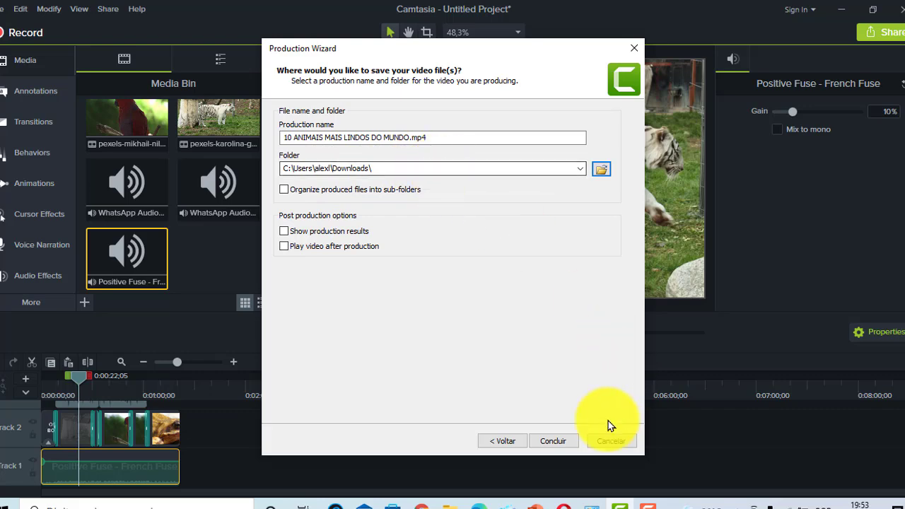
click(555, 442)
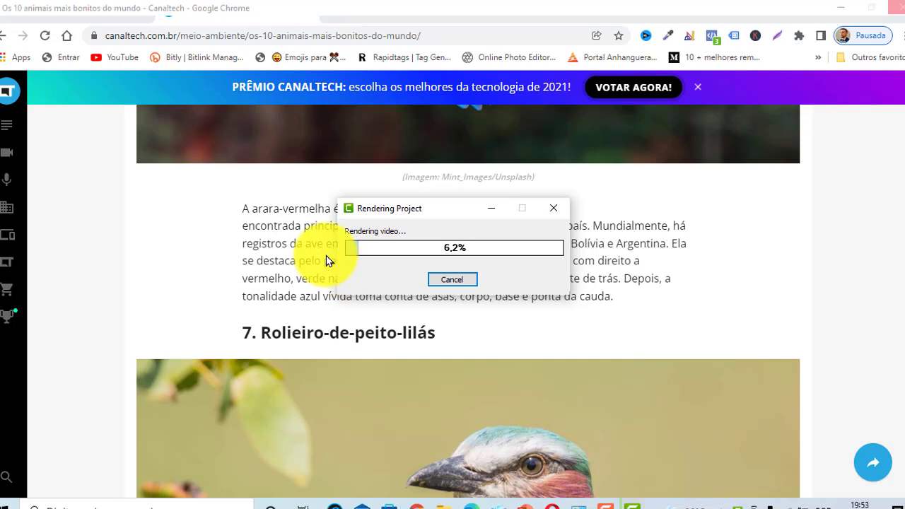
key(super+d)
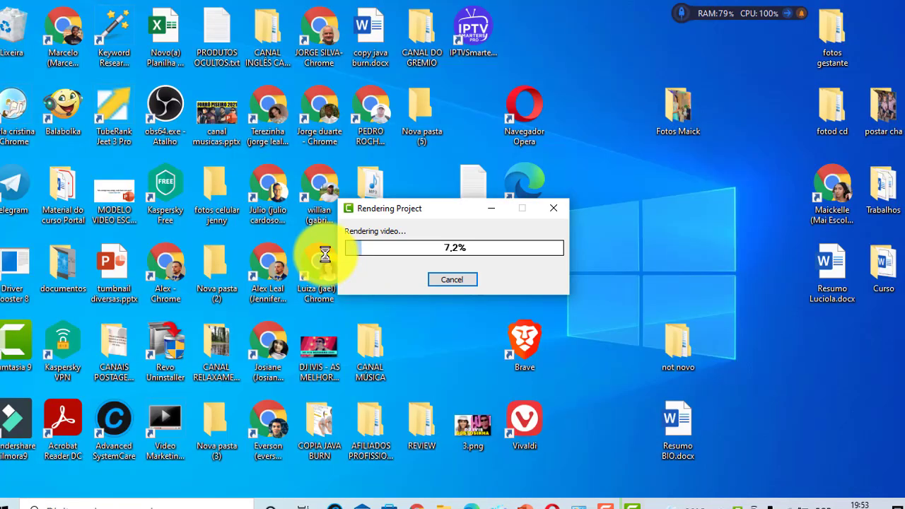
key(super+d)
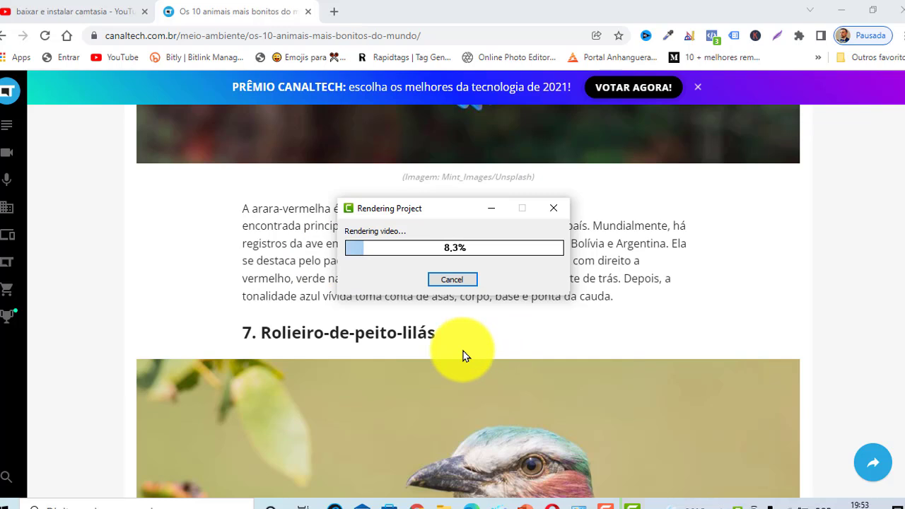
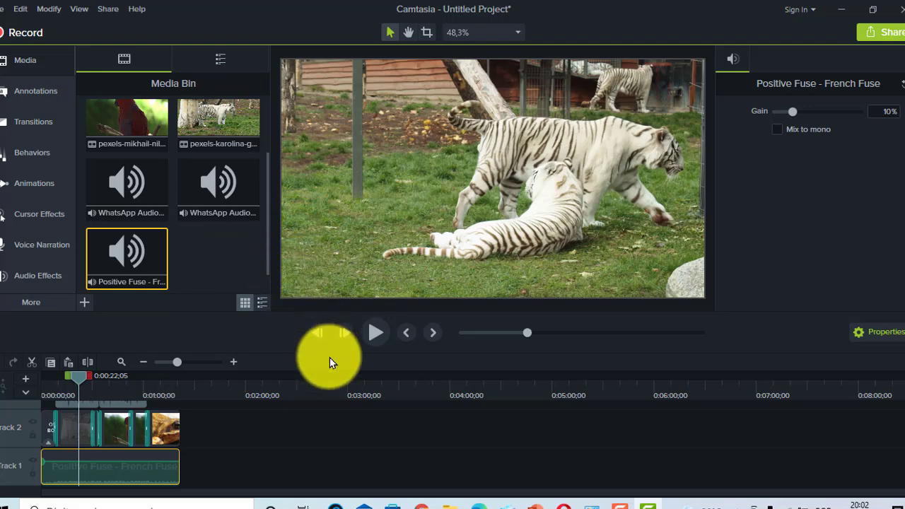
- Switch to the browser's YouTube search results page and open the video upload dialog in YouTube Studio
click(421, 507)
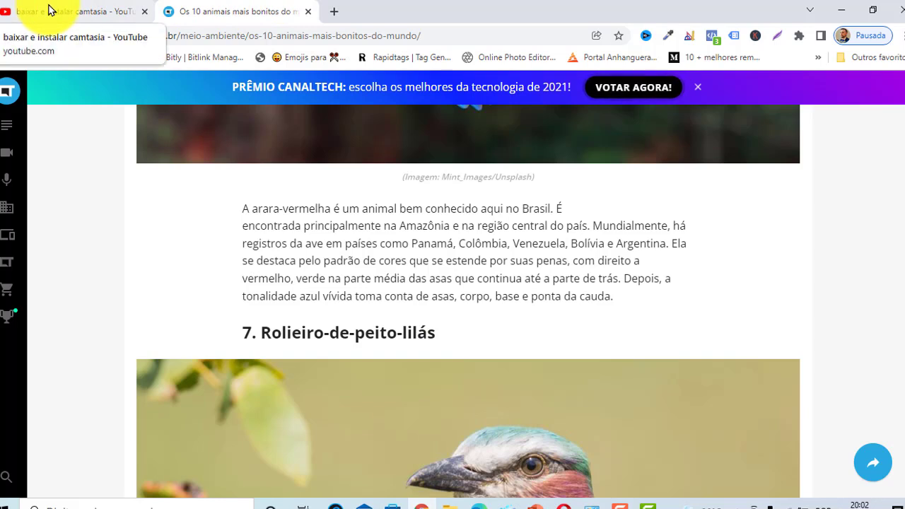
click(50, 10)
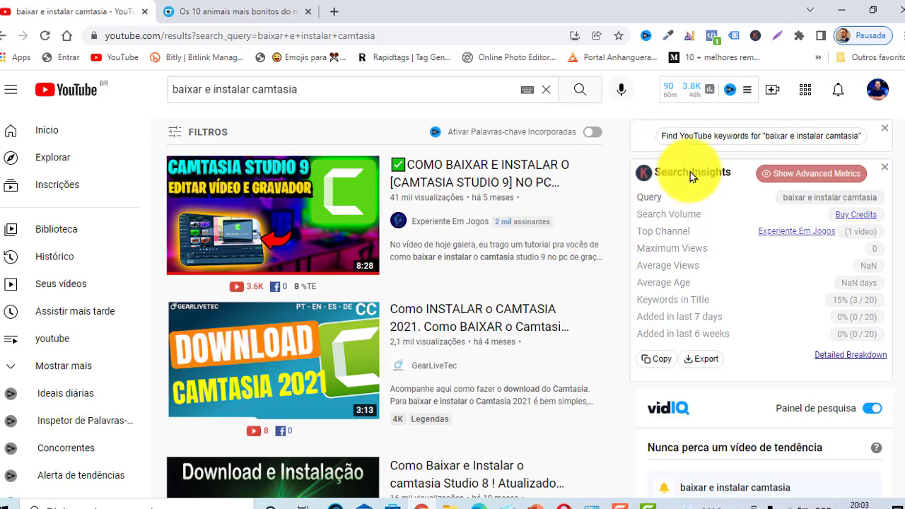
click(771, 94)
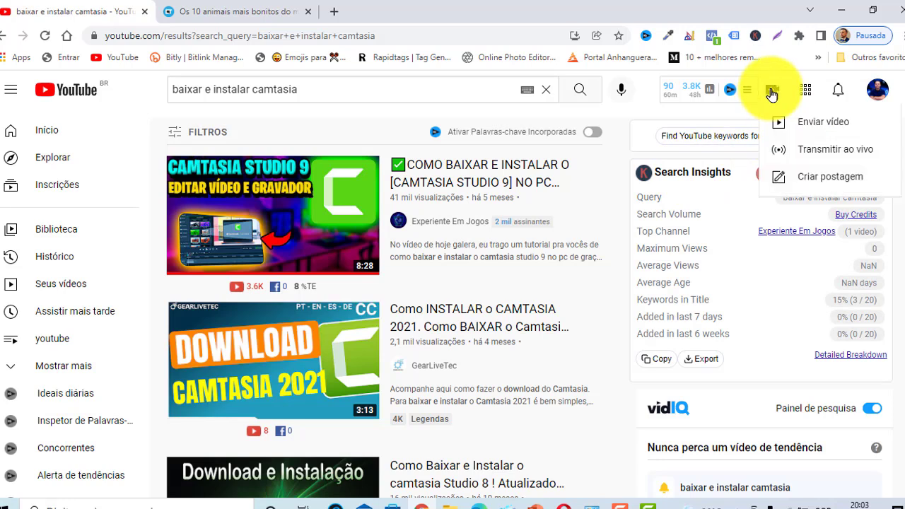
click(825, 125)
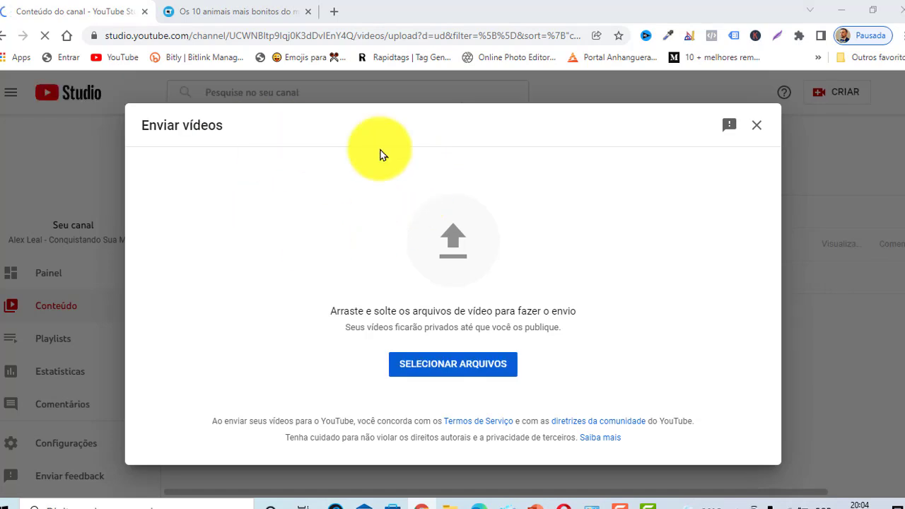
- Choose the file 10 ANIMAIS MAIS LINDOS DO MUNDO.mp4 from the Downloads folder for upload
click(396, 295)
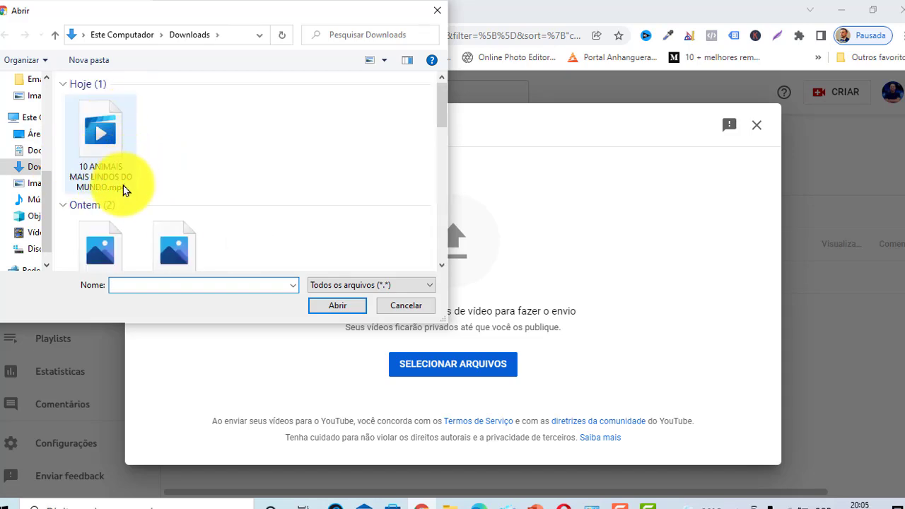
click(102, 143)
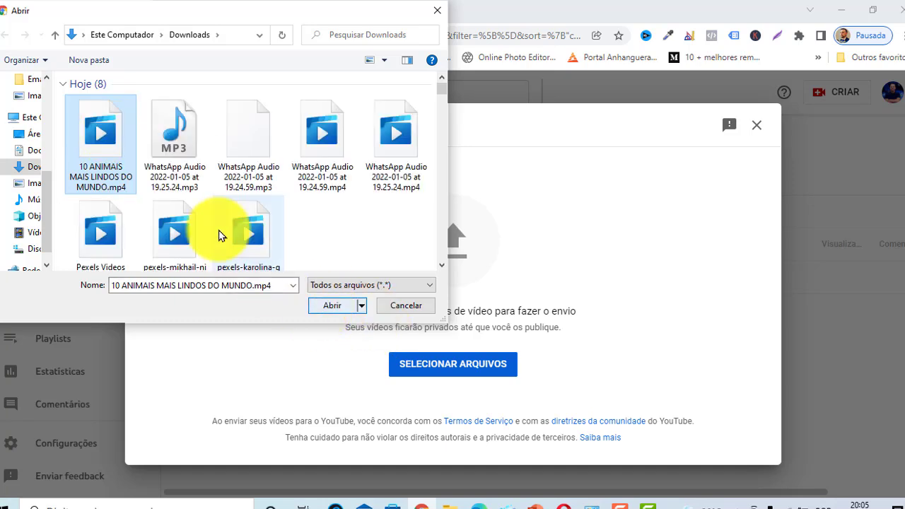
click(331, 305)
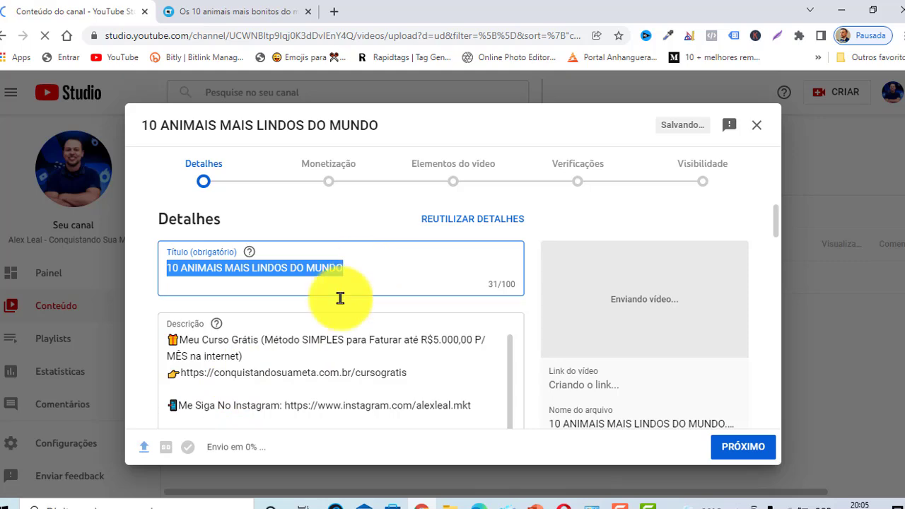
- Place the cursor in the video's description and keep waiting for the unresponsive upload page
click(234, 384)
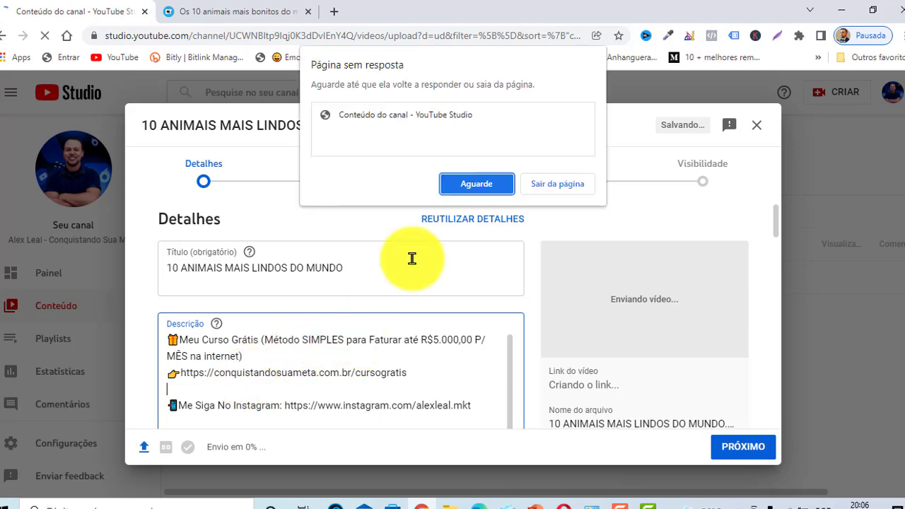
click(483, 185)
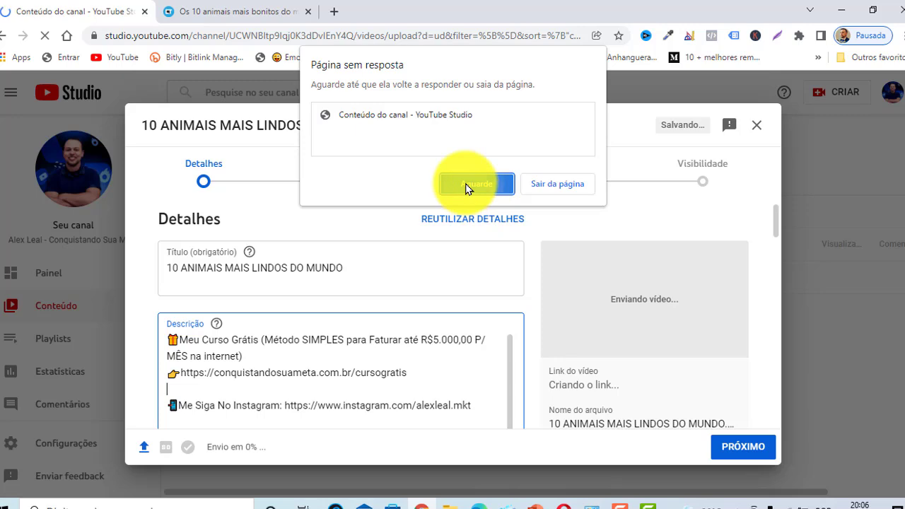
click(472, 185)
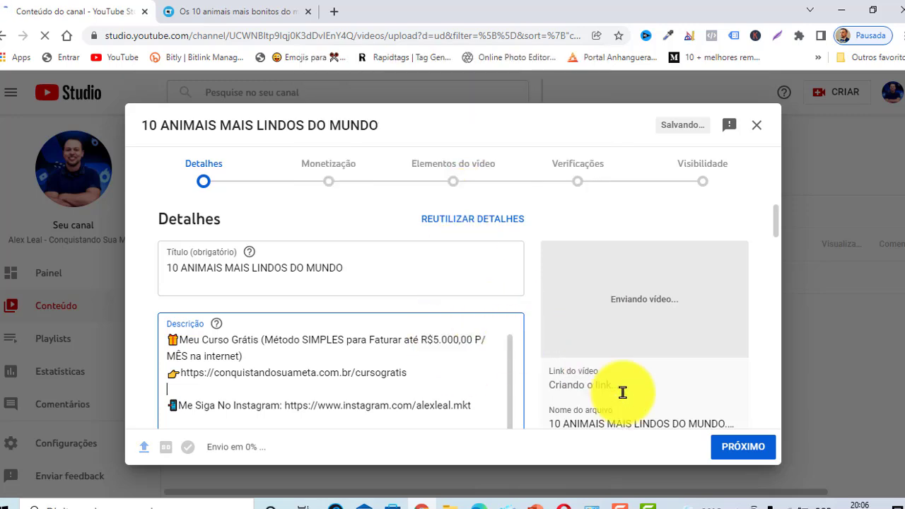
- Switch to Camtasia and move the playhead to 0:00:14;21, just after the first callout on Track 4
click(643, 503)
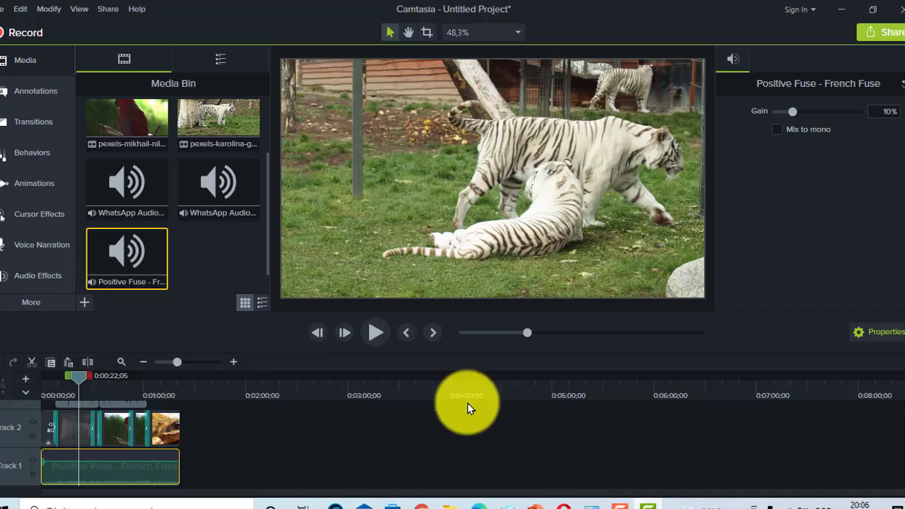
scroll(63, 428, up, 2)
scroll(85, 435, up, 1)
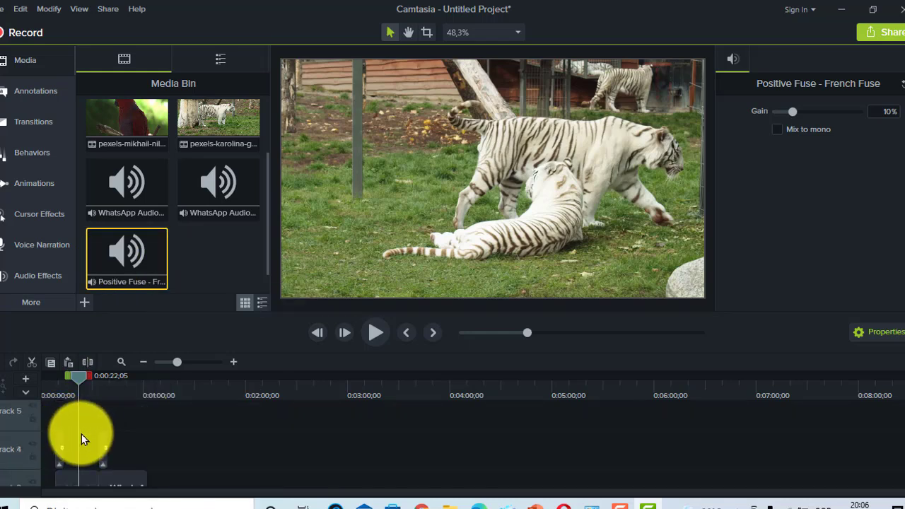
scroll(228, 364, up, 4)
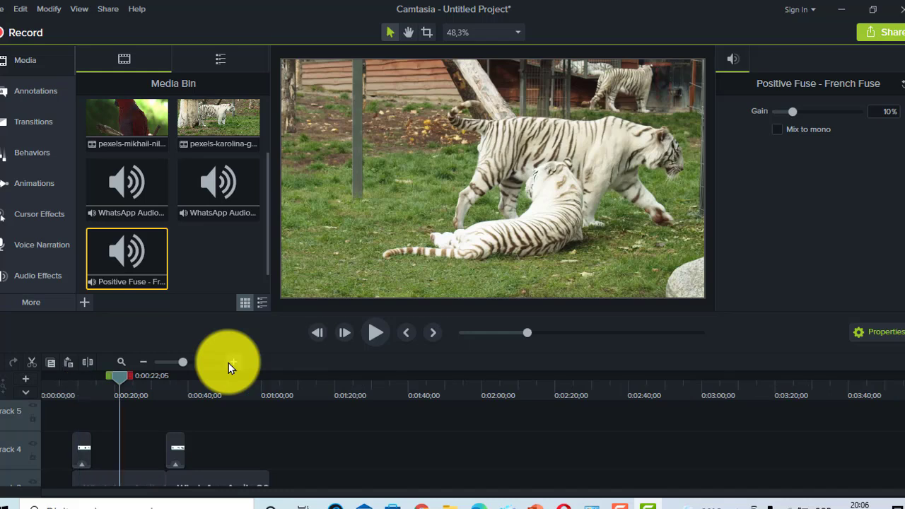
scroll(236, 368, up, 2)
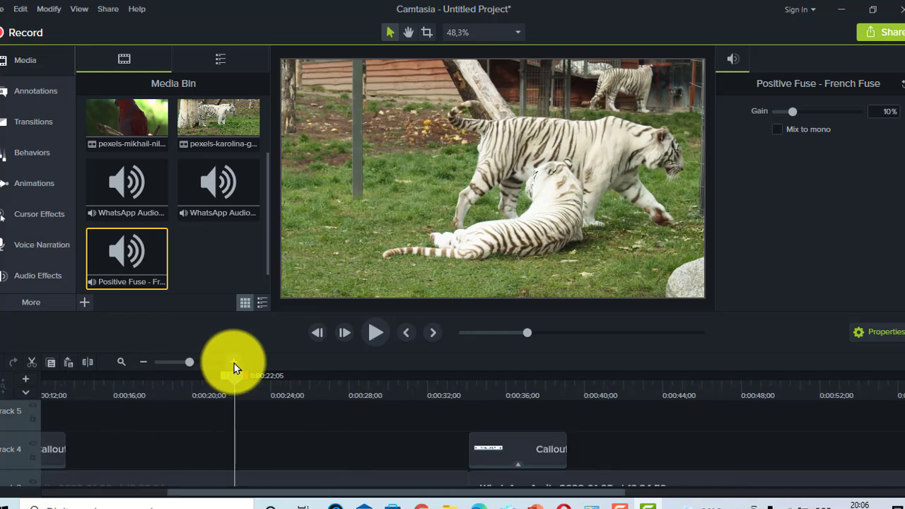
drag(235, 387, 188, 385)
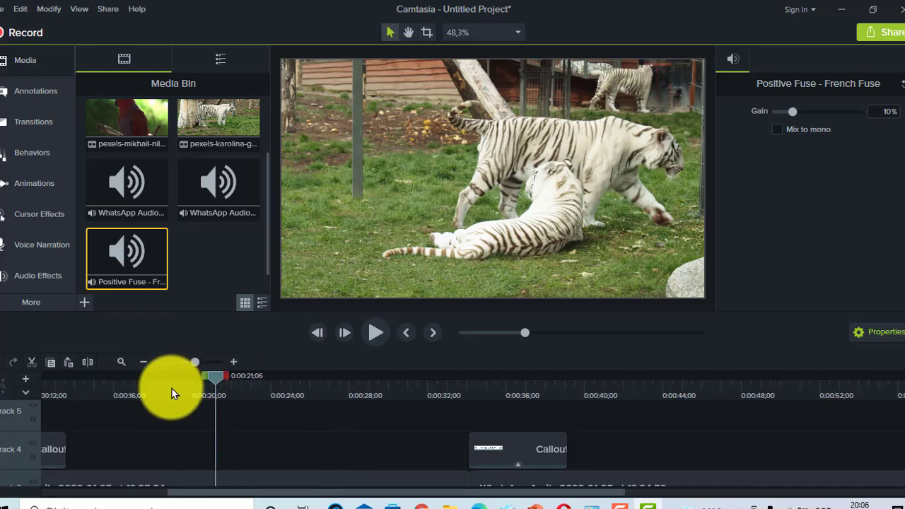
drag(134, 397, 88, 417)
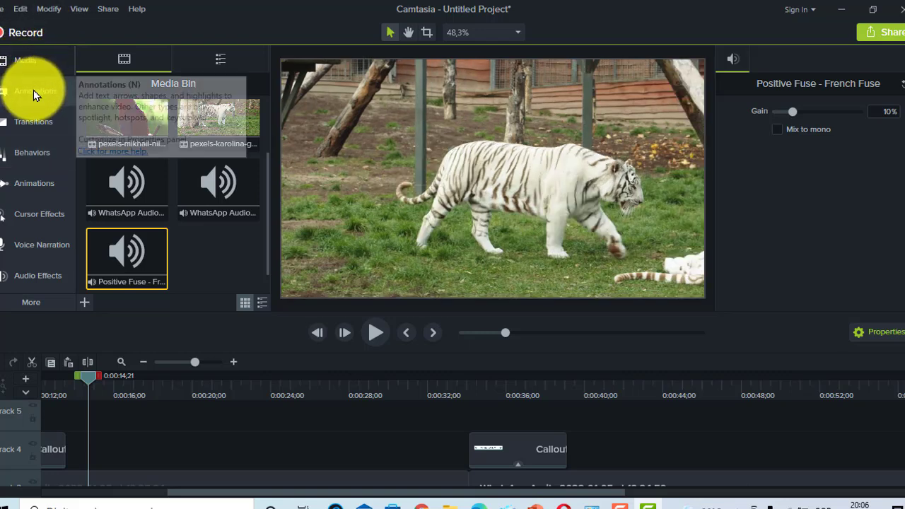
- Add a Basic-style white rectangle callout to Track 4 at the playhead and extend it to about 16 seconds
click(33, 95)
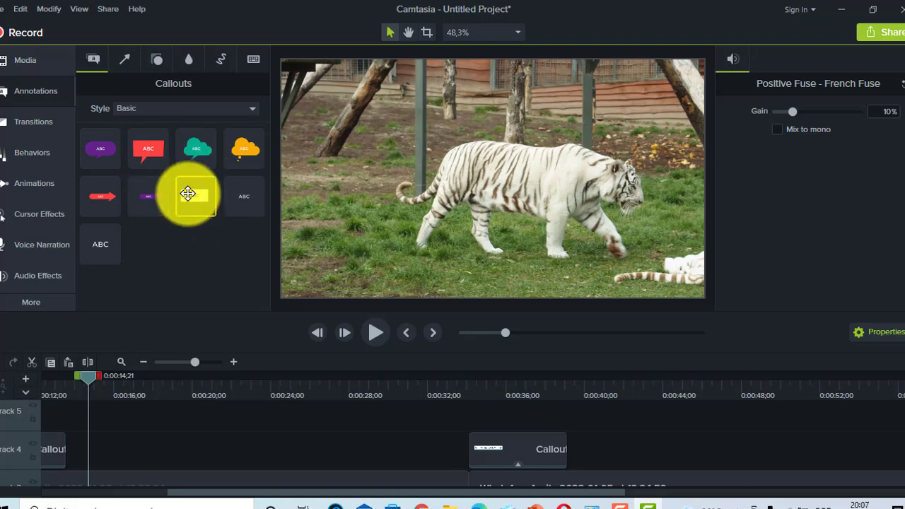
drag(194, 194, 87, 447)
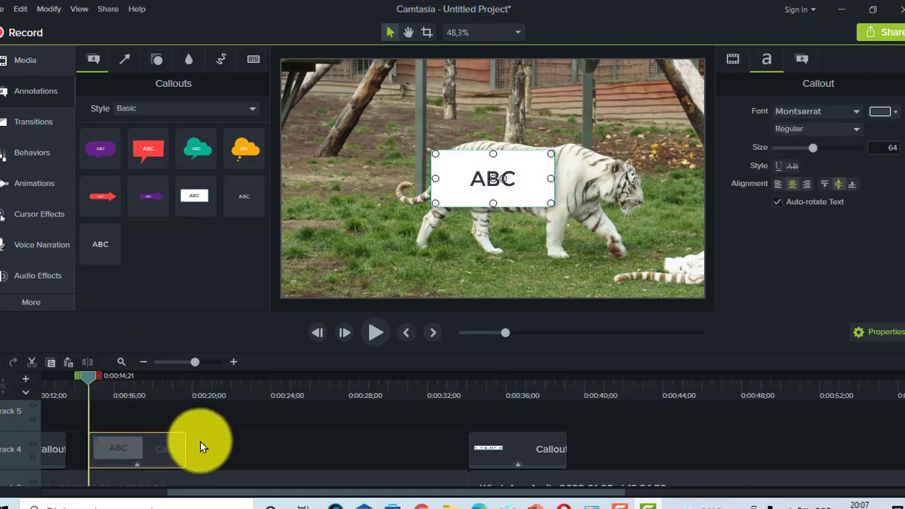
drag(185, 450, 415, 429)
- Move the ABC callout to the bottom of the video frame and resize it into a thin banner nearly the full width
scroll(367, 425, down, 1)
drag(479, 190, 294, 273)
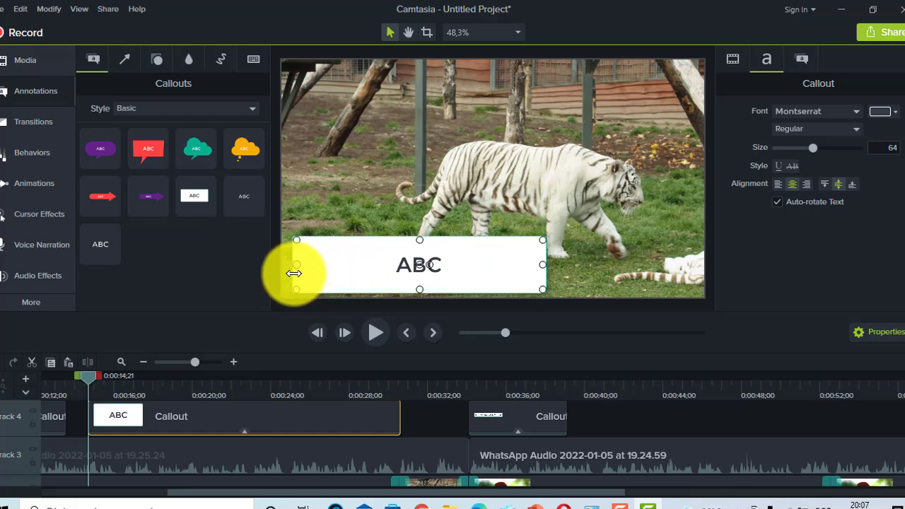
click(545, 267)
click(529, 262)
drag(542, 265, 687, 287)
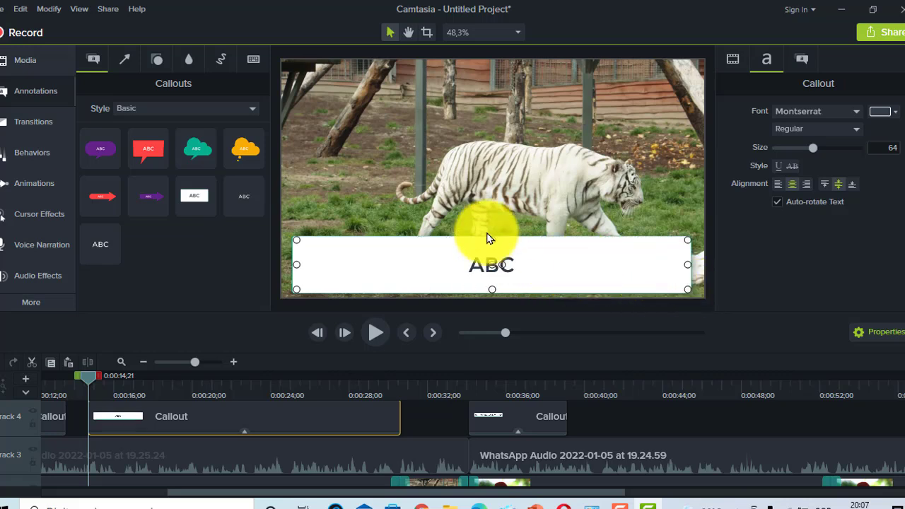
drag(489, 243, 491, 260)
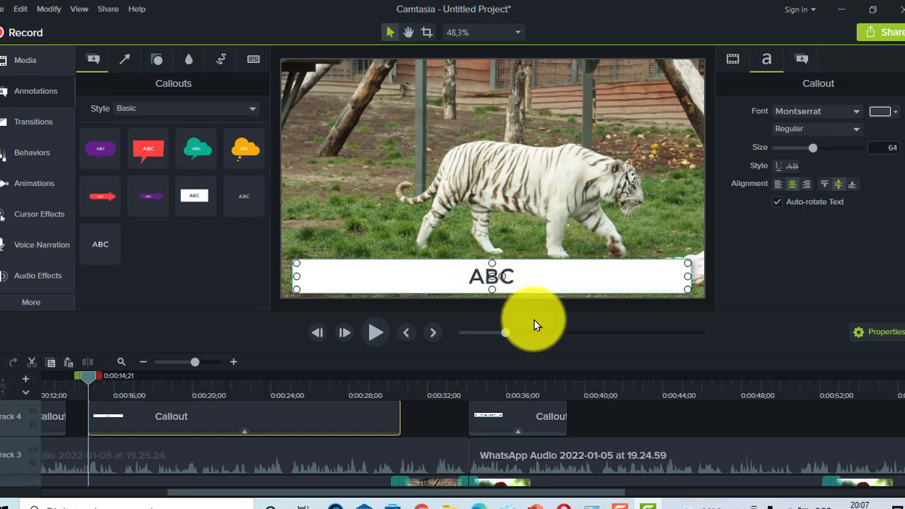
- Switch to the Canaltech article in the browser and copy the whole paragraph about the white Bengal tiger
click(423, 503)
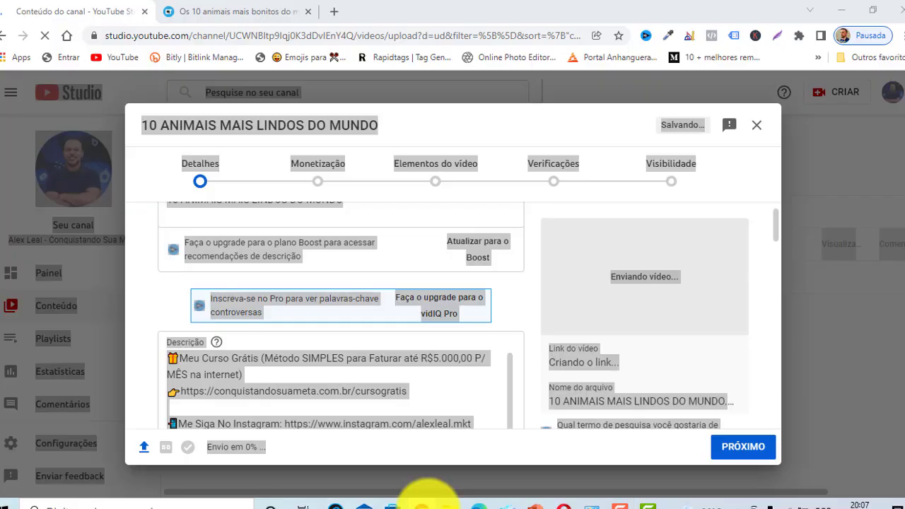
click(262, 7)
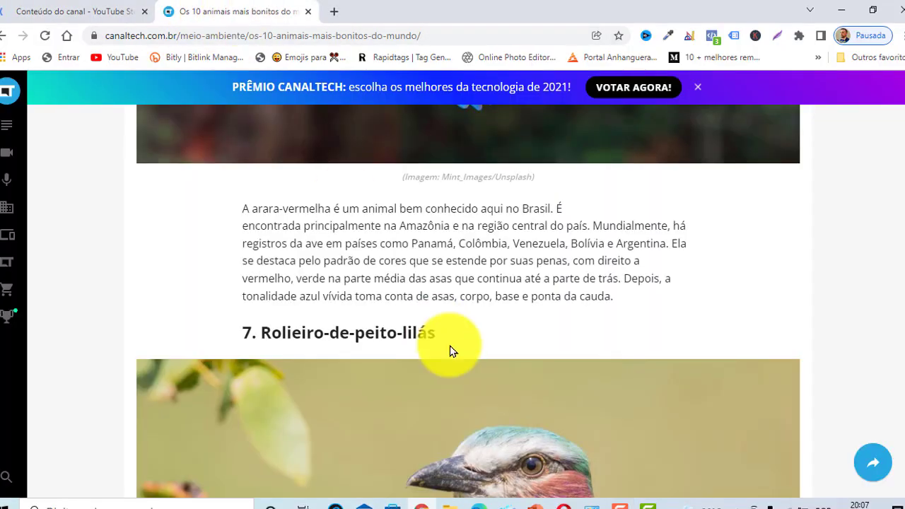
scroll(428, 299, up, 9)
scroll(376, 289, up, 11)
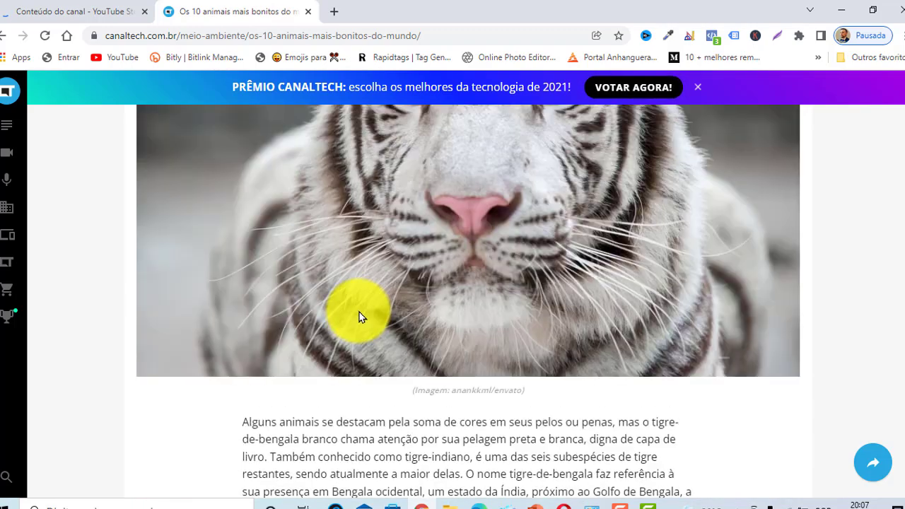
scroll(295, 389, down, 2)
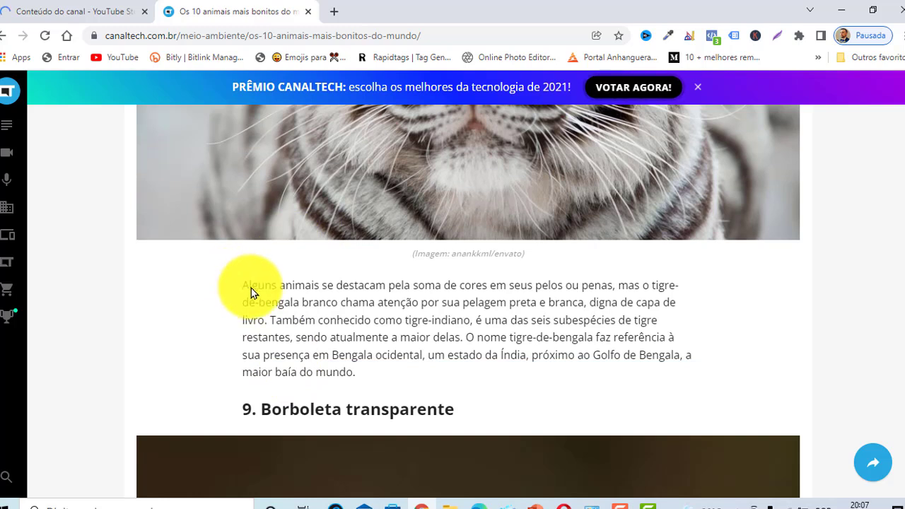
drag(242, 287, 363, 373)
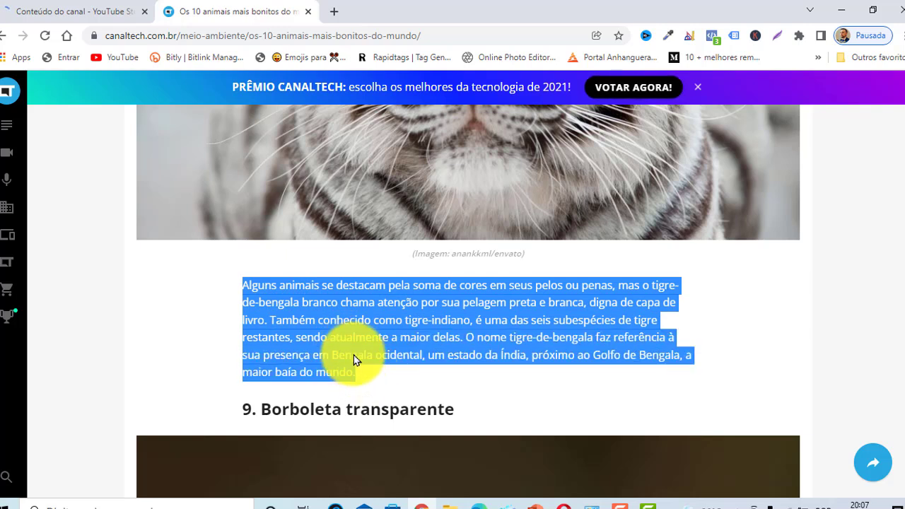
right_click(334, 342)
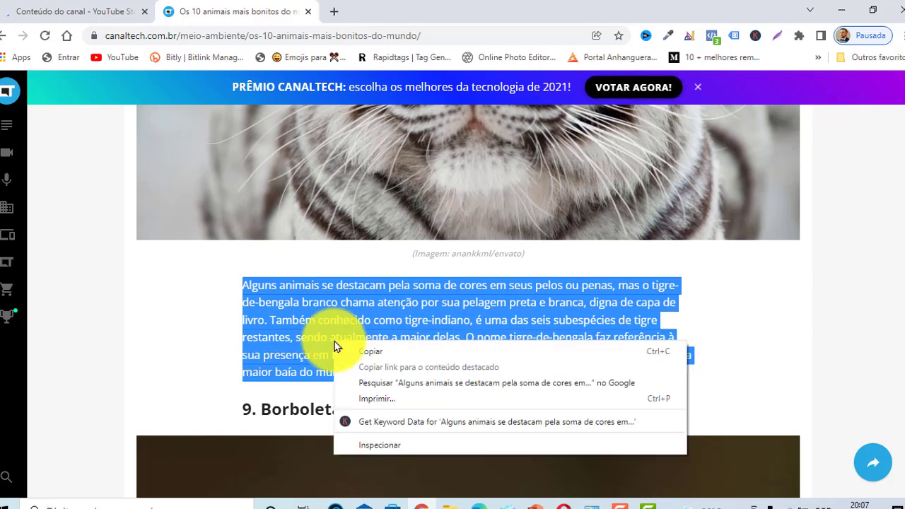
click(370, 353)
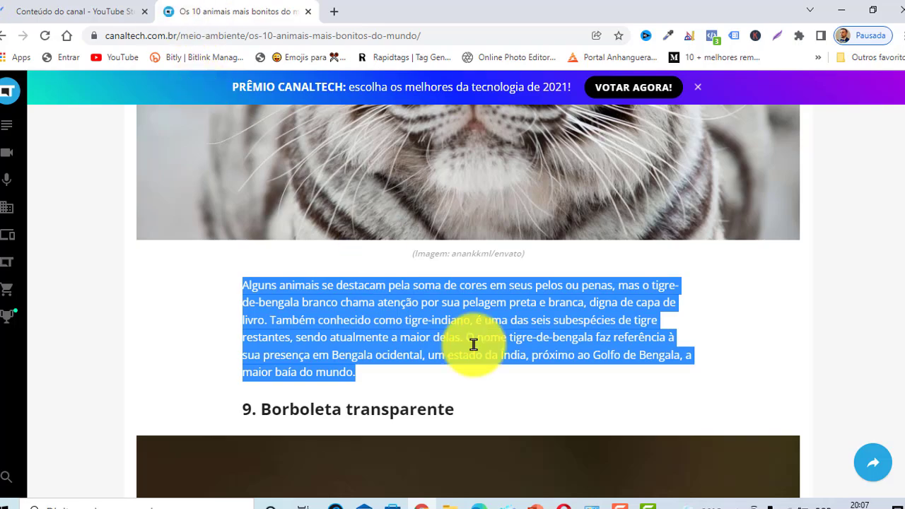
- Try the full tiger paragraph as the banner callout's text in Camtasia, and undo the paste
click(641, 500)
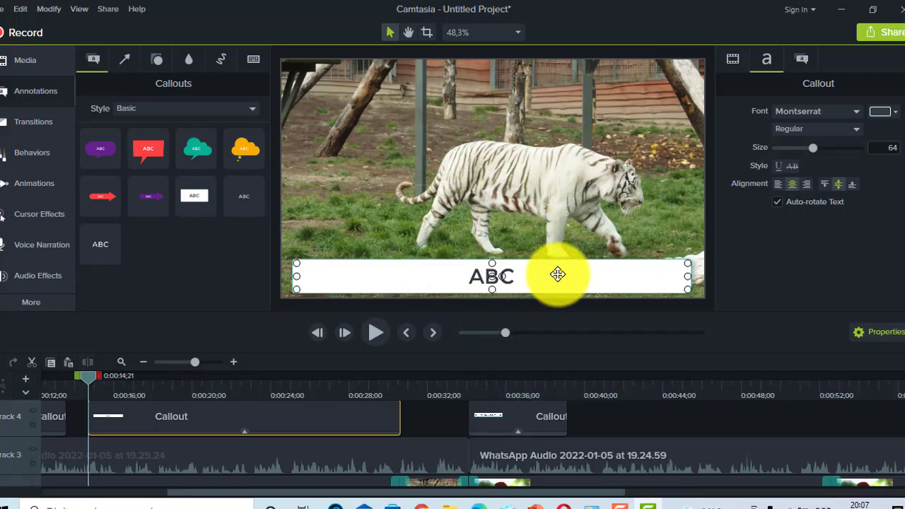
double_click(505, 273)
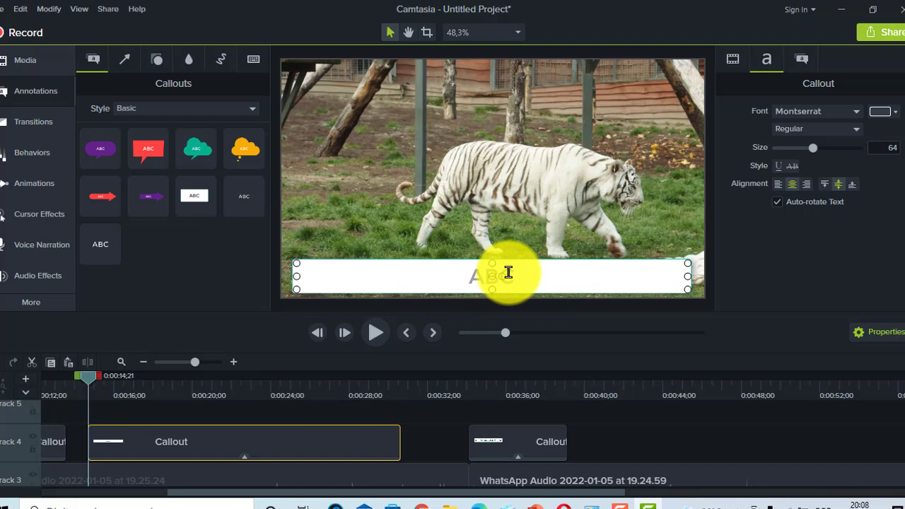
key(ctrl+v)
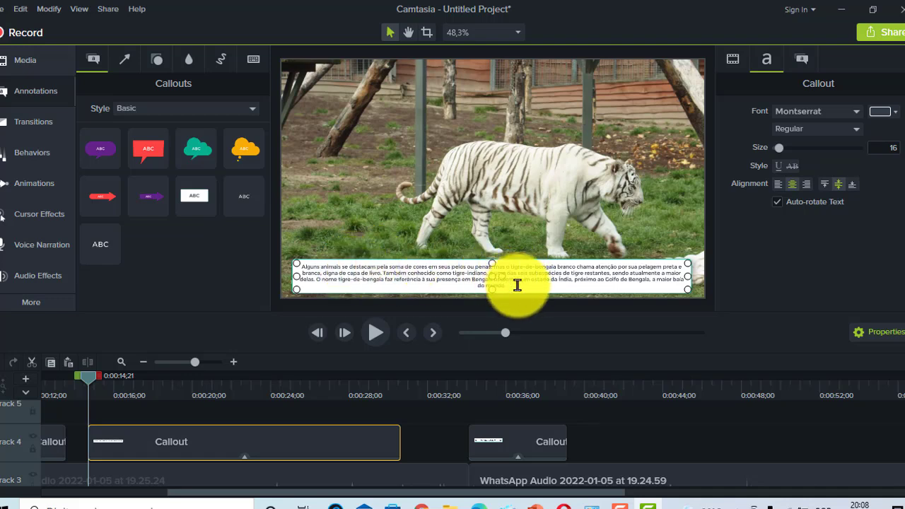
key(ctrl+z)
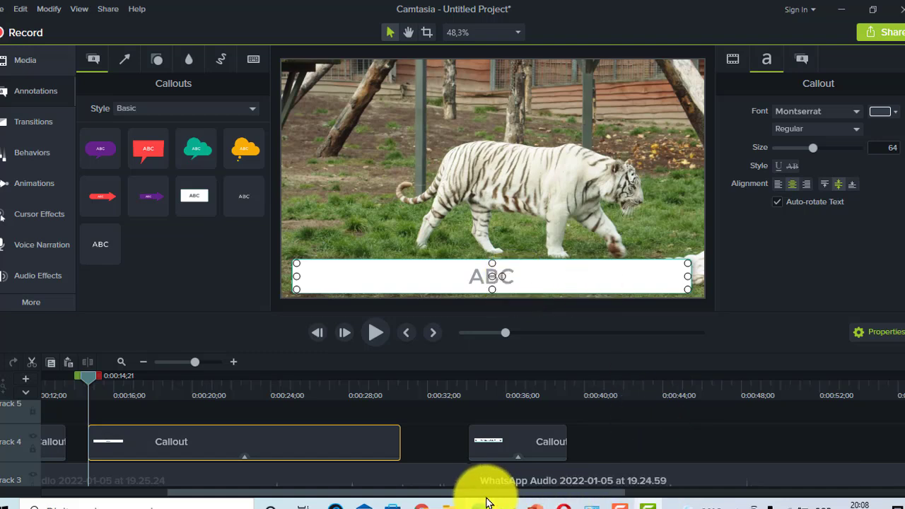
- Switch to the Canaltech article in the browser and copy the tiger paragraph's first sentence, ending with "digna de capa de livro."
click(422, 501)
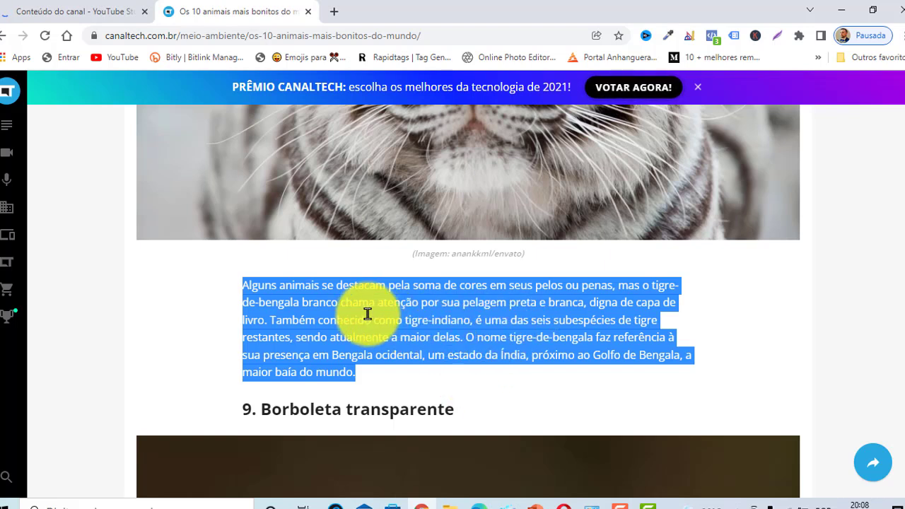
click(228, 300)
drag(242, 288, 268, 321)
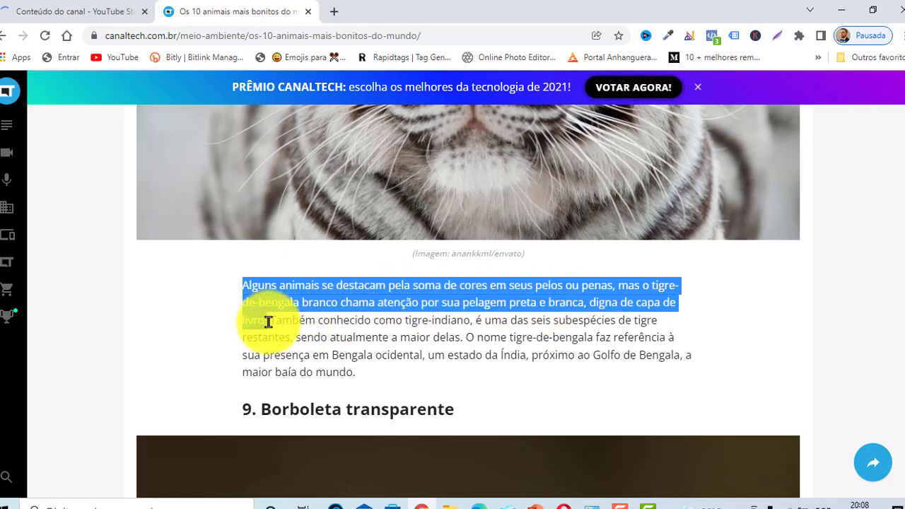
right_click(257, 303)
click(287, 315)
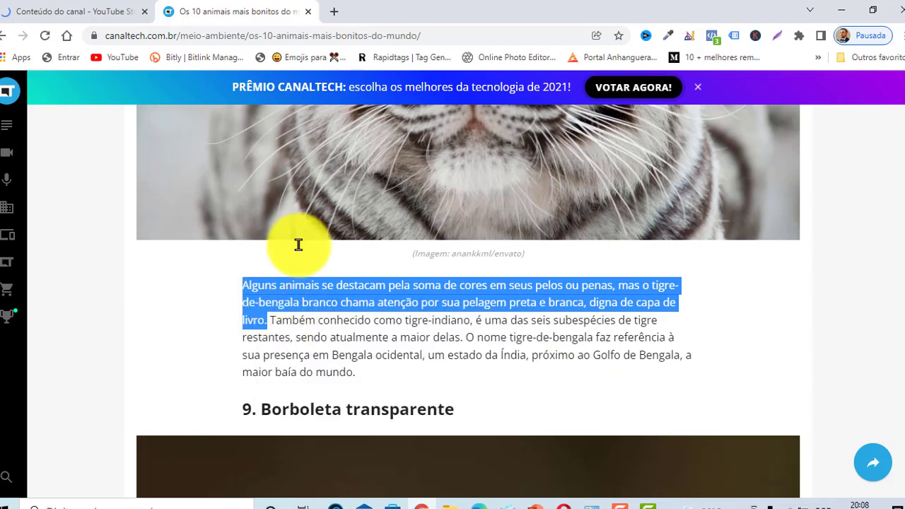
- Switch back to Camtasia and paste the copied sentence as the banner callout's text, replacing ABC
click(647, 504)
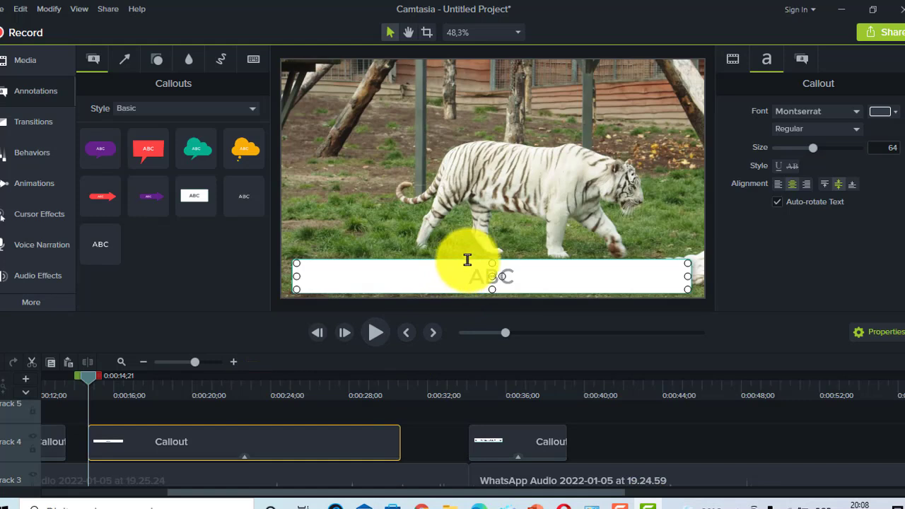
key(ctrl+v)
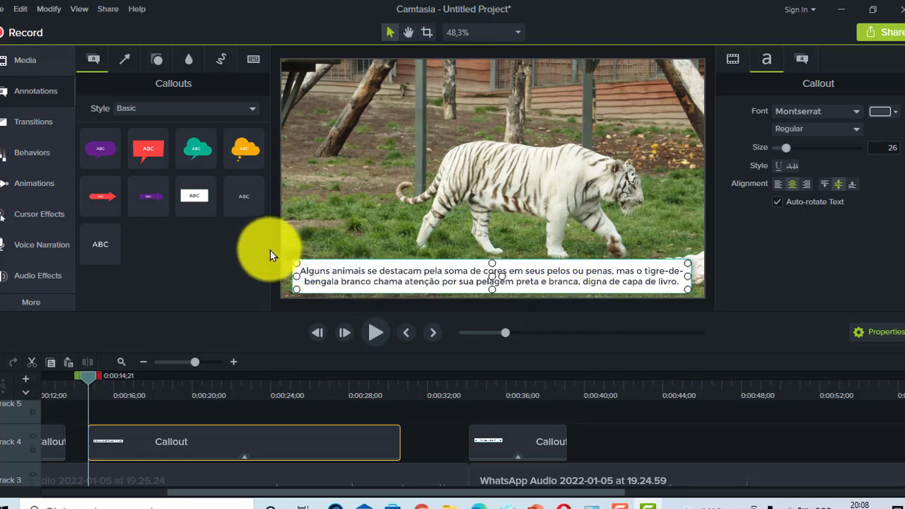
click(283, 415)
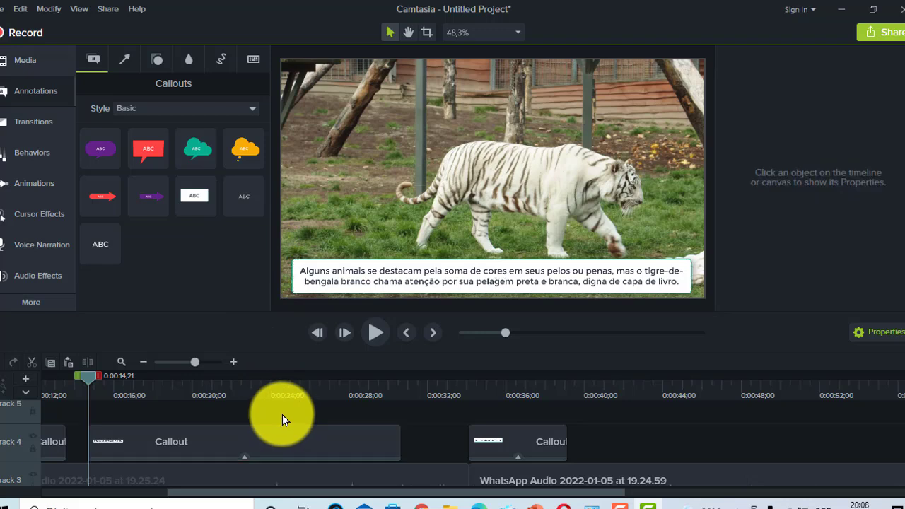
- Shorten the tiger banner callout on Track 4 from its end to about 6 seconds, ending near 0:00:20;25
click(365, 442)
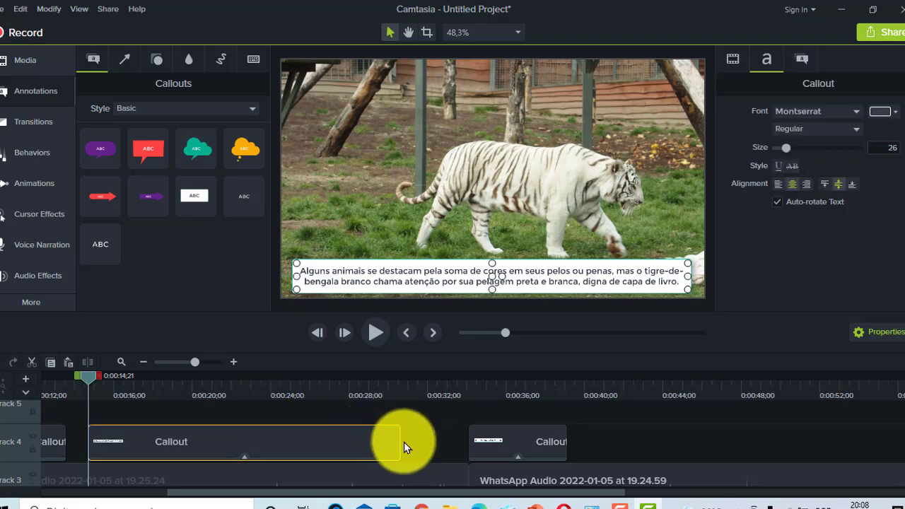
drag(399, 445, 348, 444)
drag(299, 443, 208, 442)
scroll(254, 432, down, 1)
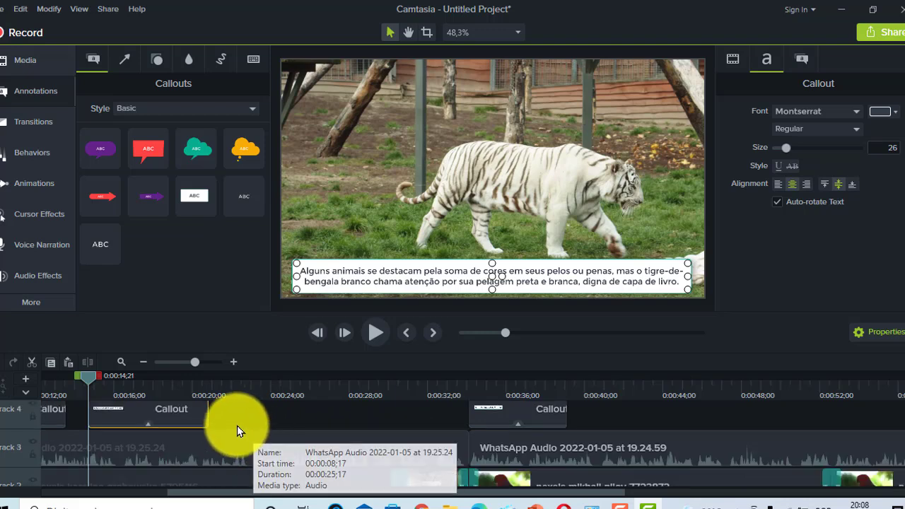
- Duplicate the tiger banner callout on Track 4, placing the copy at 0:00:22;11
right_click(157, 413)
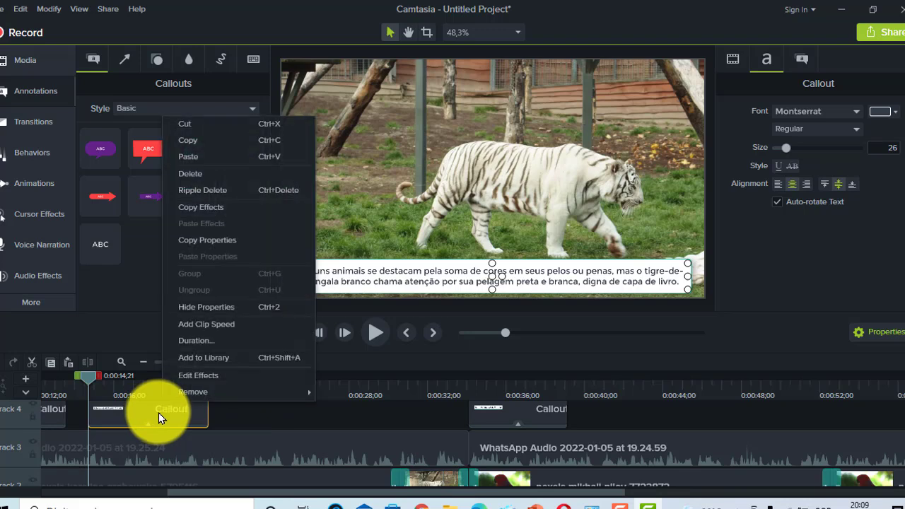
click(190, 140)
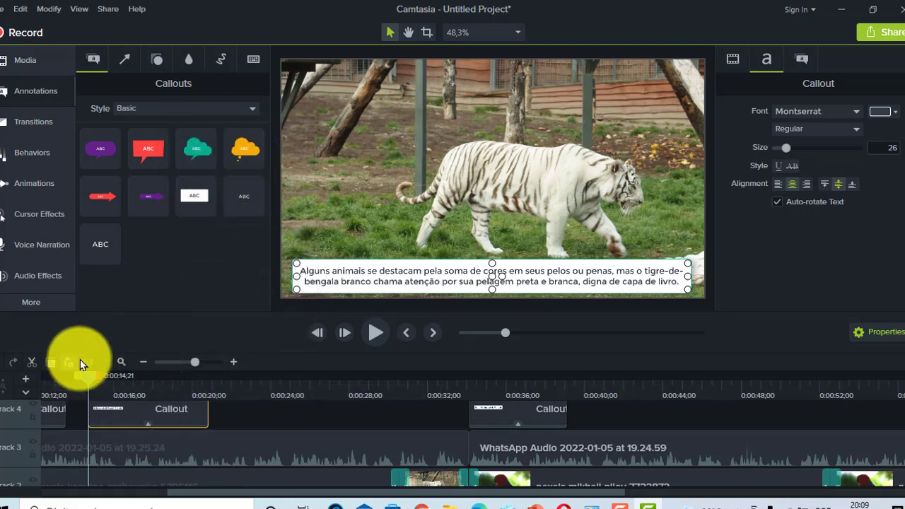
click(120, 376)
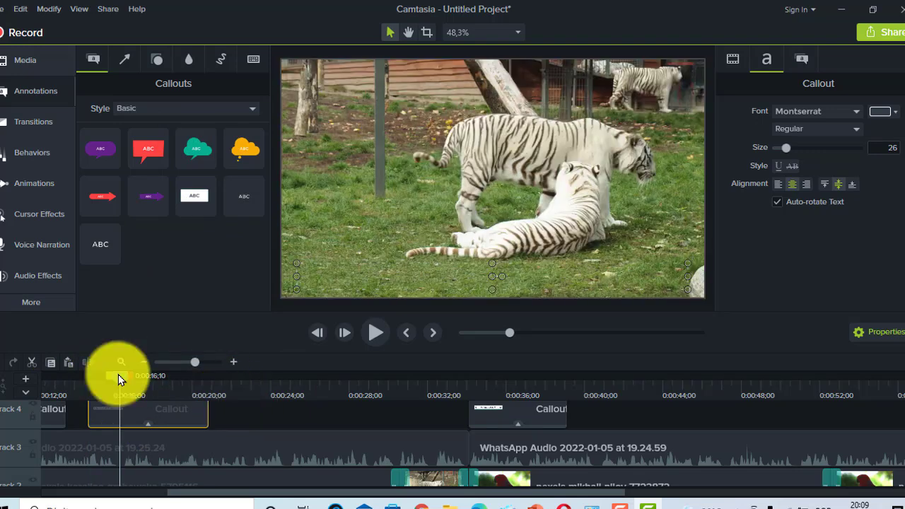
click(238, 376)
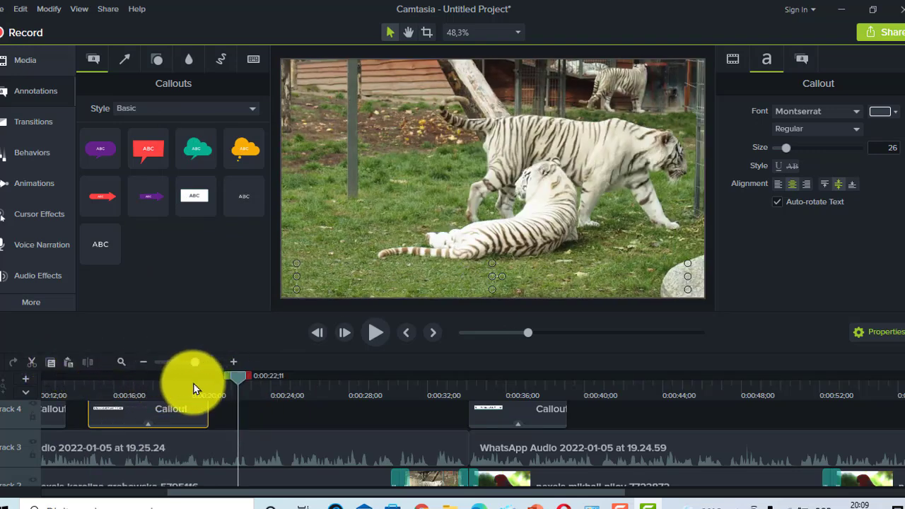
click(271, 418)
key(ctrl+v)
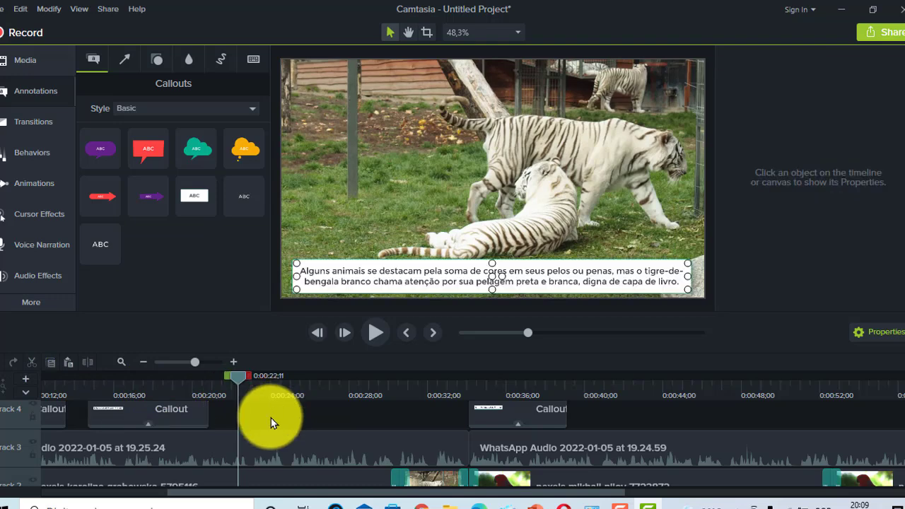
- Move the duplicated callout earlier on Track 4 so it starts directly at the end of the first tiger banner
click(232, 382)
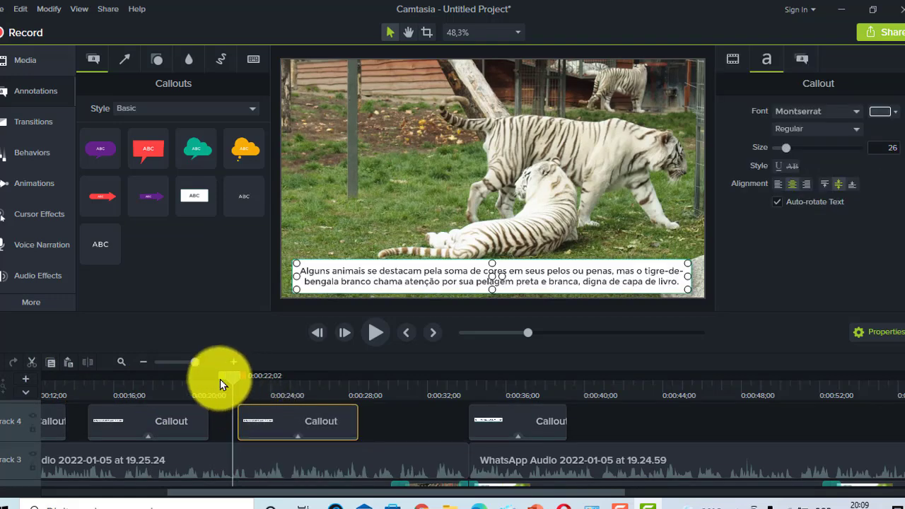
click(167, 388)
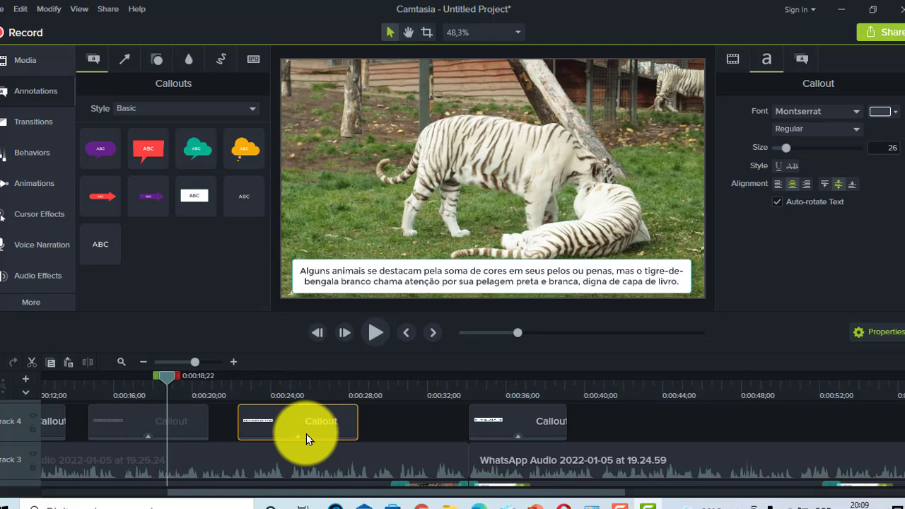
click(308, 444)
drag(313, 426, 279, 429)
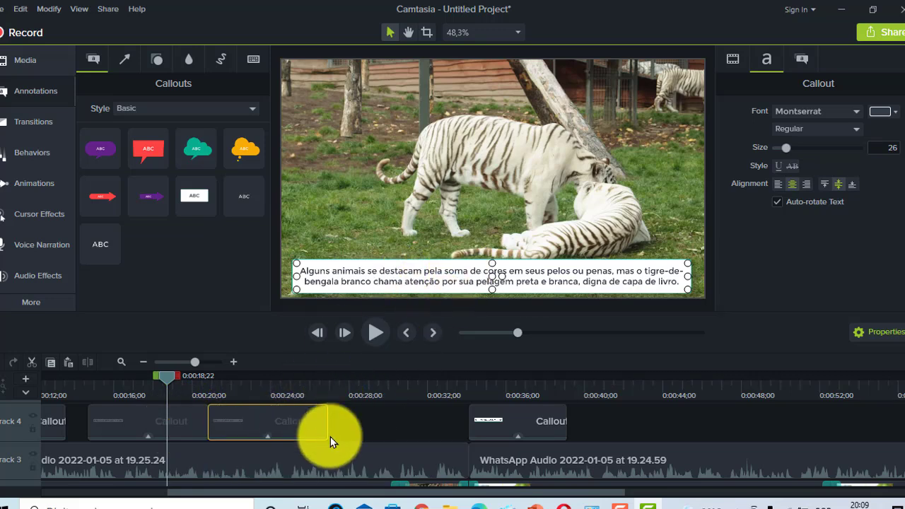
- Switch to the Canaltech article and copy the passage from "Também conhecido como tigre-indiano" through "Bengala ocidental"
click(423, 500)
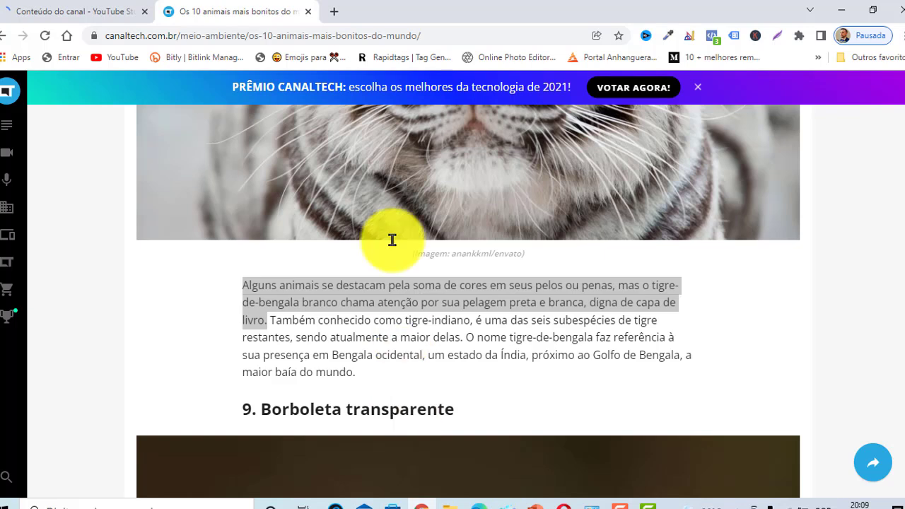
click(274, 320)
drag(291, 337, 269, 315)
click(279, 318)
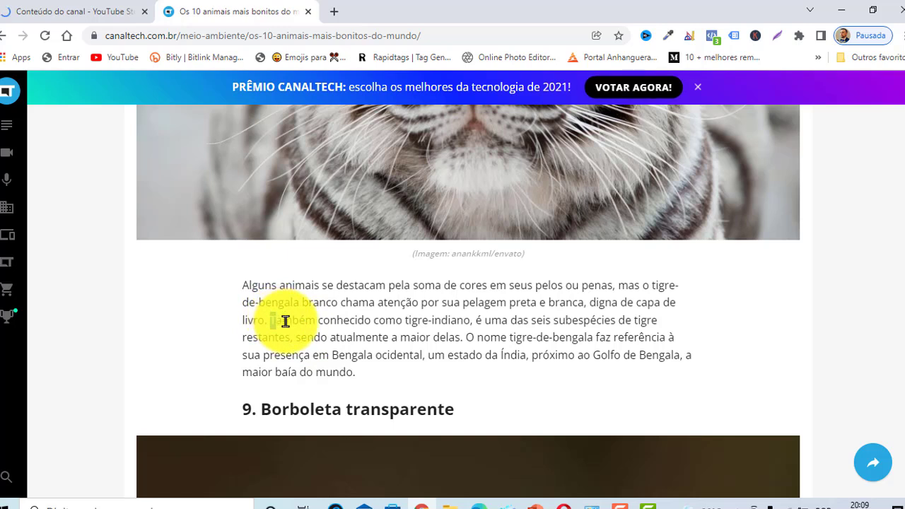
double_click(302, 322)
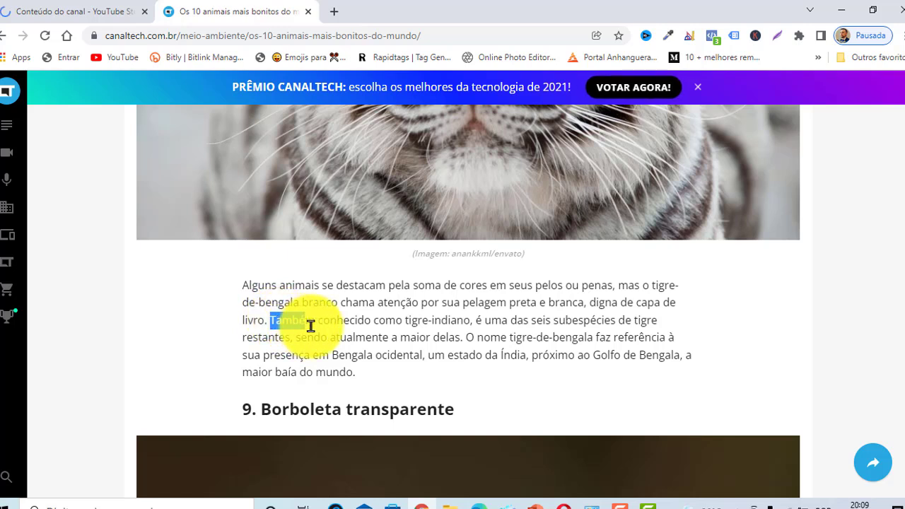
mouse_move(387, 335)
mouse_down()
mouse_move(469, 344)
mouse_move(333, 357)
mouse_move(427, 354)
mouse_move(384, 342)
mouse_up()
right_click(384, 343)
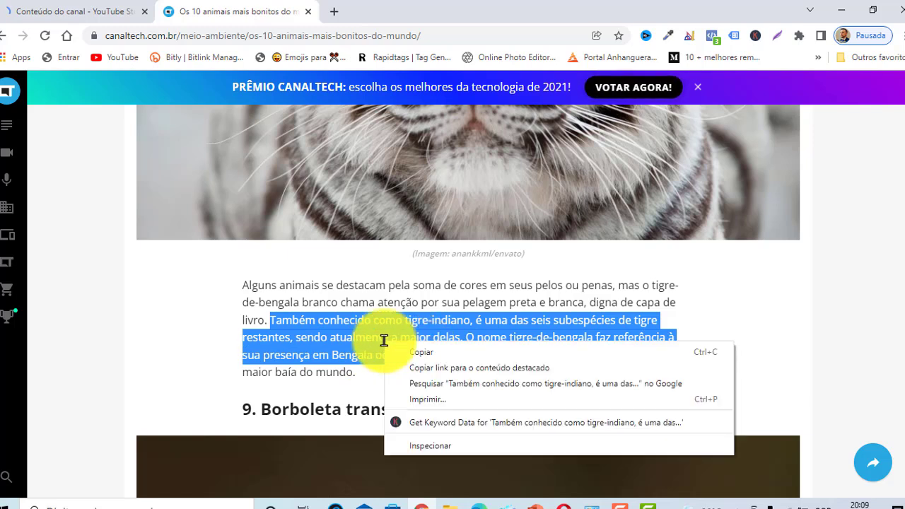
click(418, 351)
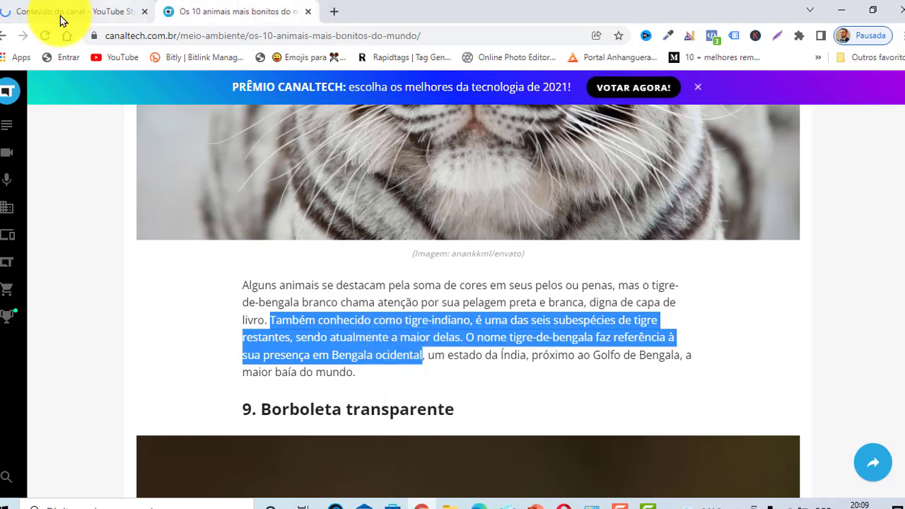
- Switch back to Camtasia, play up to the second banner callout and replace its text with the copied passage
click(642, 488)
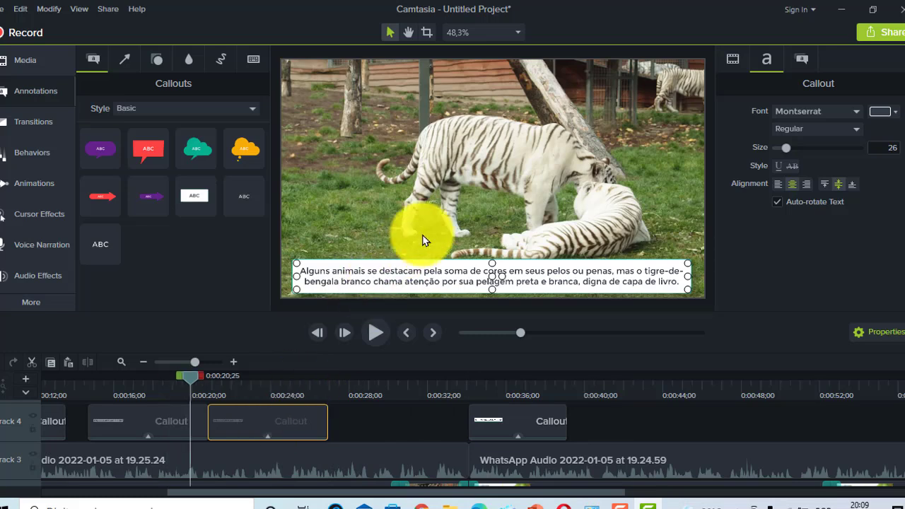
click(370, 336)
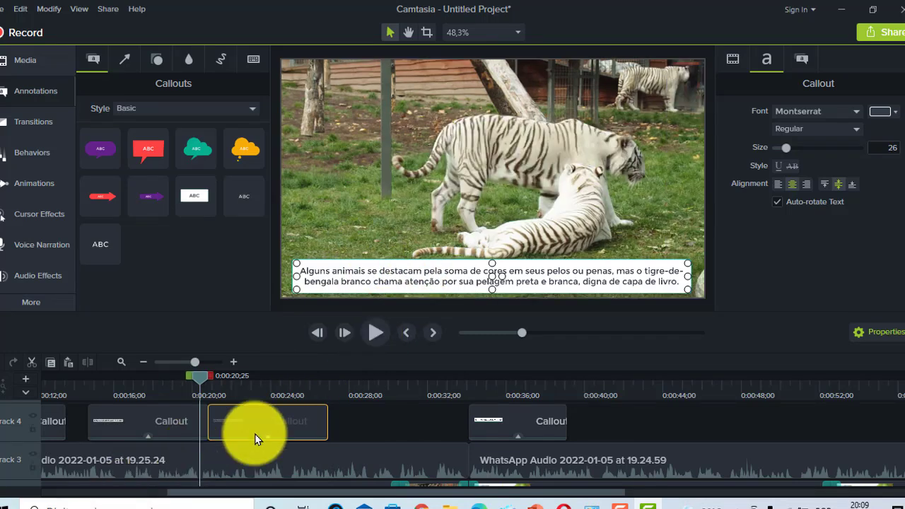
double_click(440, 271)
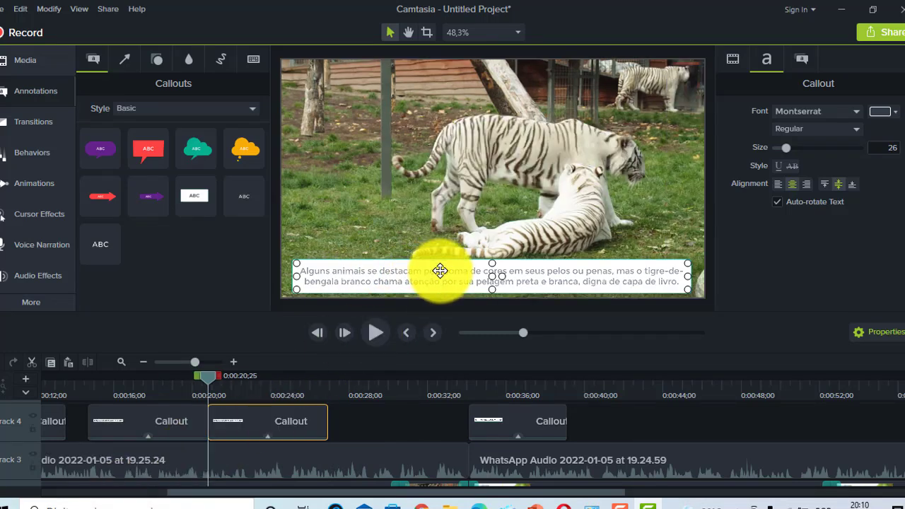
key(ctrl+v)
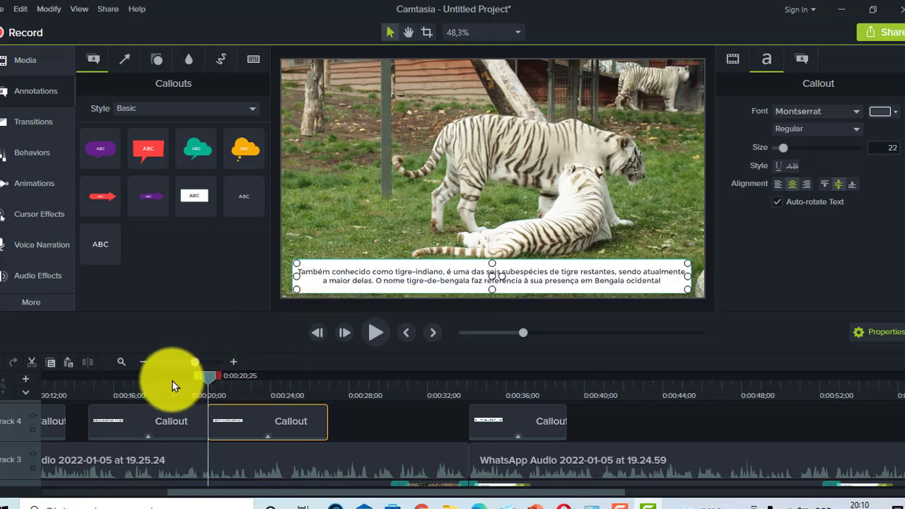
- Review the first tiger banner at several points on the timeline, up to 0:00:16;23, and view the whole project timeline
click(124, 386)
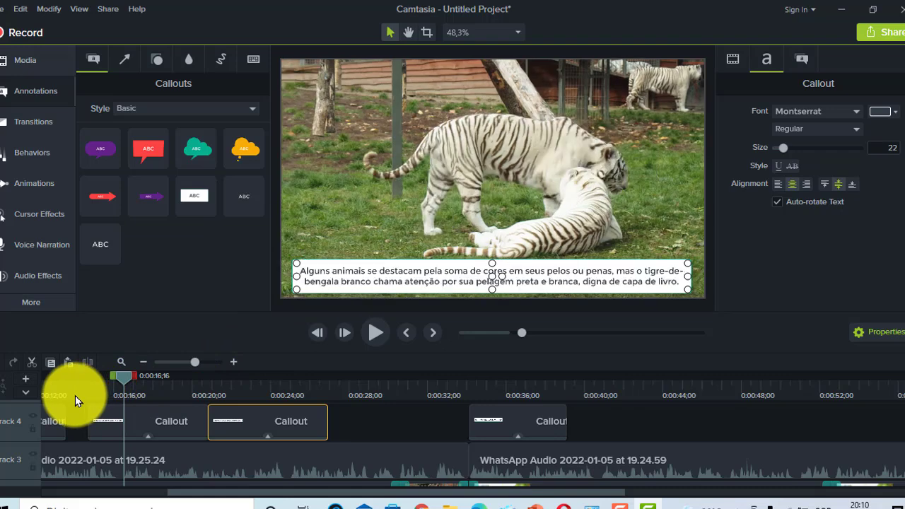
click(75, 396)
click(79, 396)
drag(88, 400, 128, 396)
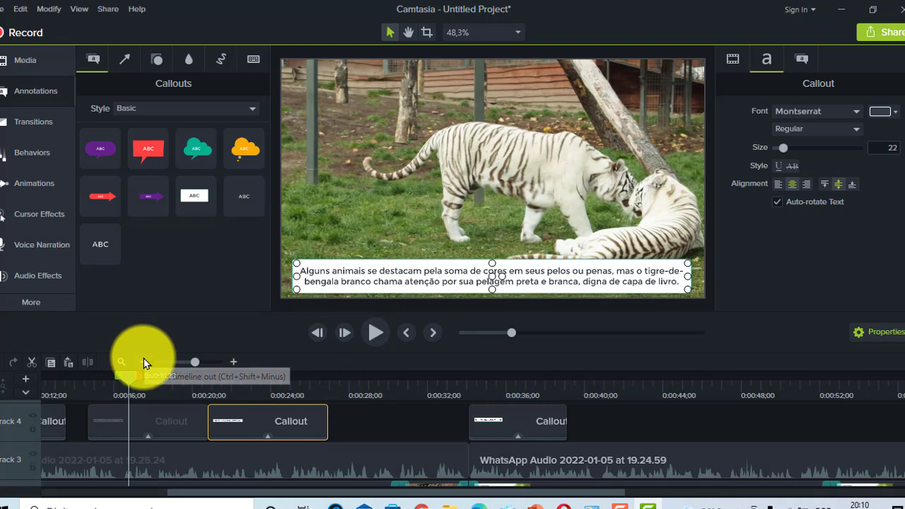
scroll(144, 359, down, 5)
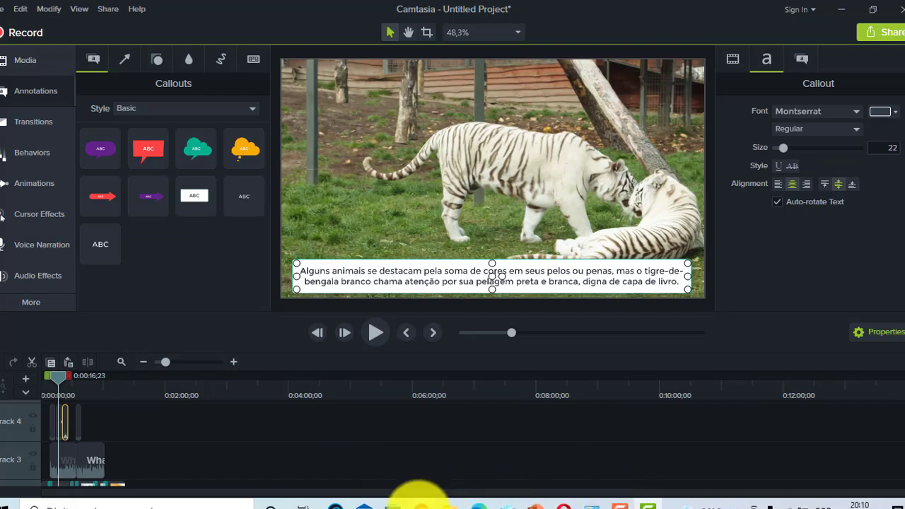
- Switch to the YouTube Studio upload in the browser, continue with the identity confirmation and choose to wait for the unresponsive pages
click(422, 504)
click(11, 7)
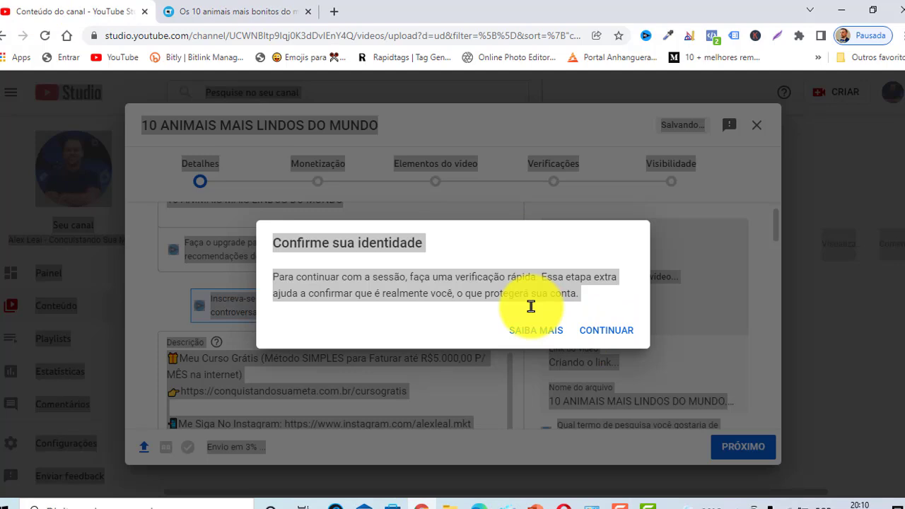
click(544, 249)
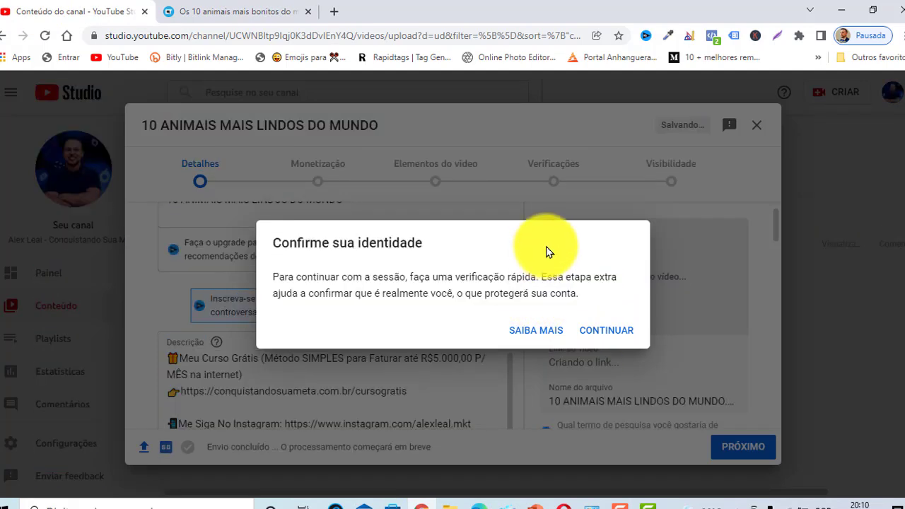
click(607, 331)
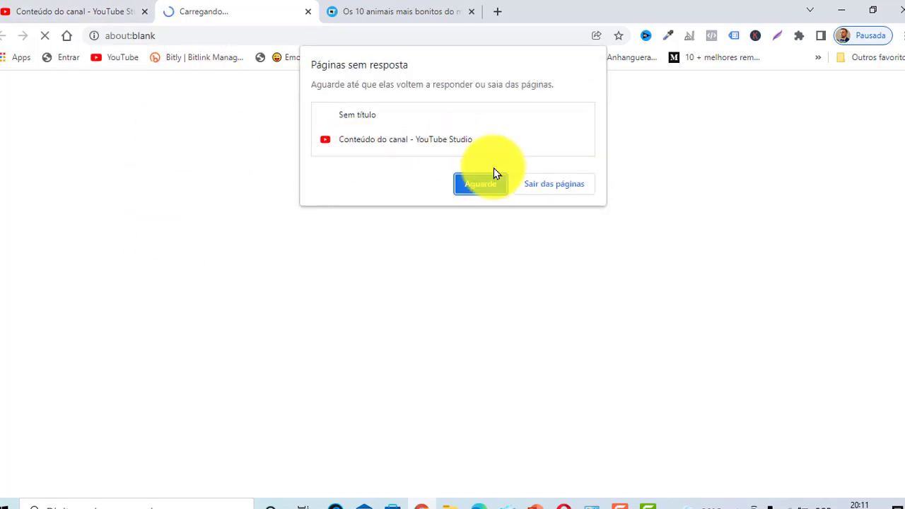
click(475, 185)
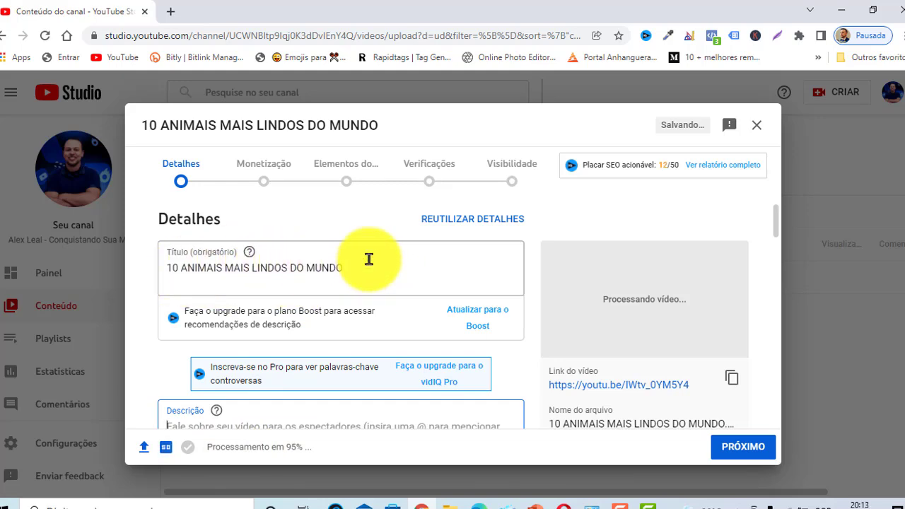
- Review the title and description fields in the upload's Details form
scroll(368, 262, down, 2)
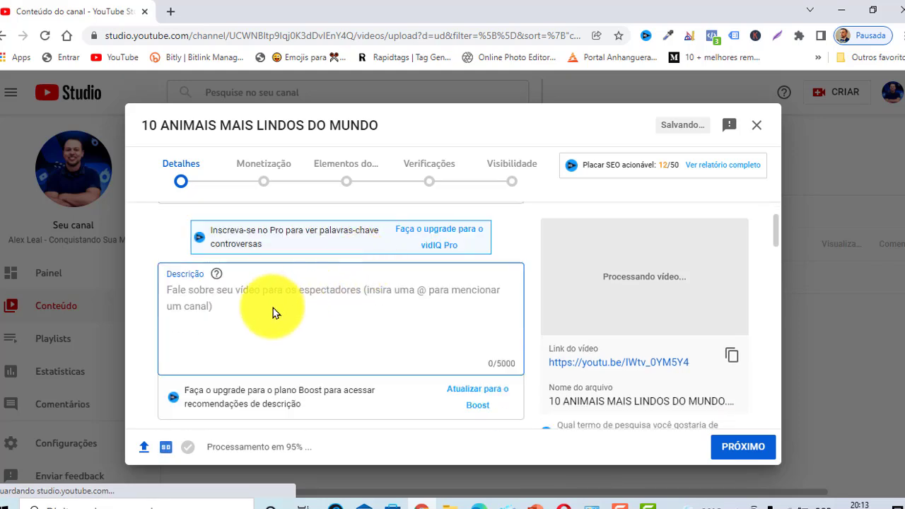
click(283, 304)
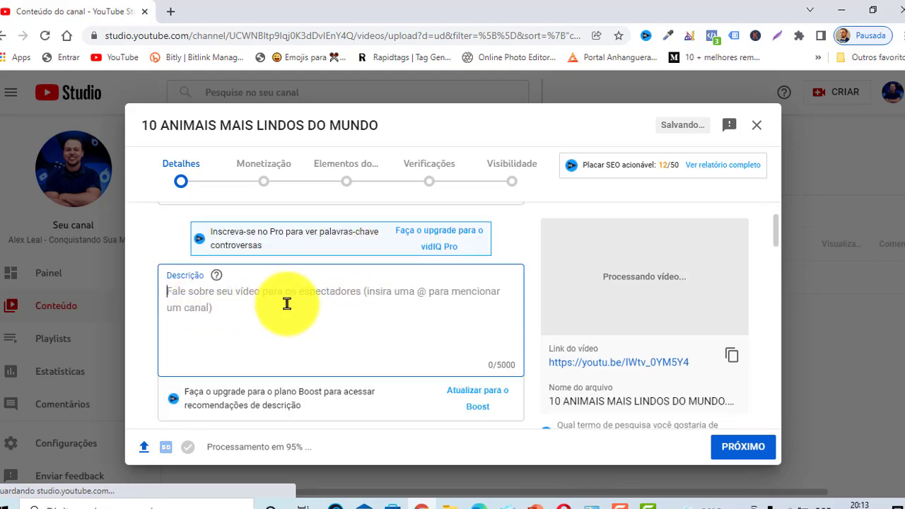
scroll(287, 304, up, 2)
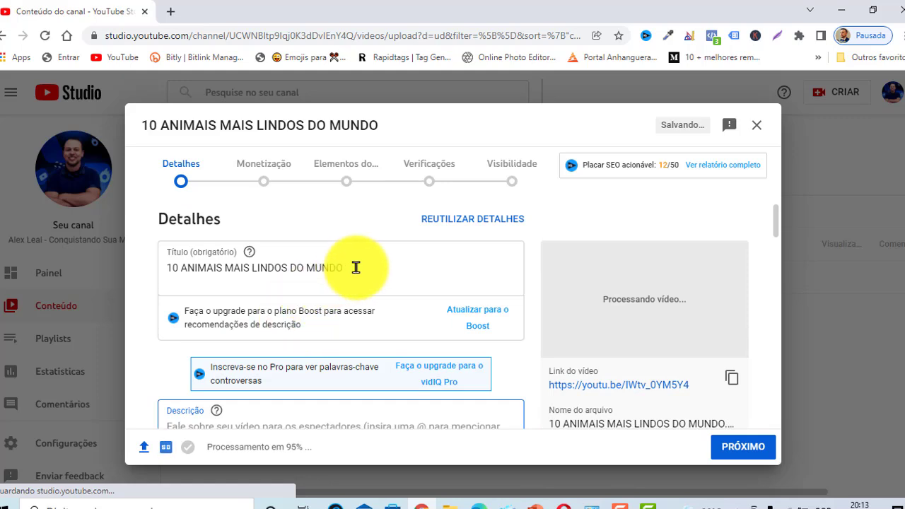
- Copy the video title into the description and add below it "nesse vídeo você conhecera os 10 animais mais lindos do mundo..."
drag(171, 271, 171, 269)
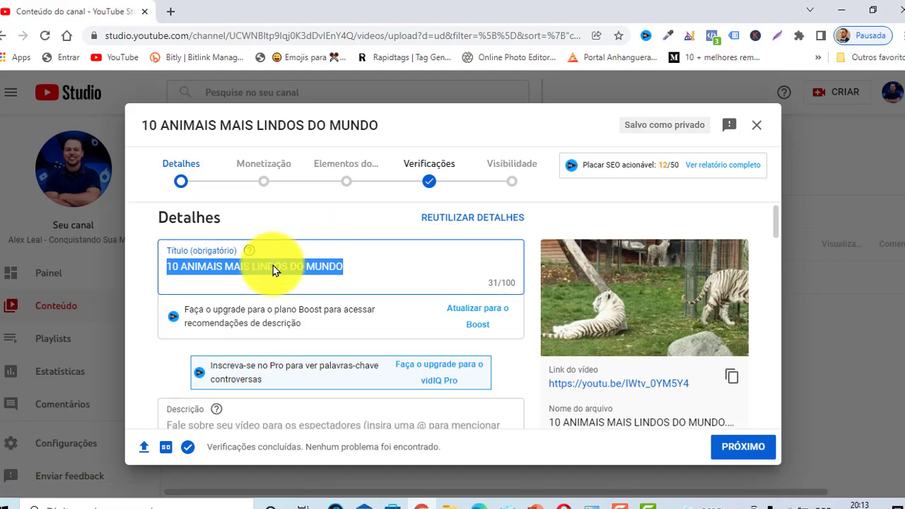
scroll(273, 265, down, 2)
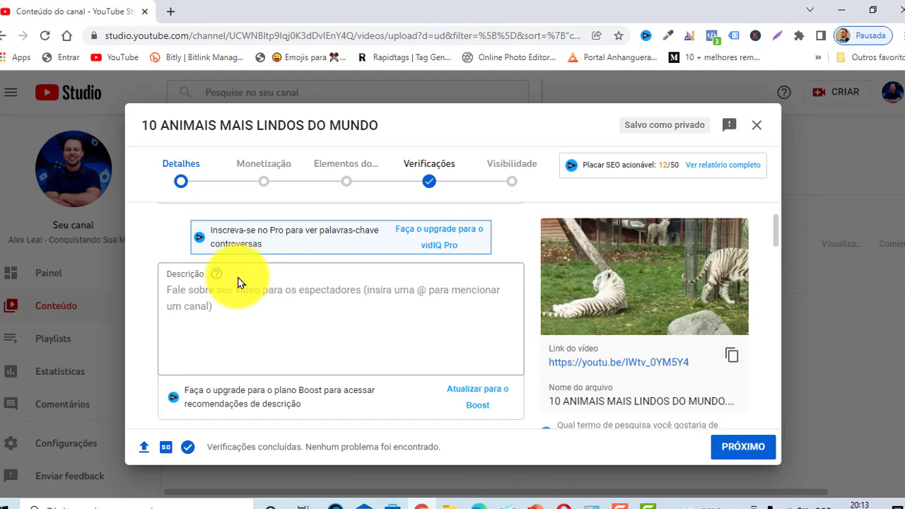
click(190, 294)
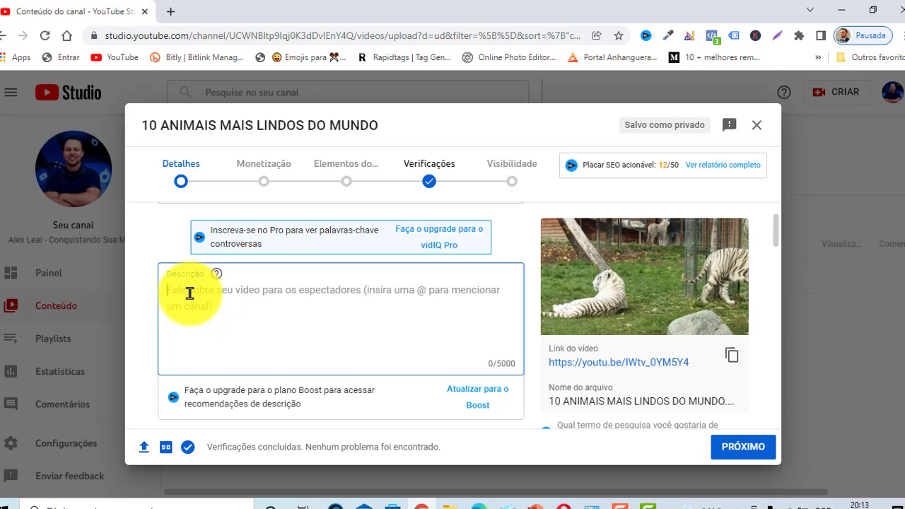
key(ctrl+v)
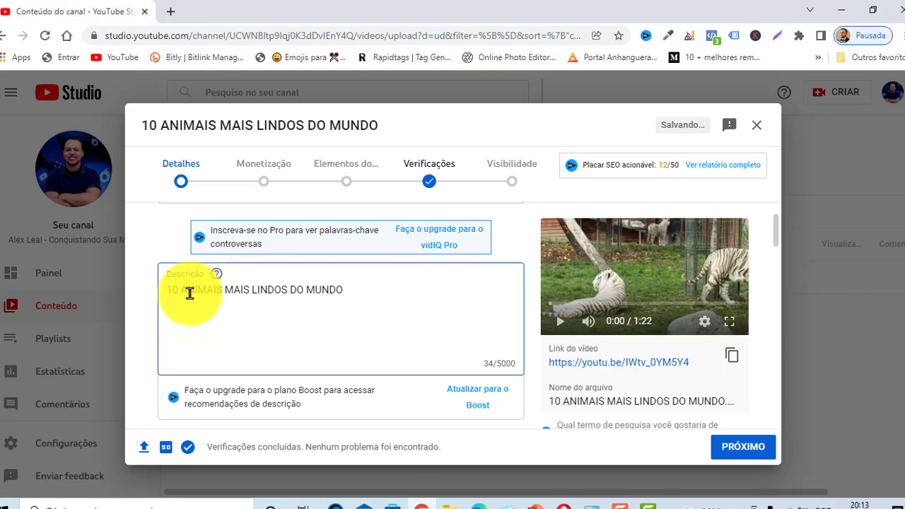
text(nesse video você conh)
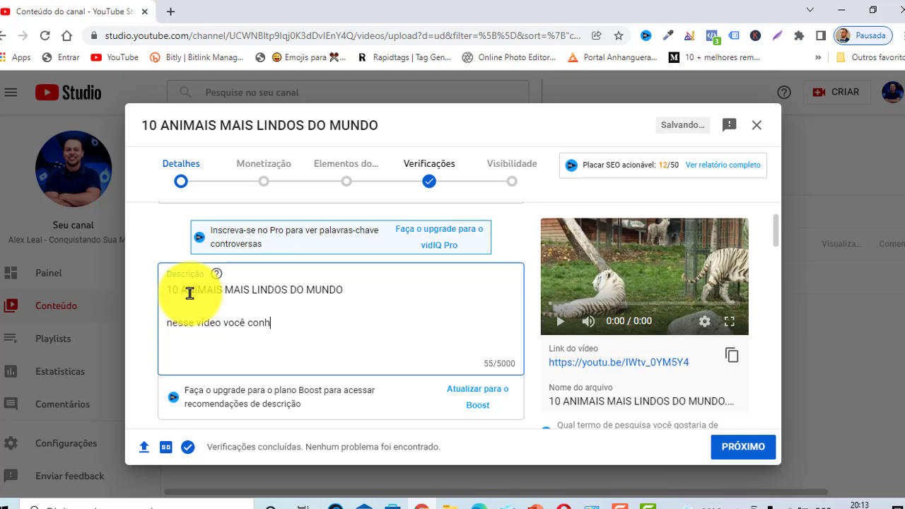
text(ecera os 10 an)
text(ais mais lin)
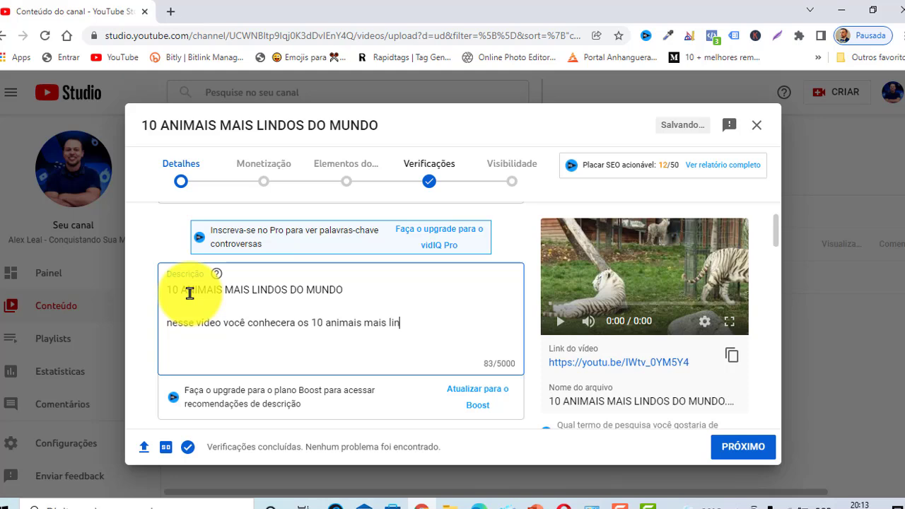
text(dos do mundo...)
key(Return)
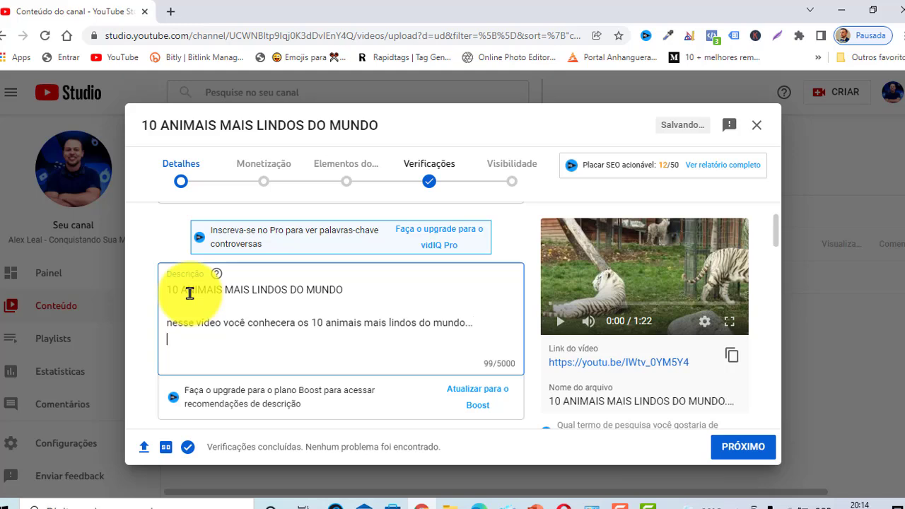
- List "tigre branco" and "arara vermelha" in the description on separate lines with blank lines between them
key(Return)
text(ti)
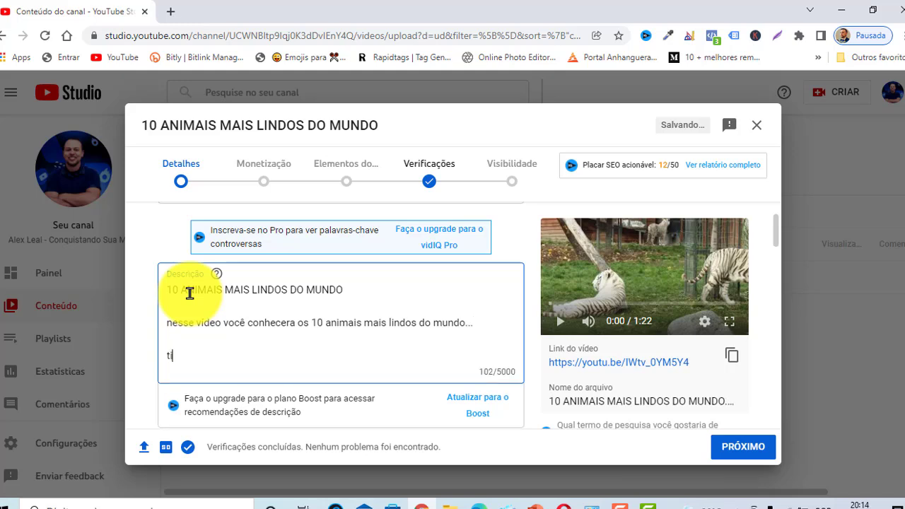
text(gre branco)
key(Return)
key(Return)
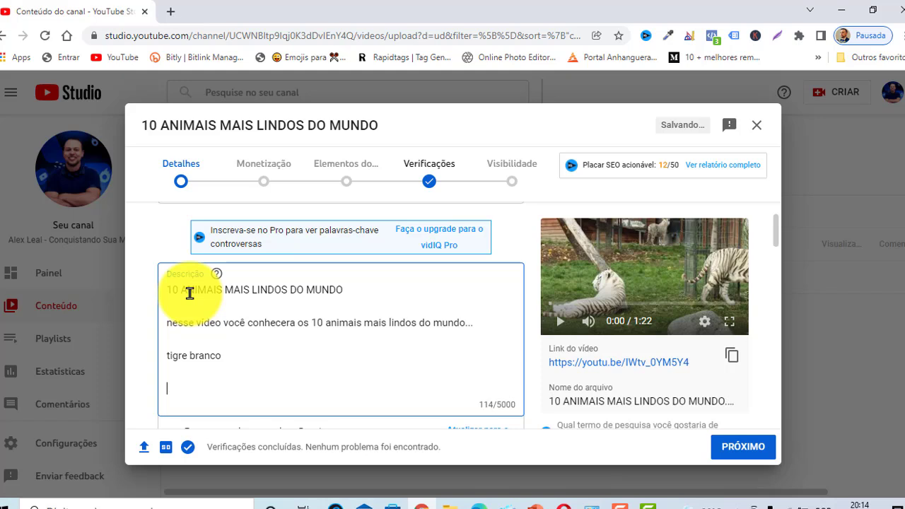
text(arara vermelha)
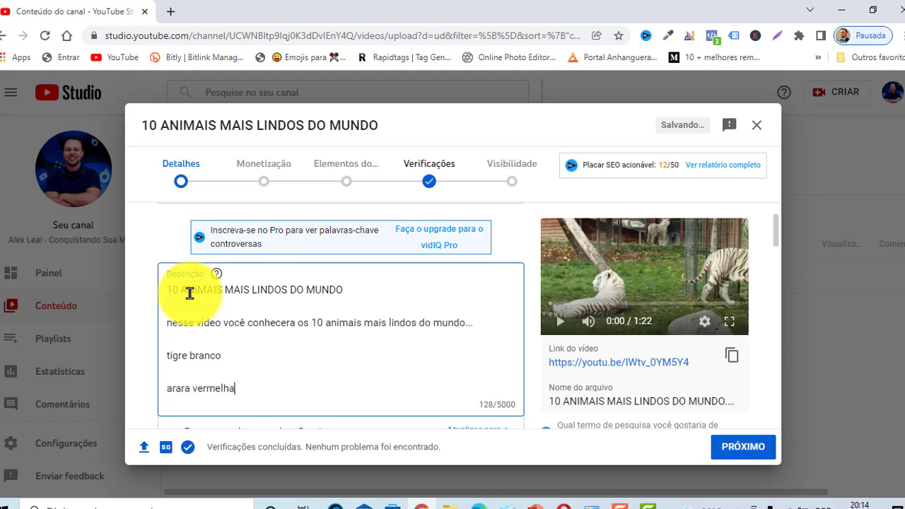
key(Return)
key(Return)
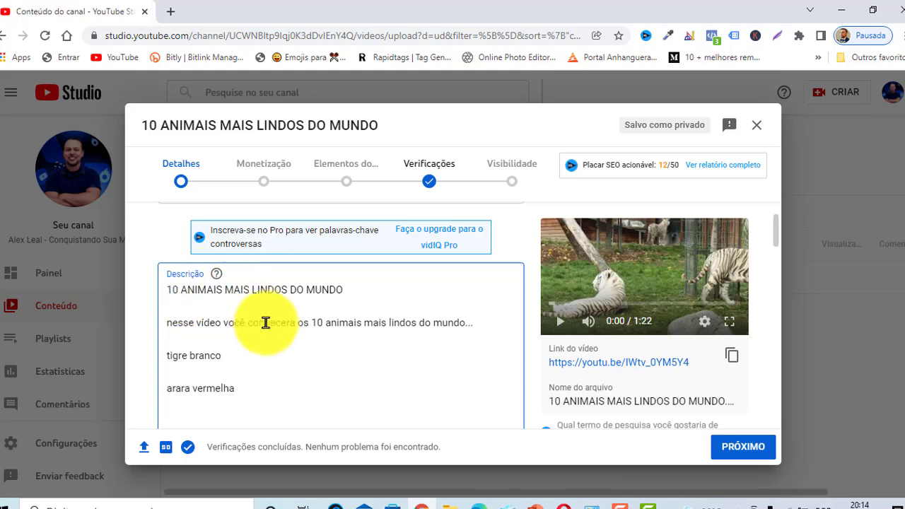
- Add "TOP" at the start of the video title so it reads "TOP 10 ANIMAIS MAIS LINDOS DO MUNDO"
scroll(276, 352, down, 1)
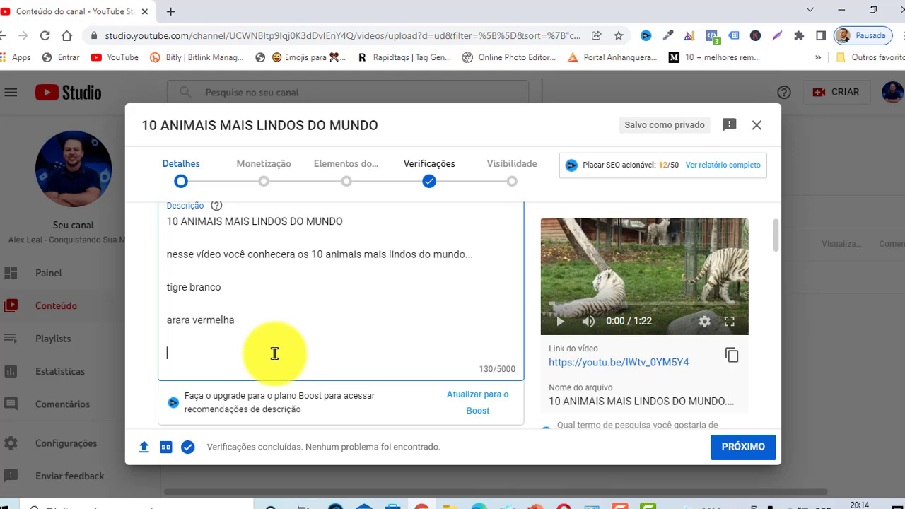
scroll(295, 309, up, 3)
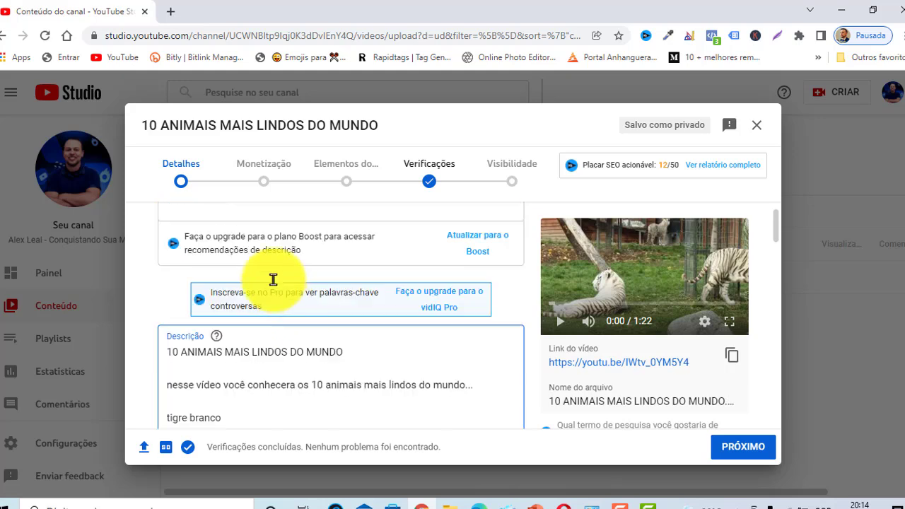
scroll(222, 338, up, 1)
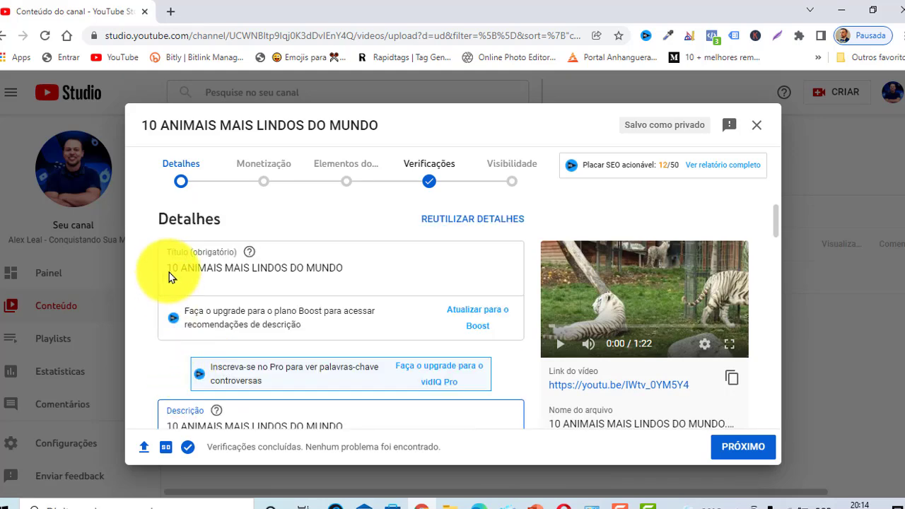
click(211, 305)
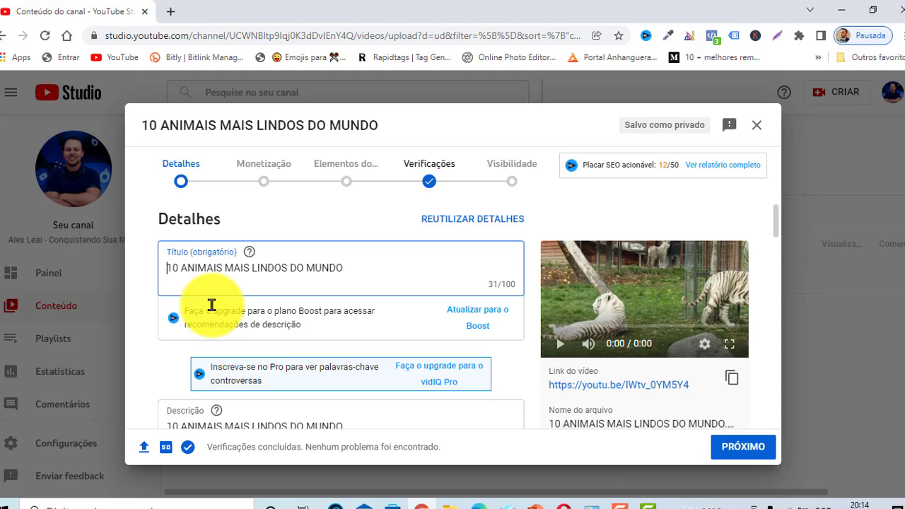
text(TOP)
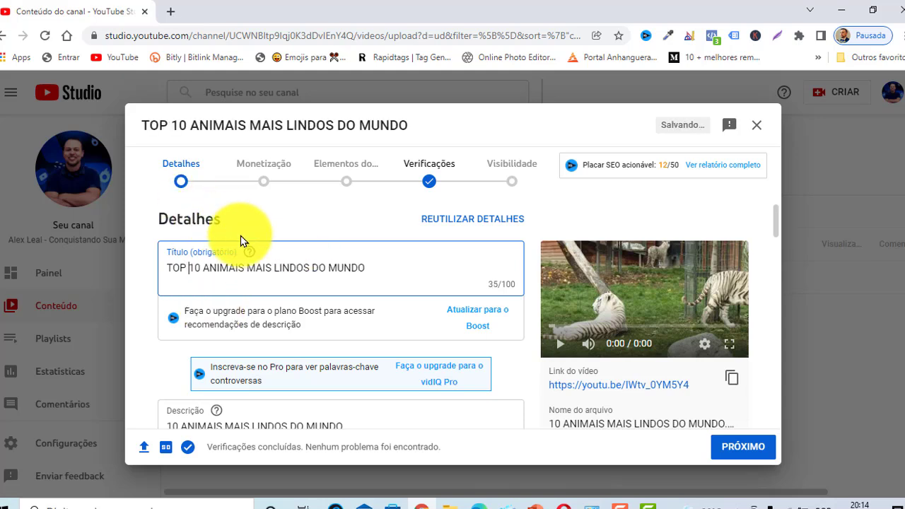
- Add "TOP" at the start of the description's first line to match the video title
scroll(225, 289, down, 1)
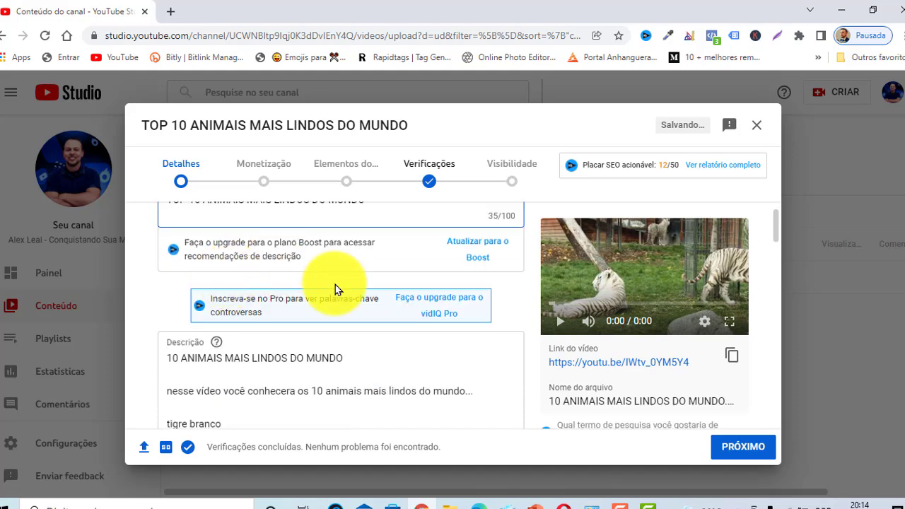
scroll(262, 313, down, 1)
scroll(227, 317, down, 1)
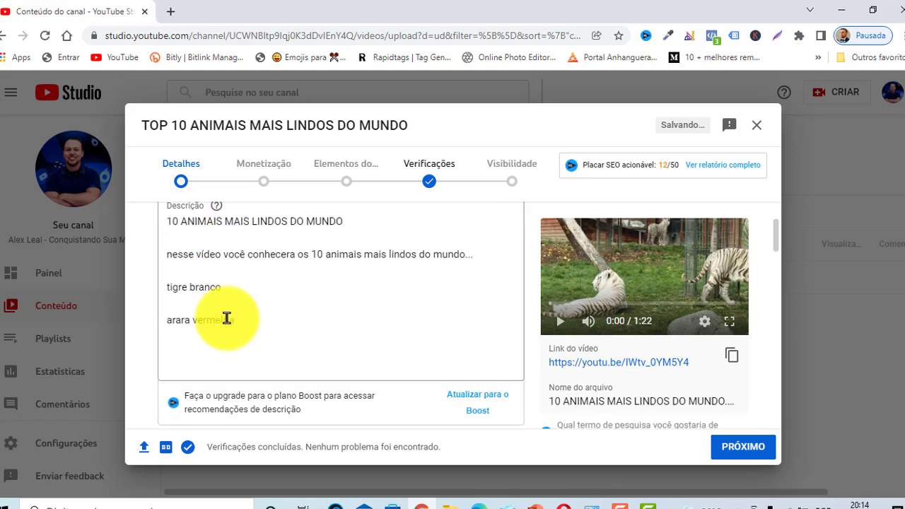
click(172, 254)
key(Up)
text(TOP)
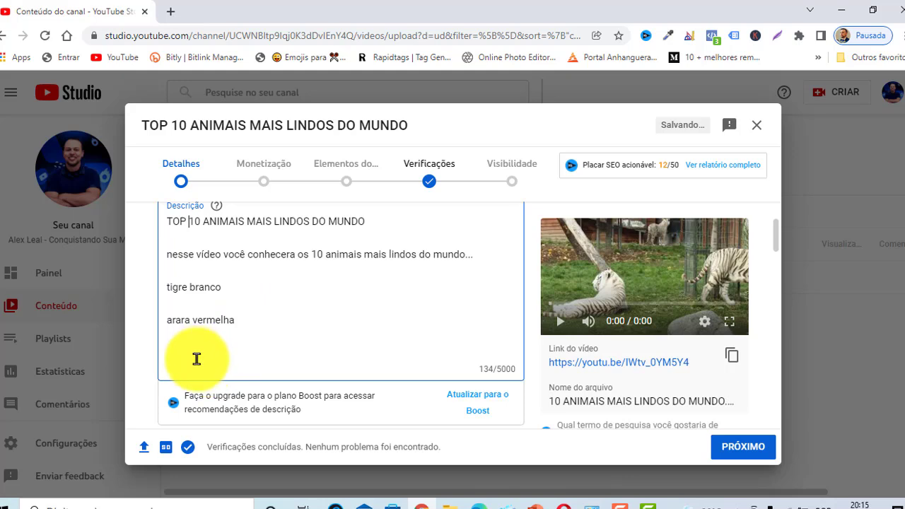
- Add the hashtags "#top10 #animais #animaislindos" on the last line of the description
key(ctrl+a)
click(223, 356)
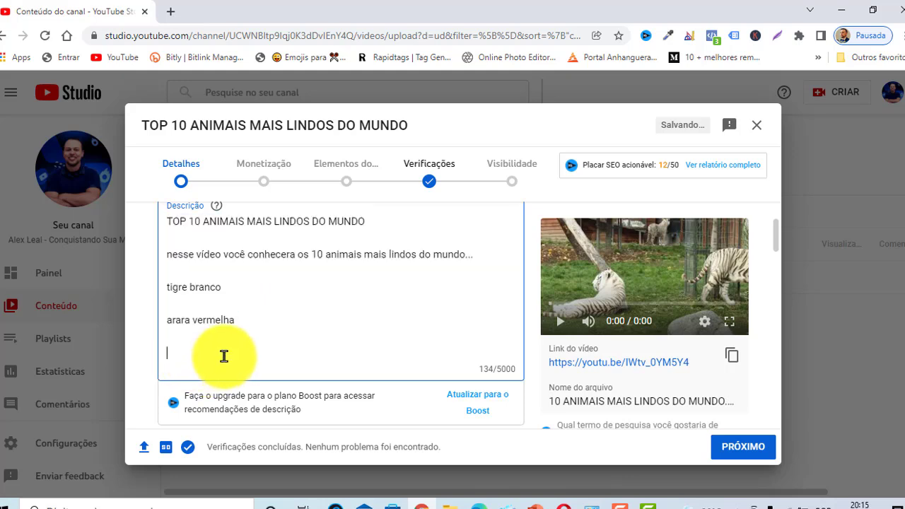
text(#top10 #animais #anima)
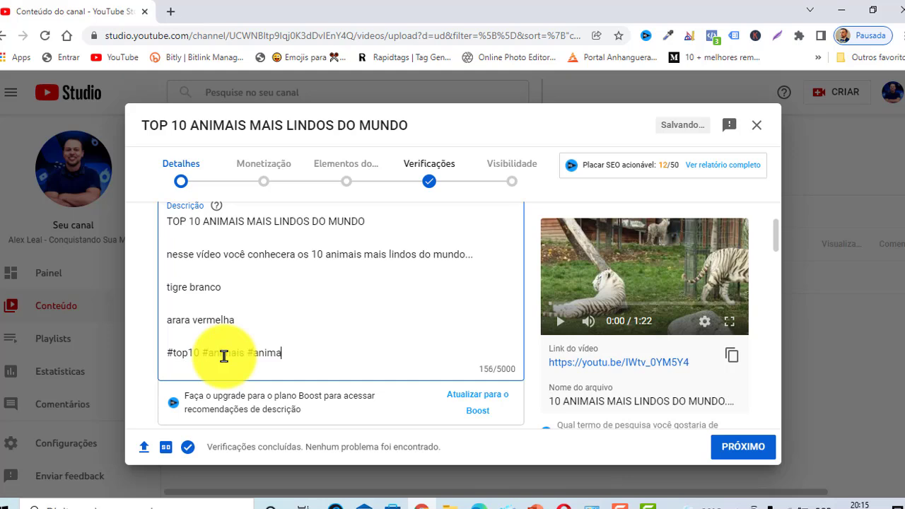
text(islindos)
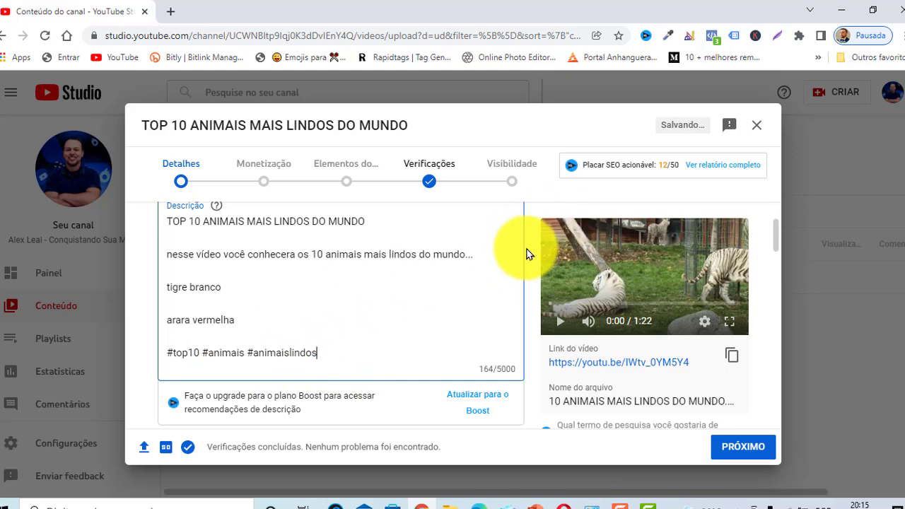
- Check the upload's thumbnail options and open Canva's home page in a new browser tab, waiting for the unresponsive page
scroll(526, 255, down, 1)
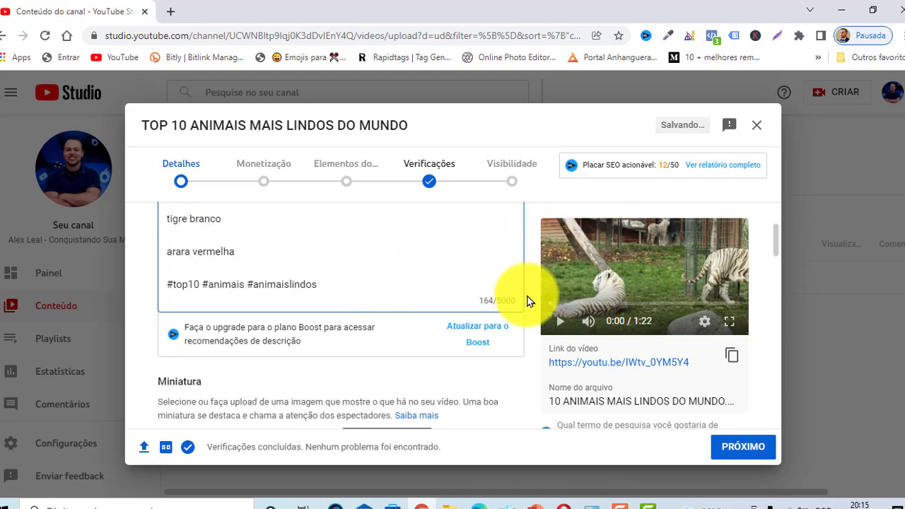
scroll(275, 325, down, 3)
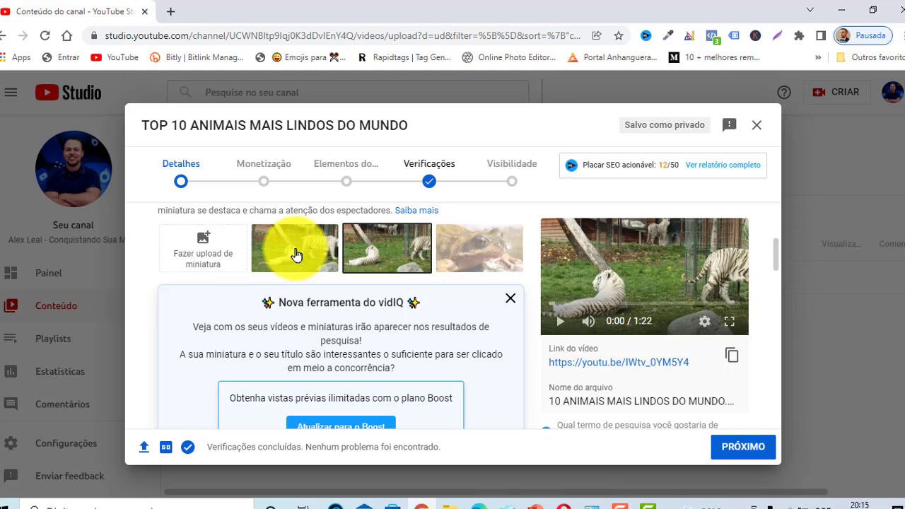
click(171, 11)
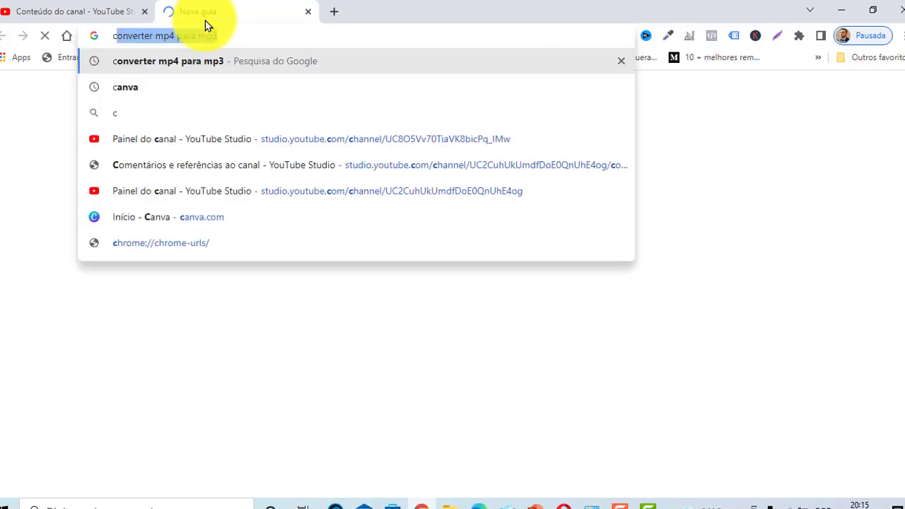
text(canva)
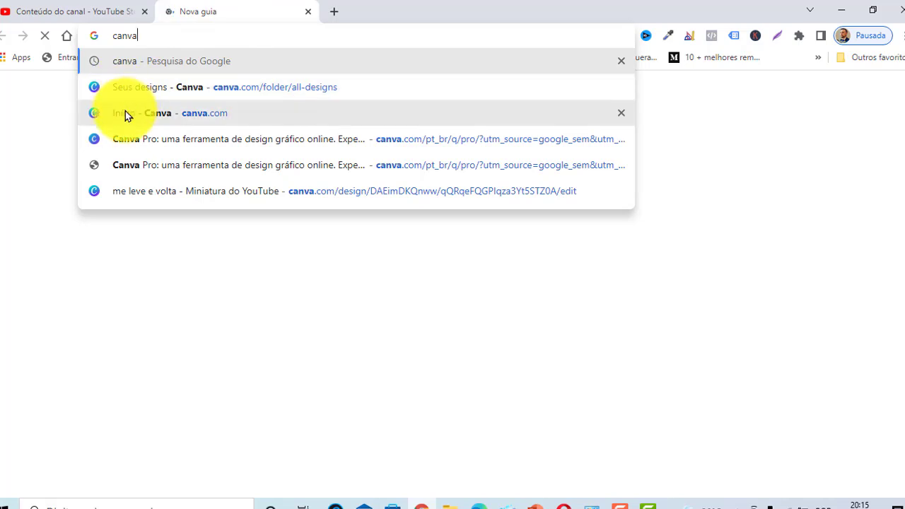
click(125, 113)
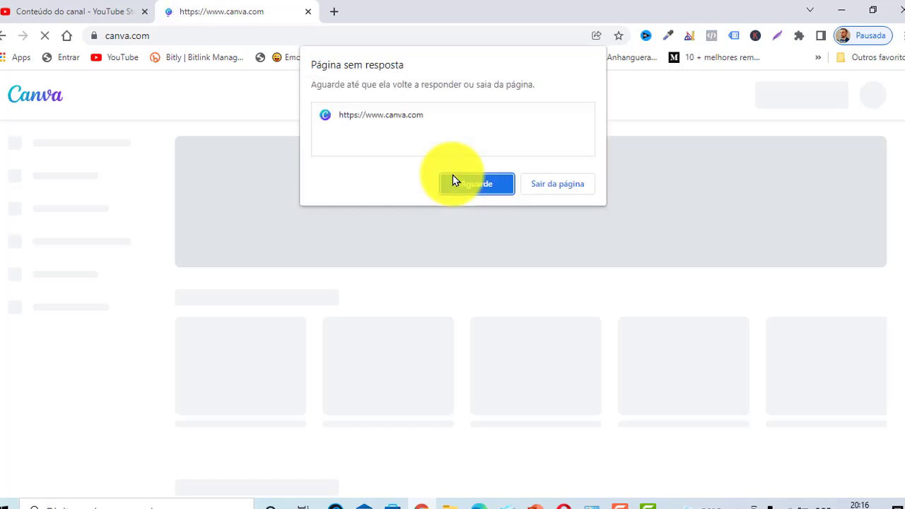
click(454, 181)
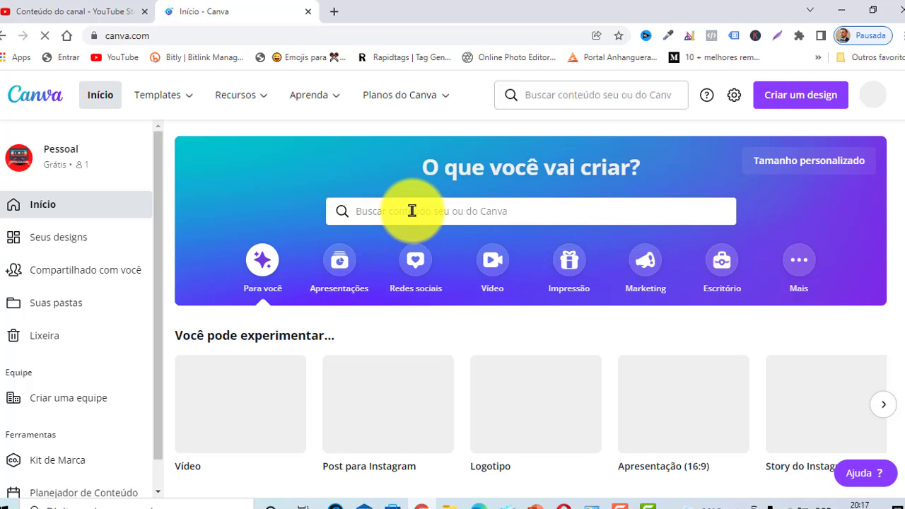
- Search Canva for "youtube", choose the Miniatura do YouTube template type and wait for the unresponsive page
click(412, 211)
text(youtube)
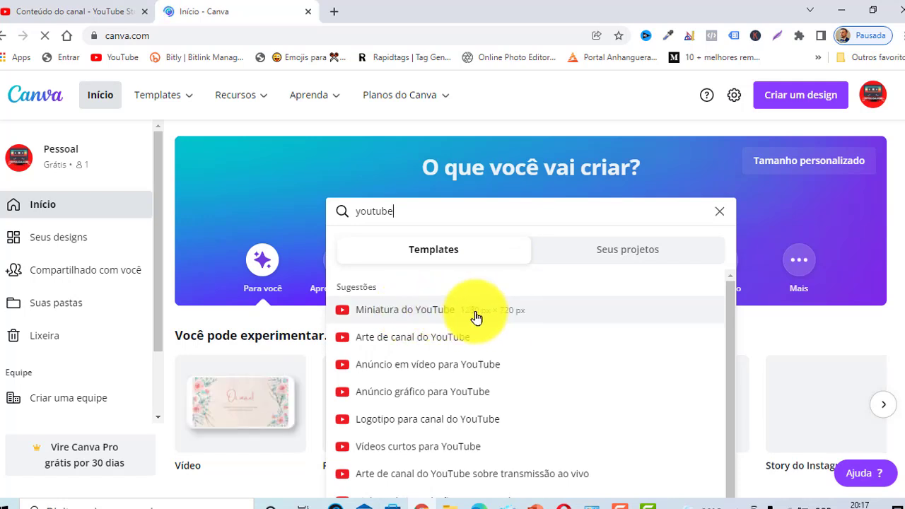
click(403, 316)
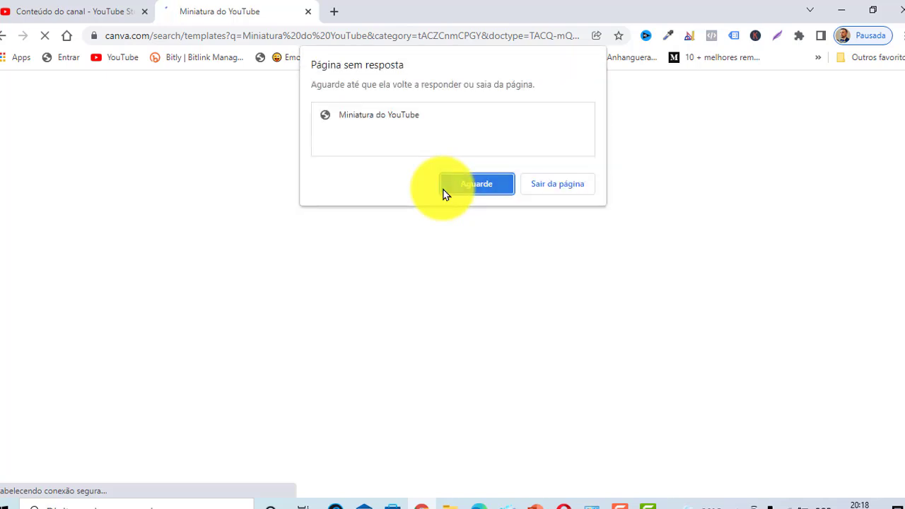
click(459, 187)
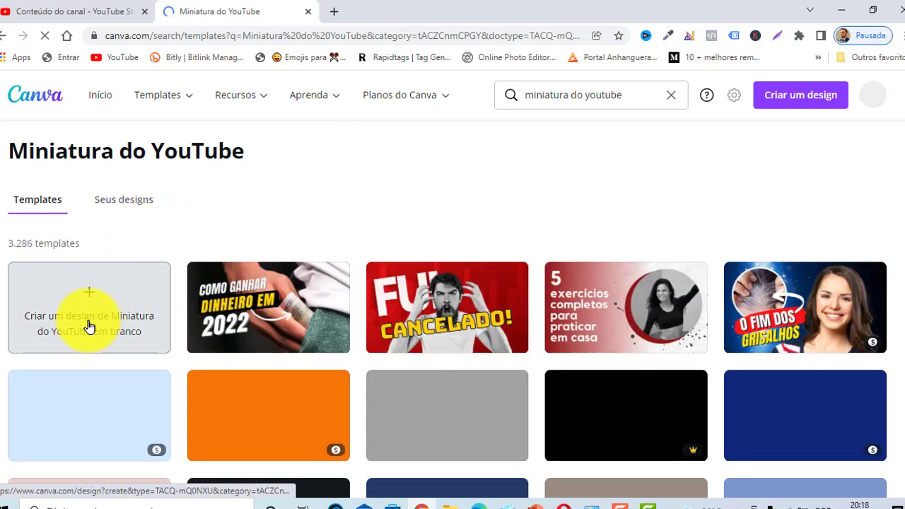
- Create a blank Miniatura do YouTube design and dismiss the browser's translation pop-ups
click(79, 323)
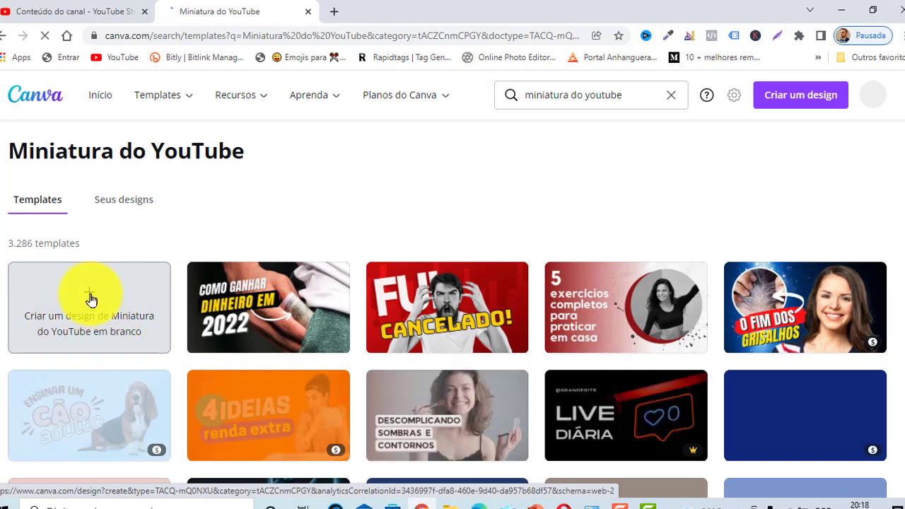
click(92, 299)
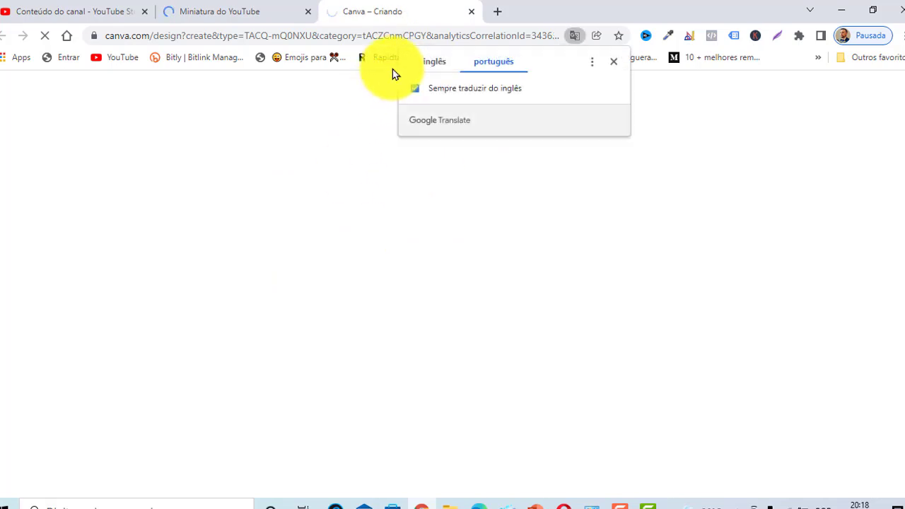
click(615, 63)
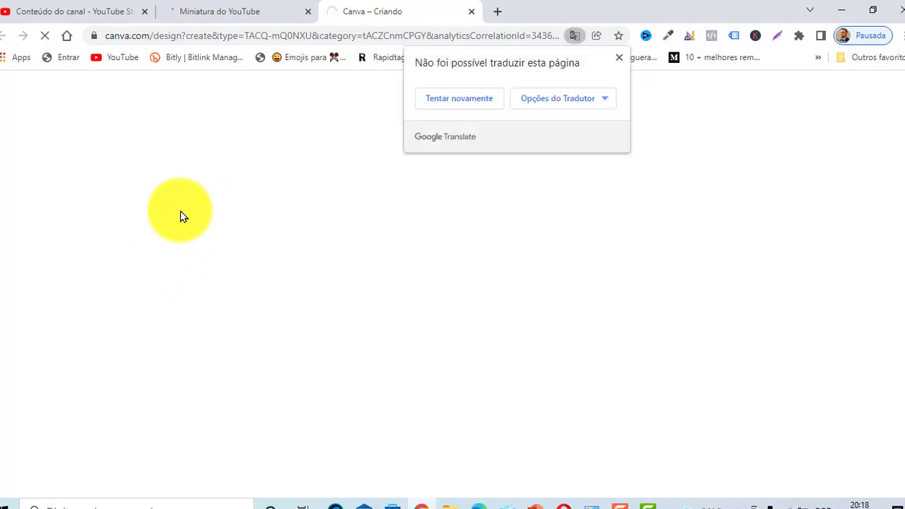
click(619, 60)
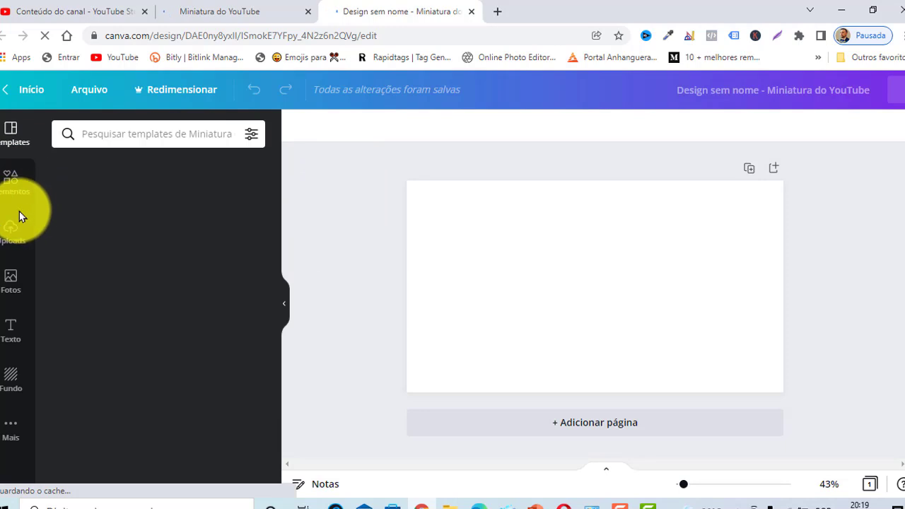
- Search Canva's photo library for "animais" and wait for the results to load
click(8, 233)
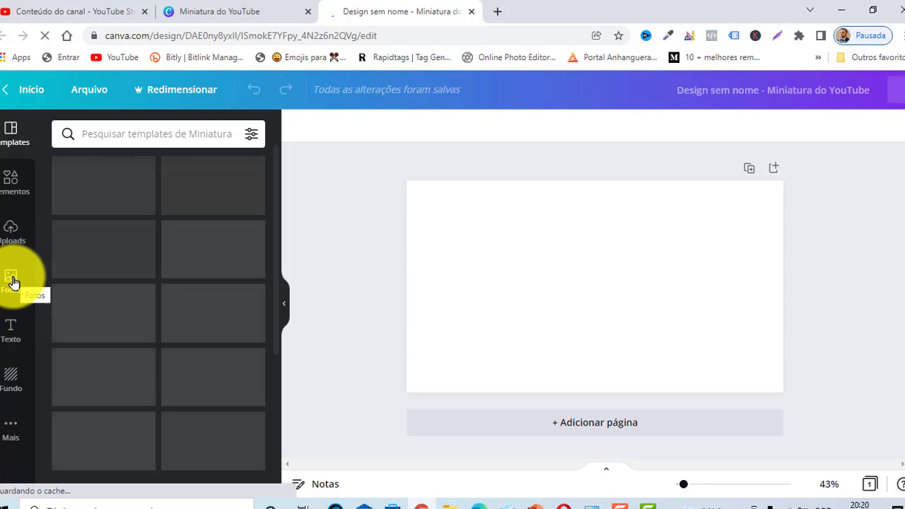
click(12, 280)
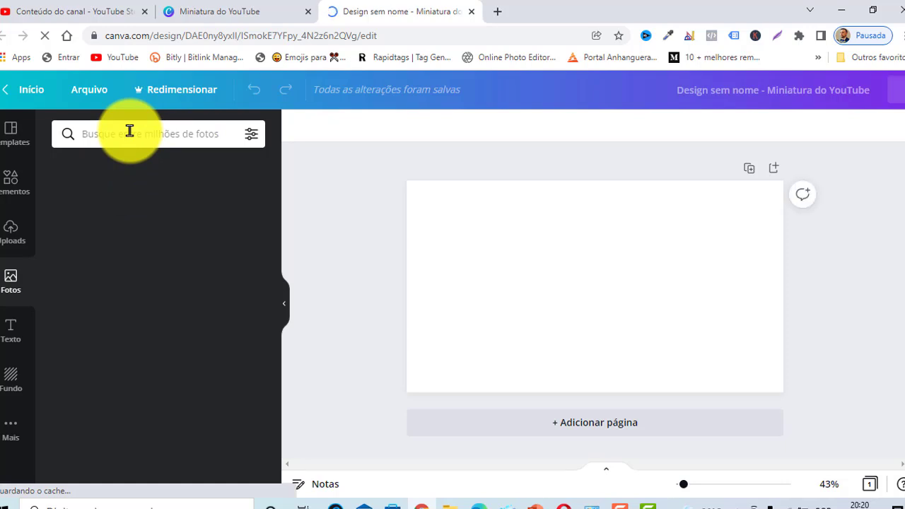
click(130, 132)
text(an)
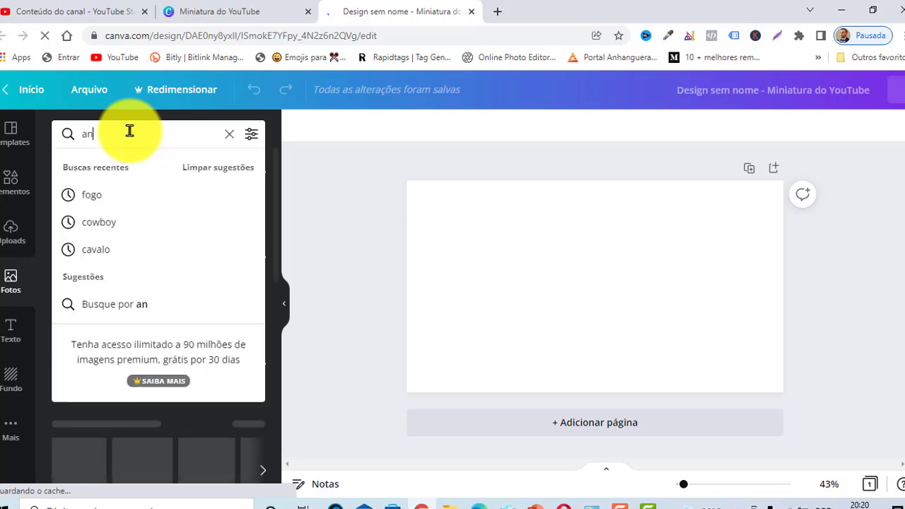
text(imais)
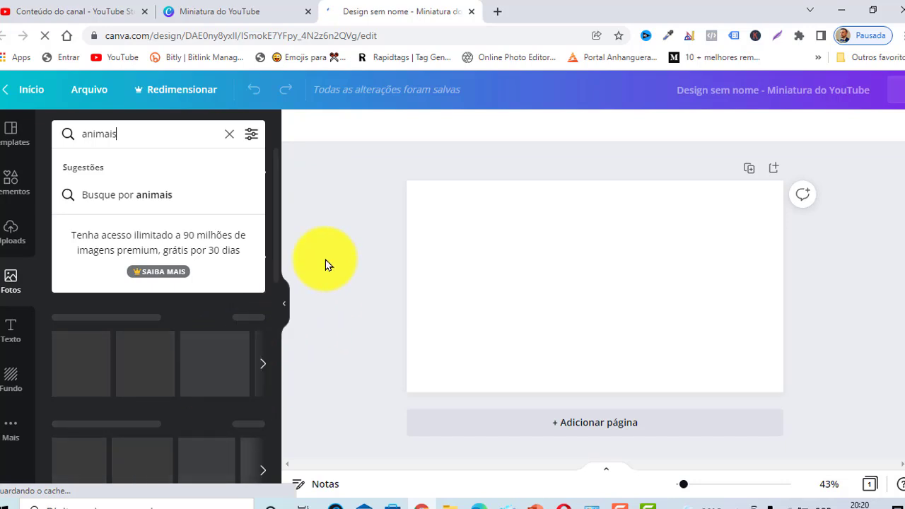
key(Return)
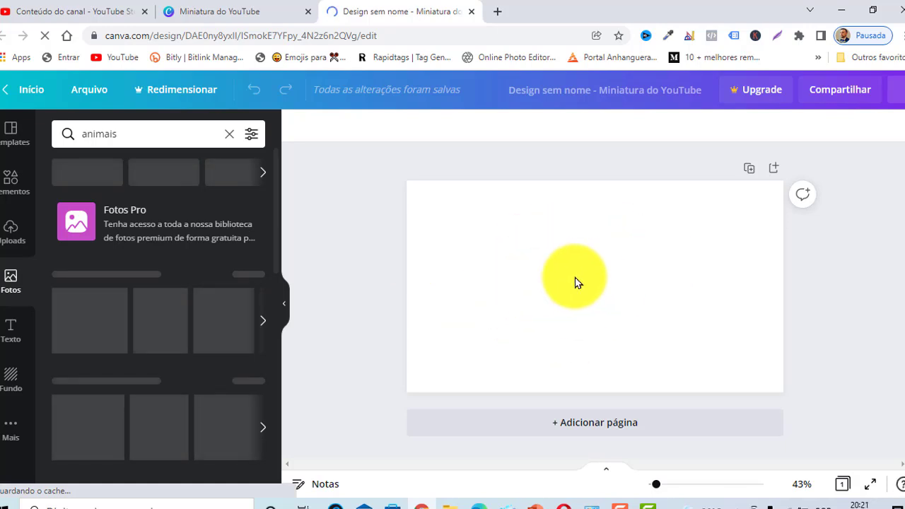
click(527, 281)
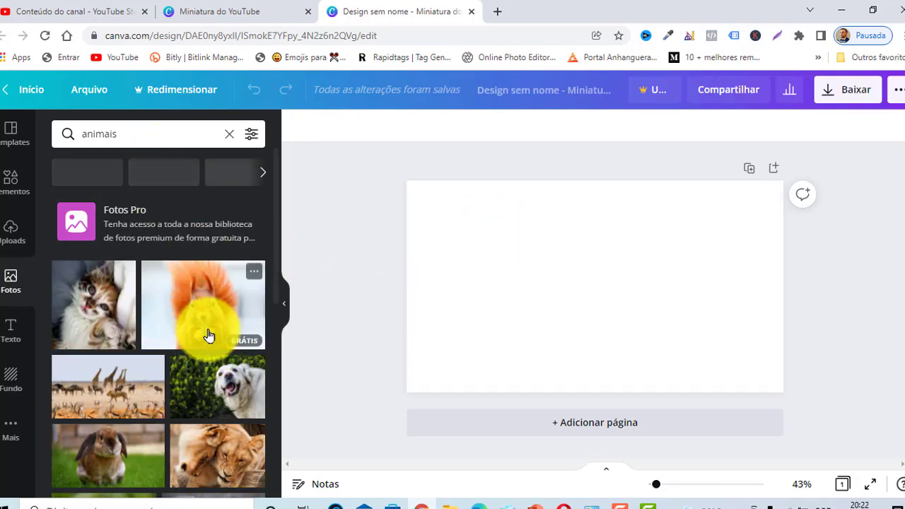
- Find the free tiger photo among the "animais" results and add it to the blank thumbnail
scroll(203, 326, down, 2)
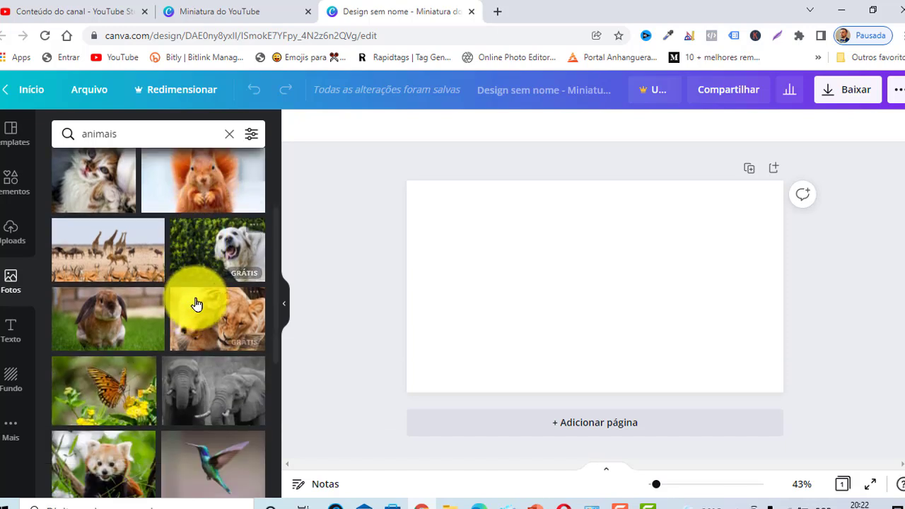
scroll(212, 393, down, 1)
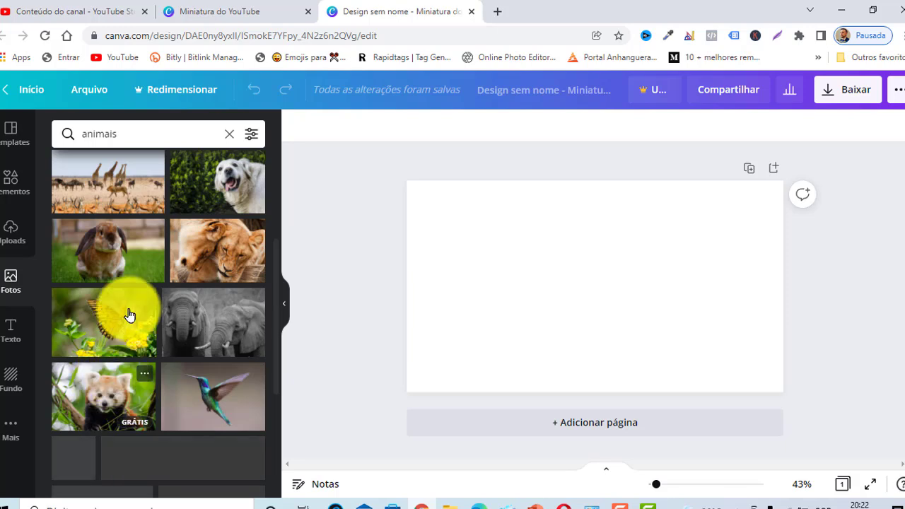
scroll(150, 320, down, 1)
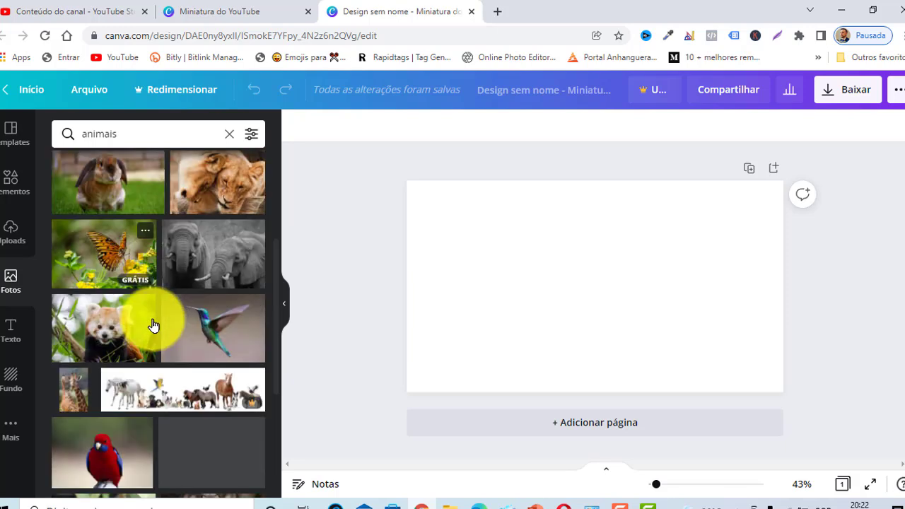
scroll(153, 327, down, 2)
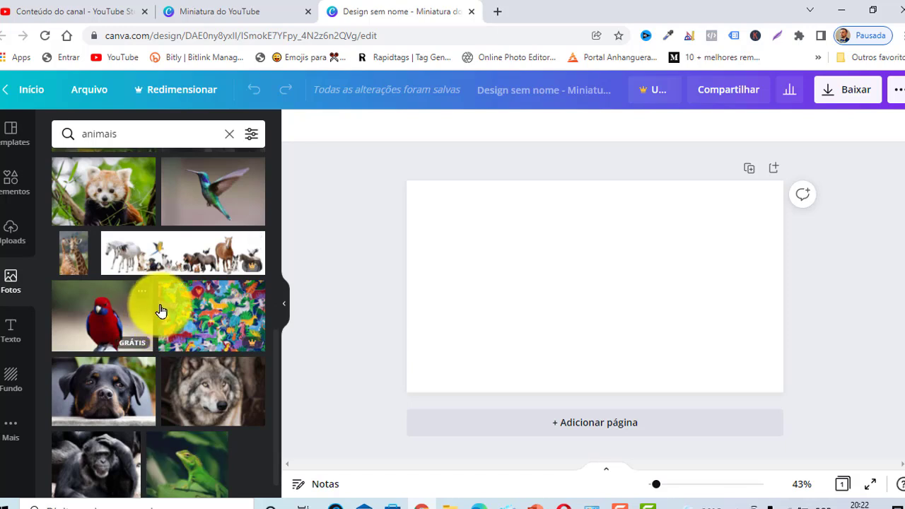
scroll(160, 309, down, 2)
scroll(140, 290, down, 1)
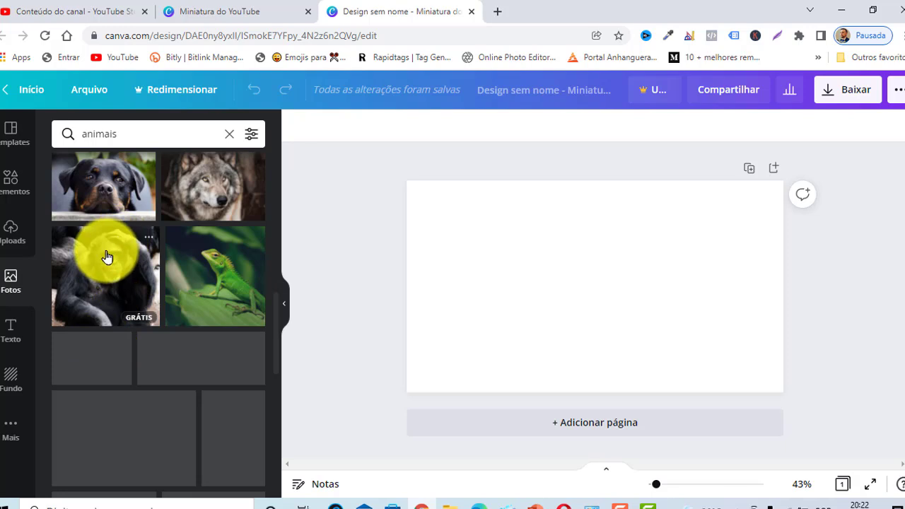
scroll(107, 255, down, 2)
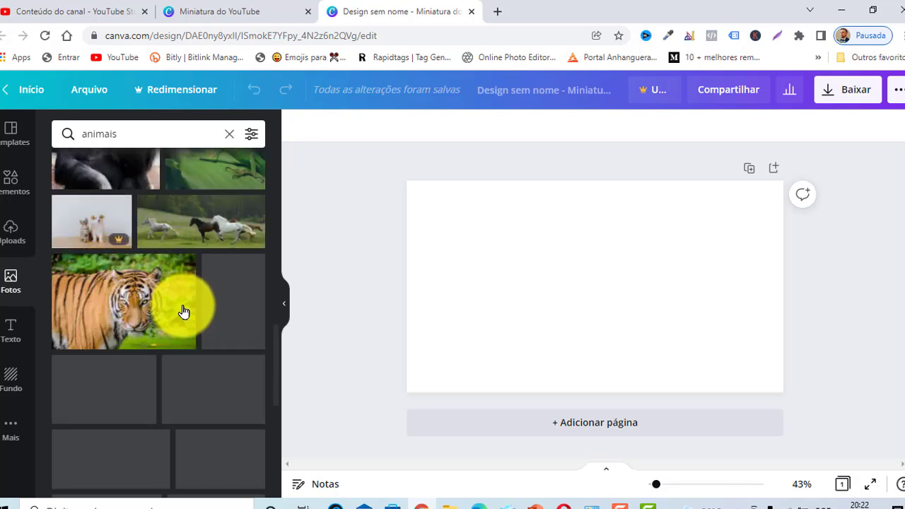
scroll(120, 316, down, 1)
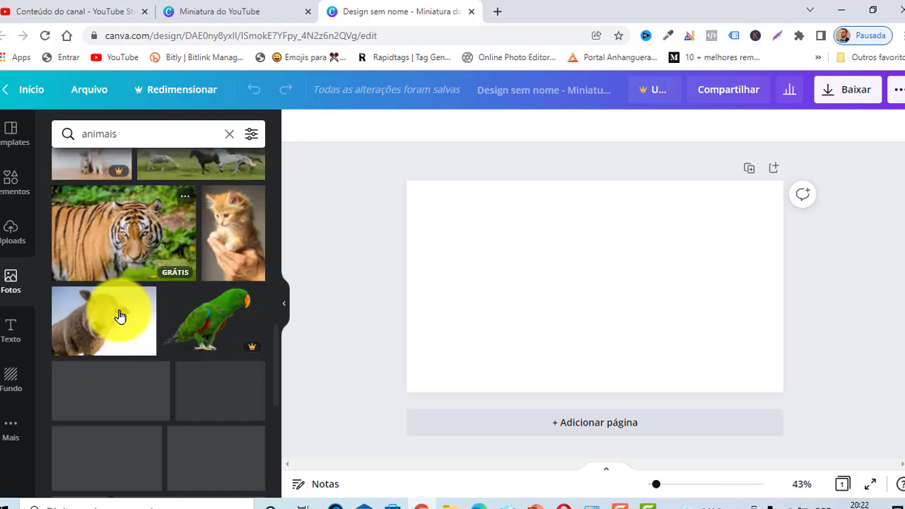
scroll(114, 312, down, 1)
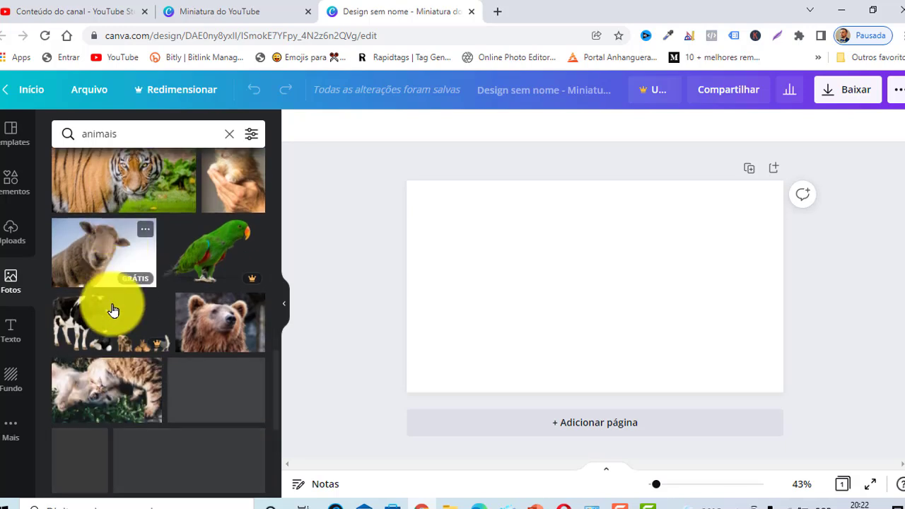
scroll(117, 322, down, 1)
scroll(111, 326, up, 4)
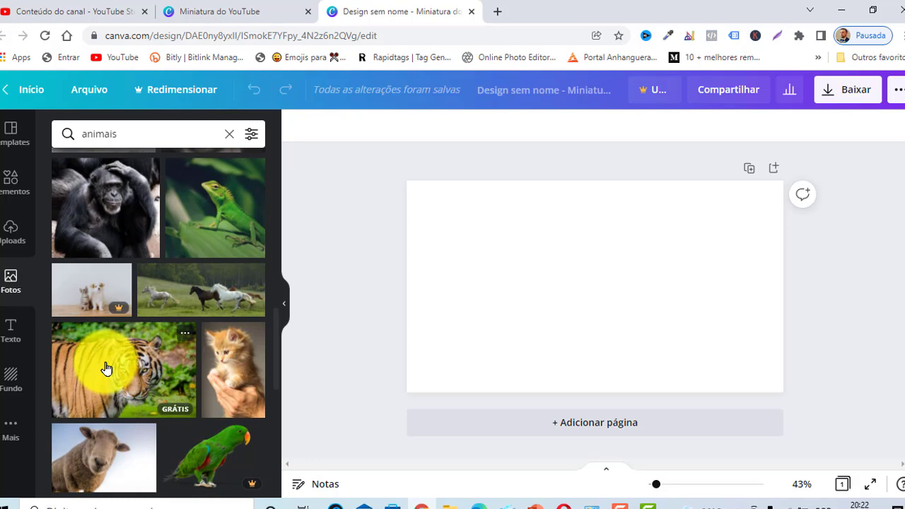
click(105, 368)
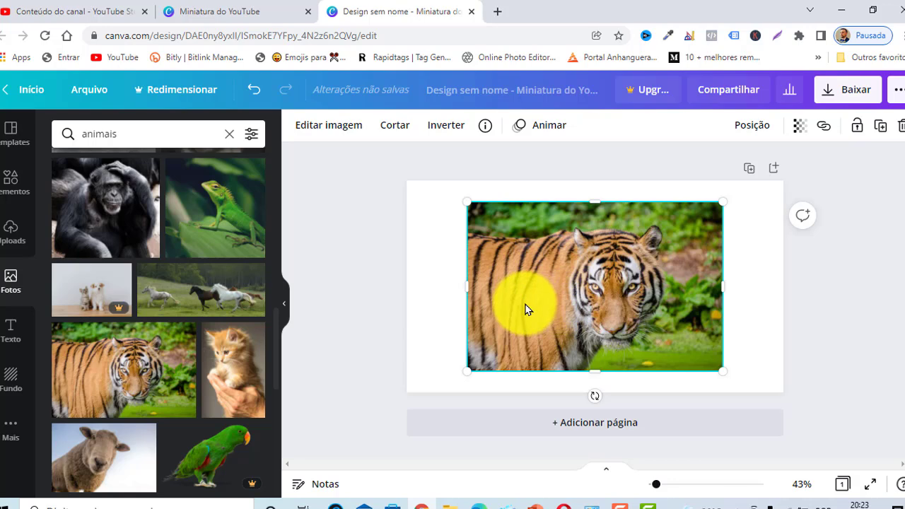
- Align the tiger photo with the page's upper edge, shifted left, and enlarge it to about 1130 × 748 to cover the full page height
drag(480, 296, 479, 250)
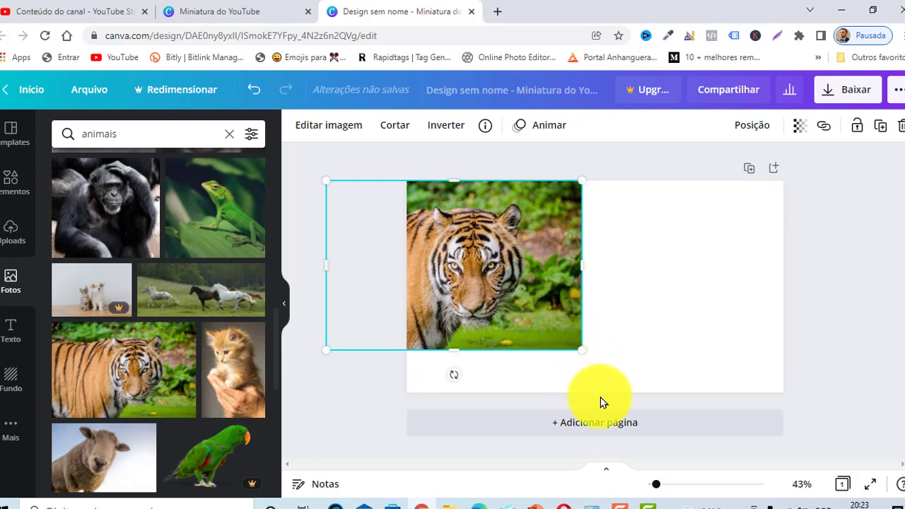
drag(608, 402, 640, 441)
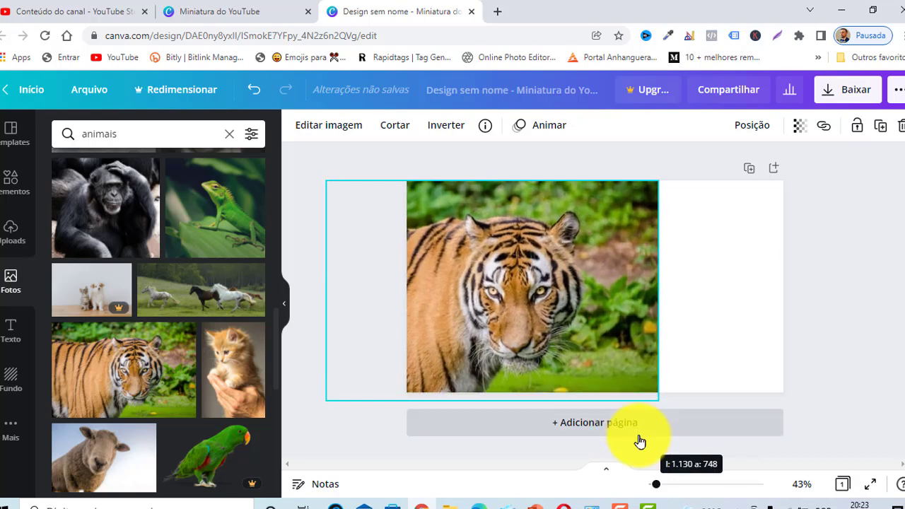
click(309, 223)
- Add the free red parrot photo and enlarge it over the right part of the thumbnail to about 1131 × 793
scroll(92, 297, up, 2)
scroll(96, 283, up, 2)
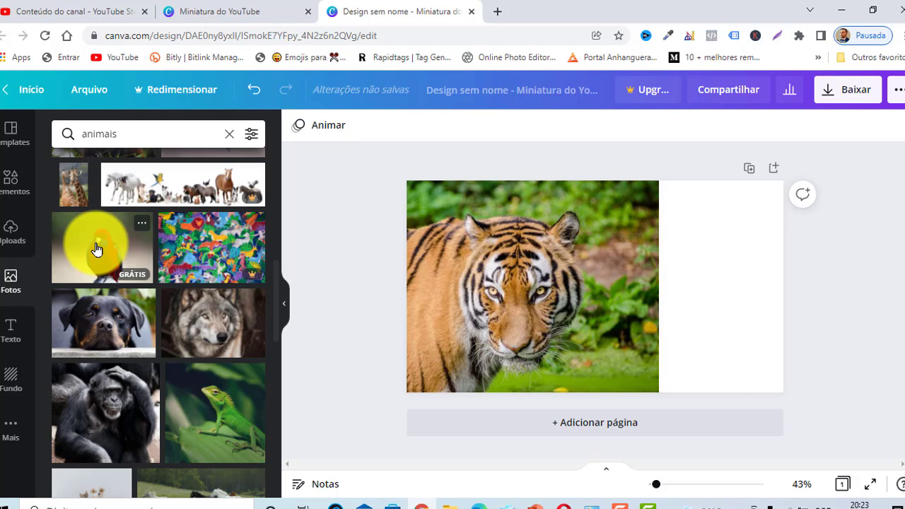
click(97, 249)
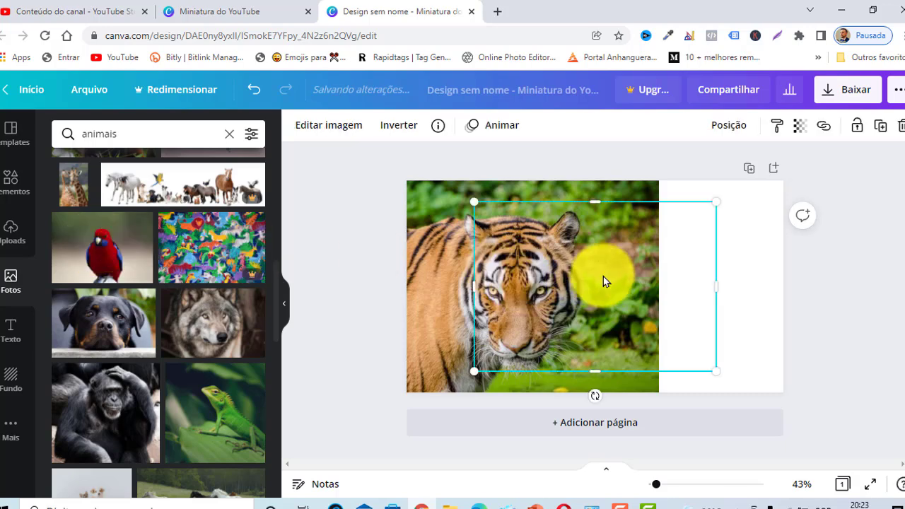
drag(673, 283, 741, 245)
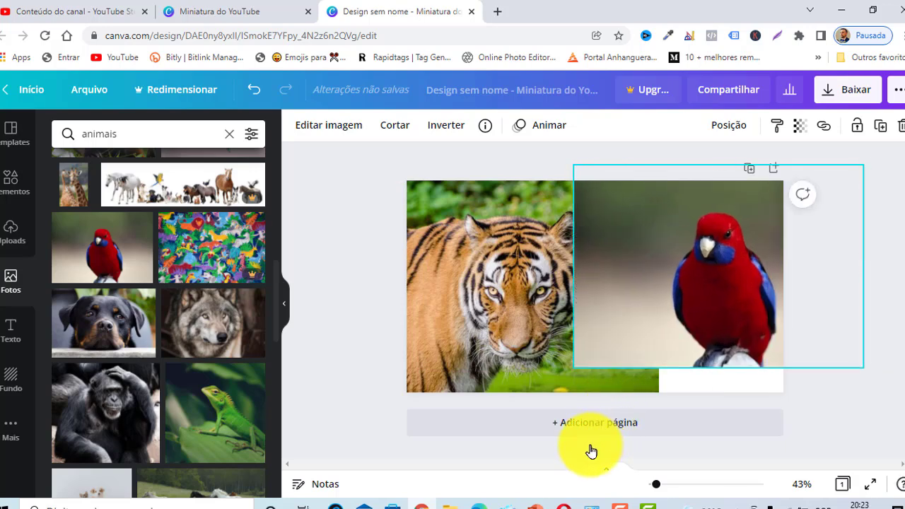
drag(577, 462, 572, 473)
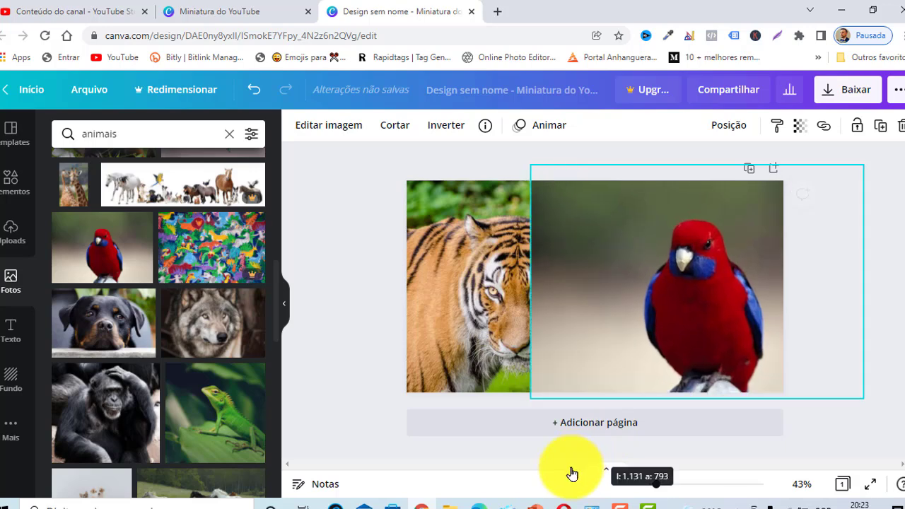
- Crop the parrot photo's left side to a width of about 862, uncovering the tiger's whole face
drag(531, 283, 612, 295)
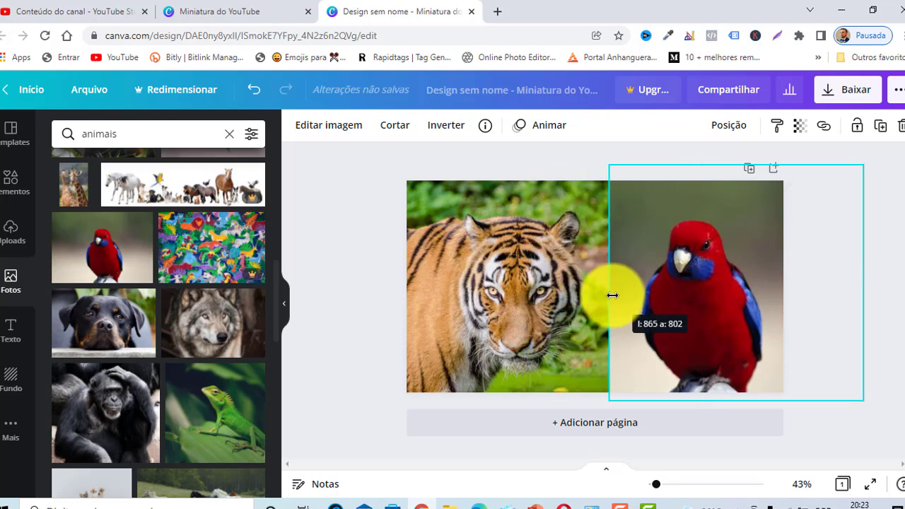
drag(523, 211, 357, 188)
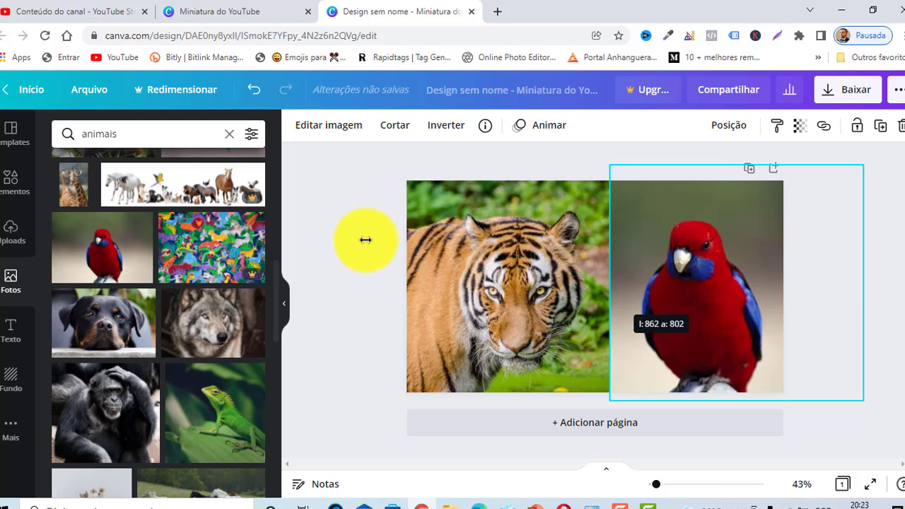
drag(366, 246, 366, 246)
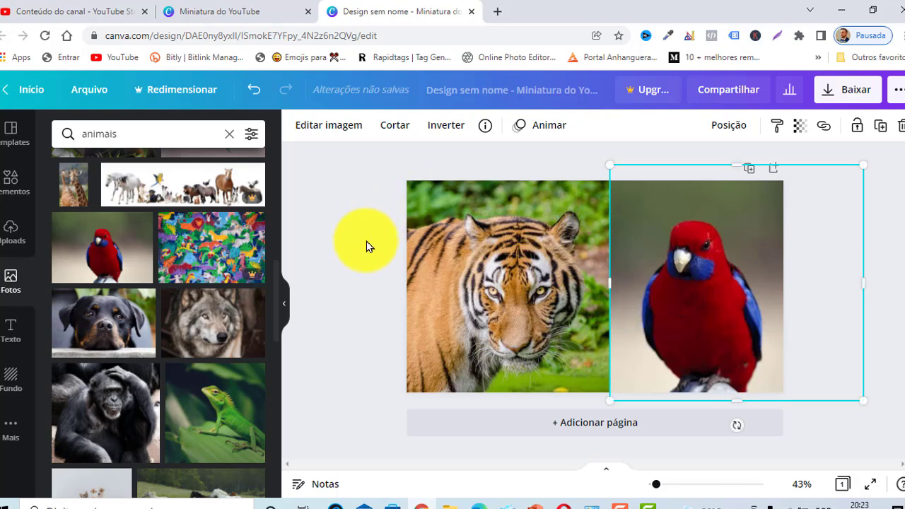
click(366, 246)
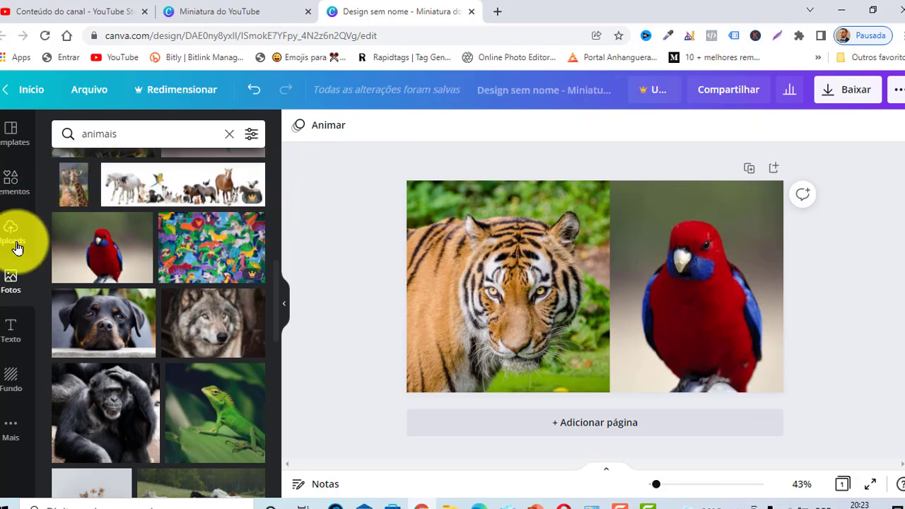
- Add a title text reading "TOP 10 ANIMAIS LINDOS" to the thumbnail
click(12, 331)
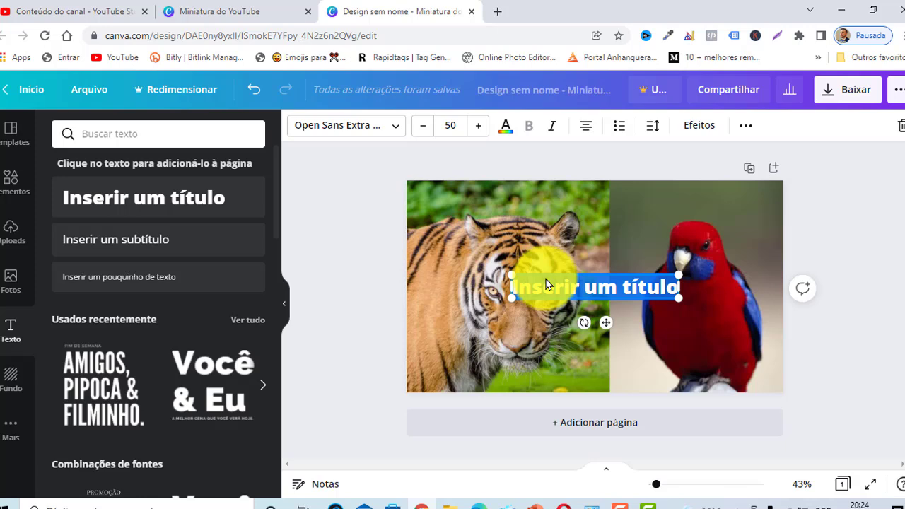
text(TOP 10 ANIM)
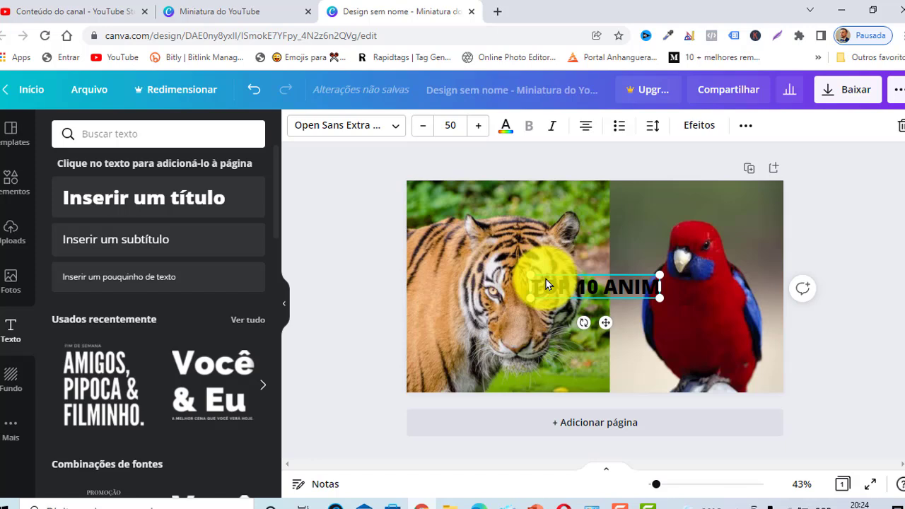
text(AIS)
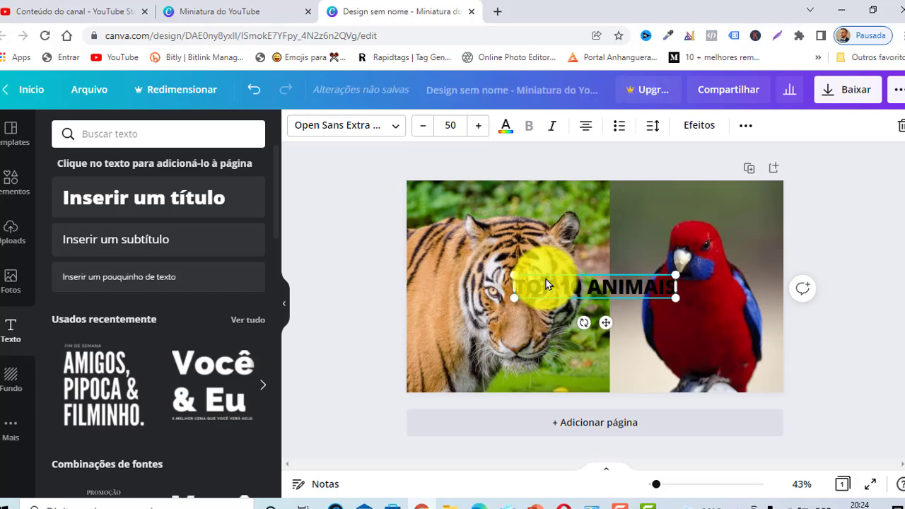
text( LINDOS)
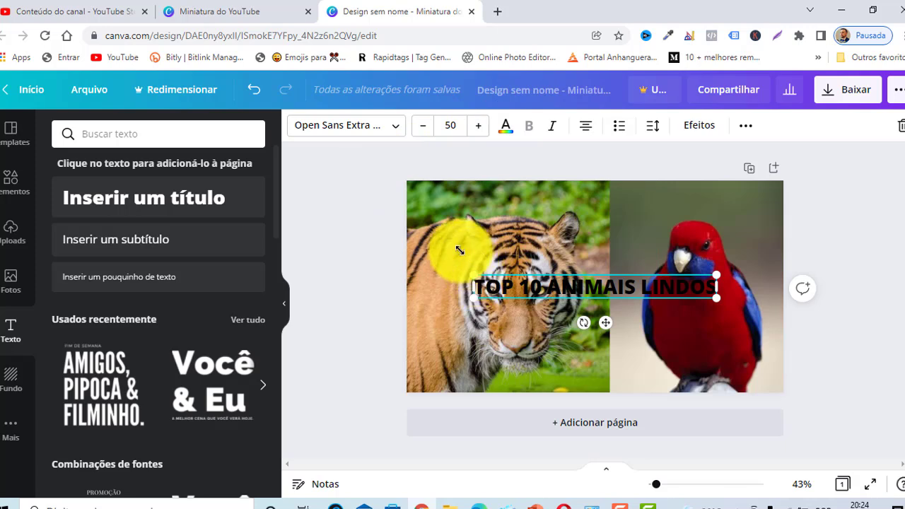
- Enlarge the title text to font size 75 and place it along the thumbnail's upper edge
drag(453, 246, 424, 223)
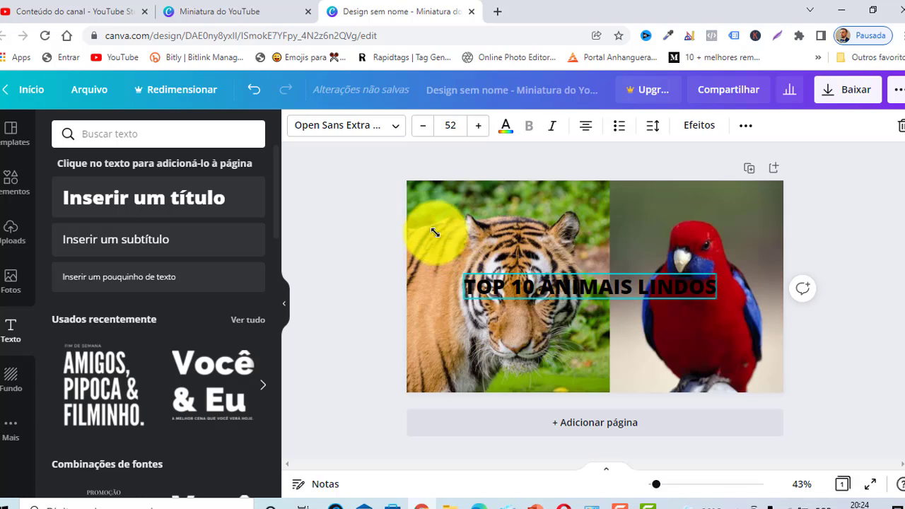
mouse_move(451, 128)
mouse_down()
mouse_move(457, 137)
mouse_move(461, 126)
mouse_up()
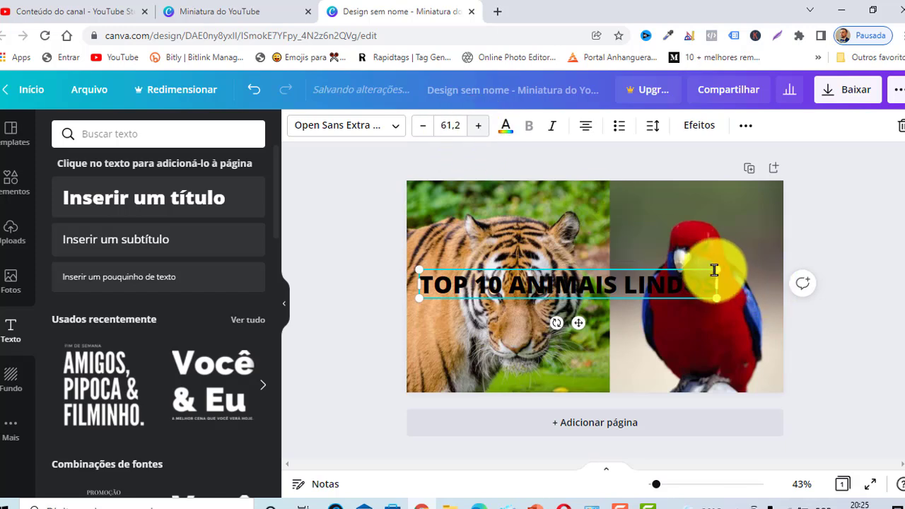
drag(720, 271, 786, 233)
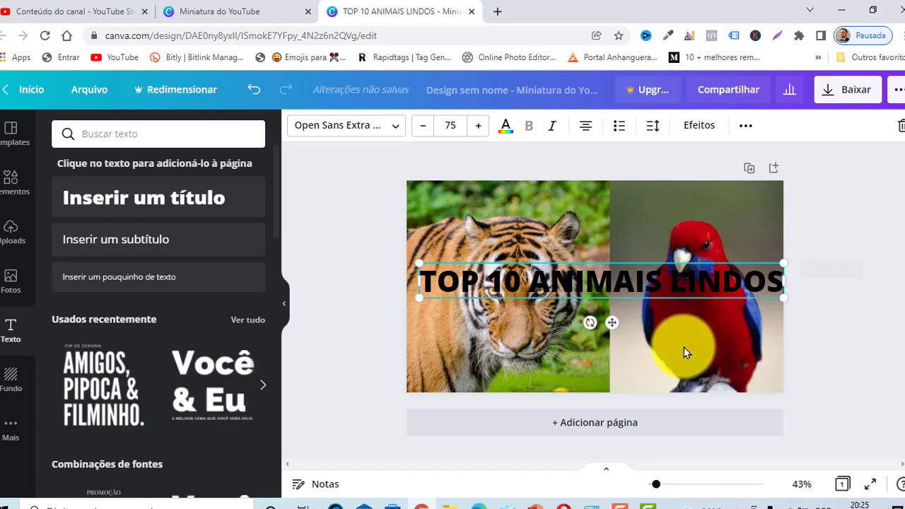
drag(700, 269, 678, 360)
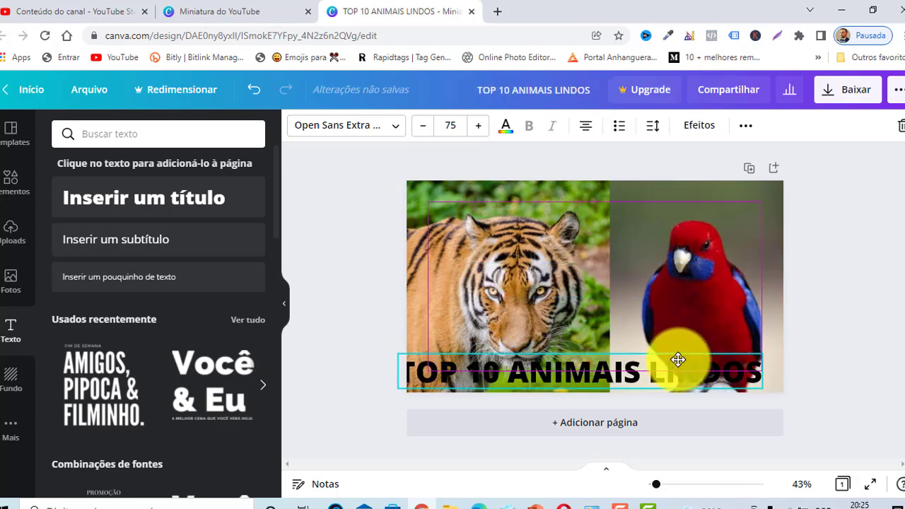
key(ctrl+z)
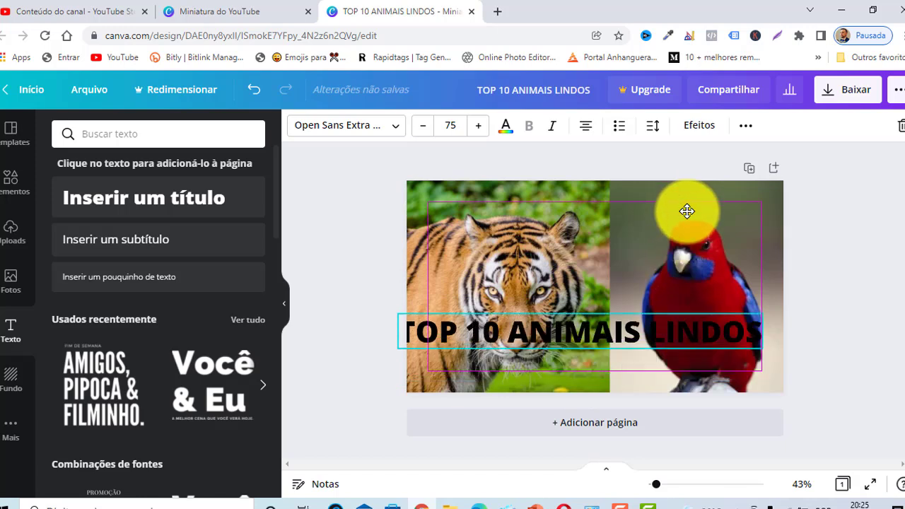
key(ctrl+z)
key(ctrl+z)
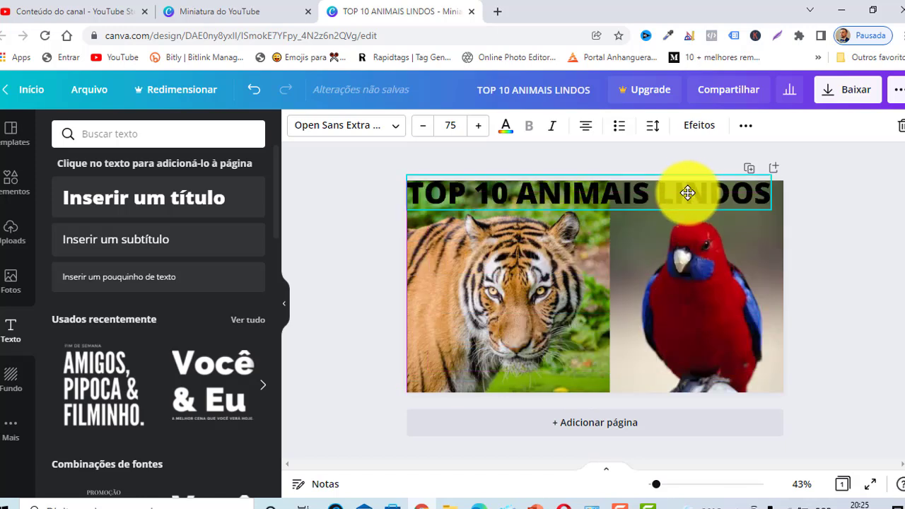
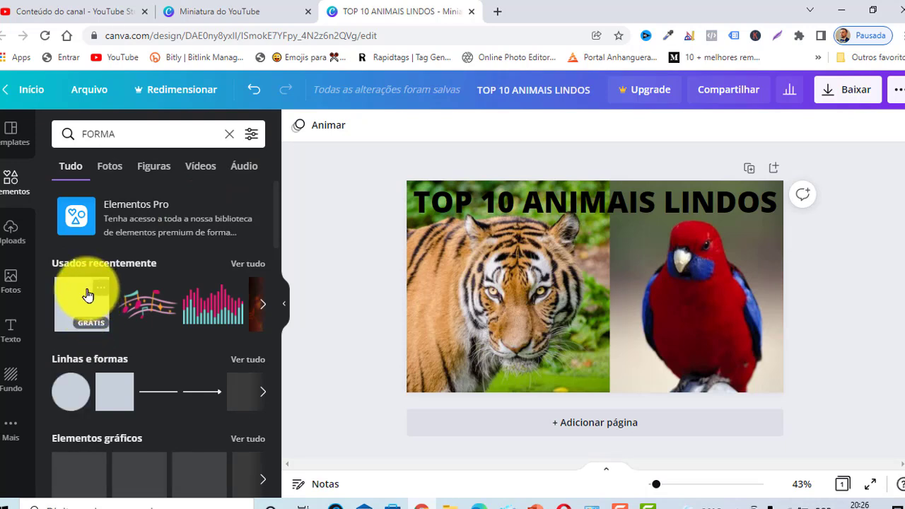
- Add a square shape, place it behind the title at the page's upper edge and stretch it across the full page width
scroll(87, 295, down, 1)
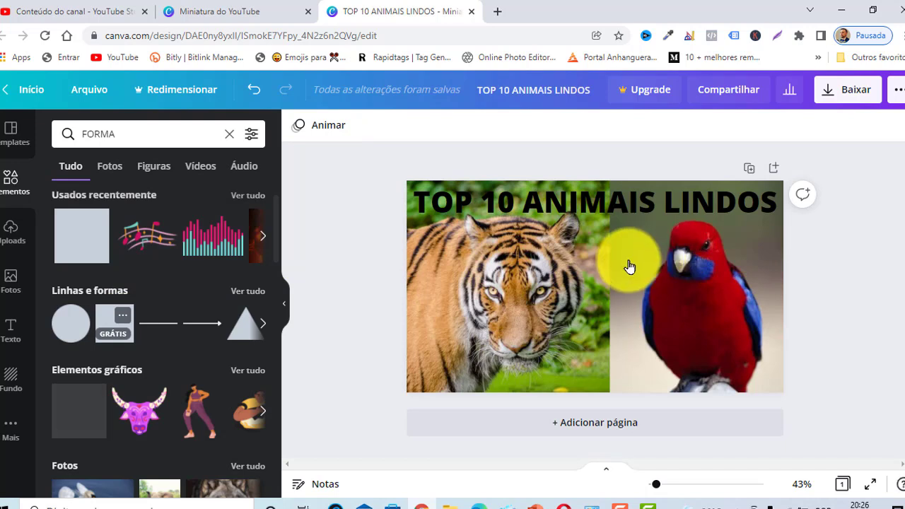
key(r)
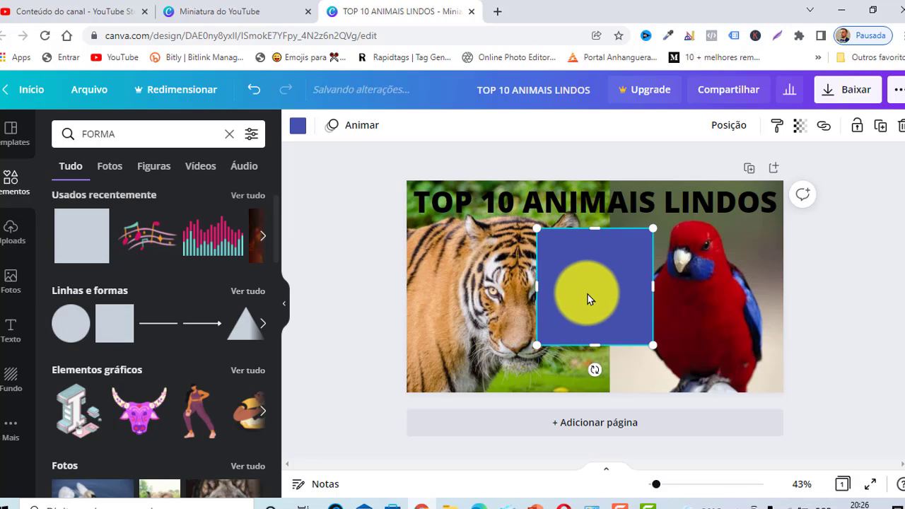
drag(587, 294, 463, 171)
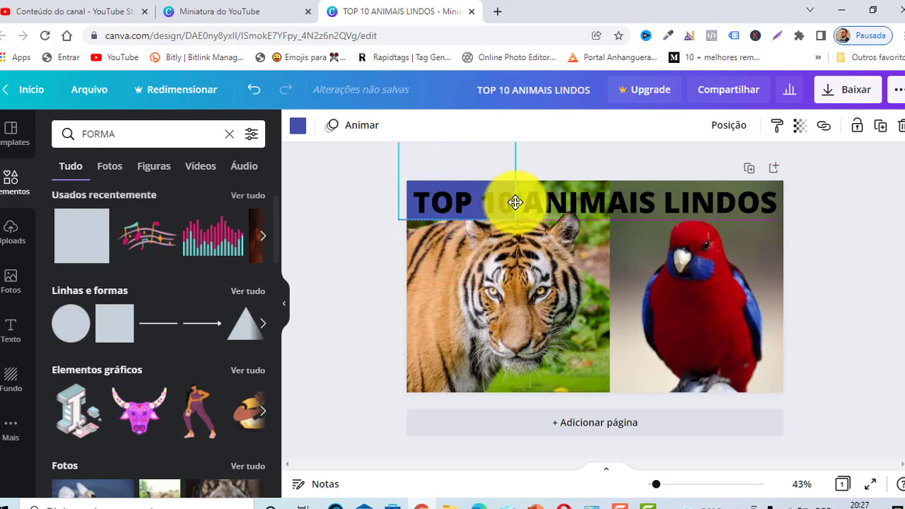
drag(516, 203, 515, 203)
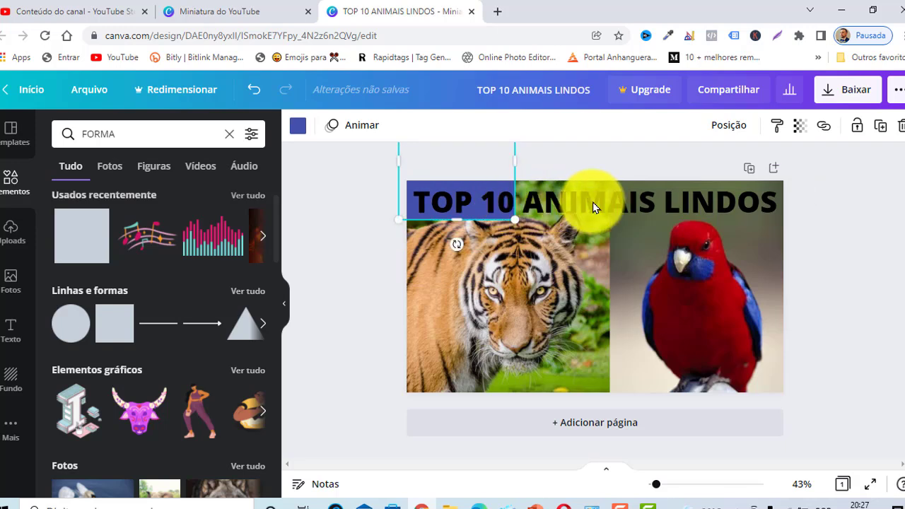
drag(599, 202, 873, 207)
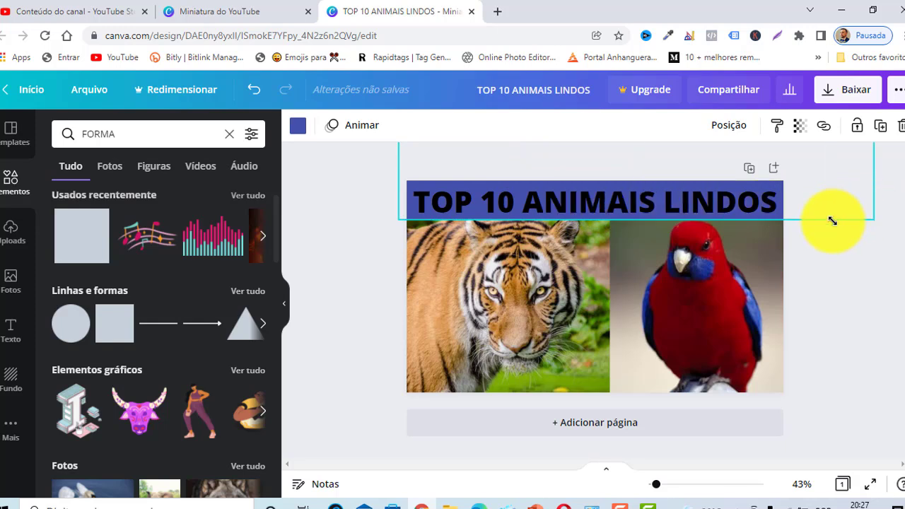
- Fill the band behind the title with the custom yellow #EFF400
click(302, 135)
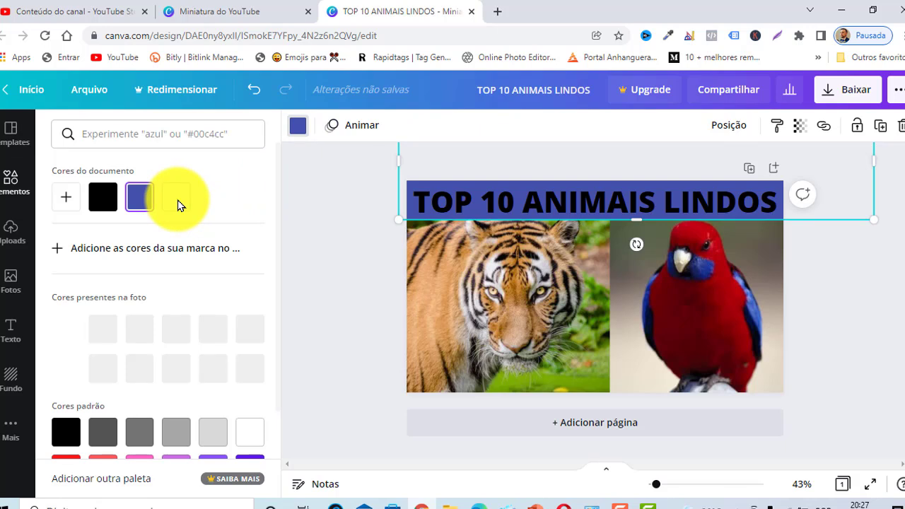
click(178, 204)
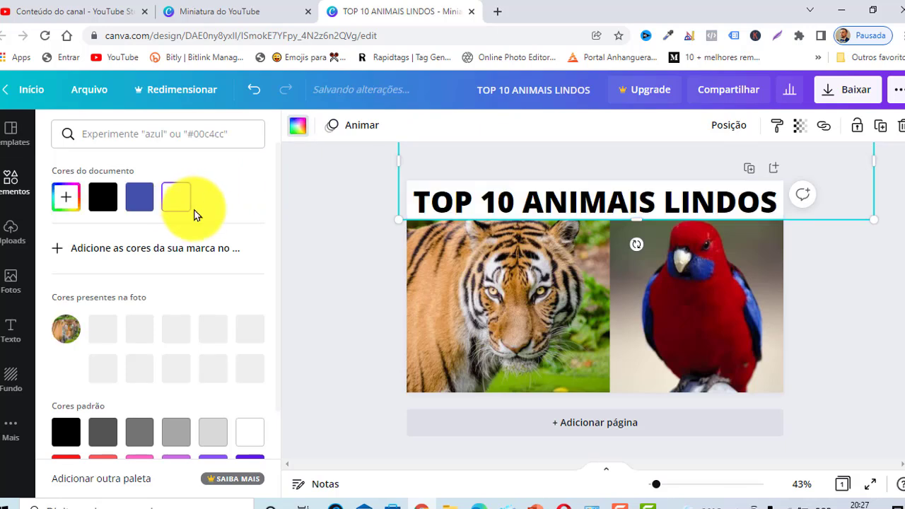
scroll(130, 294, down, 2)
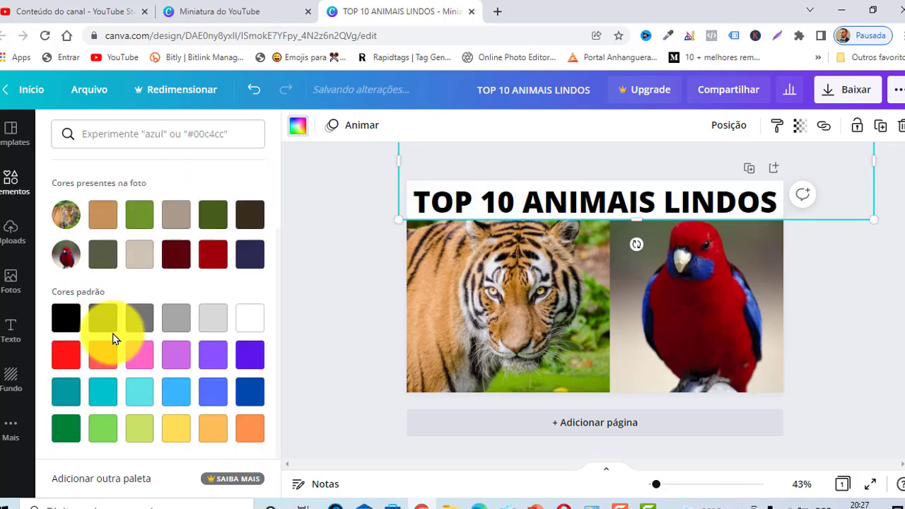
scroll(85, 273, up, 1)
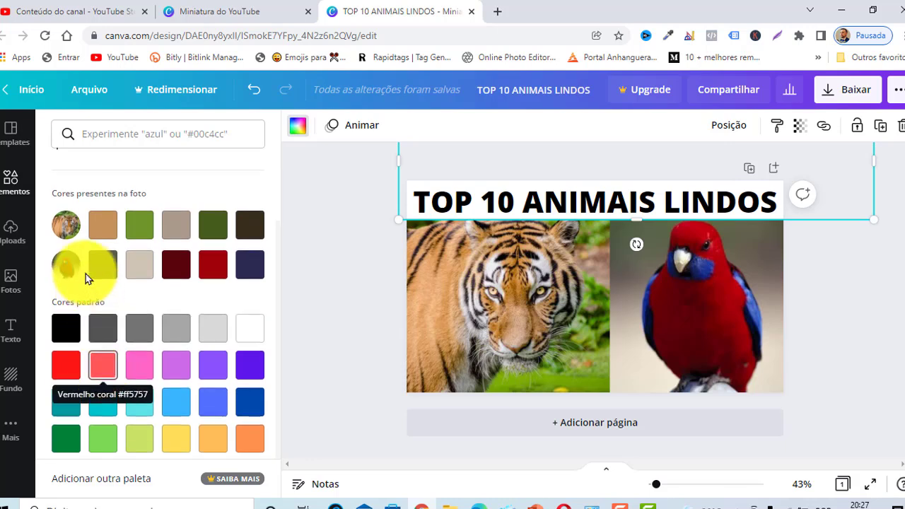
scroll(85, 269, up, 2)
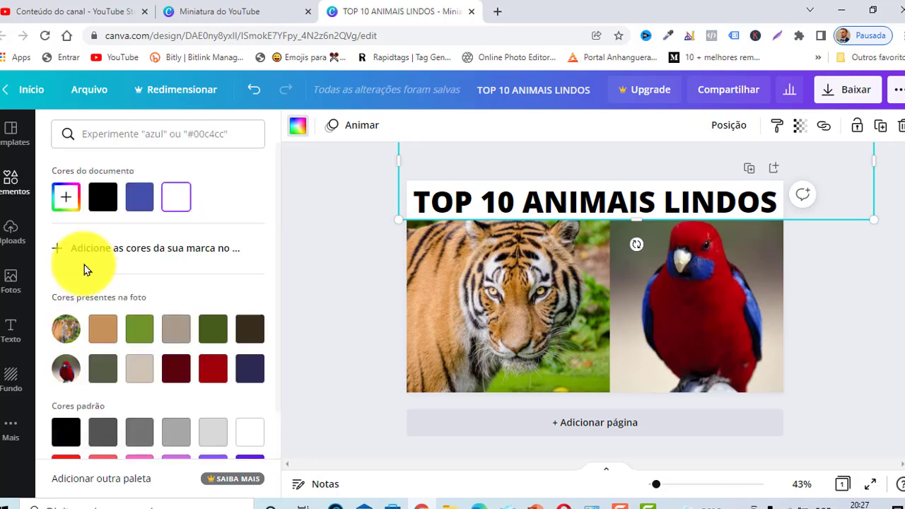
click(70, 204)
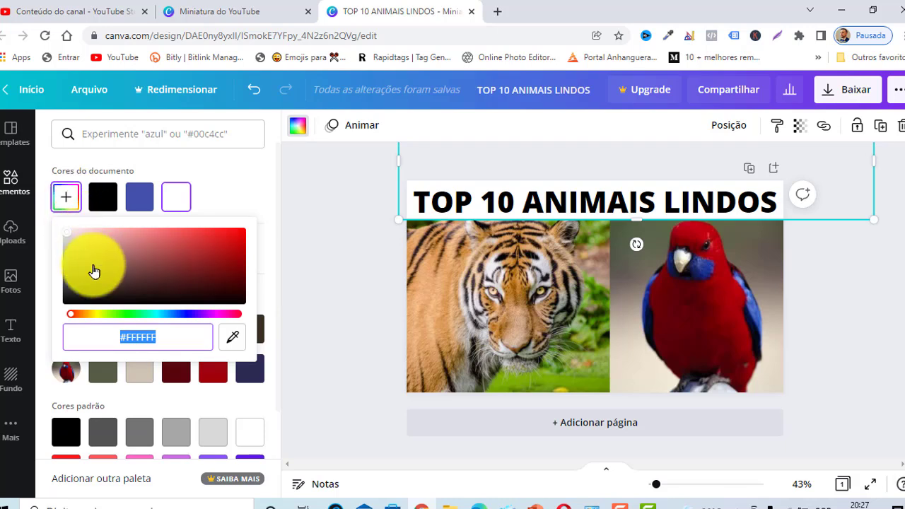
click(102, 320)
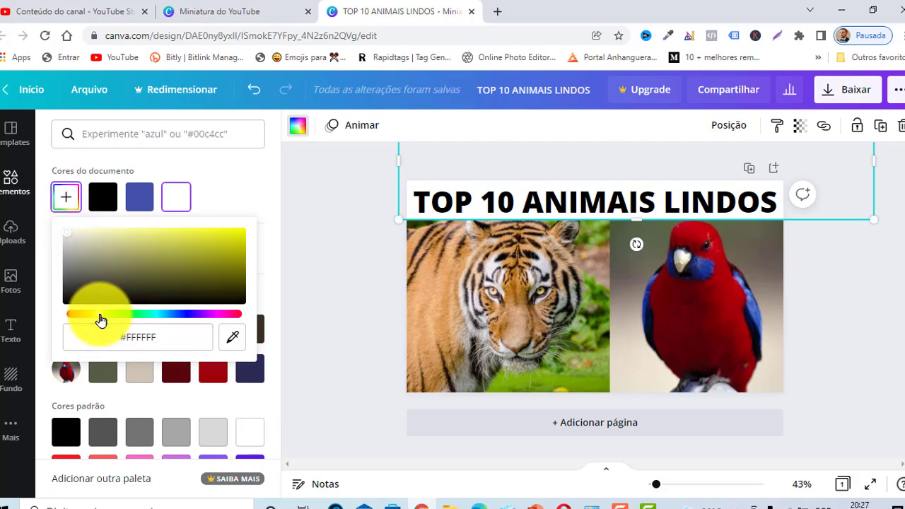
click(242, 231)
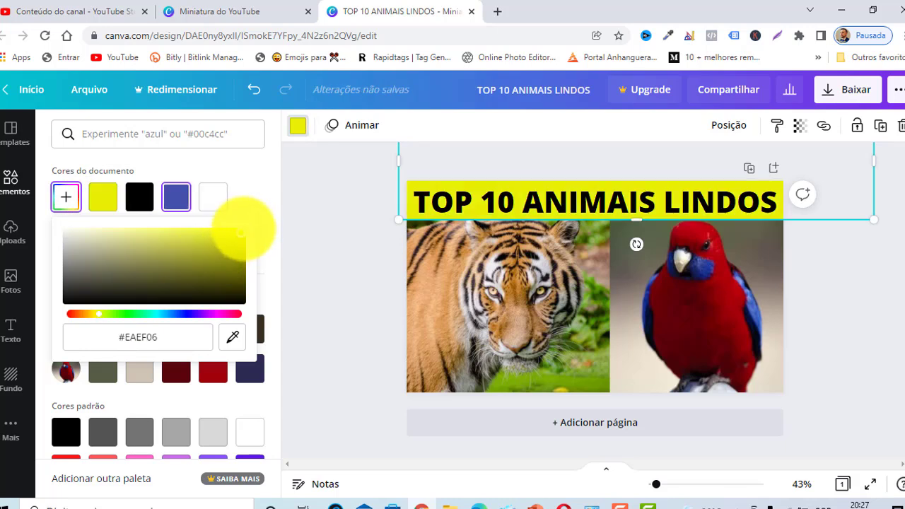
drag(242, 232, 243, 230)
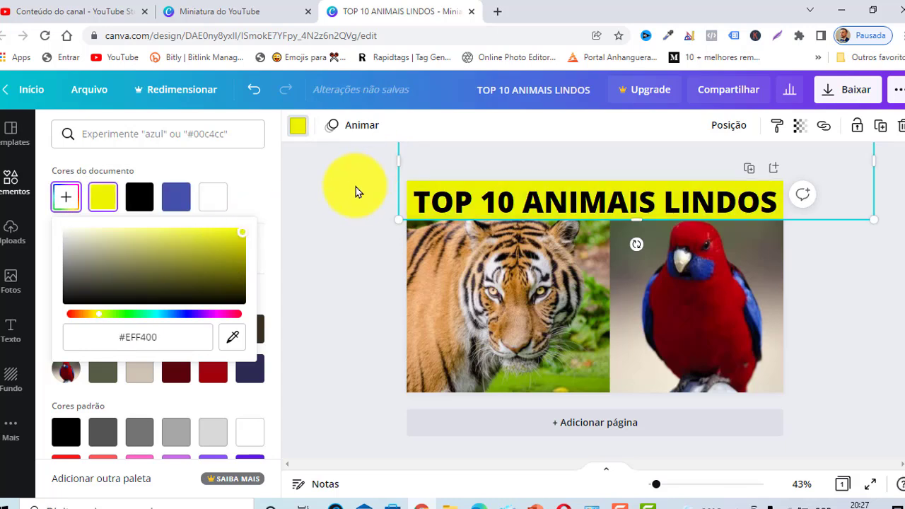
click(325, 261)
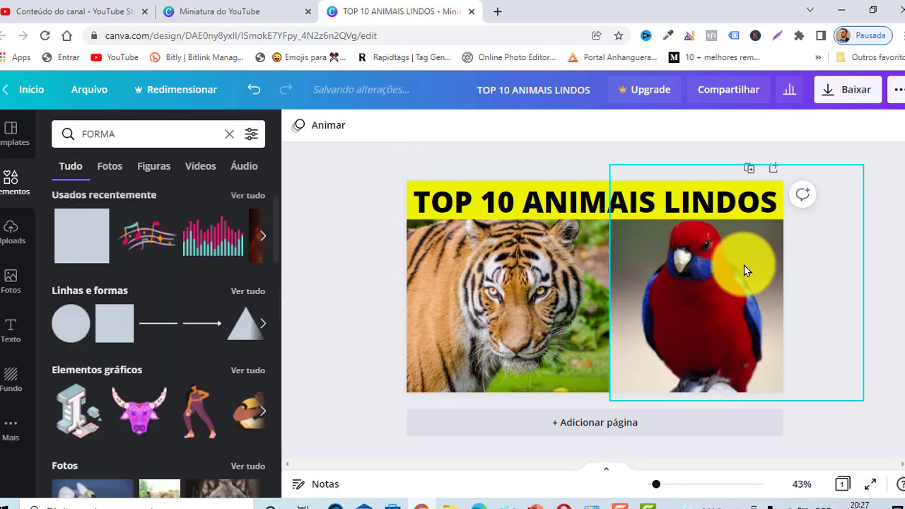
- Download the finished thumbnail as a PNG, close both Canva pages and return to the YouTube Studio video details
click(844, 92)
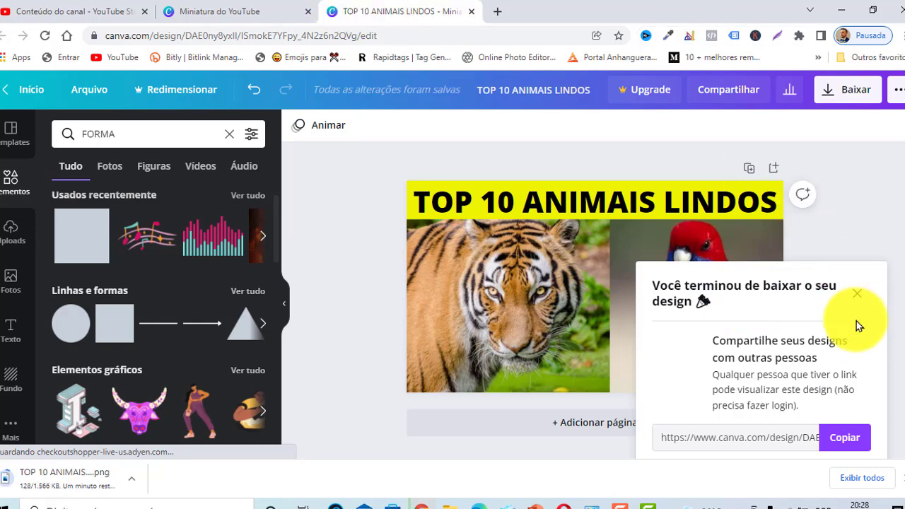
click(308, 12)
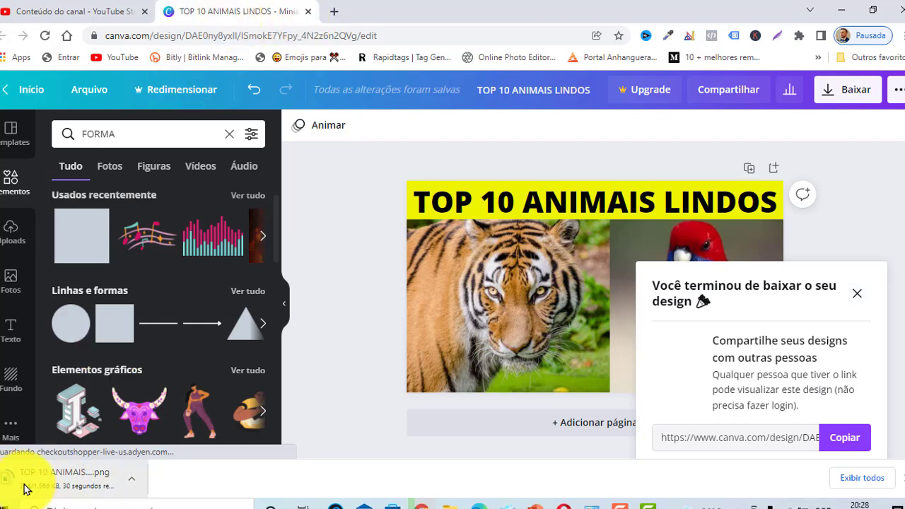
click(308, 12)
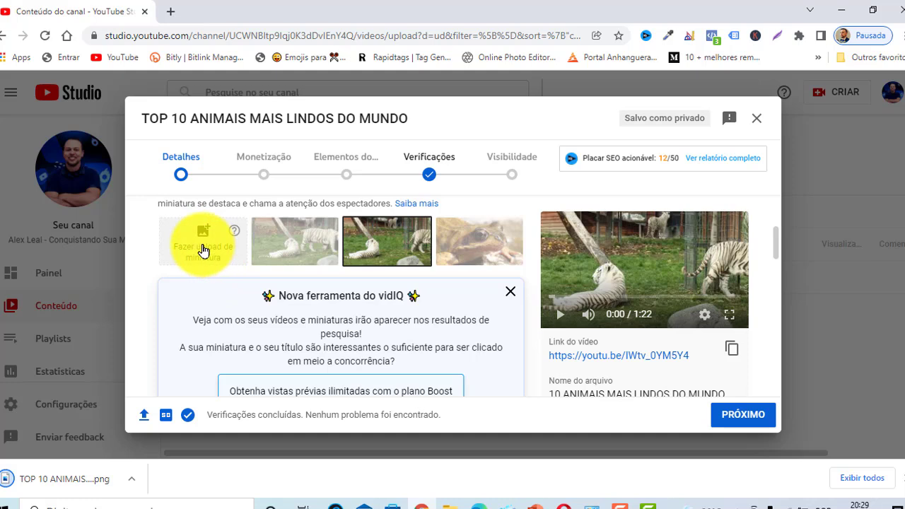
- Upload TOP 10 ANIMAIS LINDOS.png from the Downloads folder as the video's custom thumbnail
drag(71, 480, 201, 251)
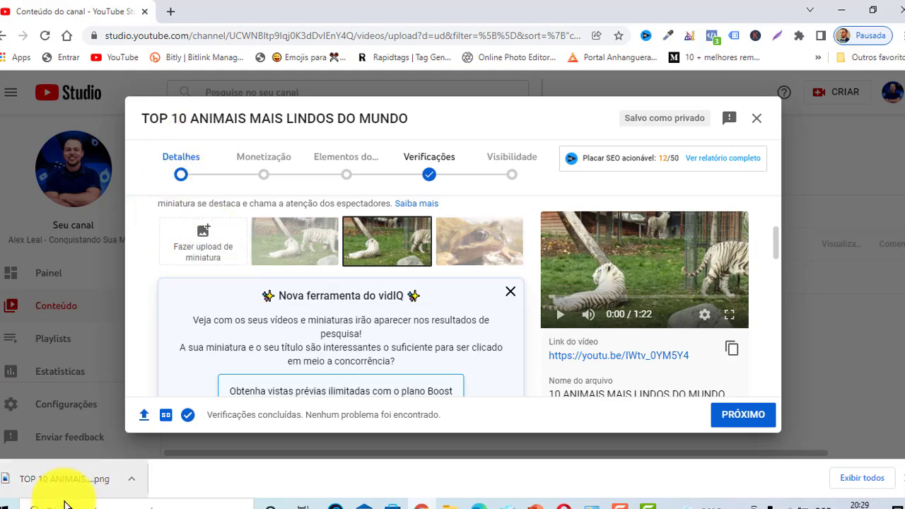
drag(64, 481, 228, 253)
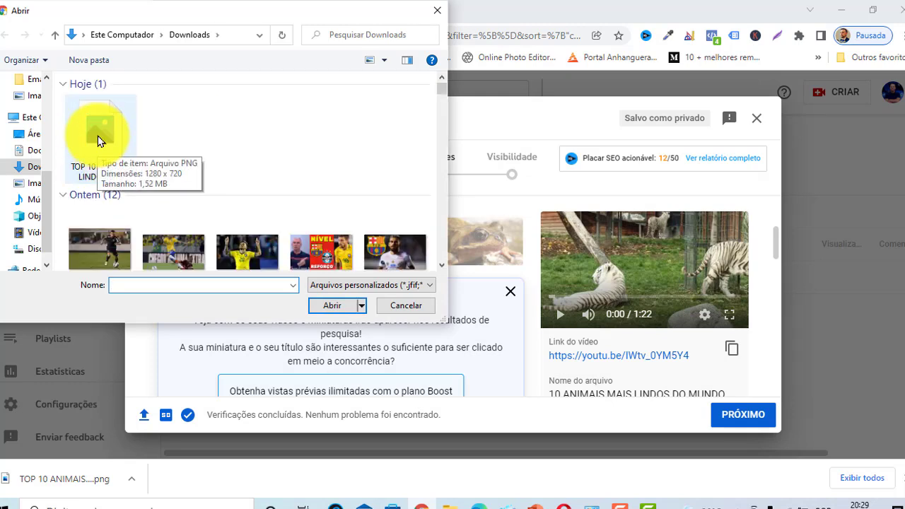
click(98, 141)
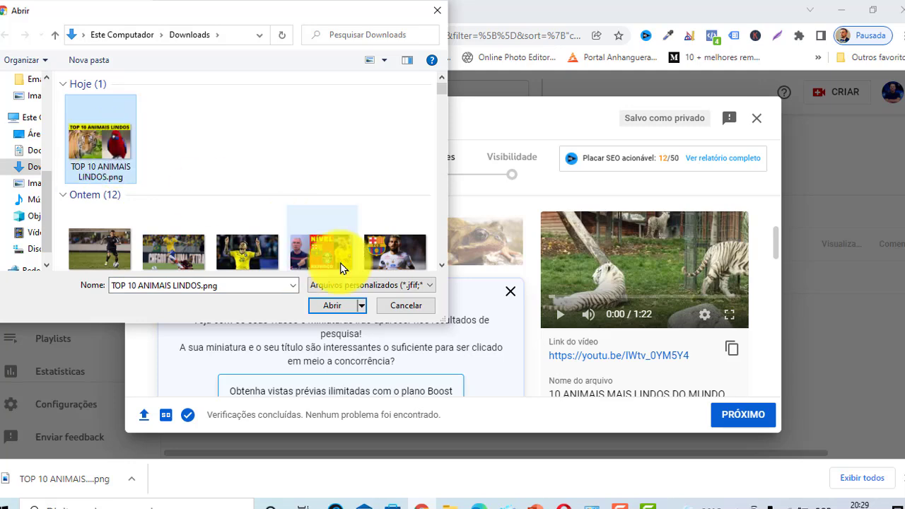
click(330, 308)
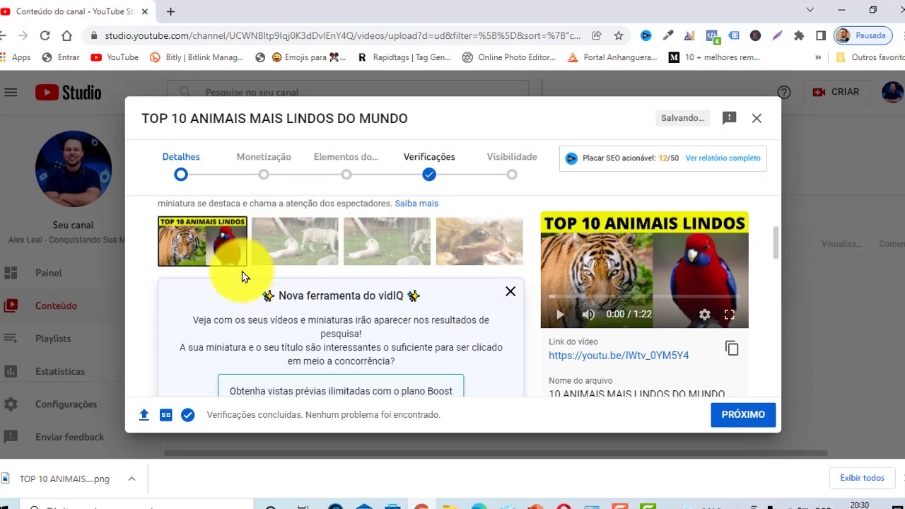
- Review the playlist, audience and automatic chapters settings in the video's details
scroll(637, 259, down, 2)
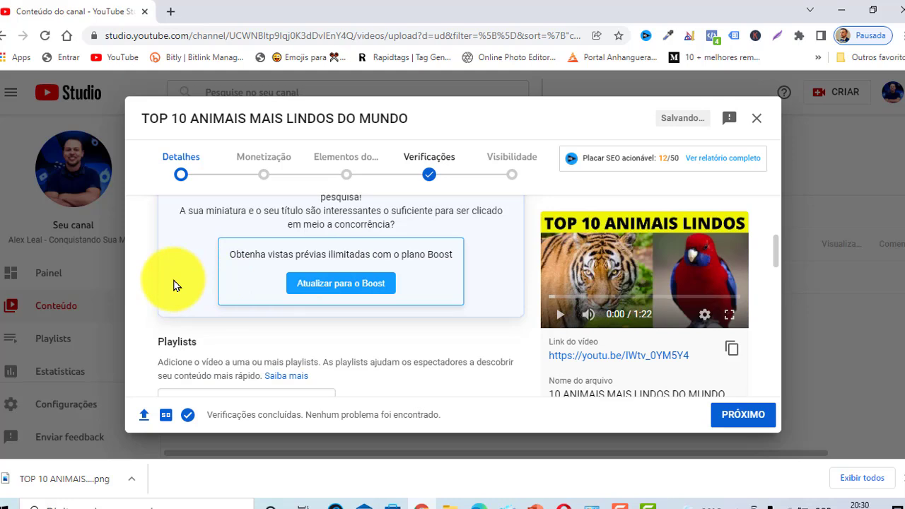
scroll(205, 266, up, 2)
scroll(209, 263, down, 1)
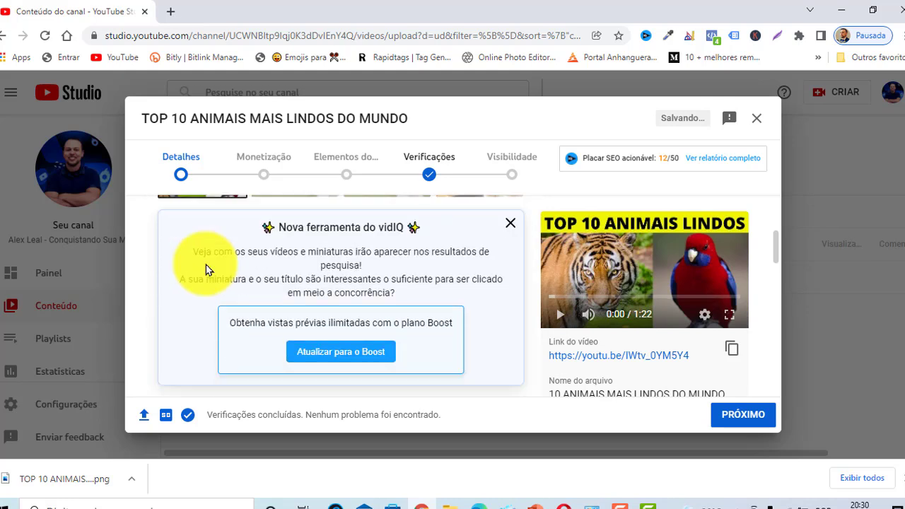
scroll(206, 269, down, 2)
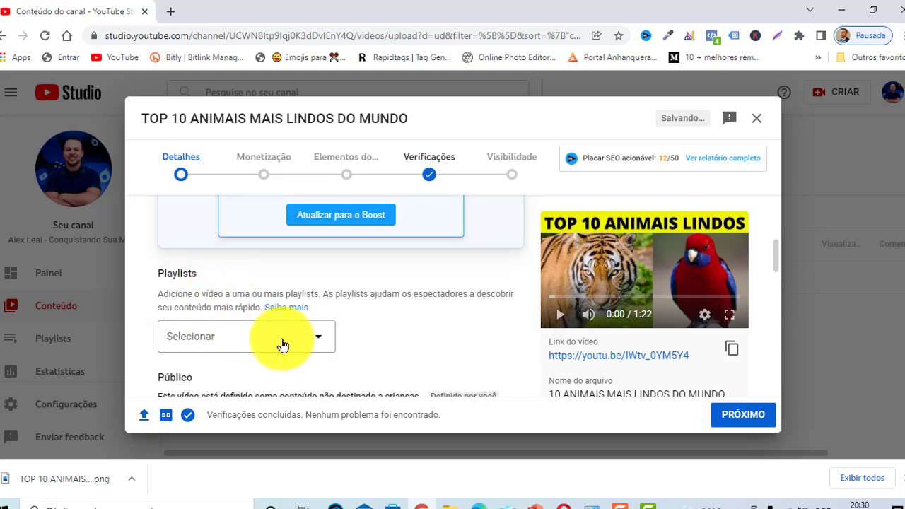
scroll(275, 334, down, 2)
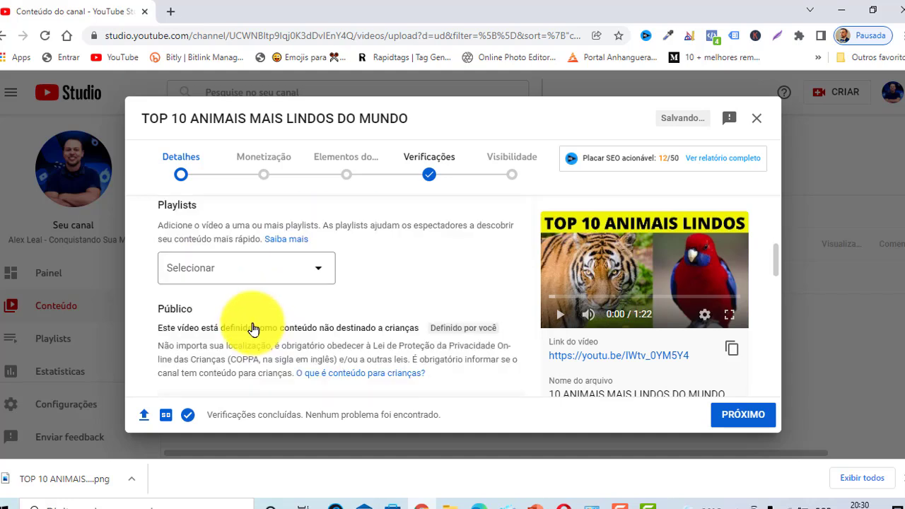
scroll(252, 315, down, 1)
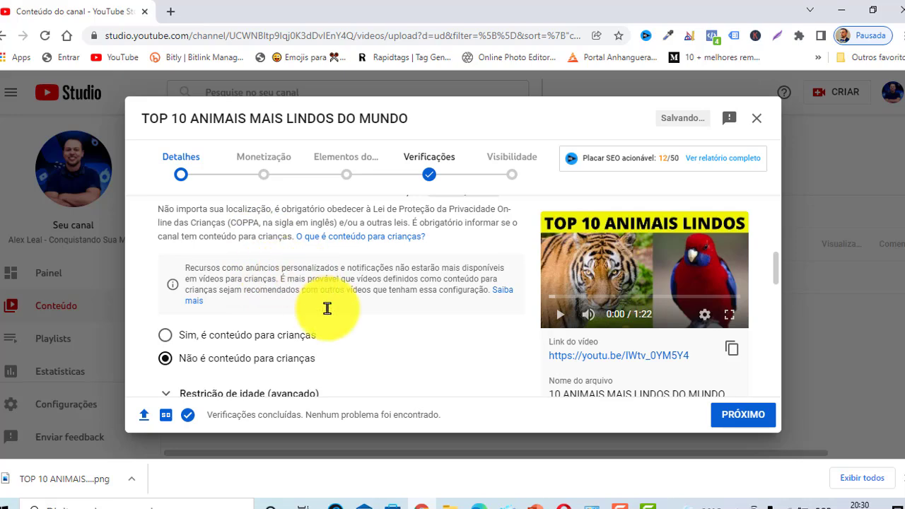
scroll(346, 310, down, 1)
scroll(355, 303, down, 5)
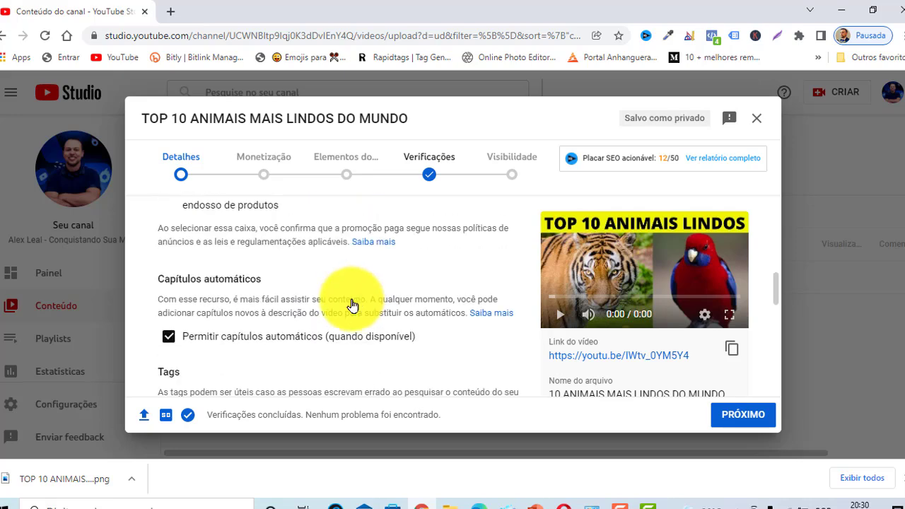
- Delete all the default marketing tags from the video's tag list
scroll(334, 301, down, 4)
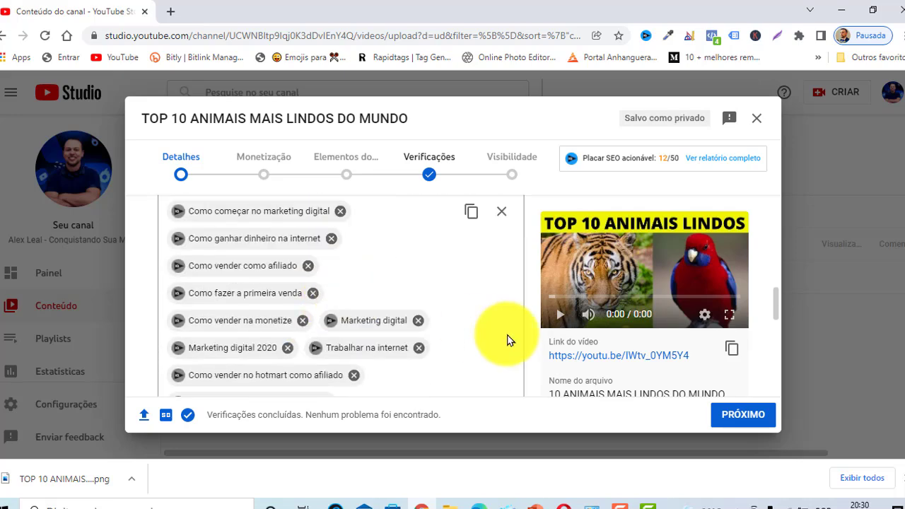
scroll(513, 341, up, 1)
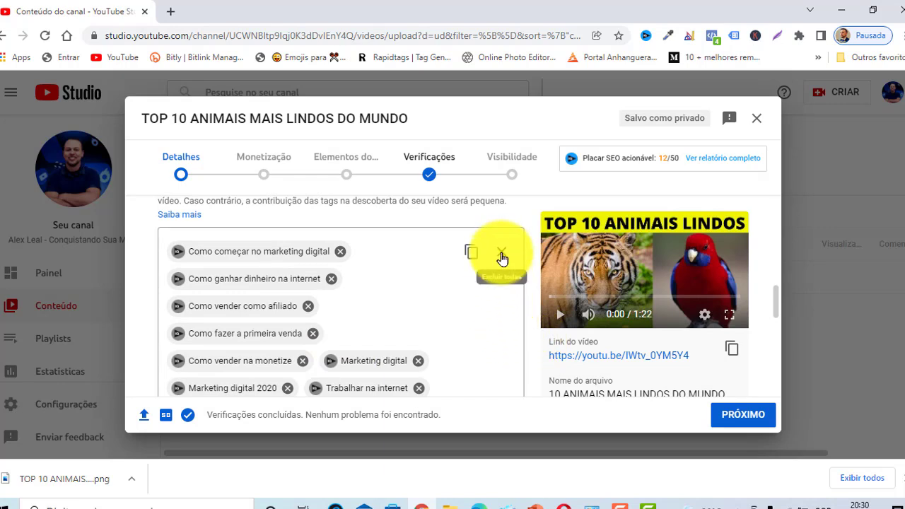
click(502, 256)
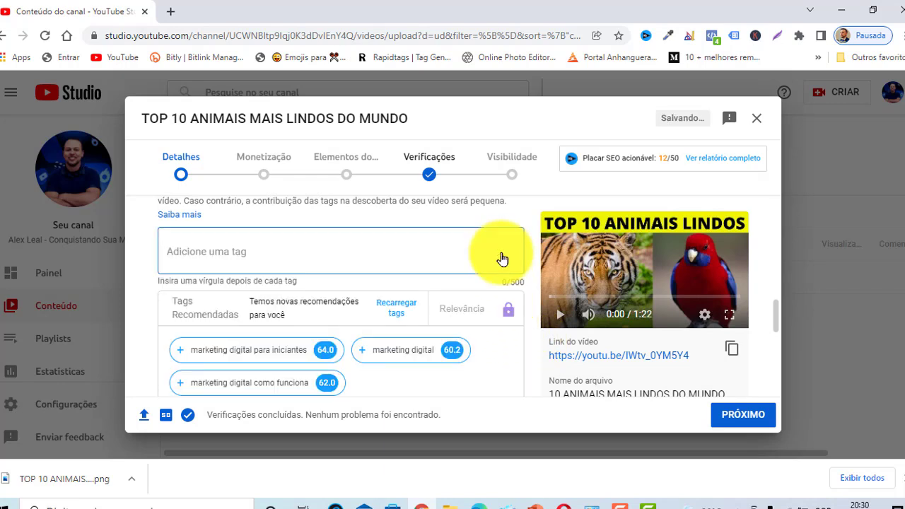
- Add the video tags ANIMAIS, top 10 animais, top 10 and animais lindos
click(202, 253)
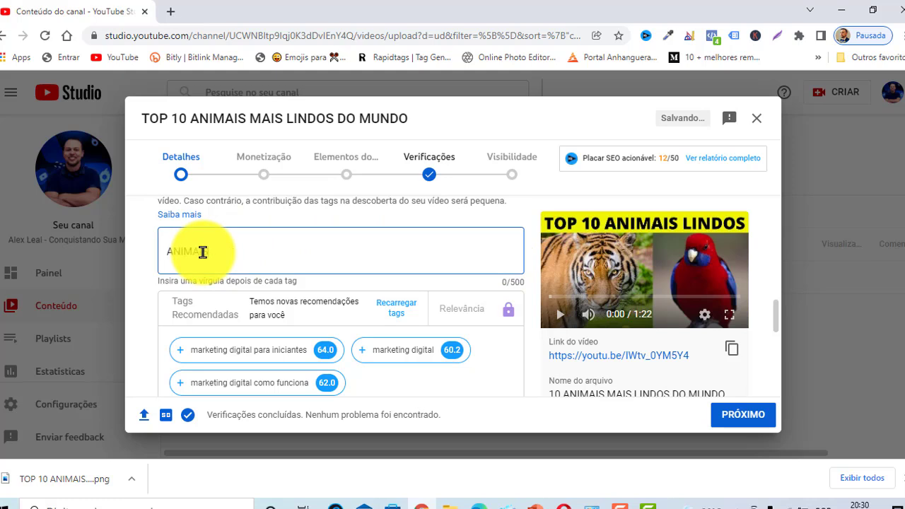
text(ANIMAIS)
key(Return)
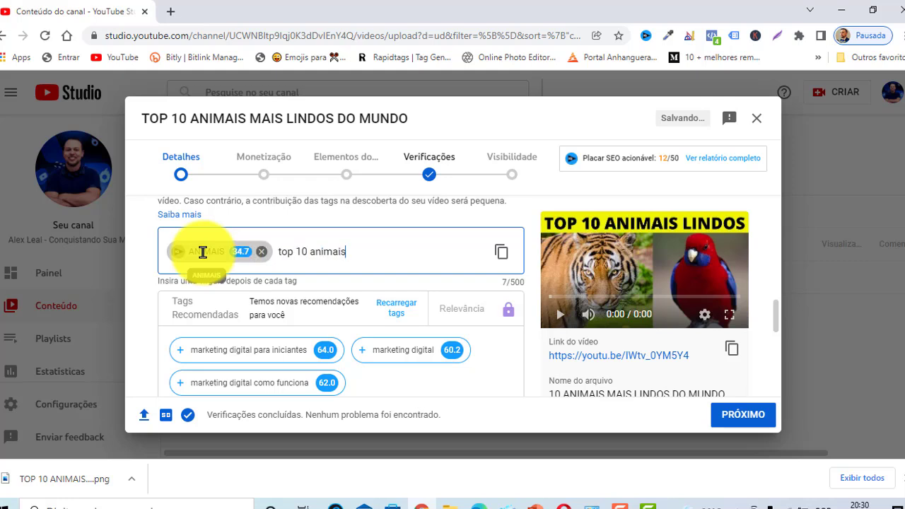
key(Return)
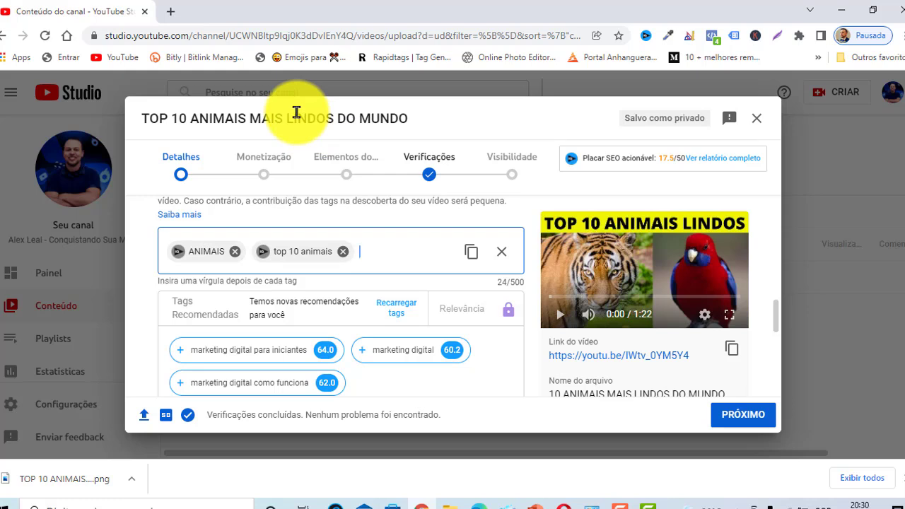
text(t)
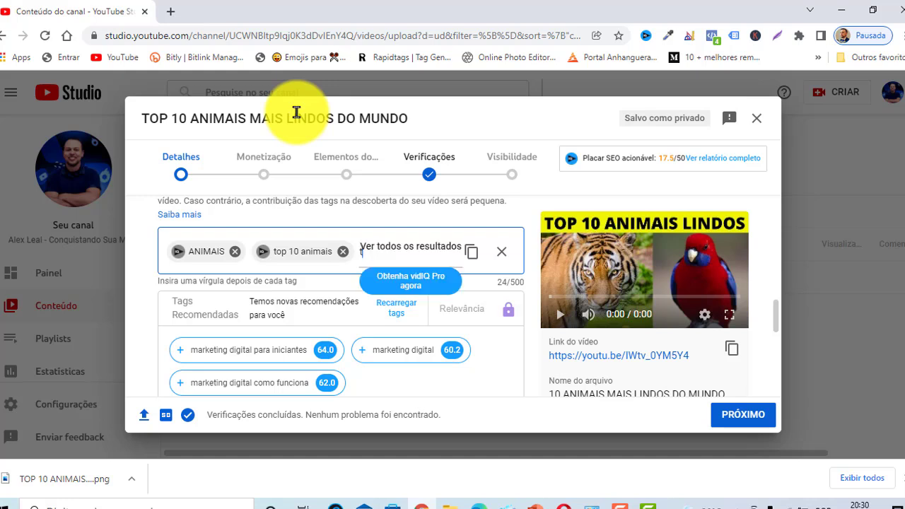
text(op 10,)
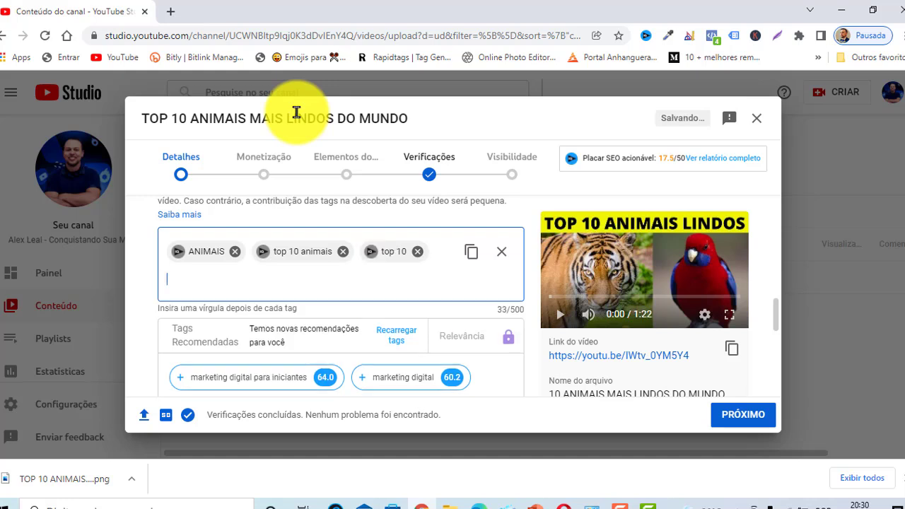
text(animais lindos)
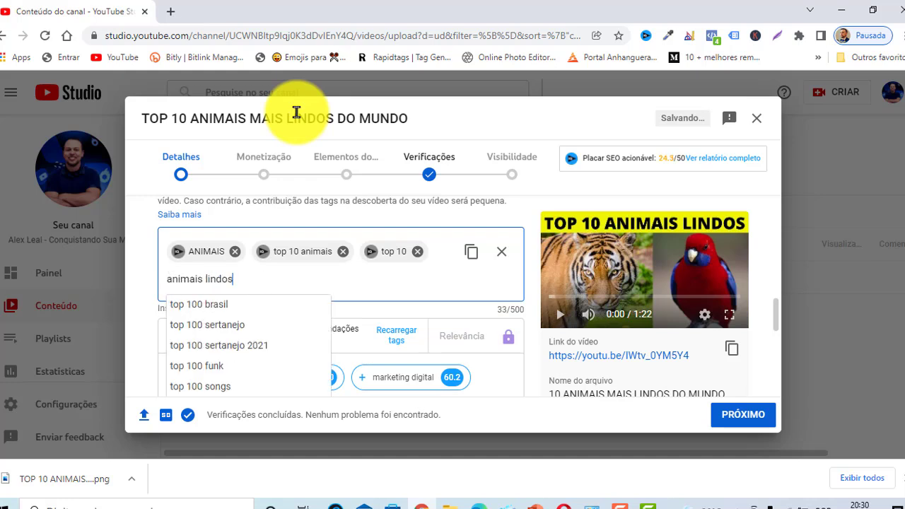
text(,)
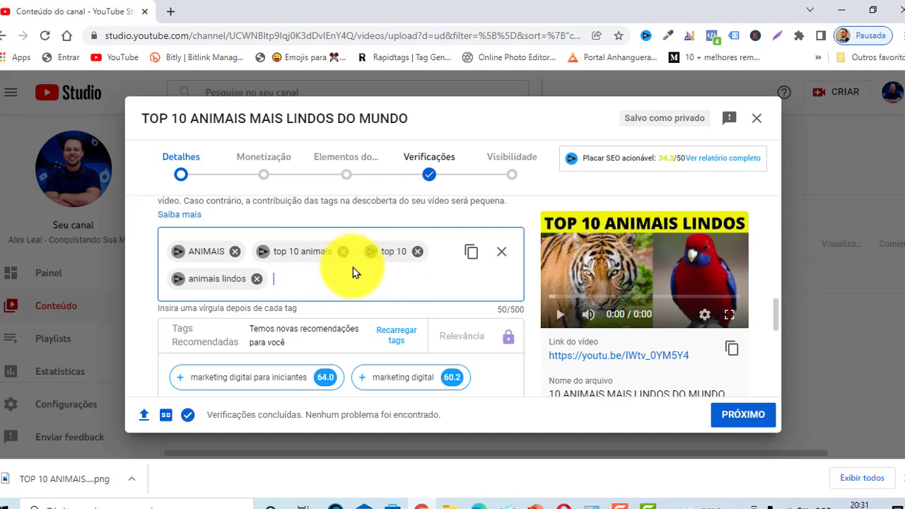
- Keep the remaining details as they are, continue to the monetization stage and set the video's monetization to Ativar
scroll(351, 270, down, 5)
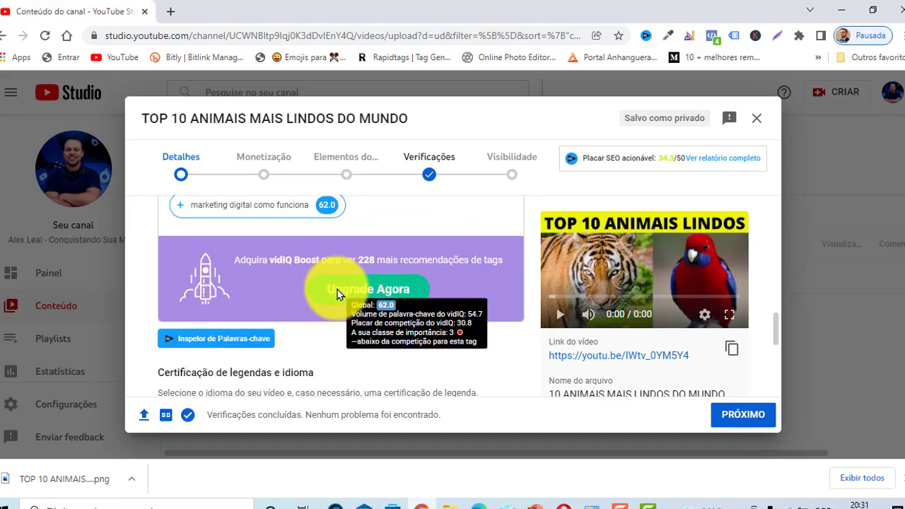
scroll(337, 294, down, 5)
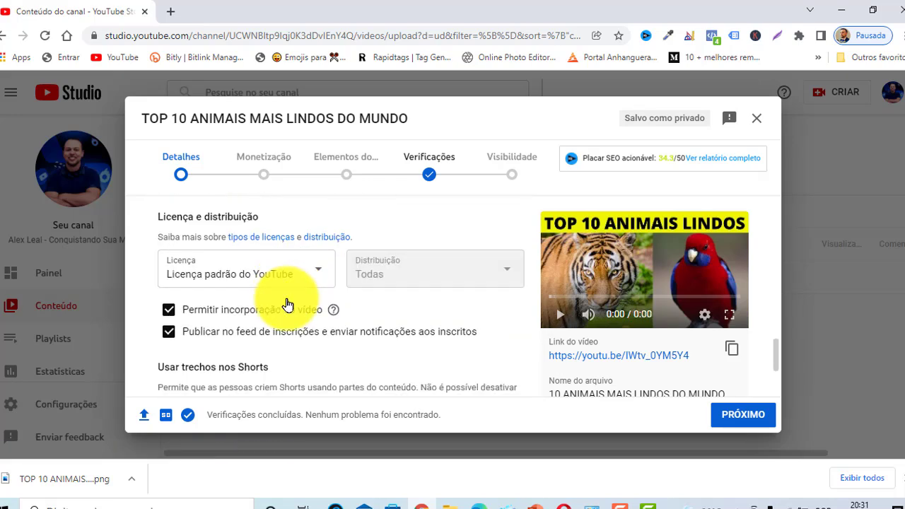
scroll(287, 304, down, 5)
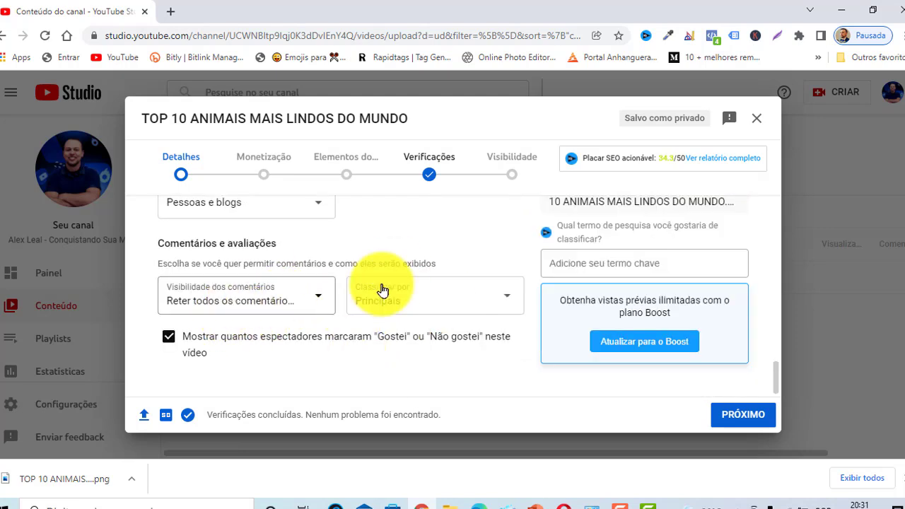
click(742, 415)
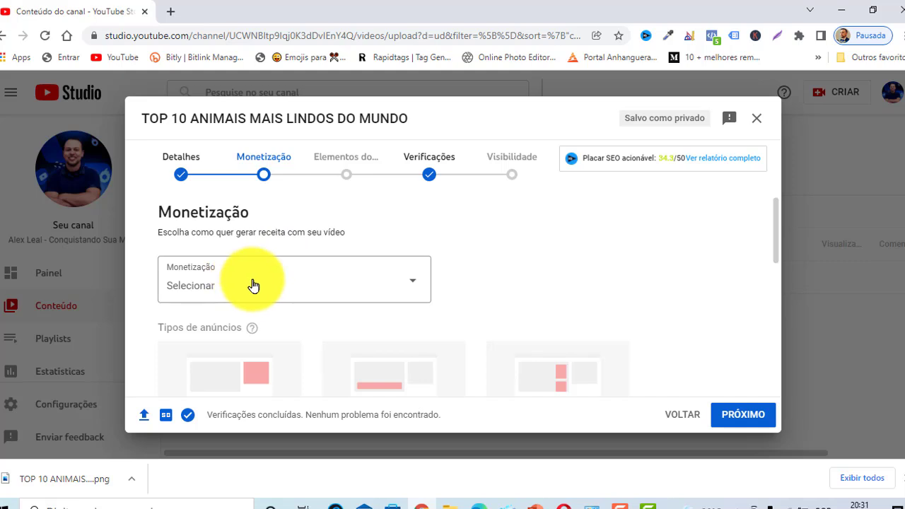
click(308, 297)
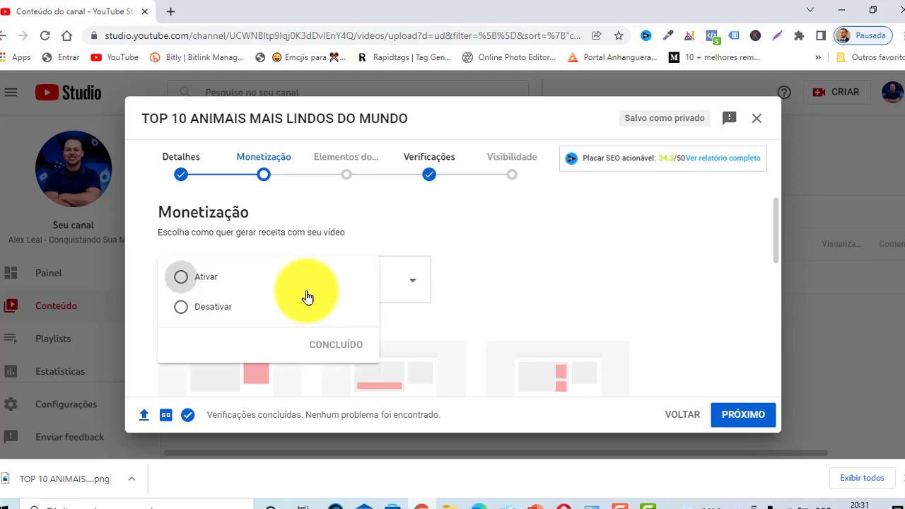
click(179, 278)
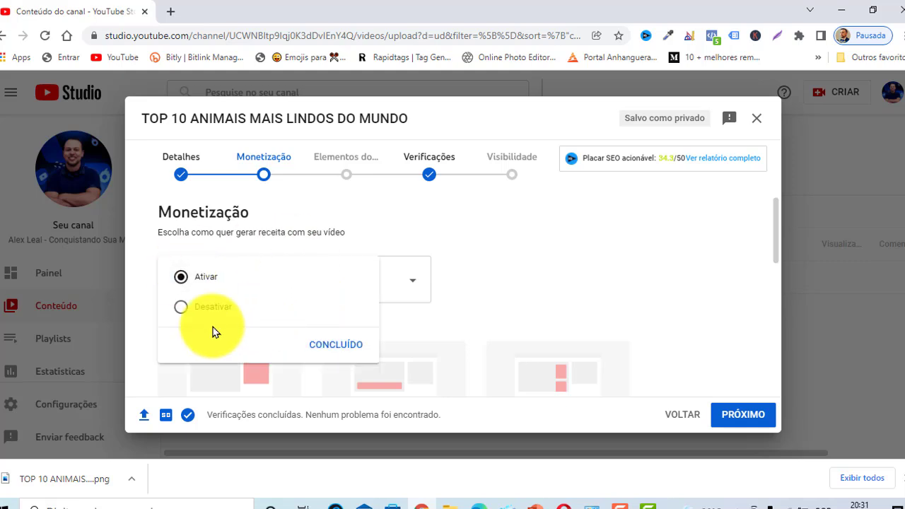
click(336, 345)
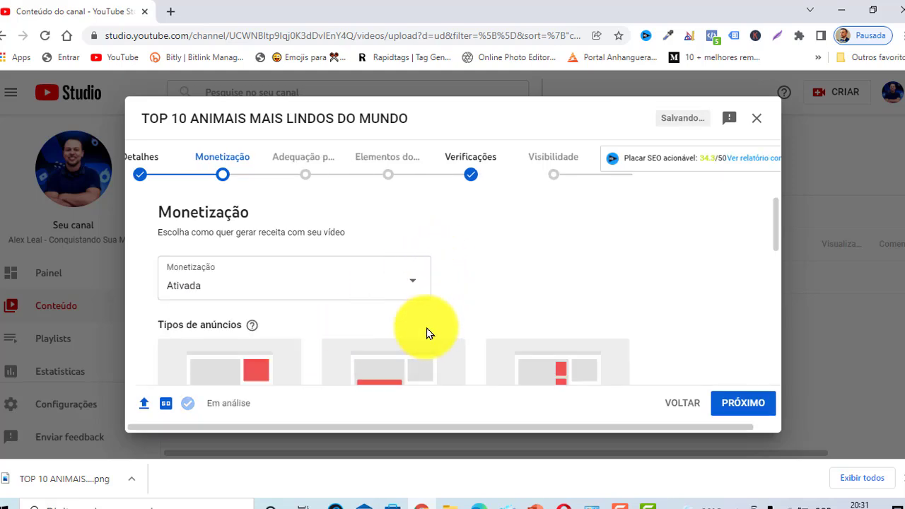
- Answer the ad suitability questionnaire with Nenhuma das opções and submit the classification
scroll(420, 280, down, 5)
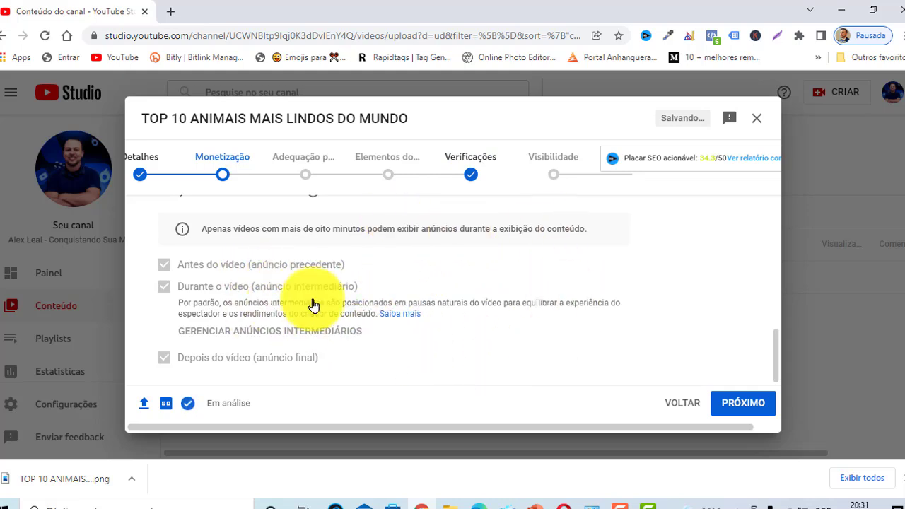
click(304, 159)
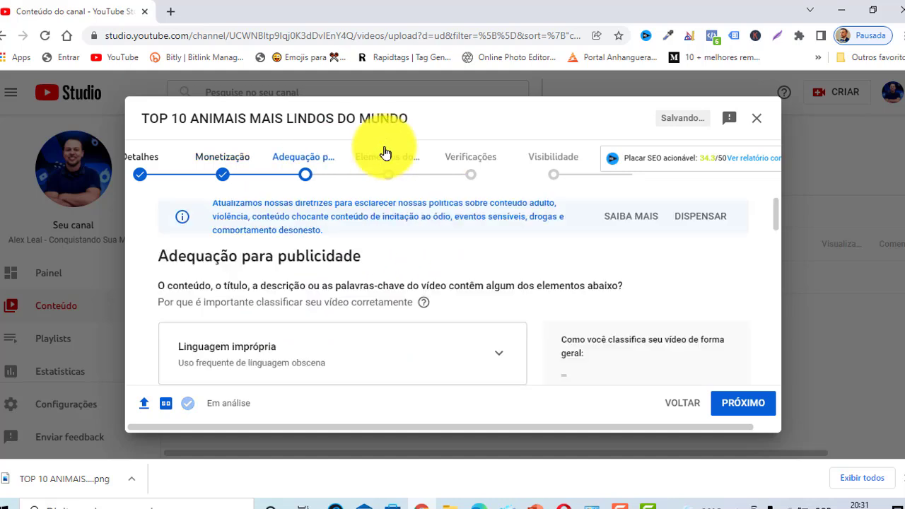
scroll(294, 283, up, 1)
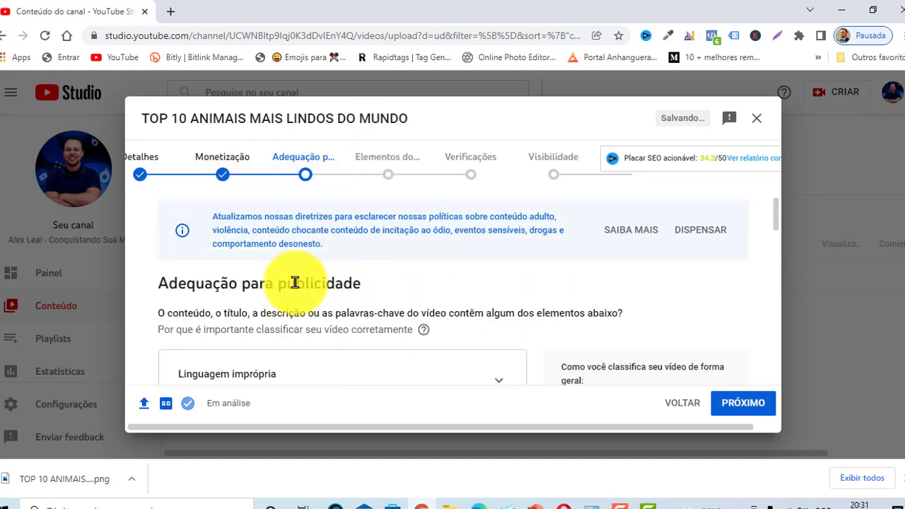
scroll(294, 283, down, 10)
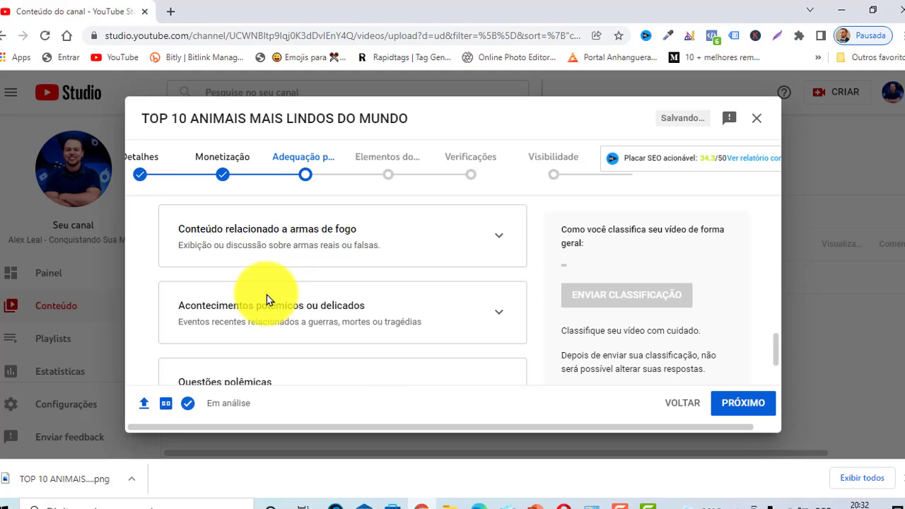
scroll(267, 295, down, 2)
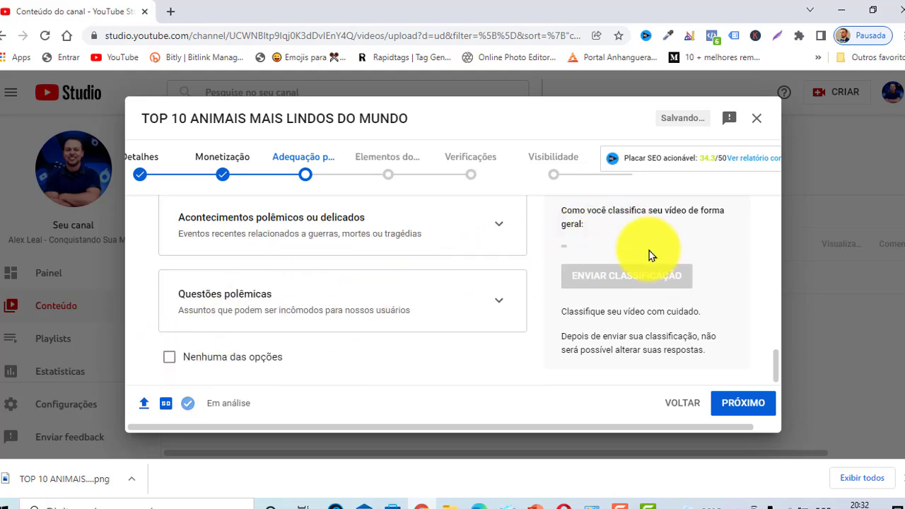
scroll(642, 283, up, 2)
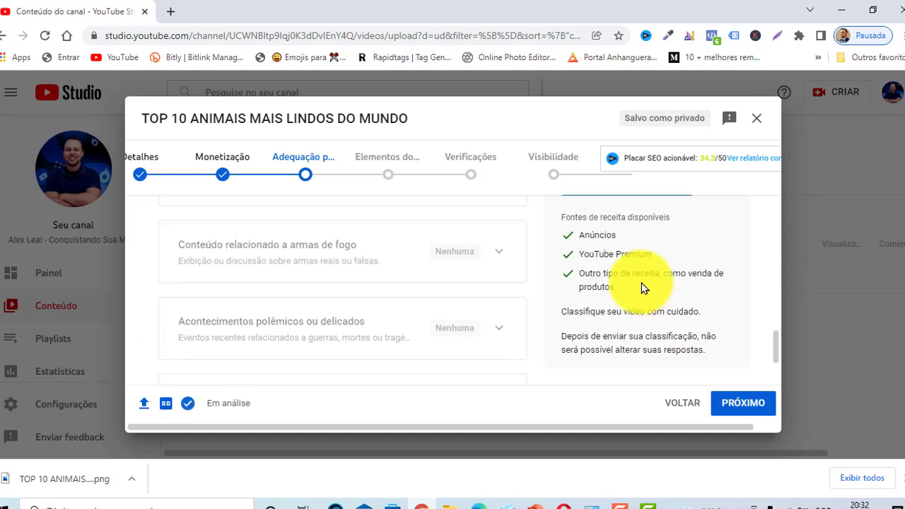
scroll(644, 286, up, 1)
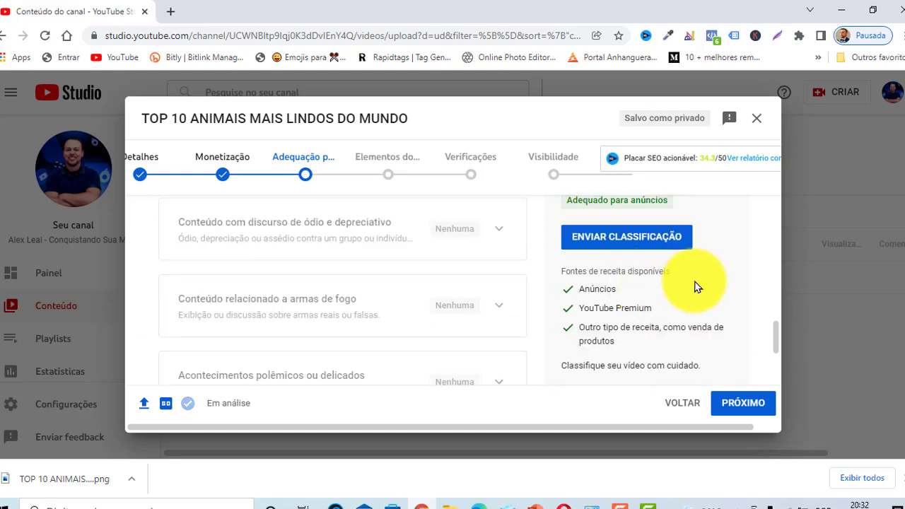
scroll(694, 286, up, 1)
scroll(654, 313, up, 1)
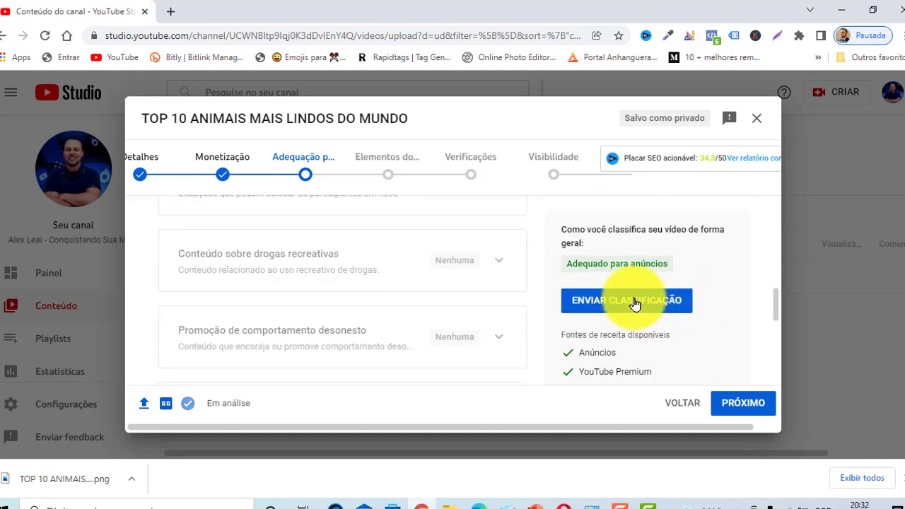
scroll(630, 303, up, 1)
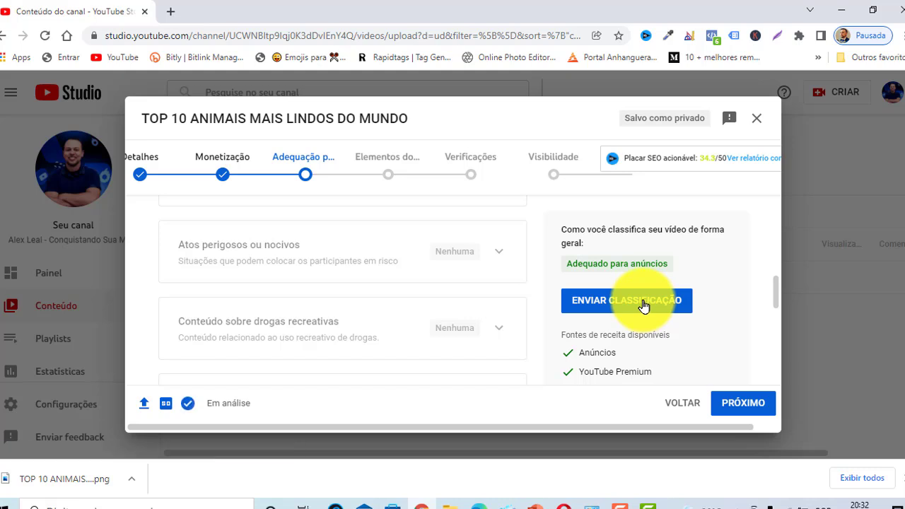
click(644, 306)
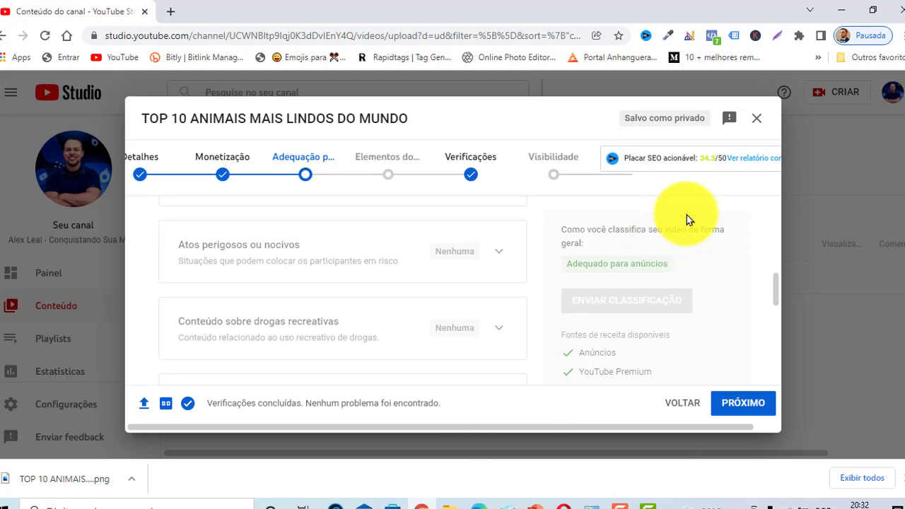
- Proceed through the video elements, adding no subtitles, end screen or cards, and through the checks to the visibility stage
click(740, 403)
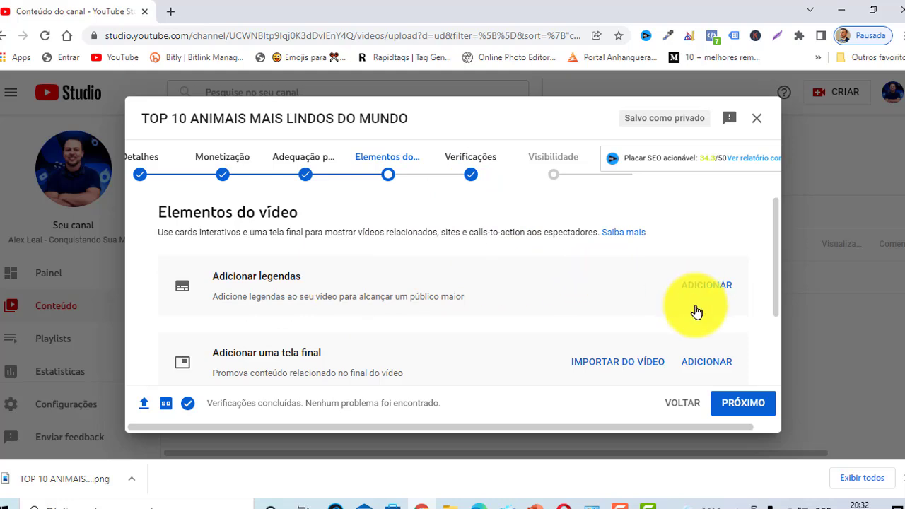
scroll(620, 267, down, 1)
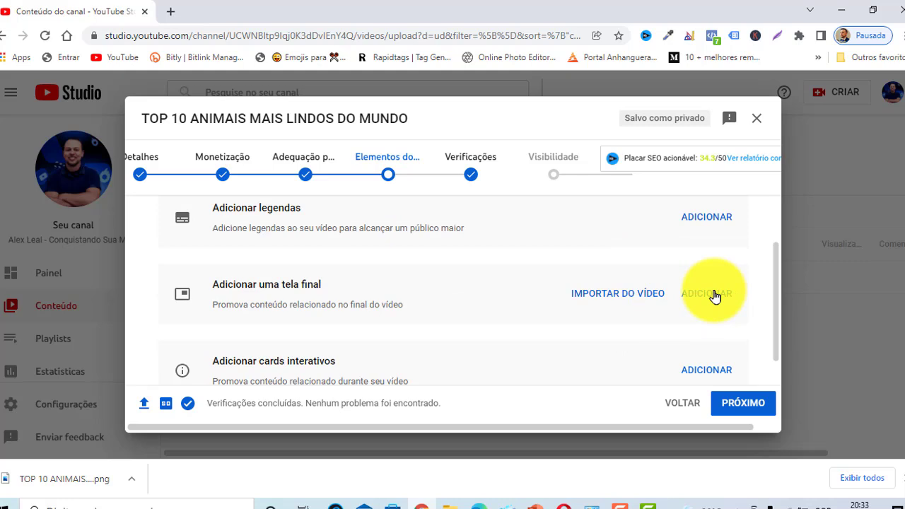
scroll(657, 281, down, 1)
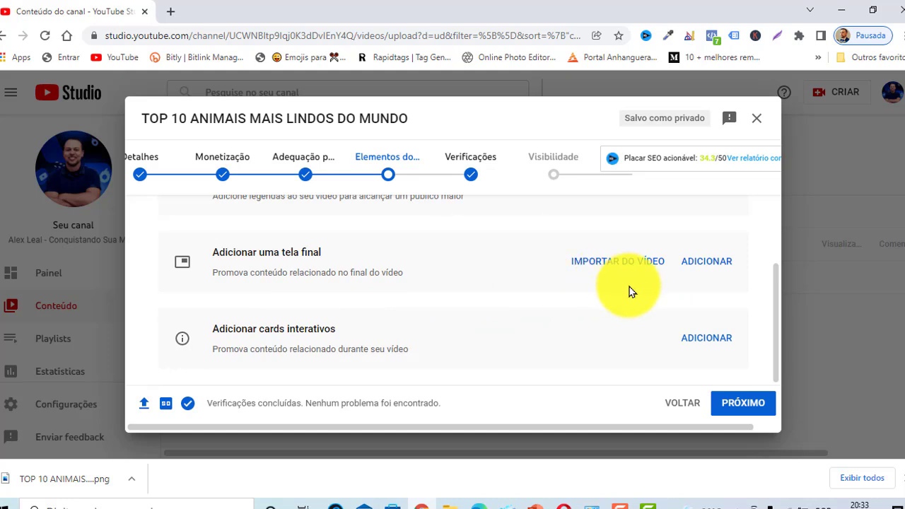
click(742, 404)
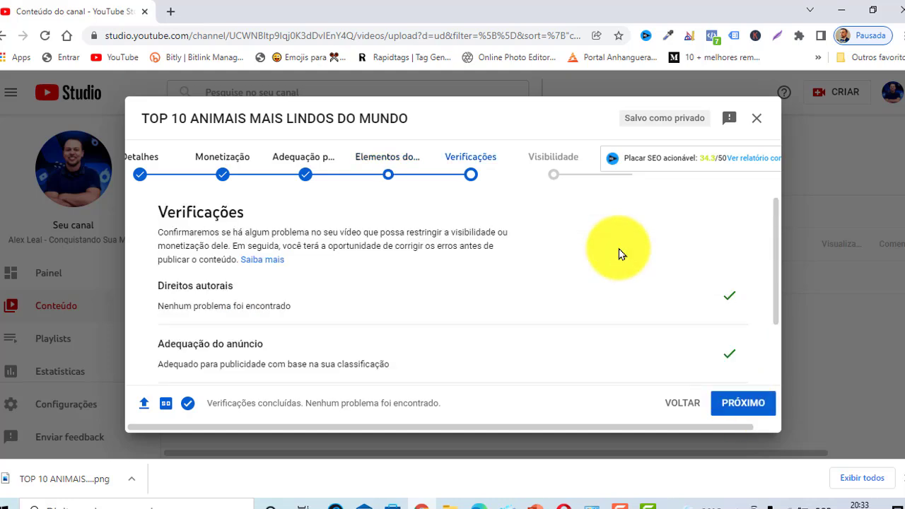
scroll(414, 205, down, 2)
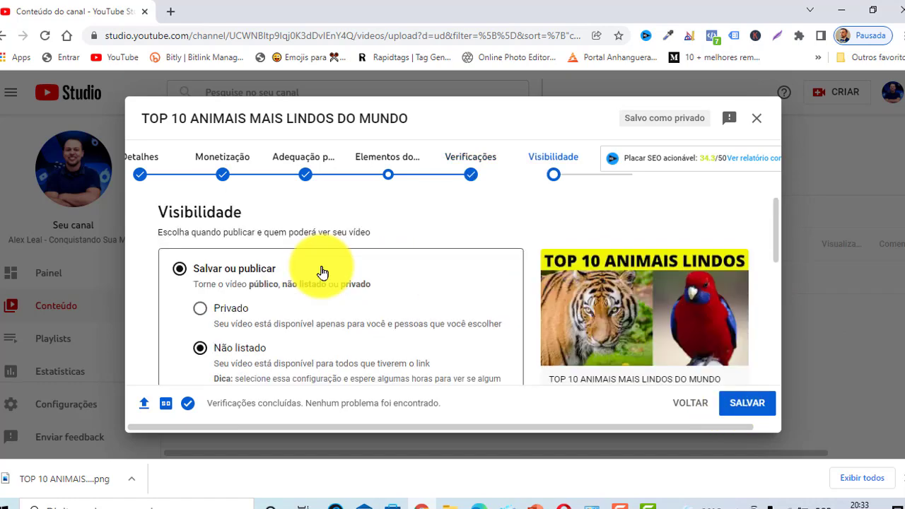
- Save the video with its visibility set to Não listado
scroll(318, 275, down, 2)
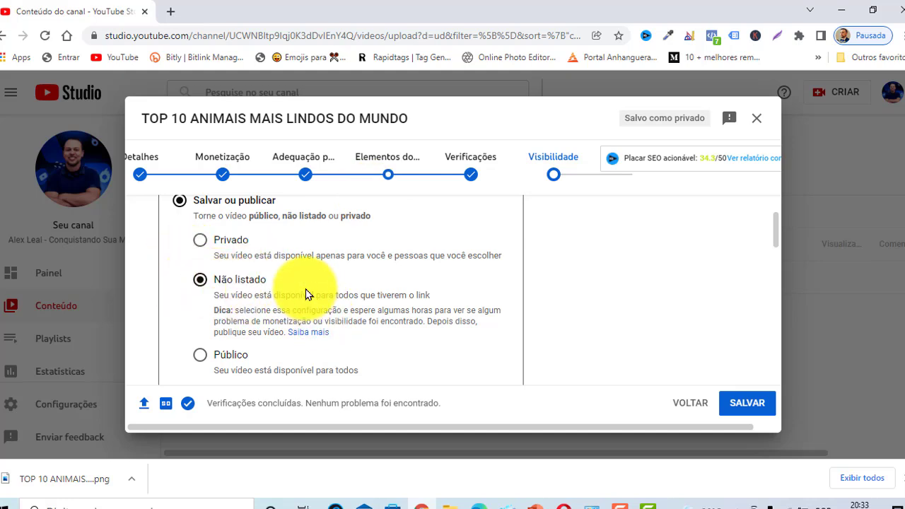
scroll(306, 294, down, 1)
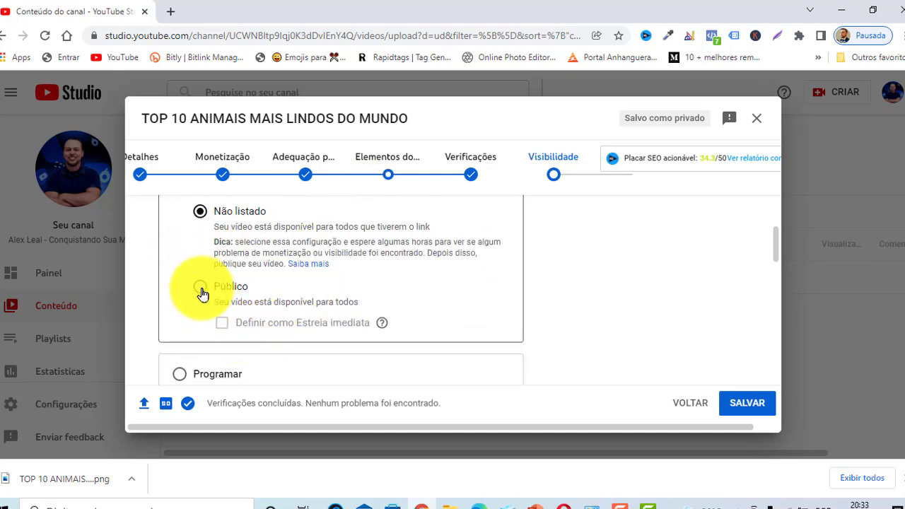
click(744, 404)
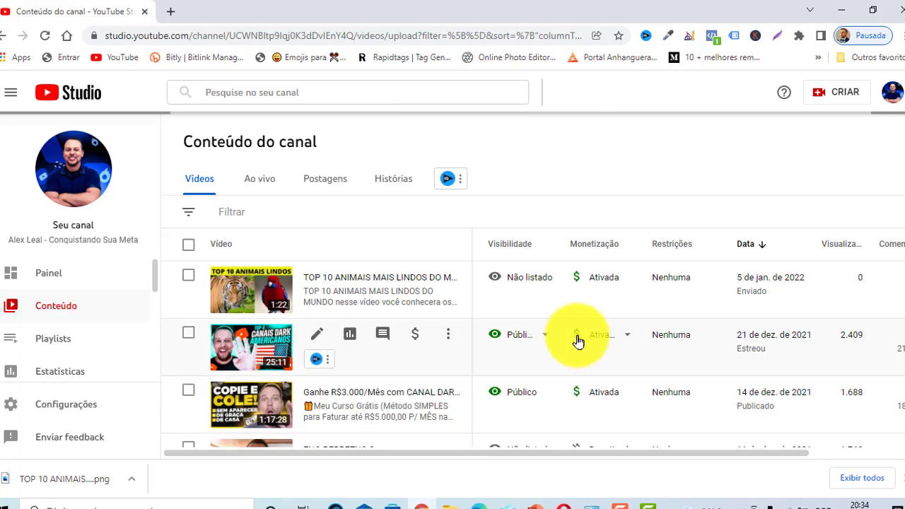
- Open the details of the uploaded video TOP 10 ANIMAIS MAIS LINDOS DO MUNDO and view it on its YouTube watch page, letting the page keep loading
mouse_move(578, 342)
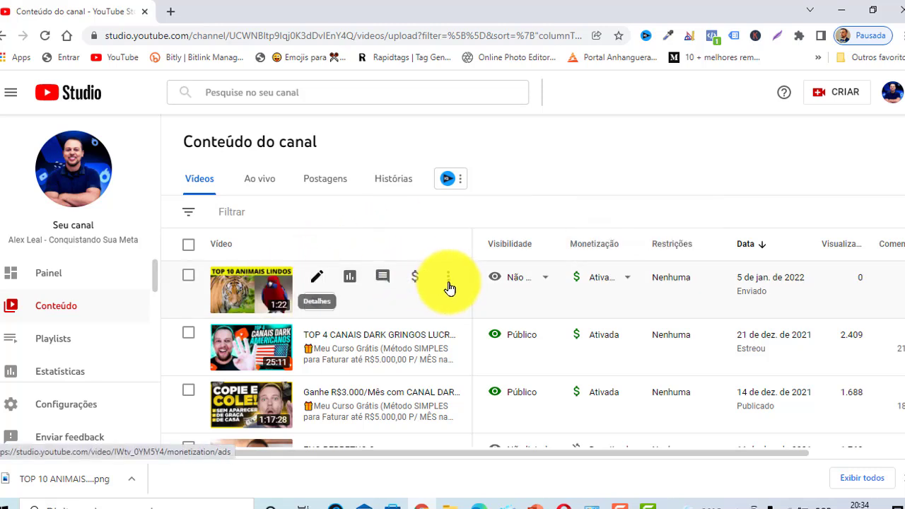
click(240, 290)
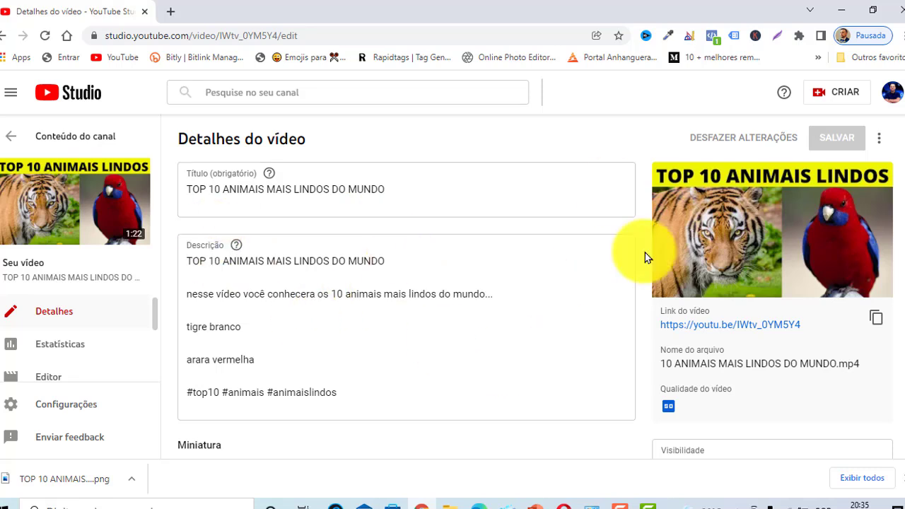
mouse_move(130, 238)
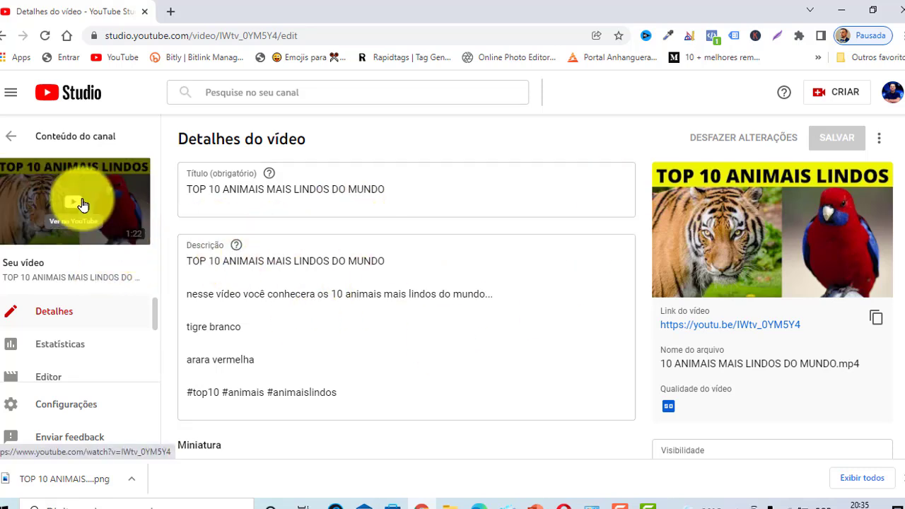
click(78, 204)
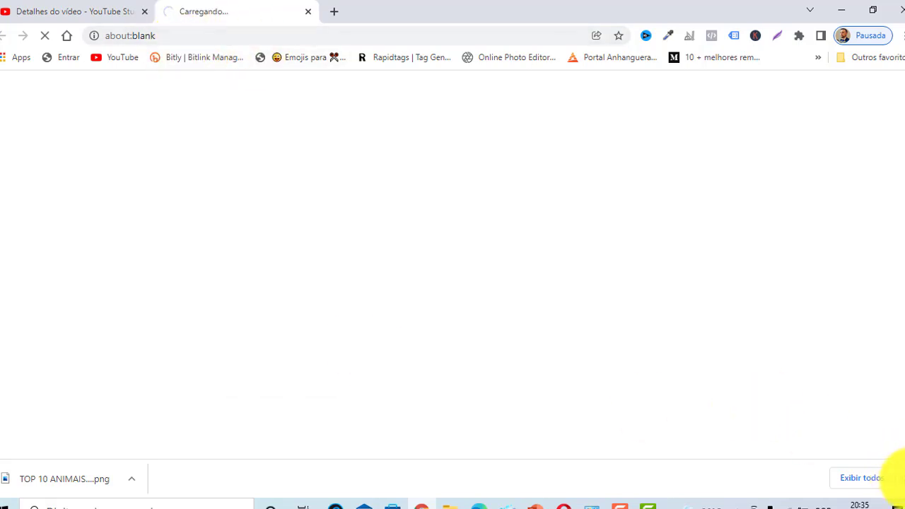
click(897, 479)
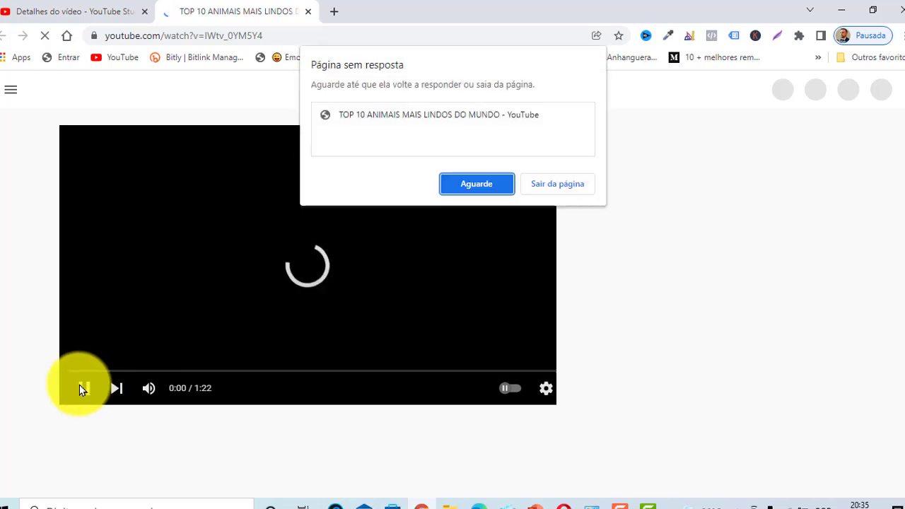
click(477, 183)
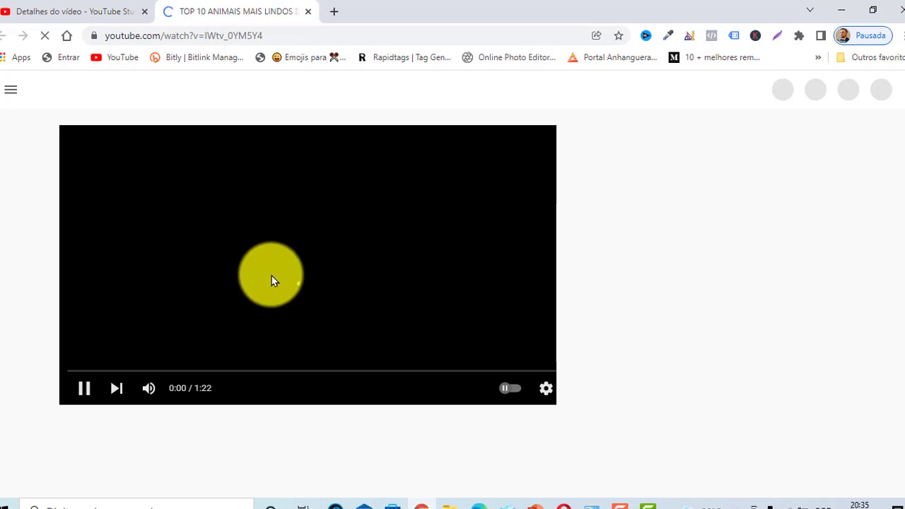